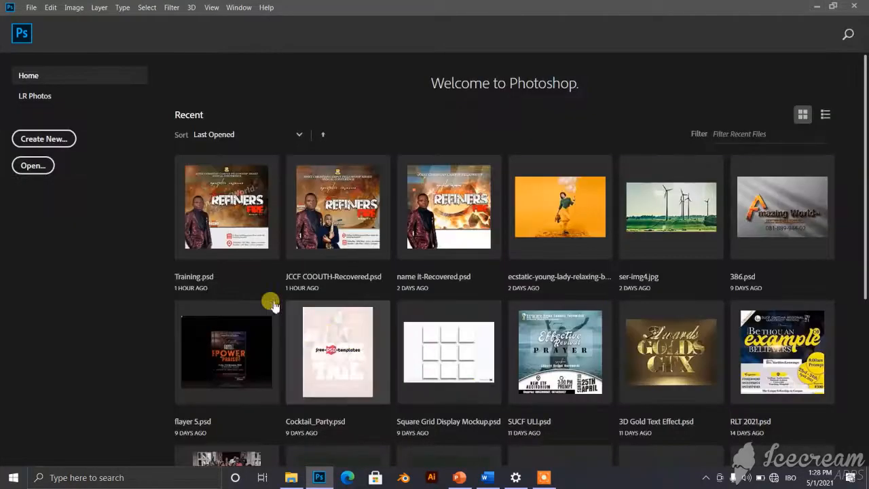
# - Start setting up a new document
pyautogui.click(29, 8)
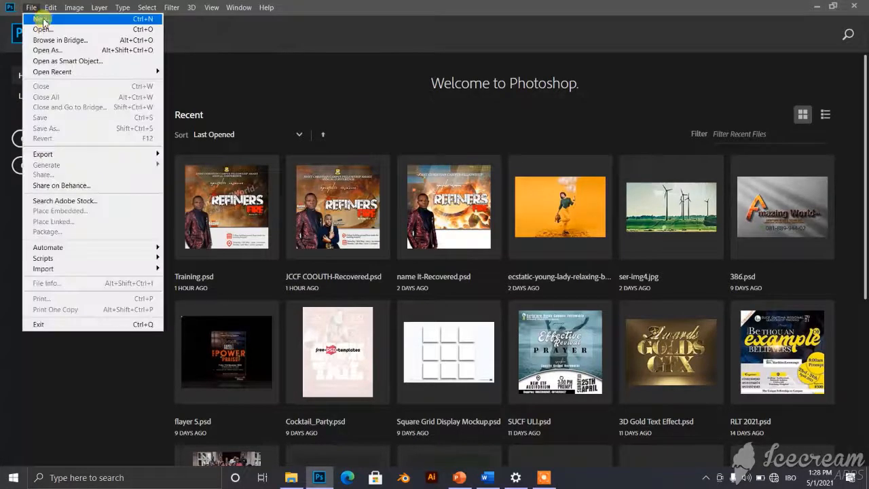
pyautogui.click(43, 21)
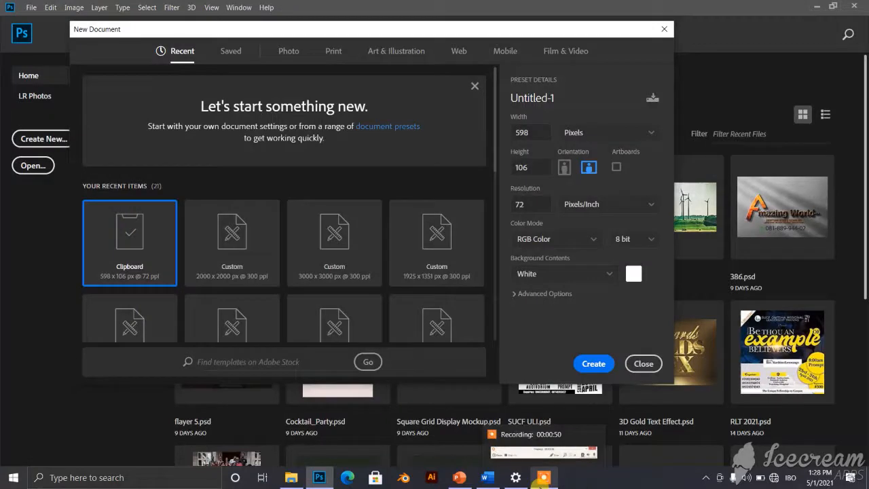
pyautogui.click(541, 480)
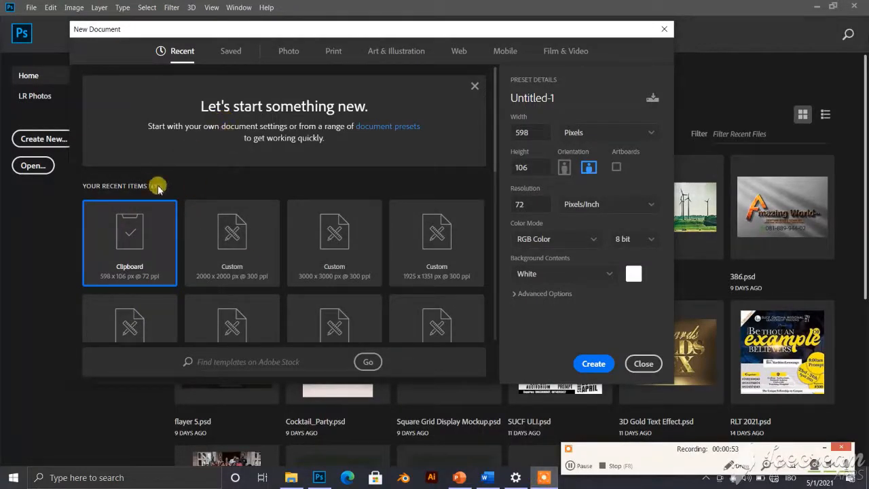
pyautogui.click(586, 97)
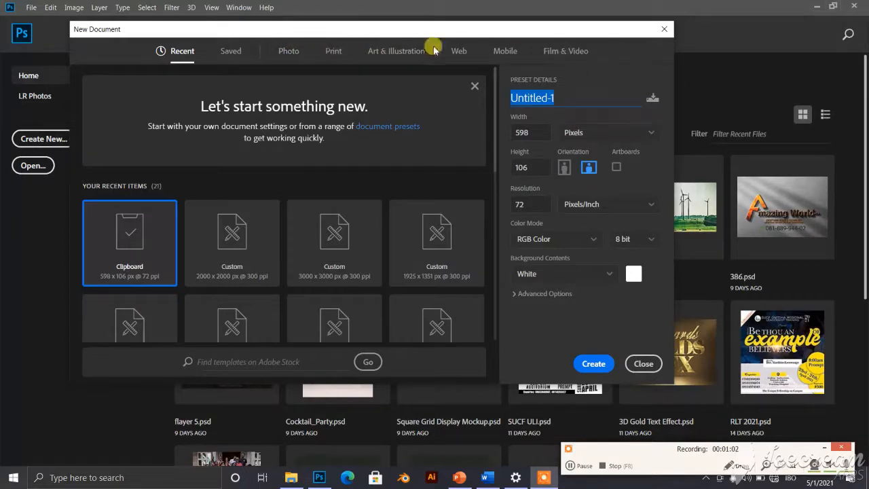
# - Examine the blank document presets for Photo, Print, Art & Illustration, Web, Mobile and Film & Video
pyautogui.click(289, 52)
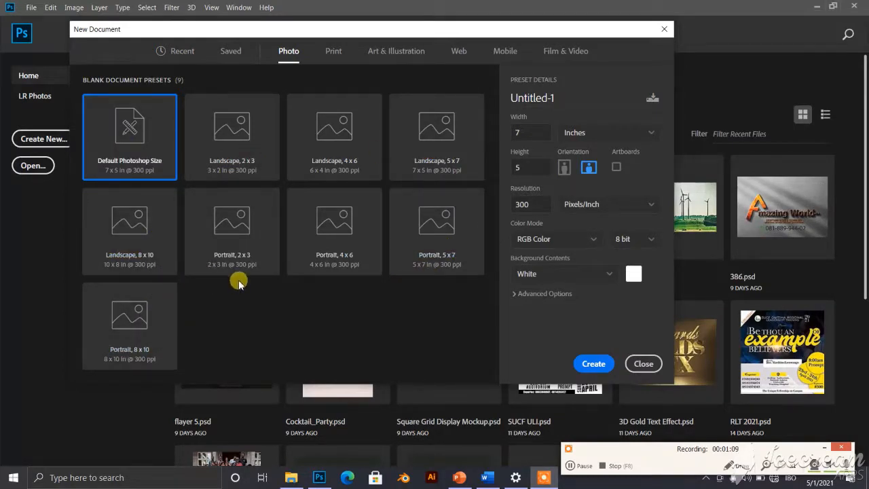
pyautogui.click(332, 53)
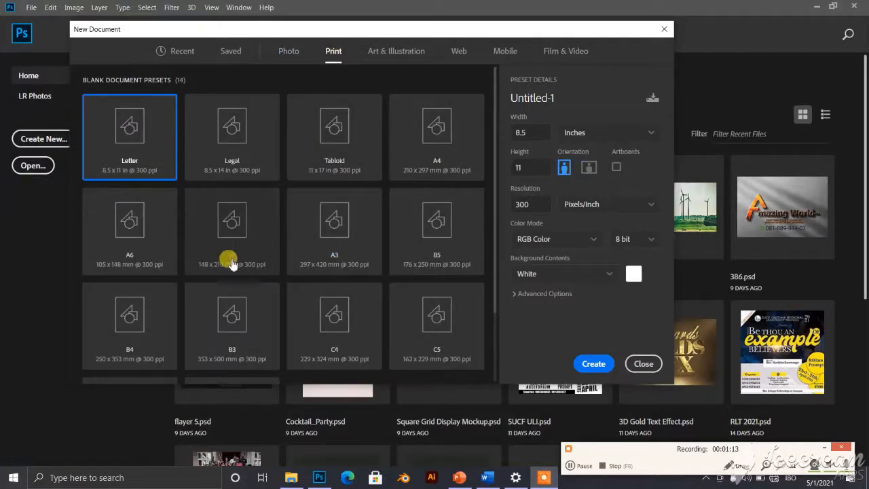
pyautogui.scroll(-2, 435, 299)
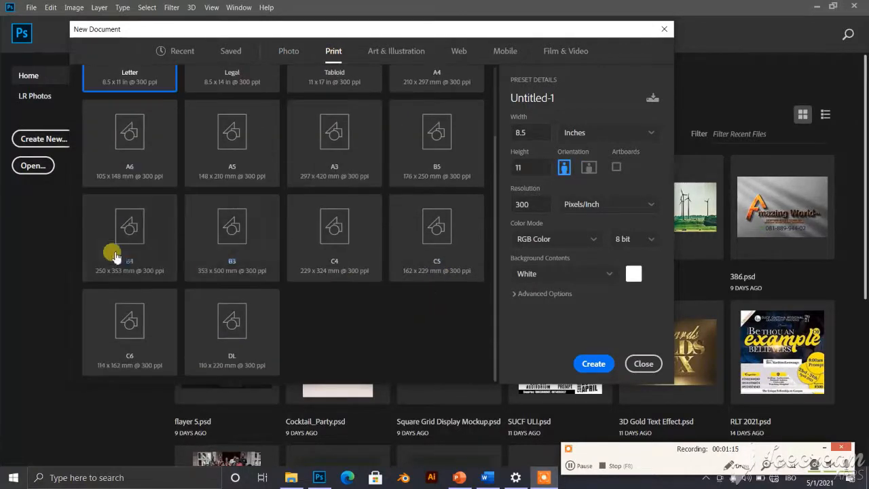
pyautogui.scroll(2, 339, 169)
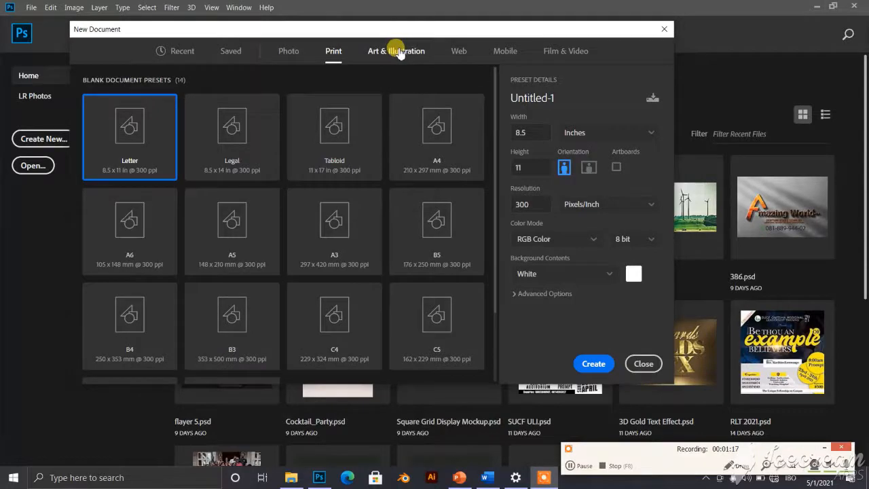
pyautogui.click(400, 53)
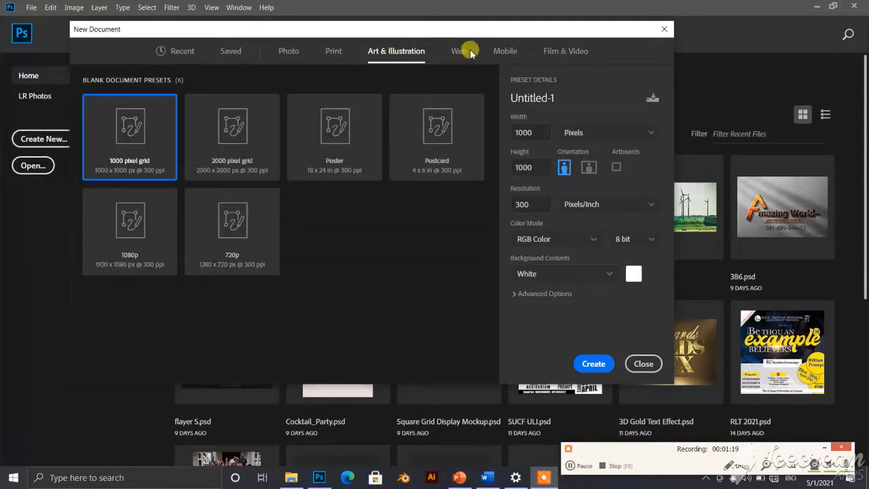
pyautogui.click(459, 54)
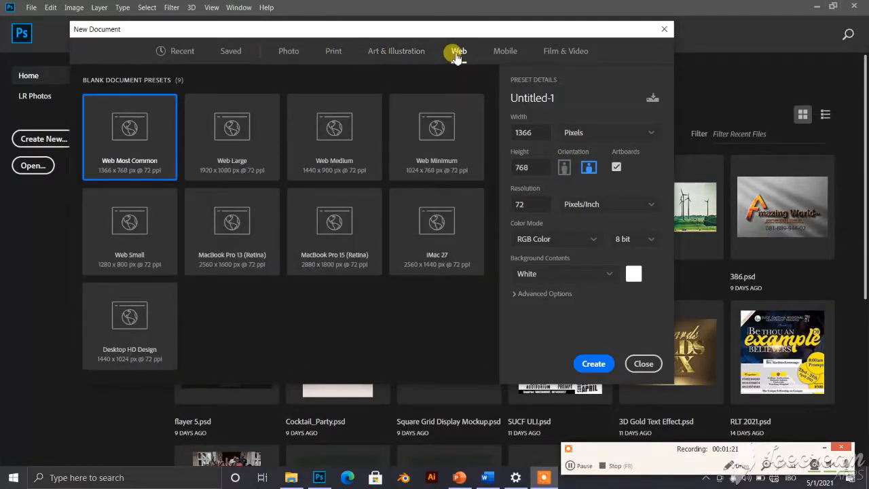
pyautogui.click(504, 53)
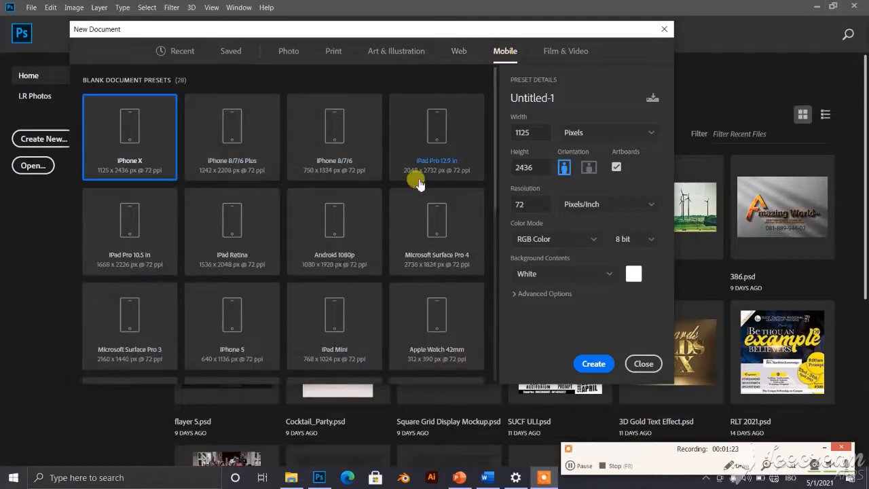
pyautogui.scroll(-2, 391, 278)
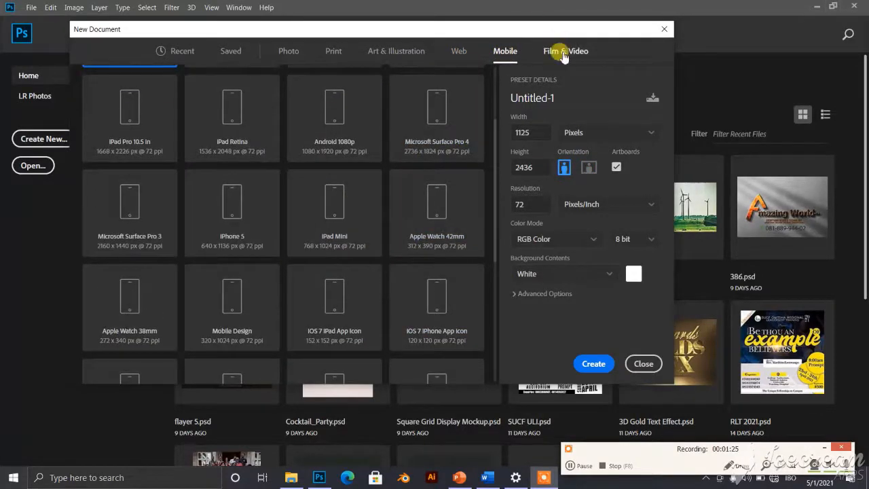
pyautogui.click(562, 54)
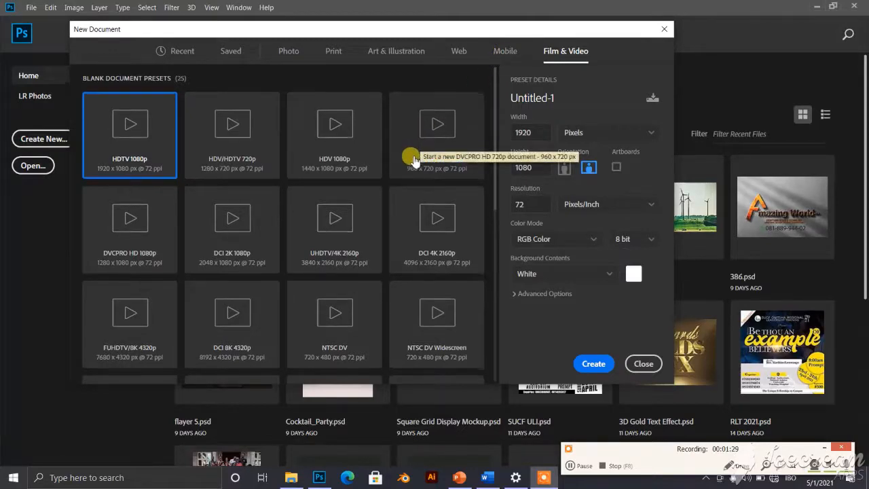
pyautogui.scroll(-5, 414, 146)
pyautogui.scroll(5, 417, 148)
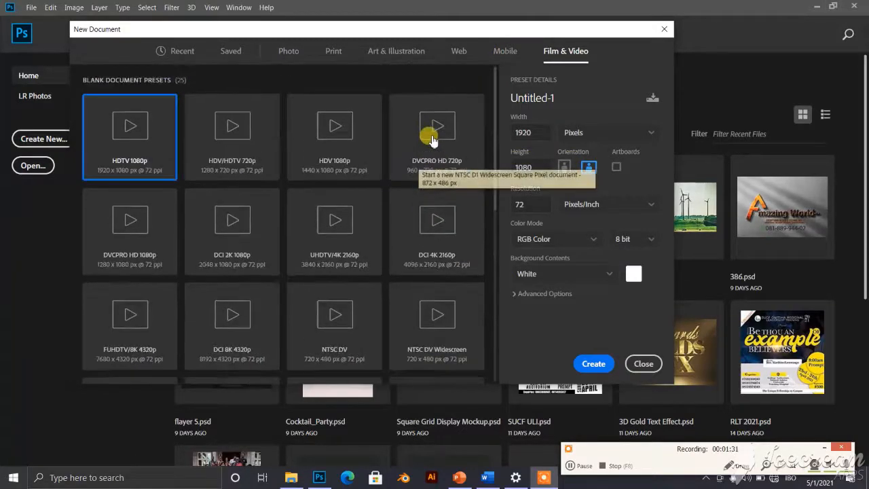
pyautogui.click(505, 52)
pyautogui.click(288, 52)
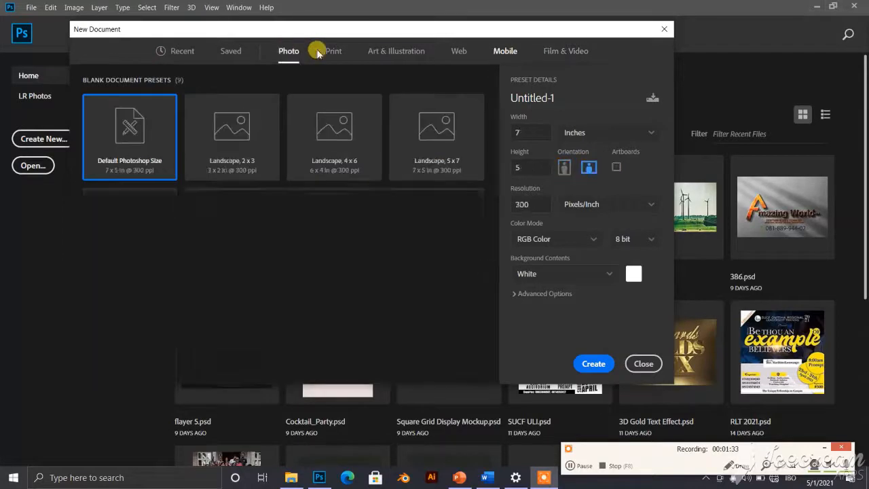
pyautogui.click(332, 51)
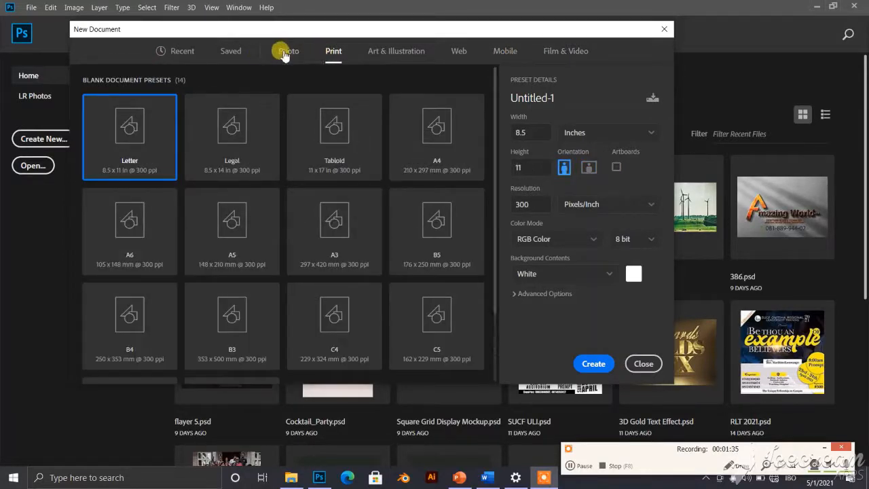
pyautogui.click(285, 53)
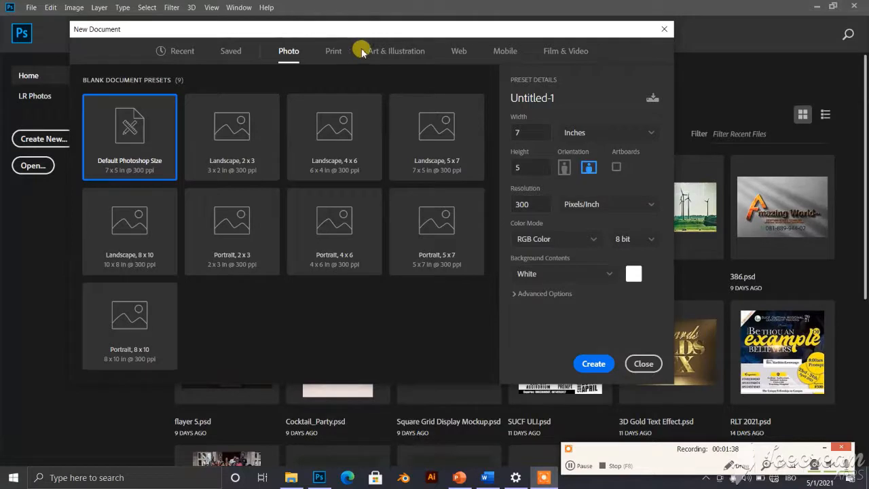
# - Choose the Print presets and name the new document "Photoshop Training 1"
pyautogui.click(325, 55)
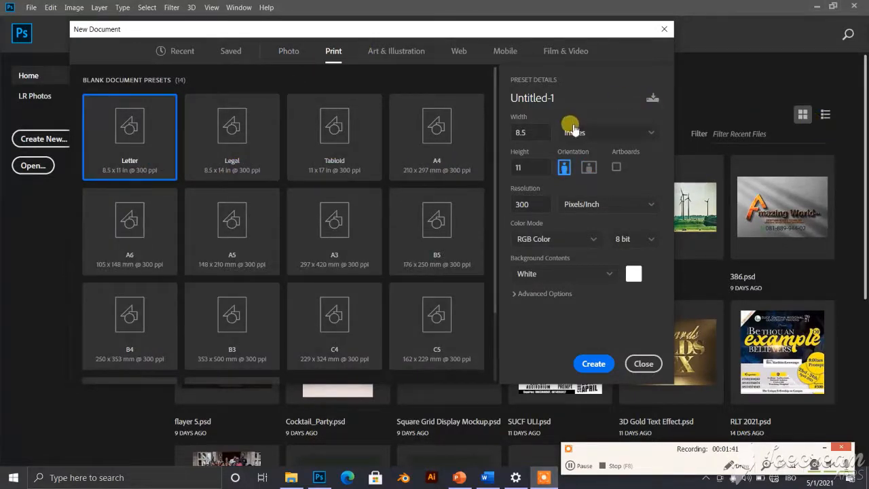
pyautogui.moveTo(572, 101); pyautogui.dragTo(494, 94)
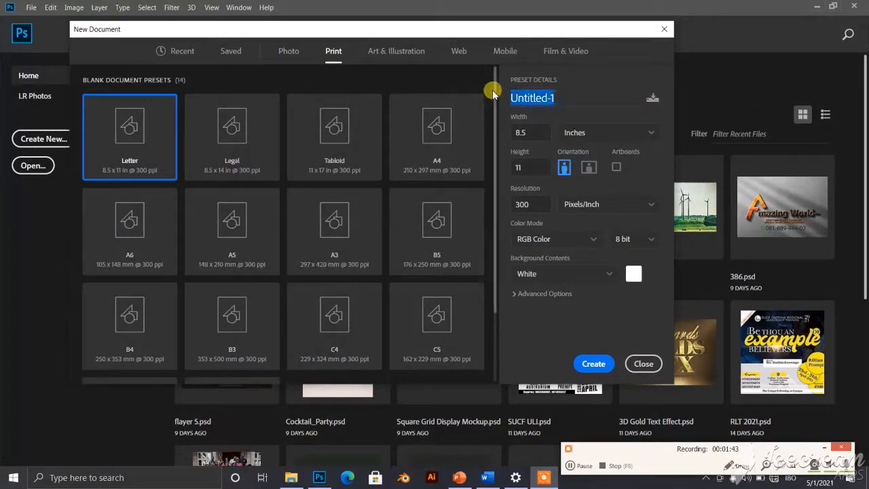
pyautogui.write('Photoshop Training 1')
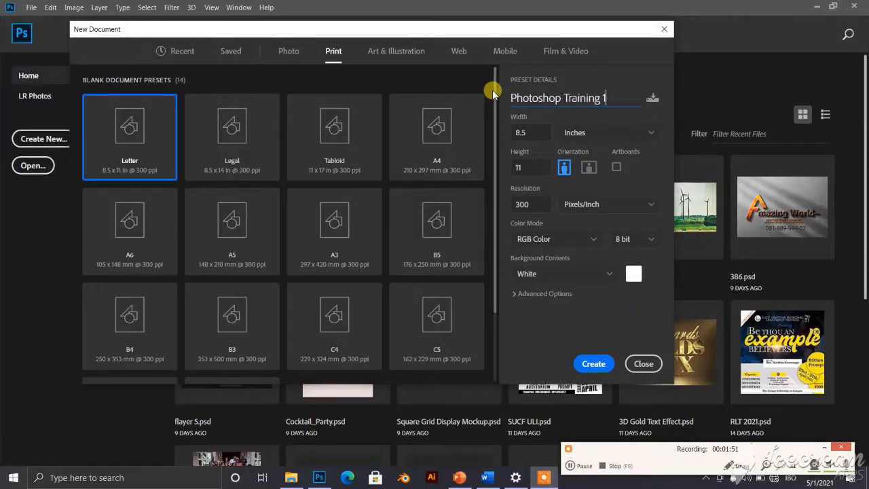
# - Set the document's unit to Pixels, with a width of 2000 and a height of 2000
pyautogui.click(619, 135)
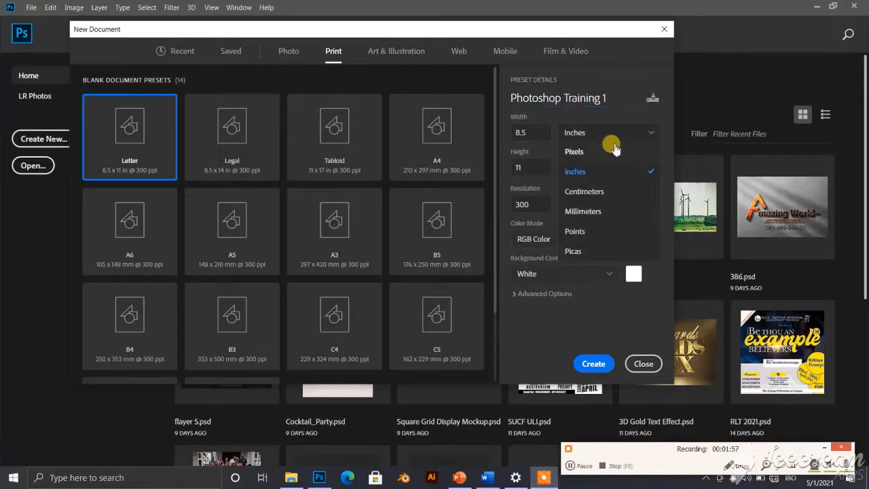
pyautogui.click(613, 152)
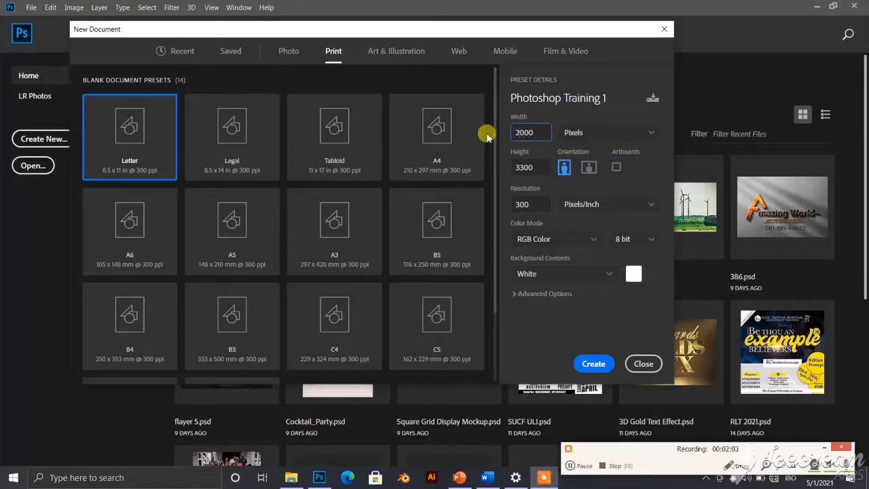
pyautogui.write('2000')
pyautogui.press('Tab')
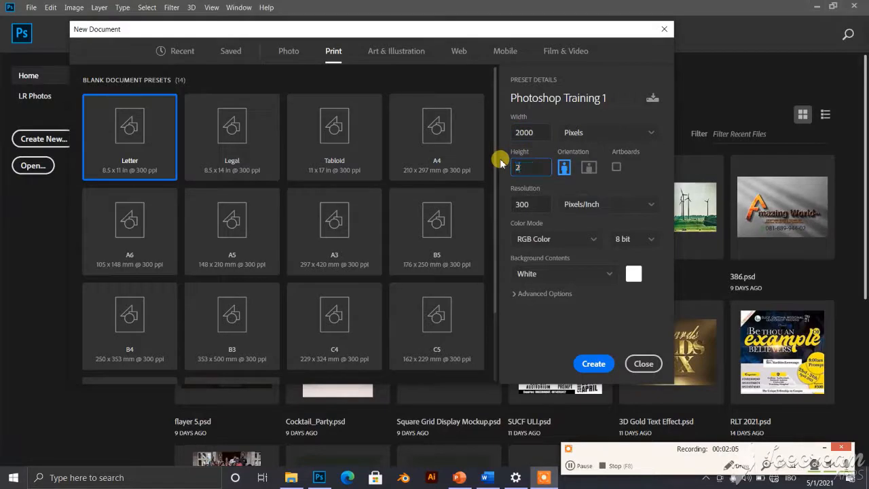
# - Try Centimeters, Millimeters and Inches as the document's size unit, and return it to Pixels
pyautogui.click(628, 131)
pyautogui.click(597, 191)
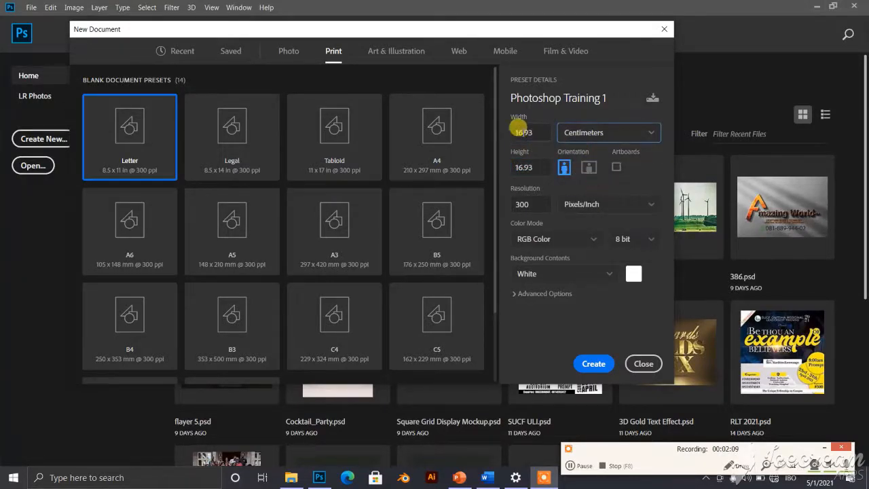
pyautogui.click(627, 135)
pyautogui.click(602, 210)
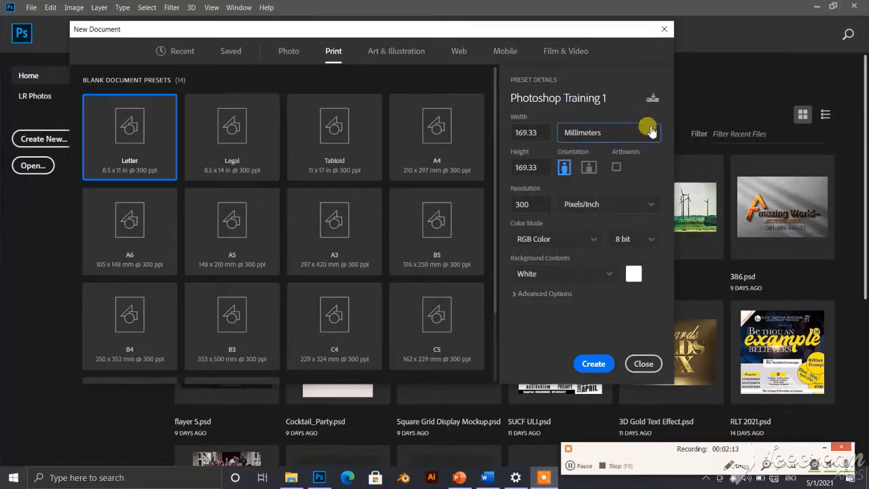
pyautogui.click(649, 131)
pyautogui.click(607, 171)
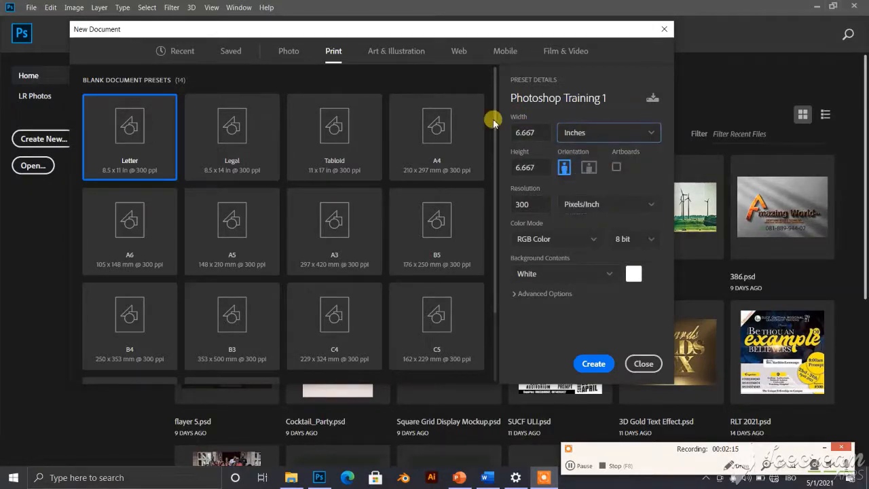
pyautogui.click(624, 134)
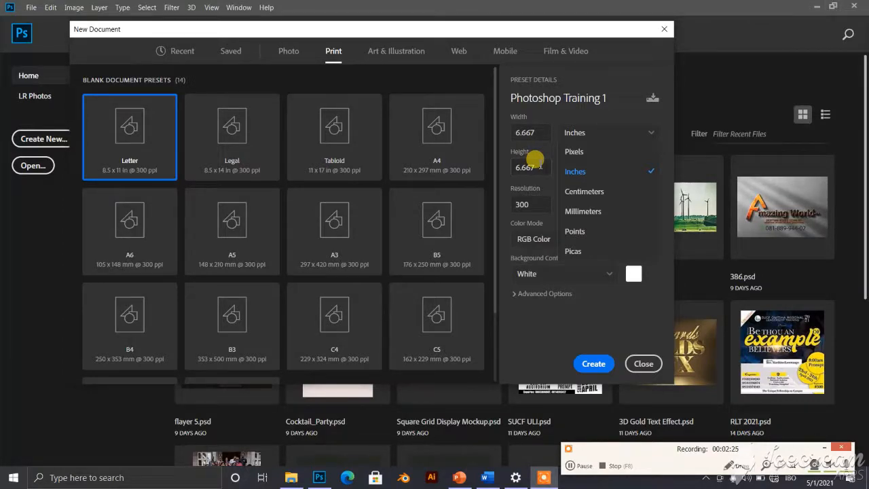
pyautogui.click(599, 71)
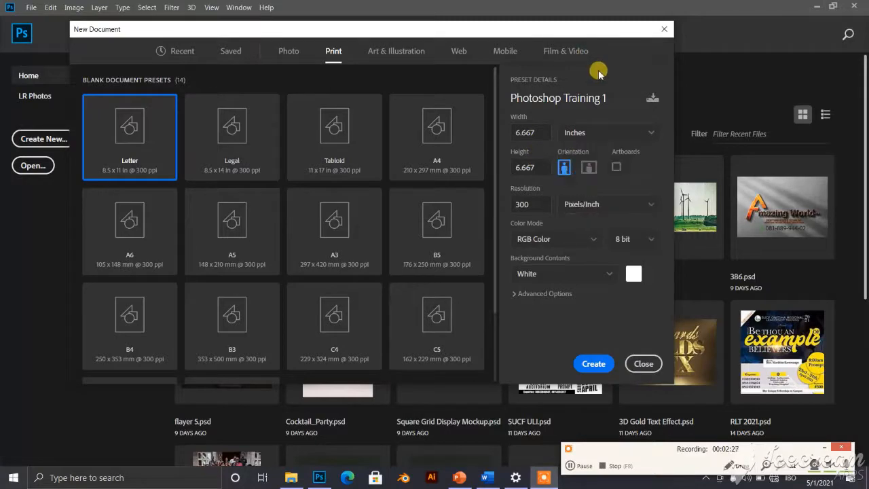
pyautogui.click(603, 133)
pyautogui.click(604, 157)
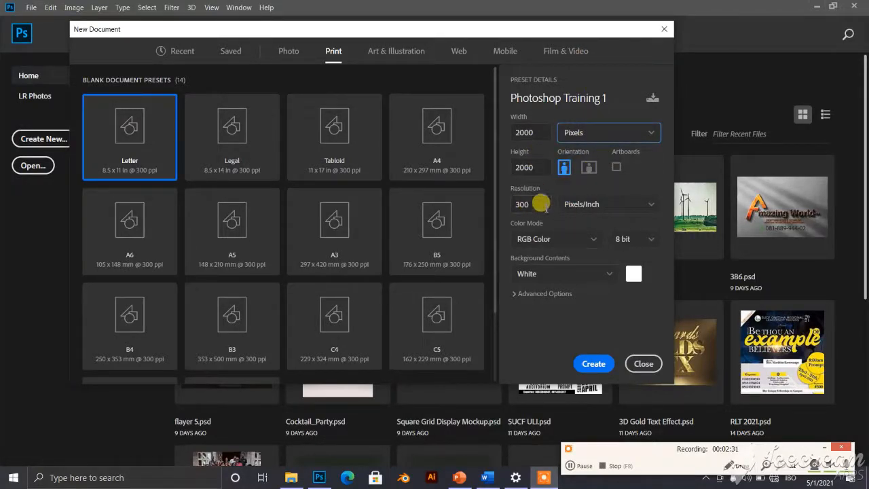
# - Set the document's resolution to 300 Pixels/Inch
pyautogui.moveTo(540, 203); pyautogui.dragTo(497, 204)
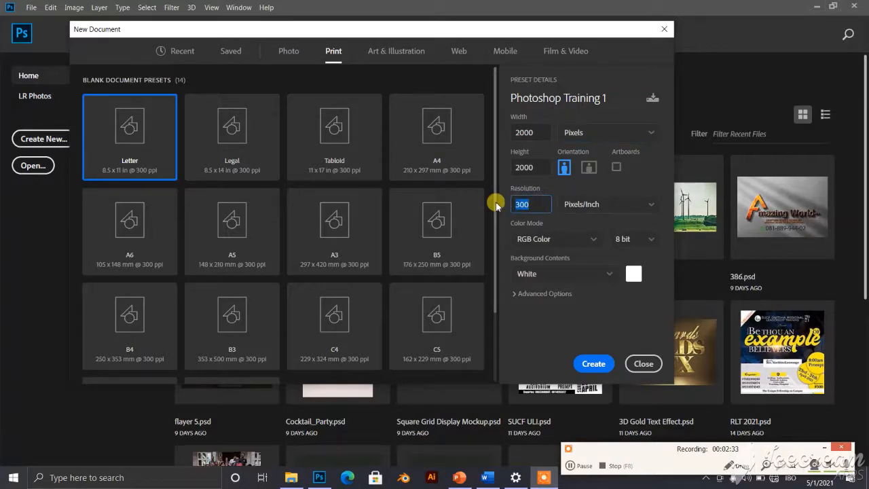
pyautogui.doubleClick(532, 204)
pyautogui.write('300')
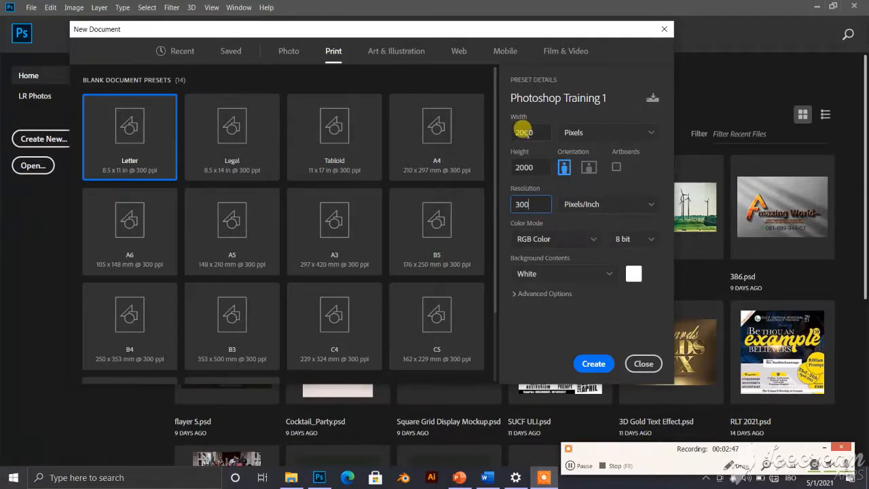
# - Try CMYK Color as the color mode, return it to RGB Color and create the document
pyautogui.click(589, 238)
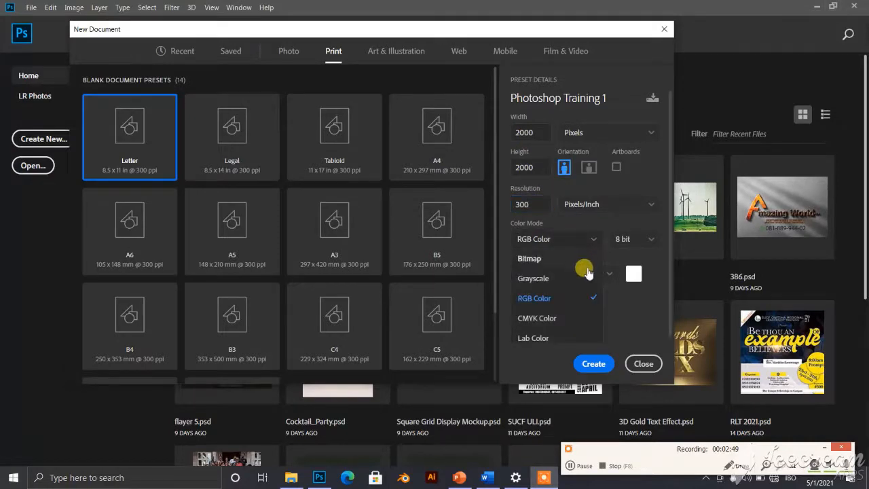
pyautogui.click(552, 319)
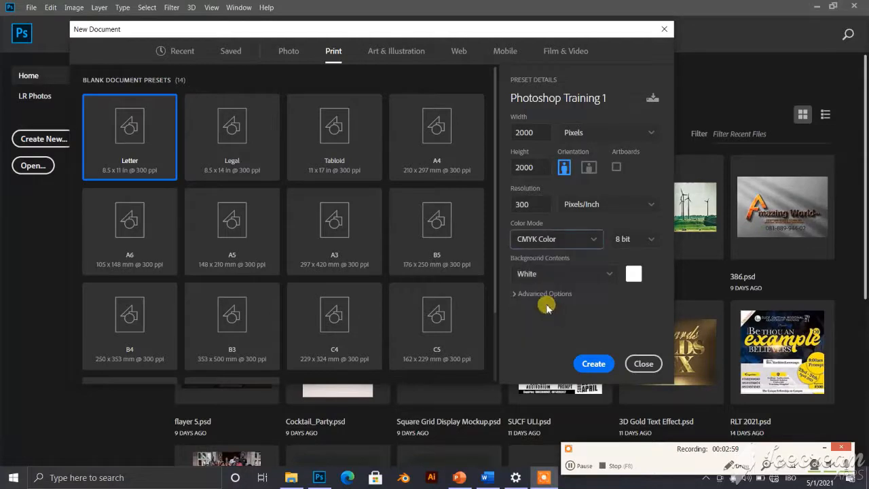
pyautogui.click(573, 239)
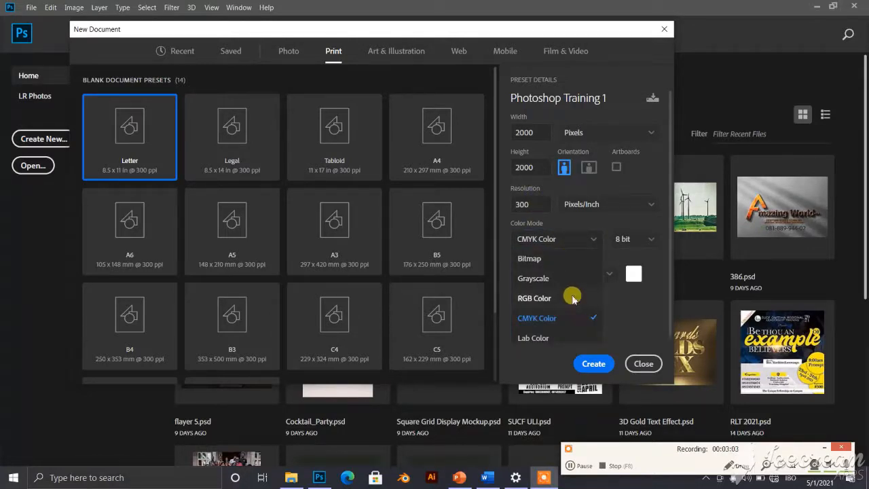
pyautogui.click(574, 298)
pyautogui.click(601, 365)
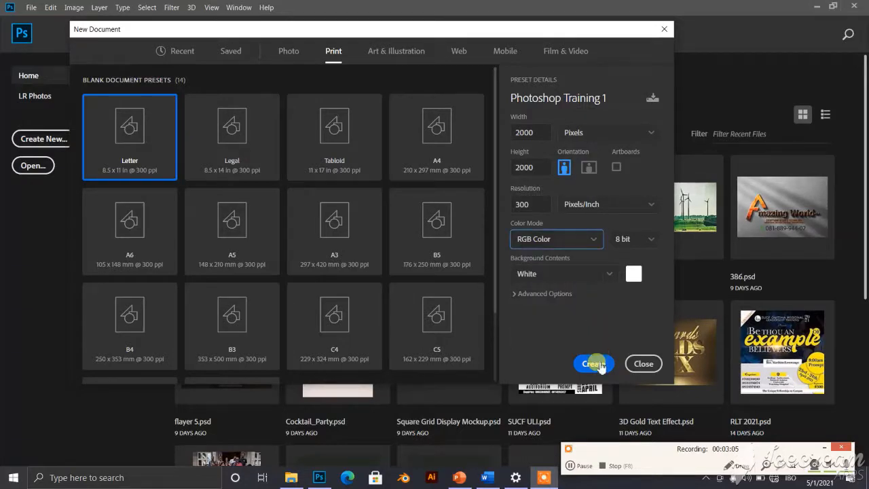
# - Keep White as the background contents and create the Photoshop Training 1 document
pyautogui.click(558, 273)
pyautogui.click(586, 293)
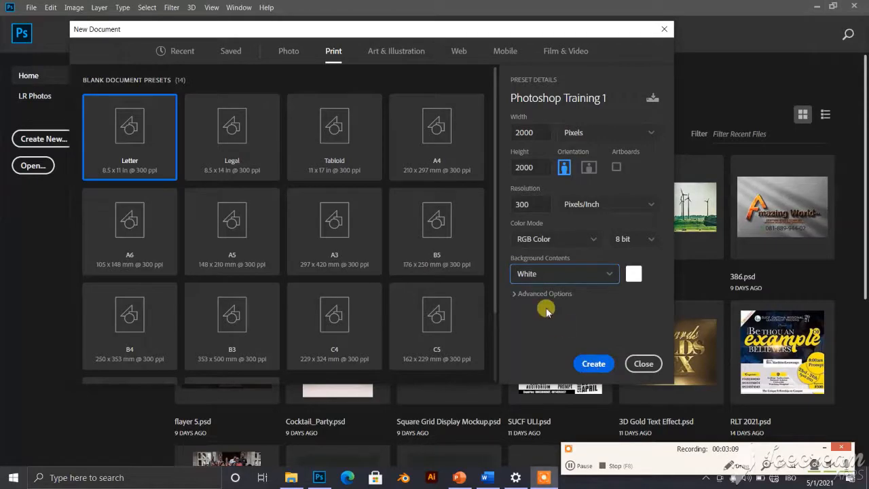
pyautogui.click(585, 364)
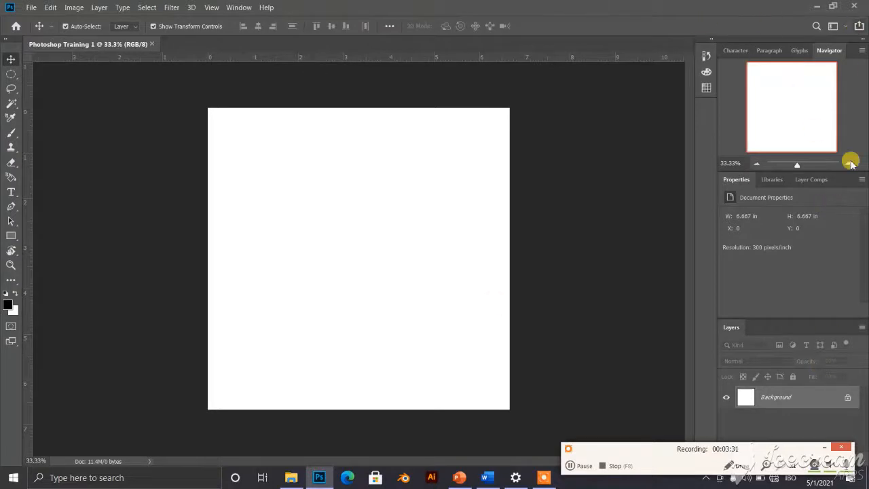
# - Choose the Graphic and Web workspace
pyautogui.click(241, 7)
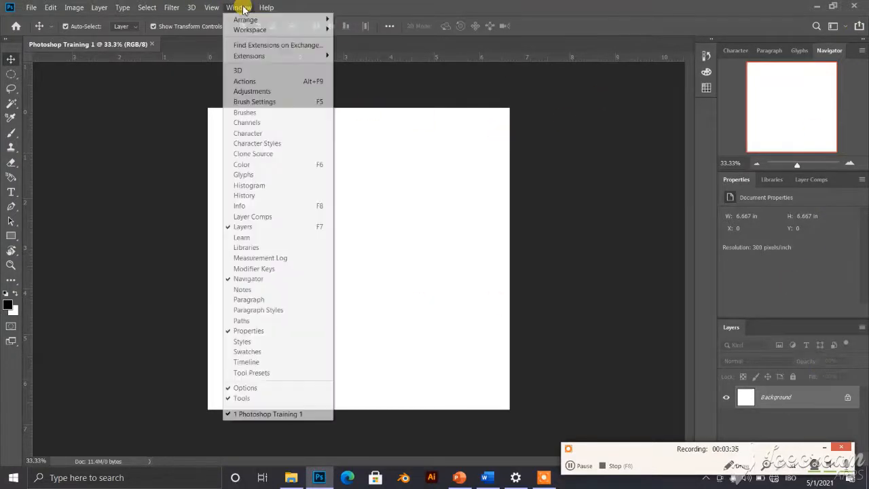
pyautogui.moveTo(252, 31)
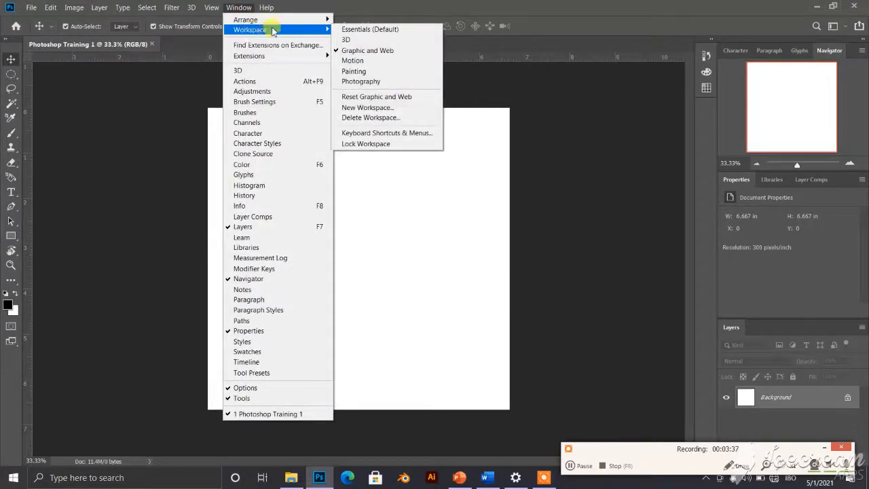
pyautogui.click(366, 52)
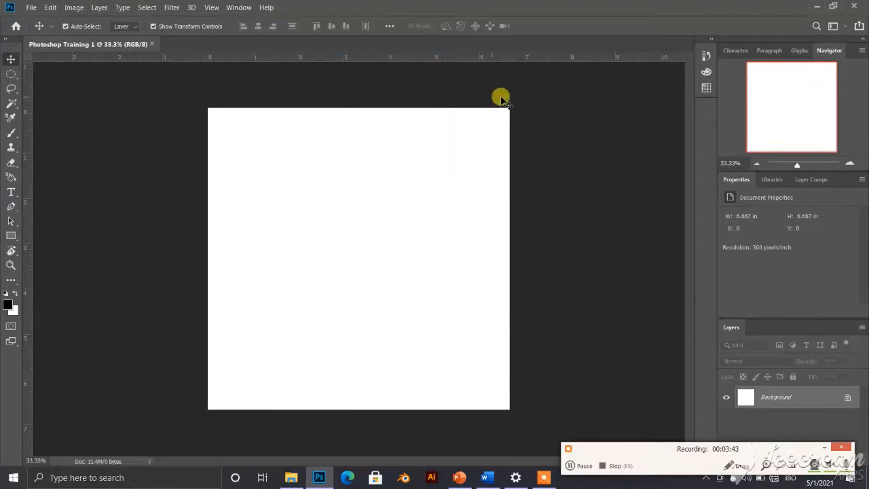
# - Try the Motion workspace and switch back to Graphic and Web
pyautogui.click(244, 8)
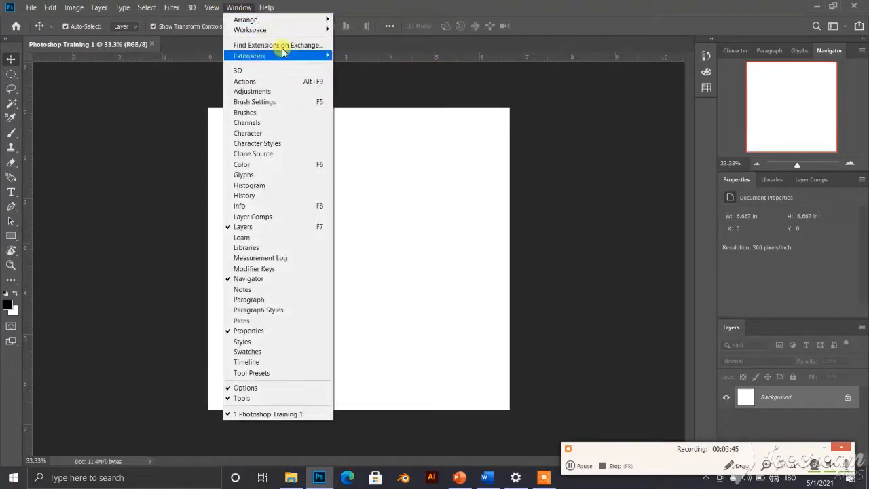
pyautogui.moveTo(291, 29)
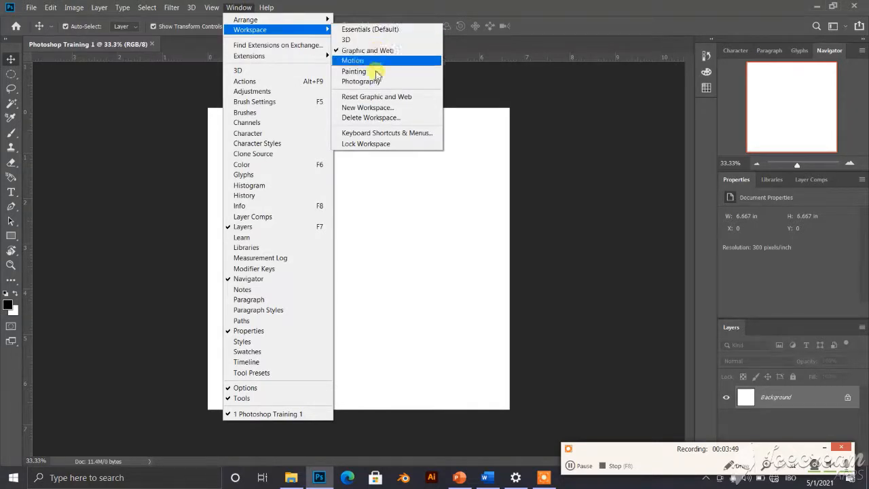
pyautogui.click(381, 62)
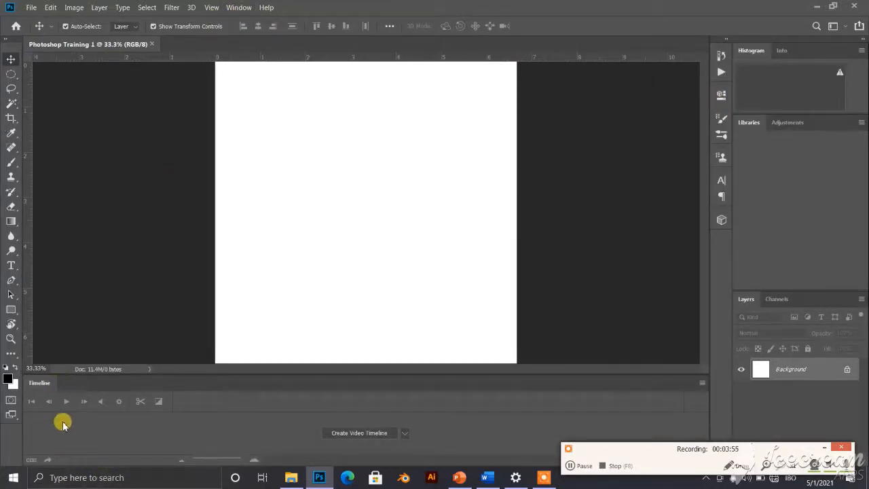
pyautogui.click(246, 7)
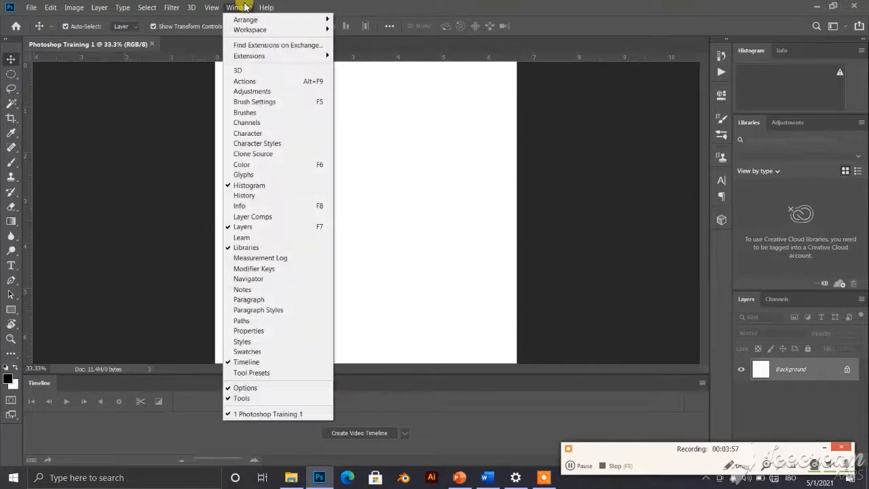
pyautogui.moveTo(257, 29)
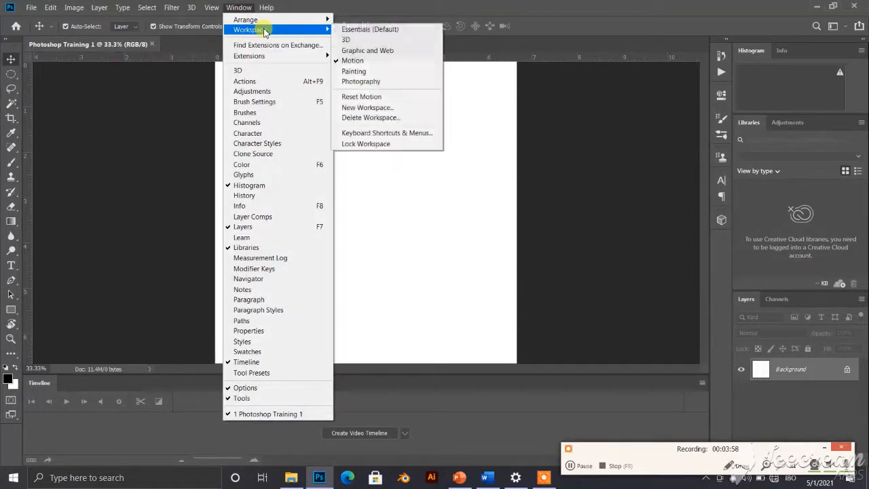
pyautogui.click(373, 51)
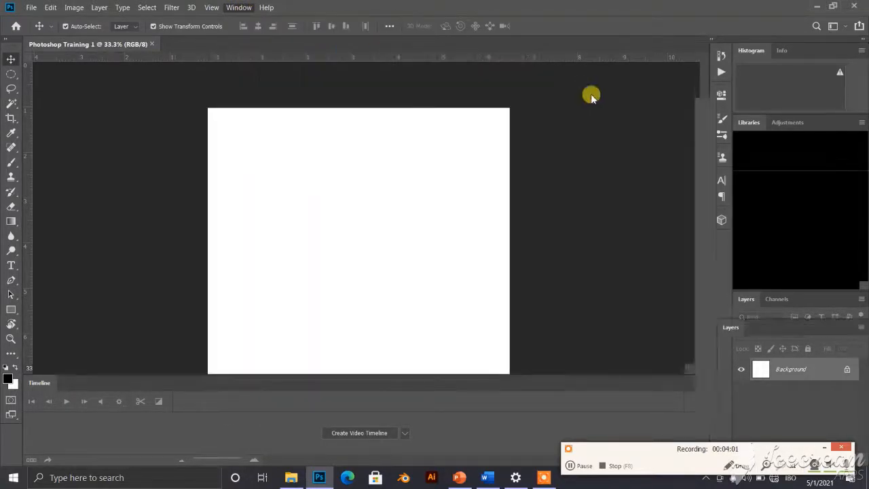
# - View the Character and Paragraph settings, and bring the Navigator back into view
pyautogui.click(735, 51)
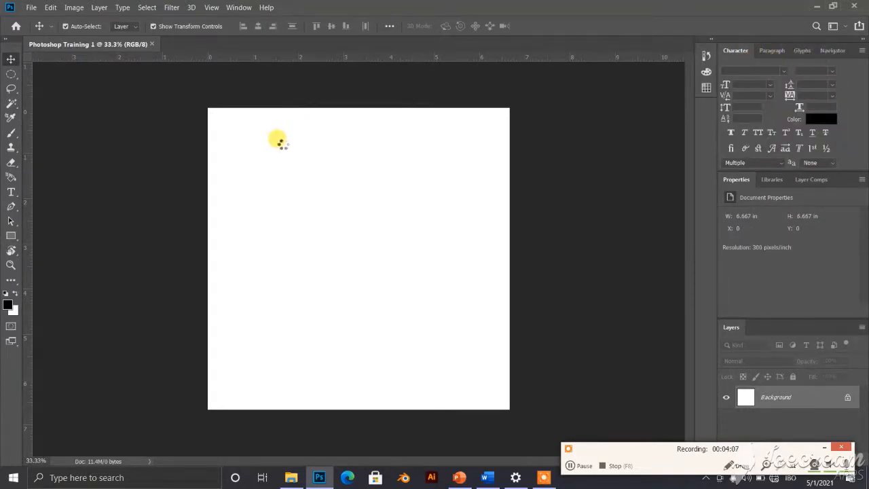
pyautogui.click(769, 51)
pyautogui.click(832, 51)
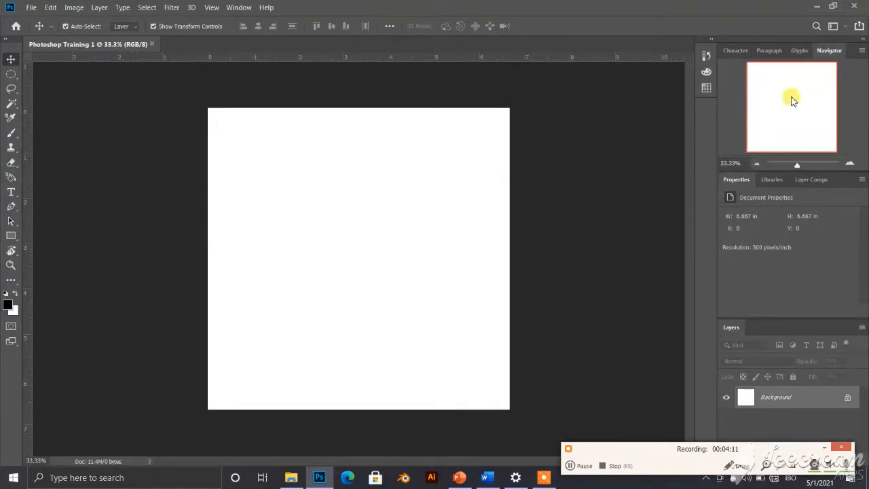
# - Zoom and pan around the blank canvas using the Navigator, ending at about 39% zoom
pyautogui.scroll(-1, 791, 107)
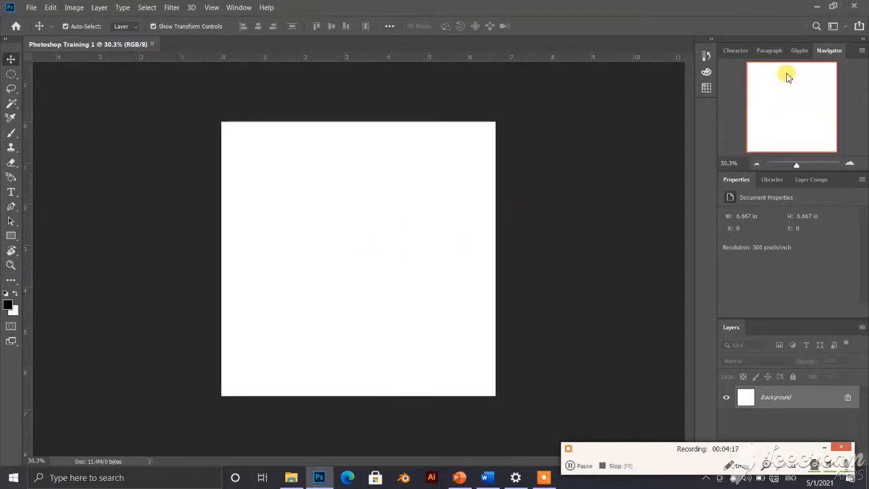
pyautogui.scroll(8, 786, 101)
pyautogui.moveTo(776, 91)
pyautogui.mouseDown()
pyautogui.moveTo(768, 72)
pyautogui.moveTo(798, 139)
pyautogui.moveTo(797, 101)
pyautogui.moveTo(773, 102)
pyautogui.moveTo(757, 68)
pyautogui.moveTo(763, 86)
pyautogui.mouseUp()
pyautogui.scroll(14, 797, 101)
pyautogui.scroll(-4, 777, 80)
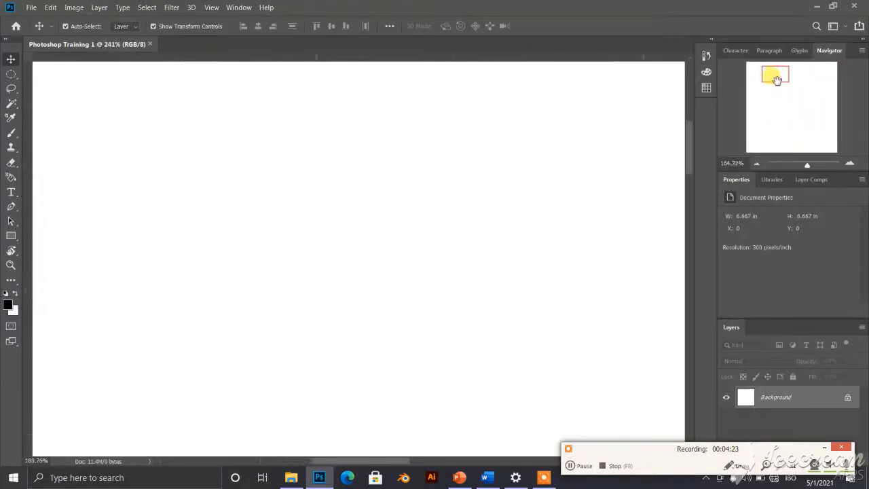
pyautogui.scroll(-8, 777, 79)
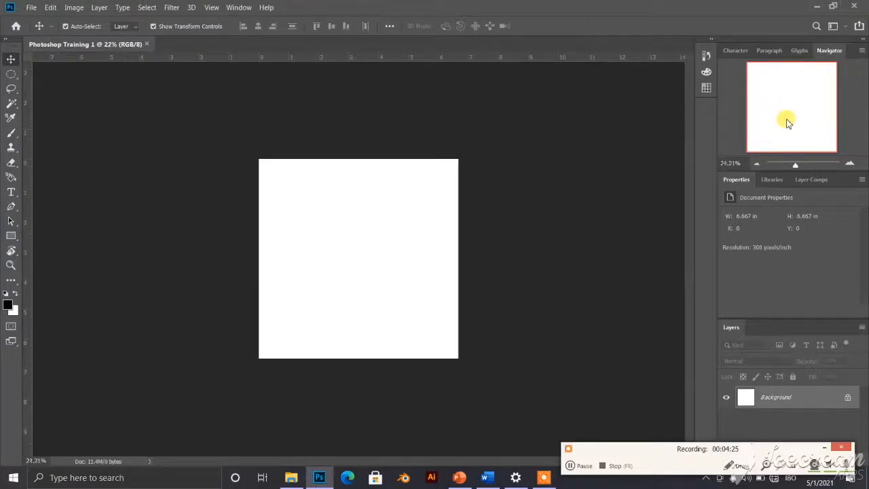
pyautogui.scroll(4, 788, 122)
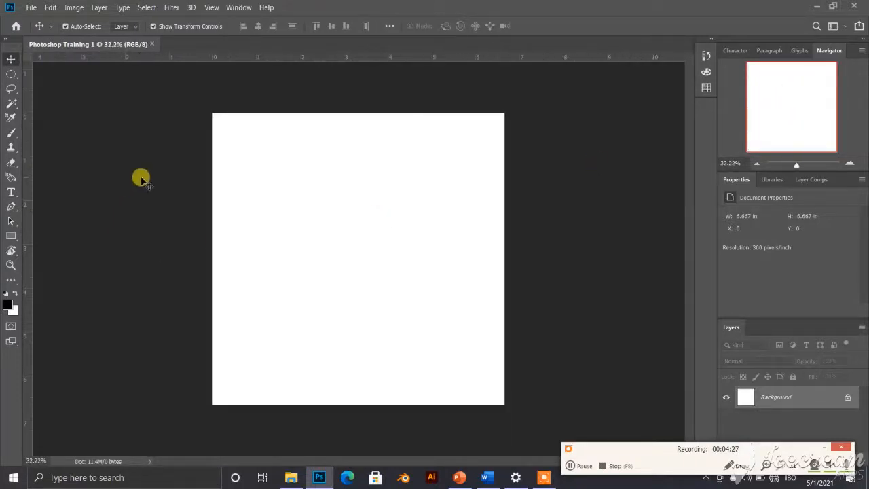
pyautogui.scroll(1, 400, 223)
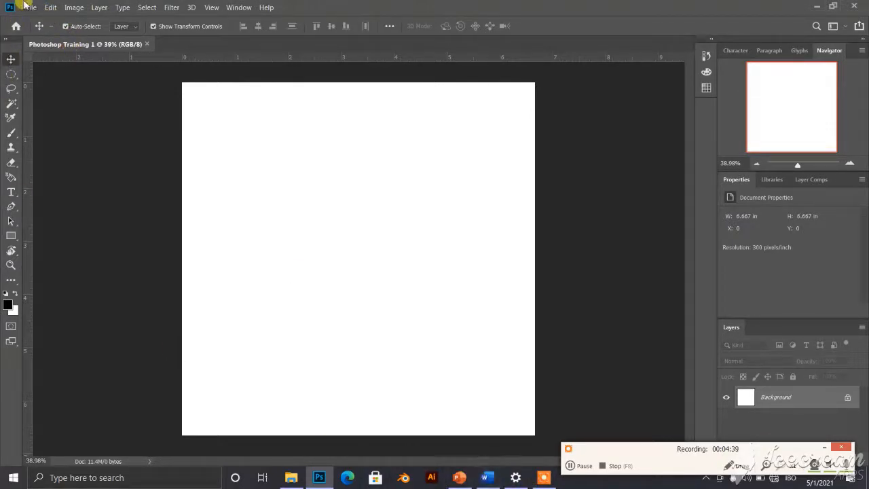
# - Switch to File Explorer, view the Training image in the Design 1 folder, close it and return to Photoshop
pyautogui.click(291, 478)
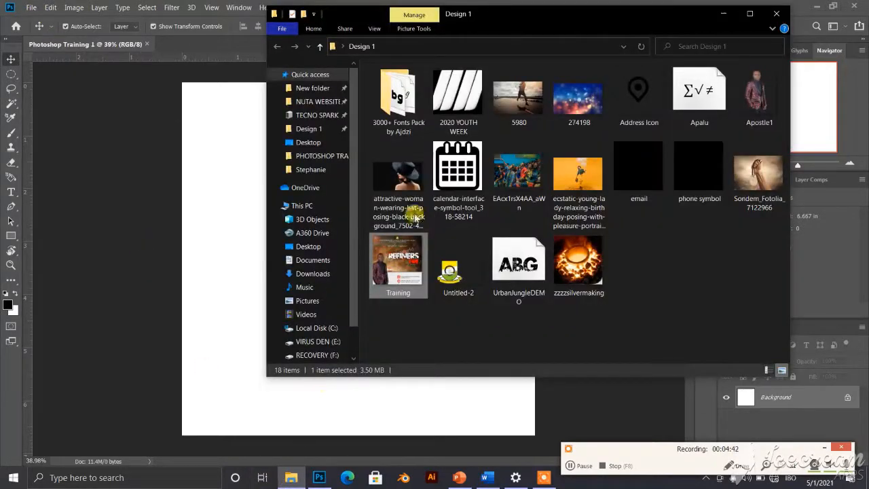
pyautogui.doubleClick(413, 269)
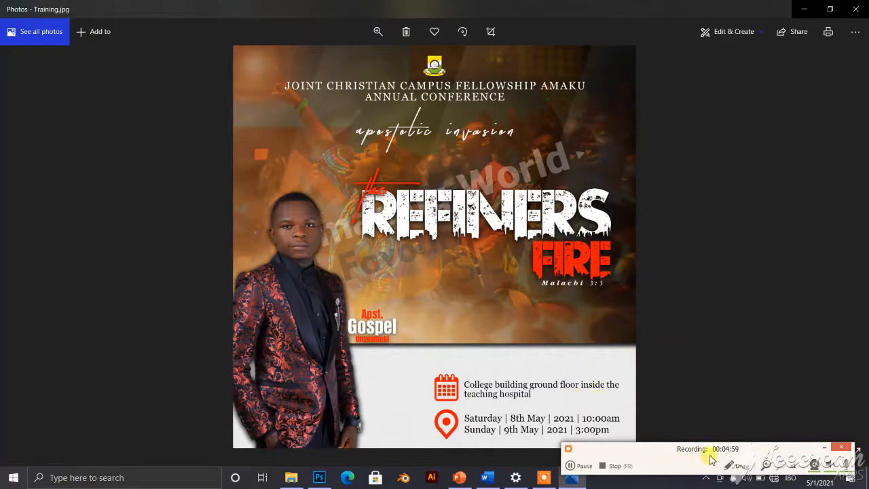
pyautogui.click(856, 9)
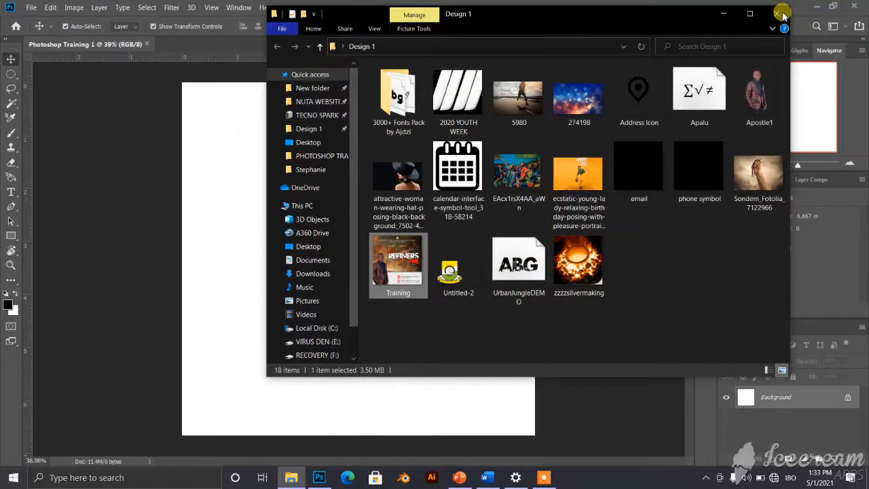
pyautogui.click(724, 12)
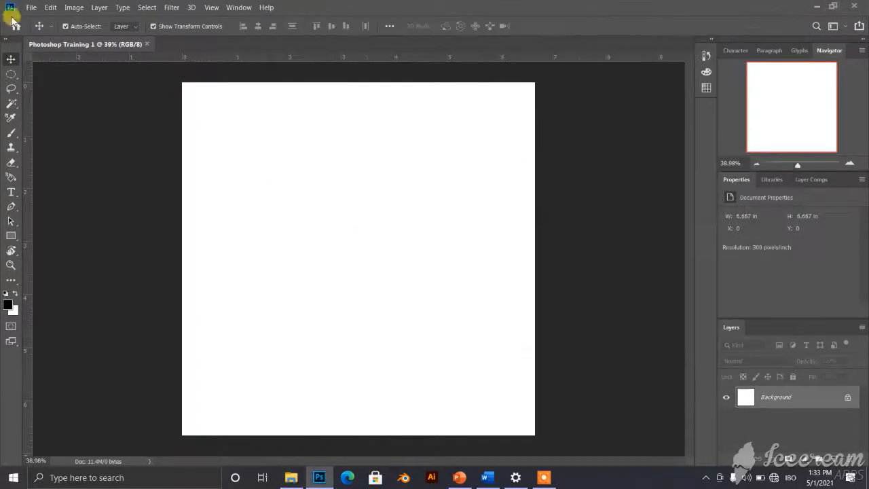
# - Start placing an embedded file and browse to the Design 1 folder on the Desktop
pyautogui.click(31, 8)
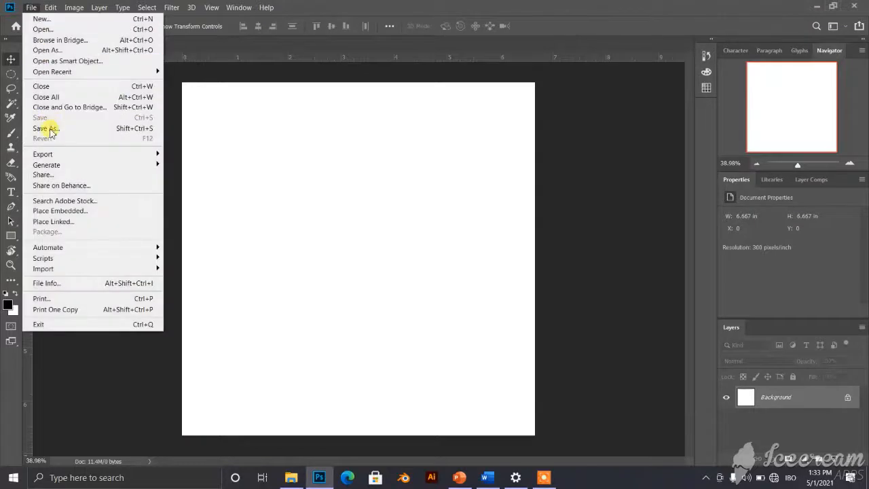
pyautogui.click(76, 212)
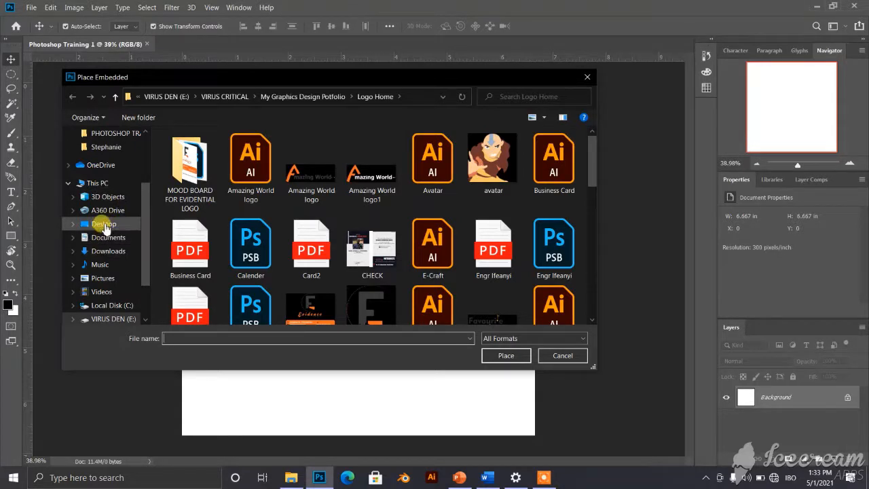
pyautogui.click(104, 225)
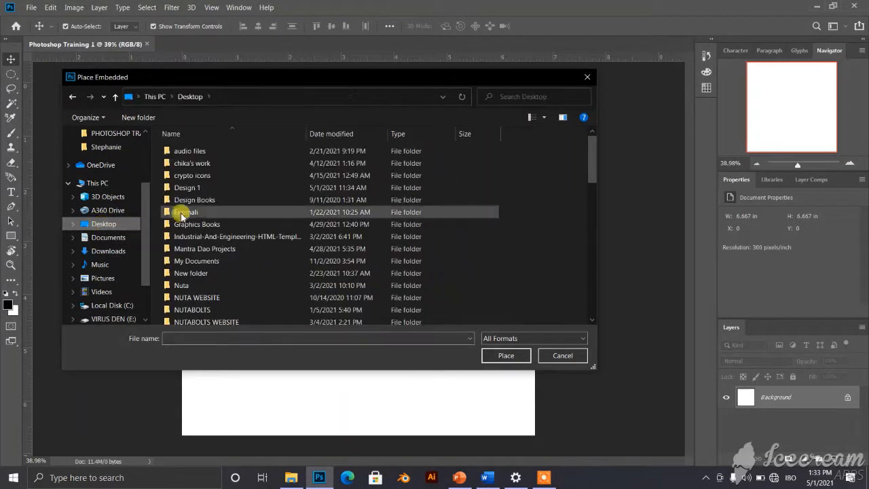
pyautogui.scroll(-2, 169, 197)
pyautogui.scroll(-3, 169, 196)
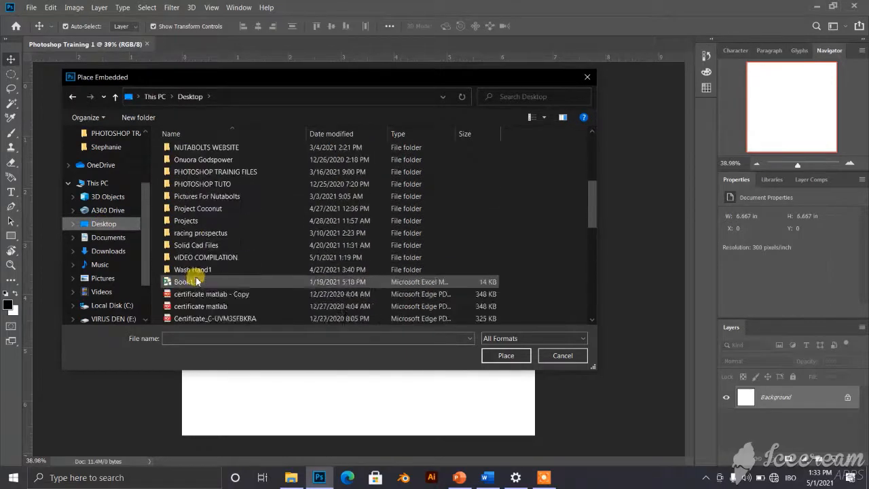
pyautogui.scroll(5, 182, 214)
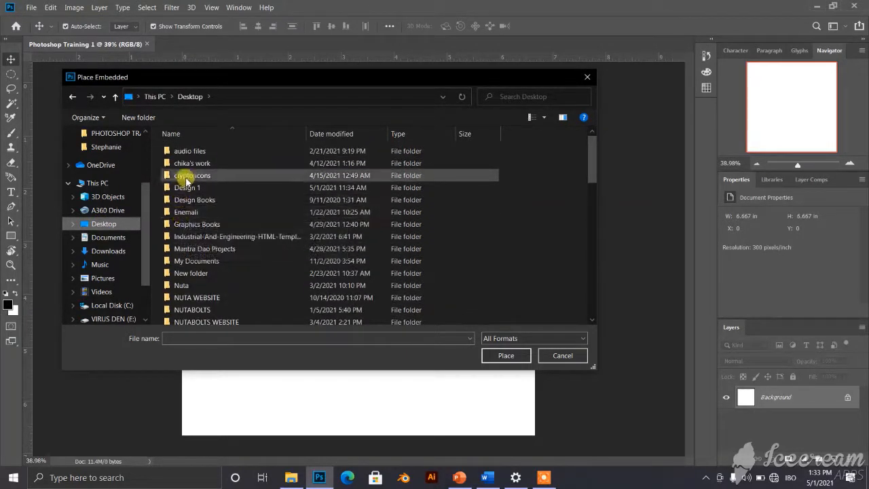
pyautogui.doubleClick(192, 188)
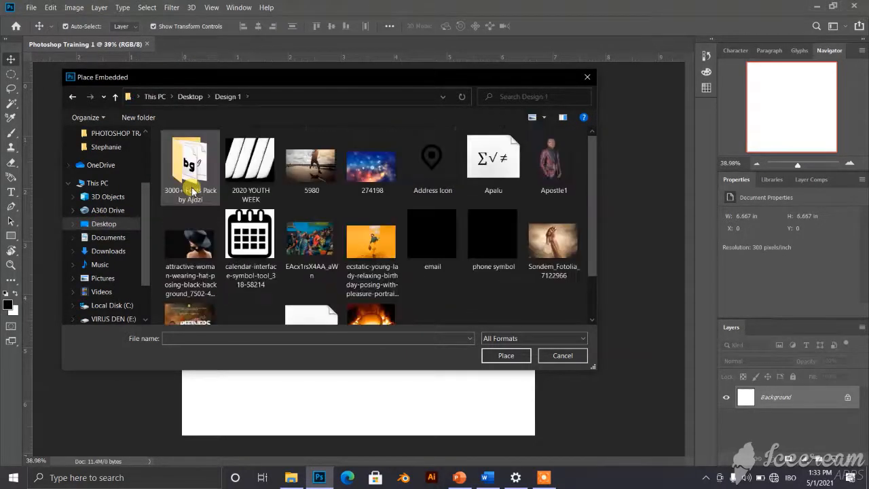
# - Place the Sondem_Fotolia_7122966 image on the canvas and move it slightly up and left, to about X -0.29 in, Y 0.88 in
pyautogui.scroll(-1, 438, 288)
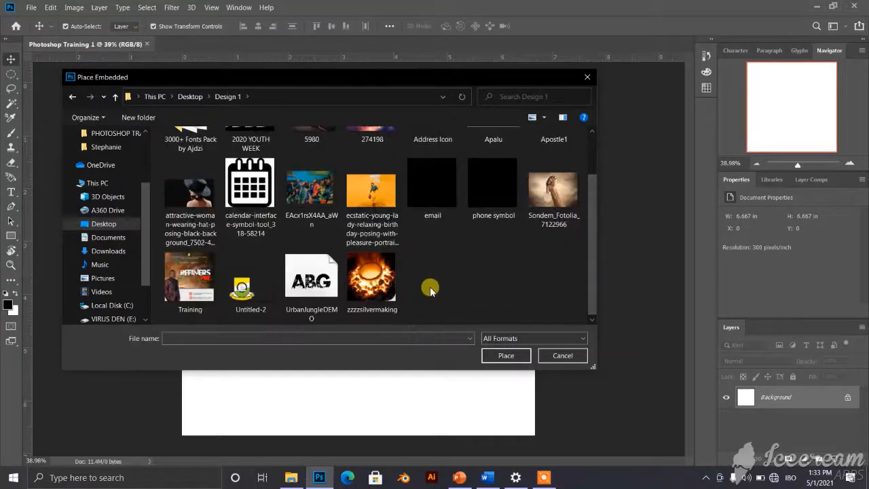
pyautogui.scroll(1, 502, 241)
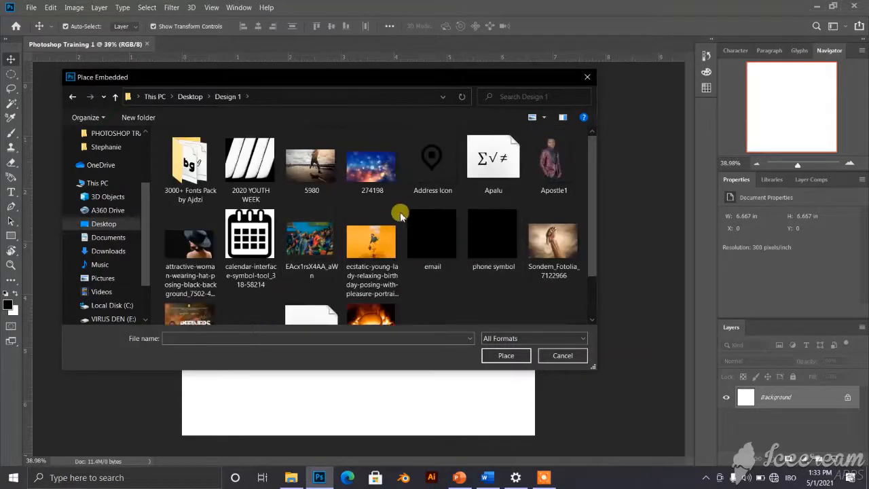
pyautogui.click(316, 241)
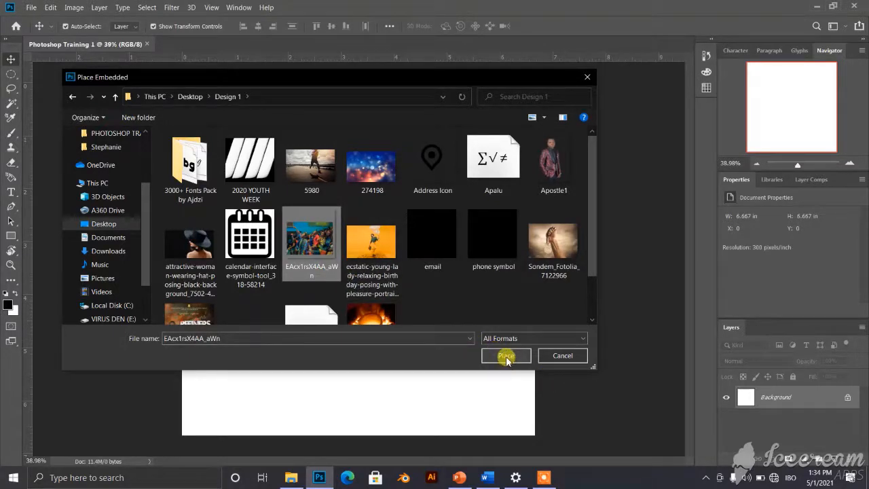
pyautogui.click(561, 248)
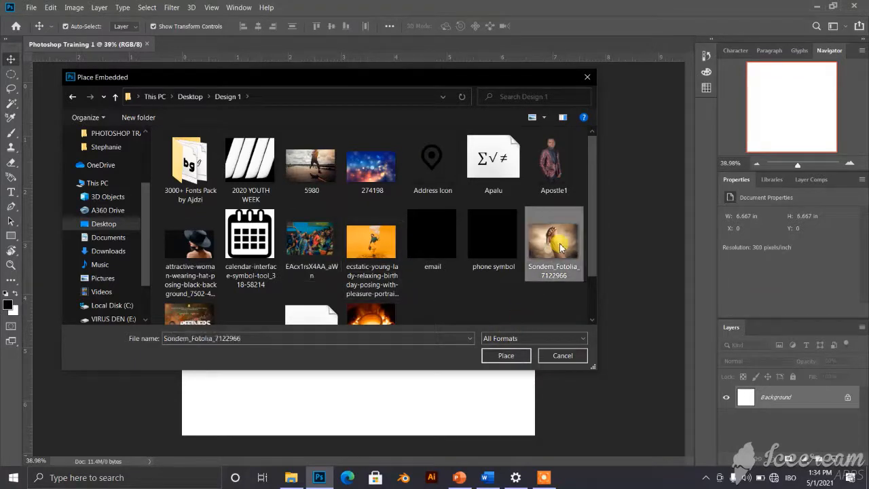
pyautogui.click(514, 364)
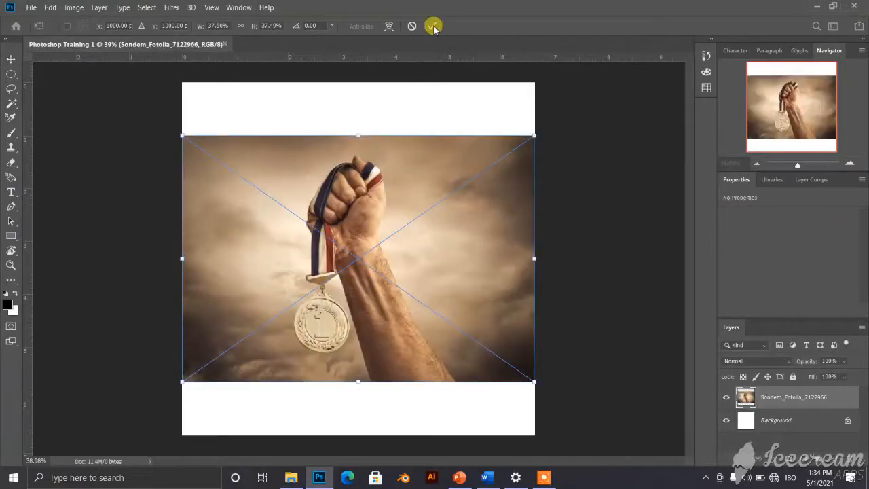
pyautogui.click(434, 26)
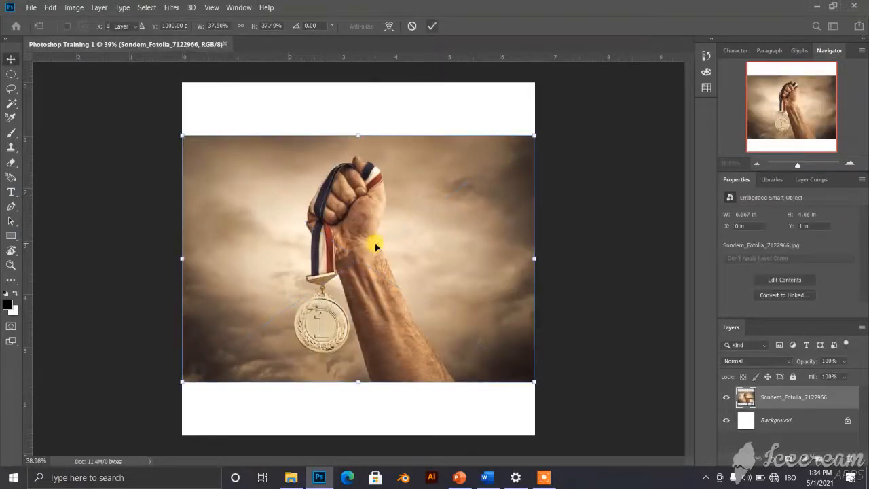
pyautogui.moveTo(374, 237); pyautogui.dragTo(359, 235)
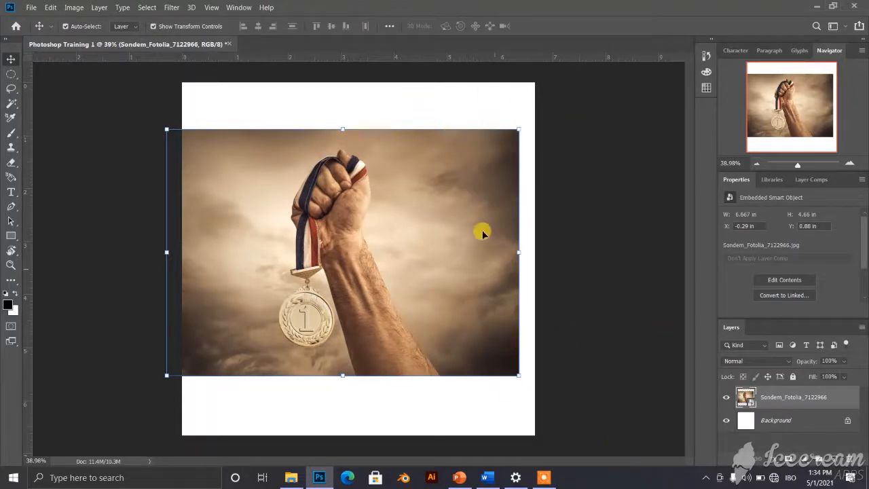
# - Shift the Sondem_Fotolia_7122966 image left past the canvas edge and enlarge it to about 84% scale
pyautogui.moveTo(482, 233); pyautogui.dragTo(233, 176)
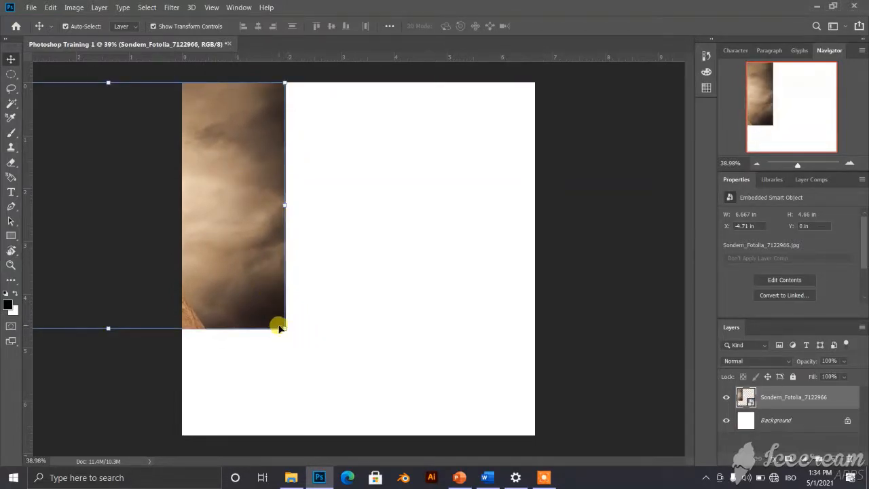
pyautogui.moveTo(286, 328); pyautogui.dragTo(582, 485)
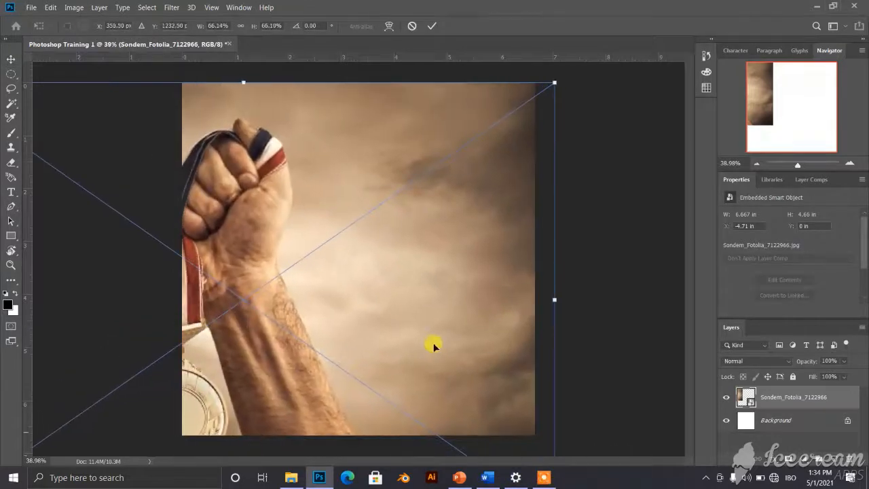
pyautogui.moveTo(435, 346); pyautogui.dragTo(267, 285)
pyautogui.hotkey('ctrl', '-')
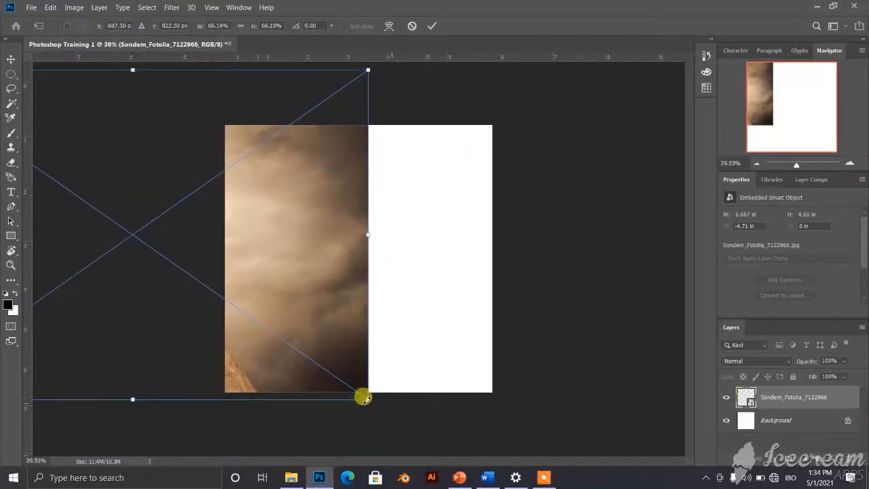
pyautogui.moveTo(368, 399); pyautogui.dragTo(497, 447)
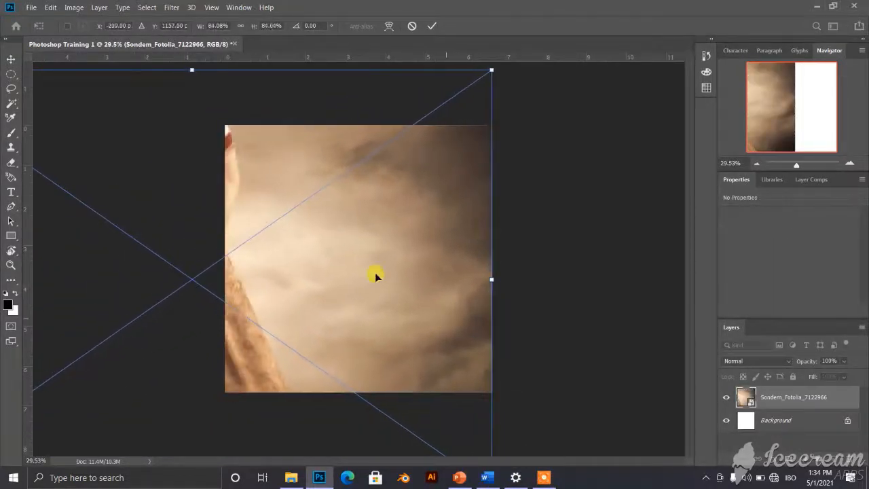
# - Enlarge the image to about 16.93 × 11.84 in and position it so only its cloudy sky fills the canvas, at about X -10.13 in, Y -0.18 in
pyautogui.moveTo(374, 273); pyautogui.dragTo(375, 297)
pyautogui.moveTo(417, 436); pyautogui.dragTo(475, 403)
pyautogui.moveTo(374, 262); pyautogui.dragTo(386, 313)
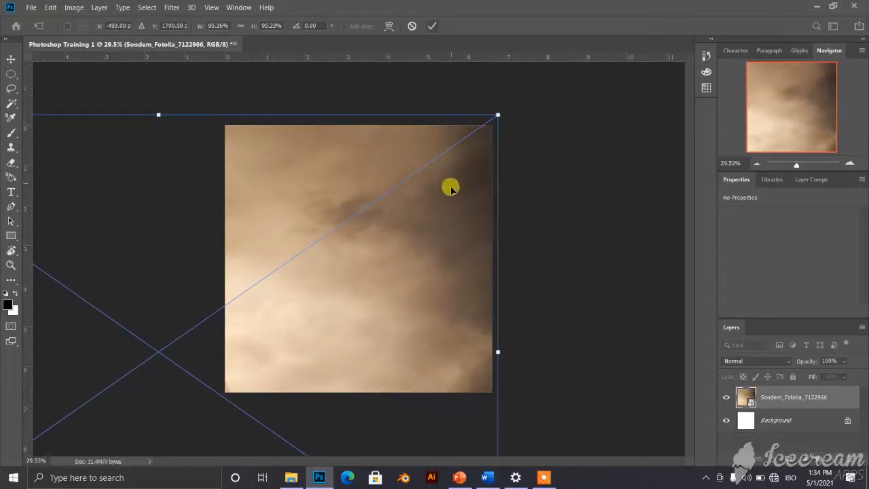
pyautogui.moveTo(450, 188)
pyautogui.mouseDown()
pyautogui.moveTo(435, 185)
pyautogui.moveTo(455, 188)
pyautogui.moveTo(435, 106)
pyautogui.moveTo(454, 136)
pyautogui.moveTo(451, 192)
pyautogui.mouseUp()
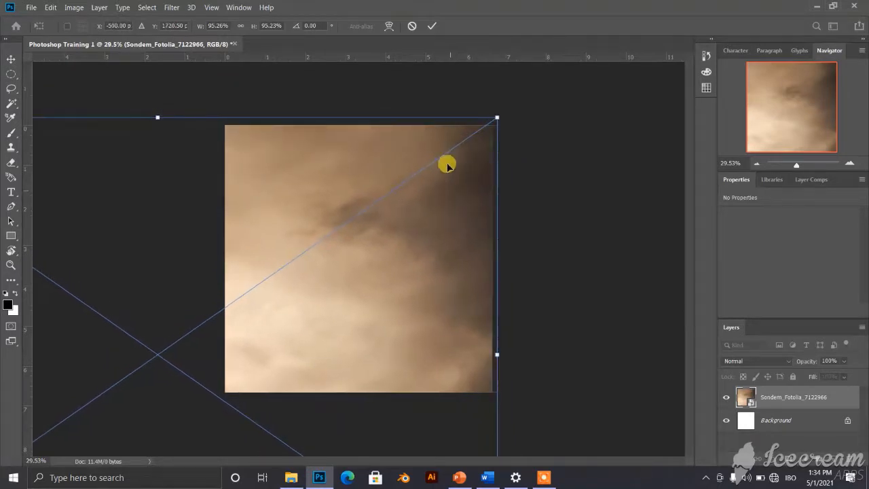
pyautogui.click(431, 26)
pyautogui.click(552, 147)
pyautogui.scroll(-4, 355, 303)
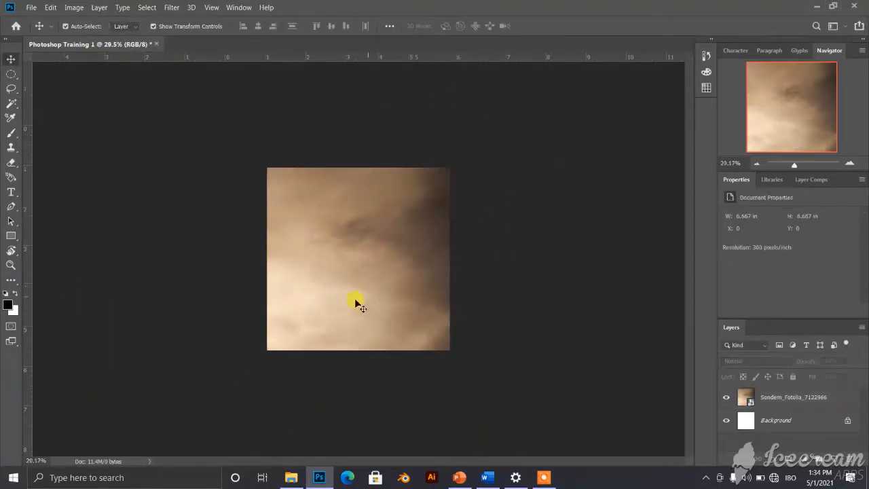
pyautogui.scroll(4, 355, 303)
# - Rasterize the Sondem_Fotolia_7122966 layer
pyautogui.click(782, 403)
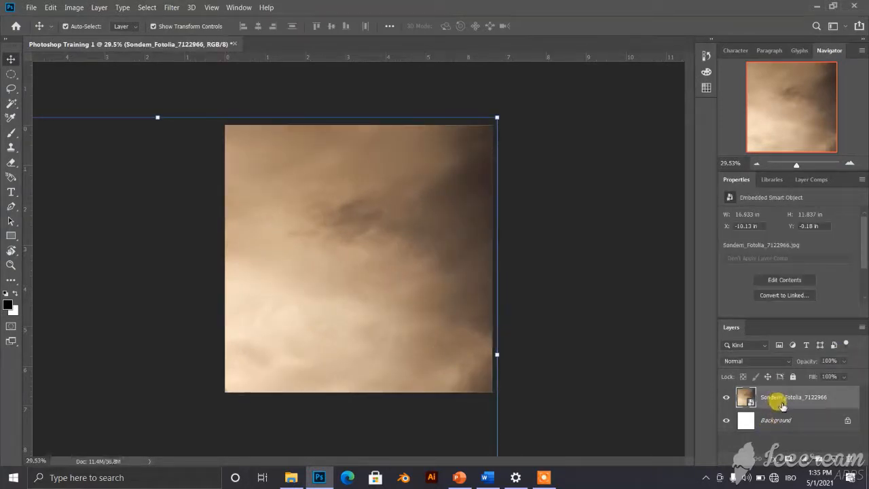
pyautogui.click(645, 353)
pyautogui.click(796, 398)
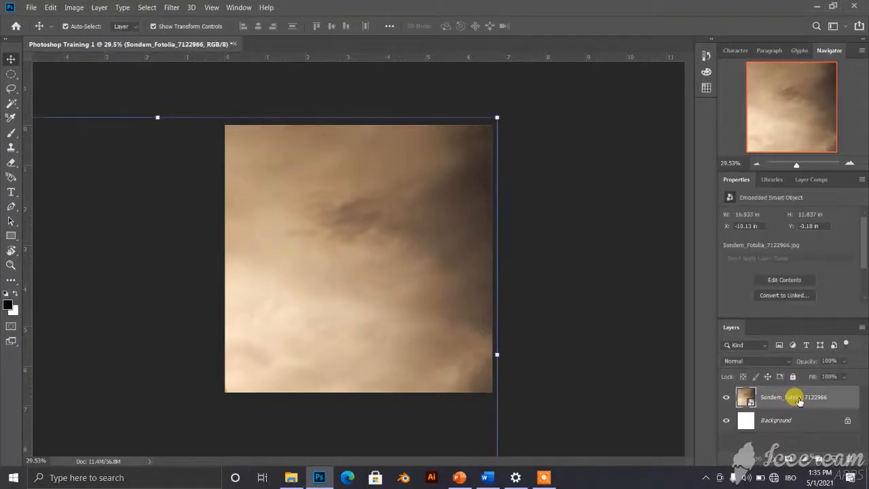
pyautogui.rightClick(800, 402)
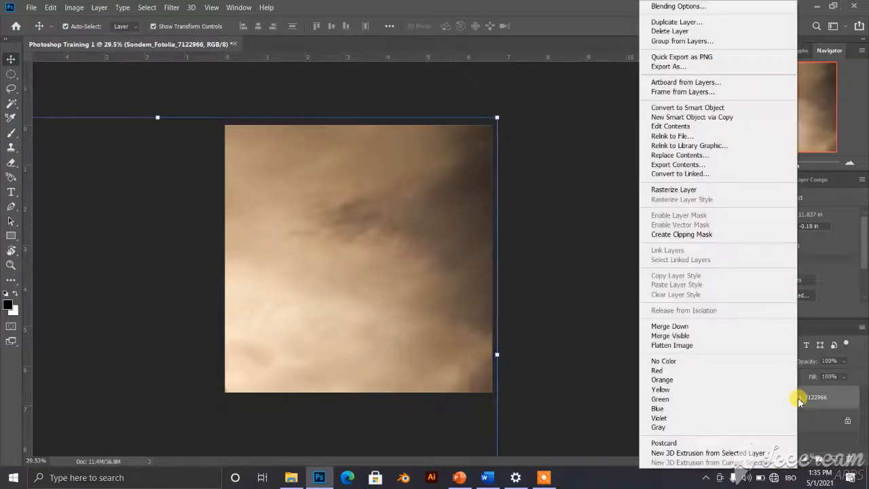
pyautogui.click(694, 192)
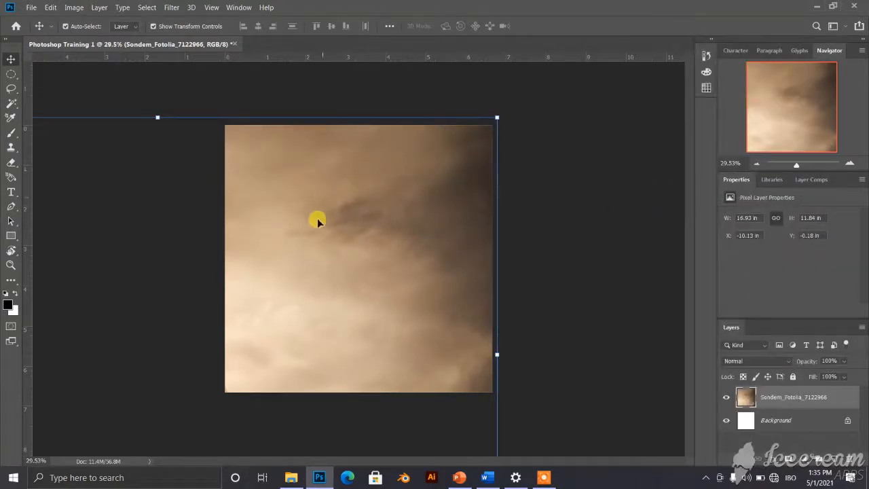
pyautogui.scroll(-1, 317, 218)
pyautogui.scroll(-1, 195, 243)
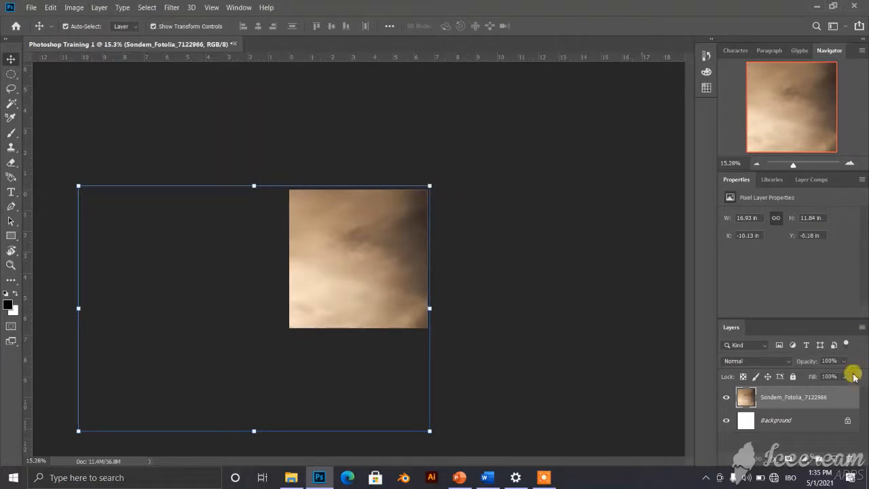
pyautogui.rightClick(746, 392)
pyautogui.click(622, 308)
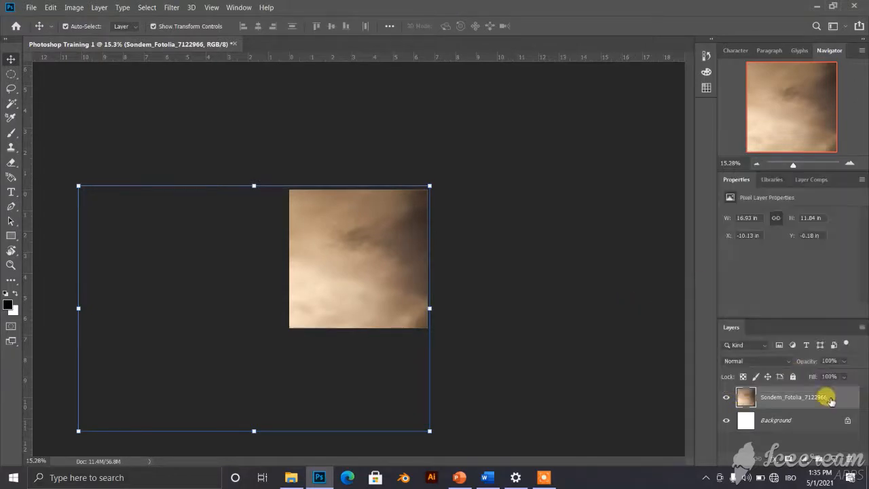
pyautogui.rightClick(801, 397)
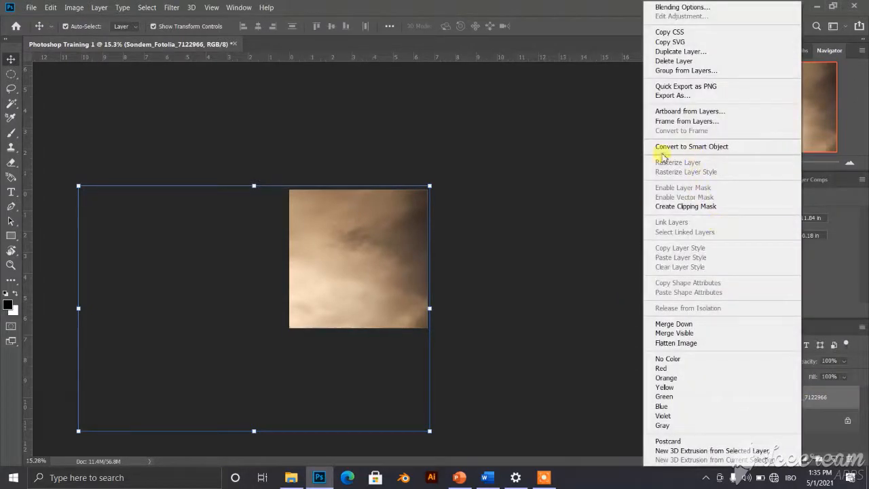
pyautogui.click(527, 173)
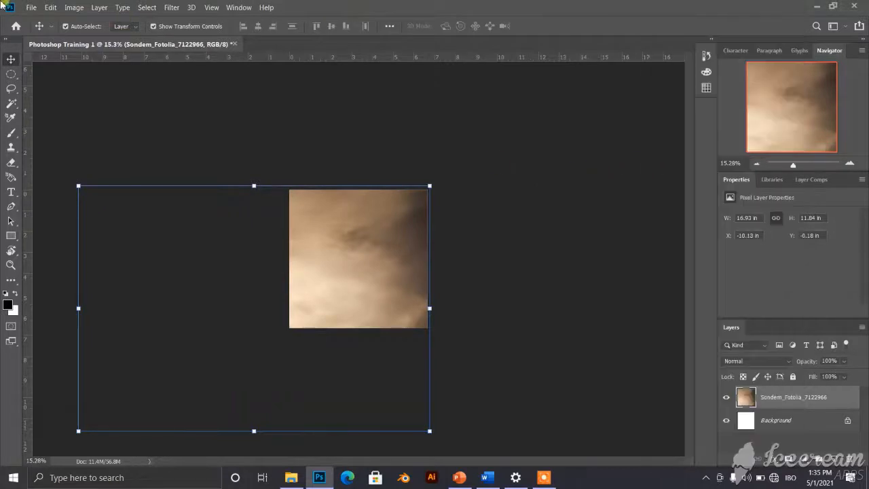
# - Darken the cloud background with a Curves adjustment, lowering the RGB curve to input 77, output 24, and deselect the layer
pyautogui.click(71, 8)
pyautogui.moveTo(111, 35)
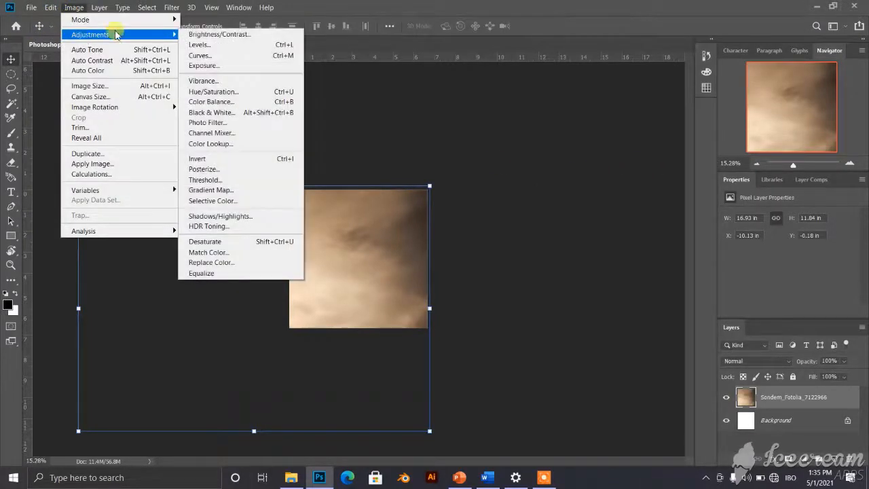
pyautogui.click(212, 55)
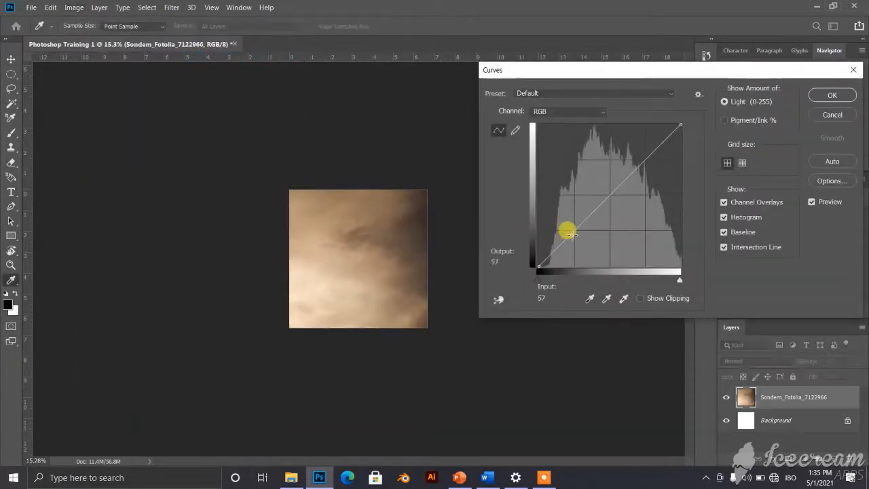
pyautogui.moveTo(571, 233); pyautogui.dragTo(583, 254)
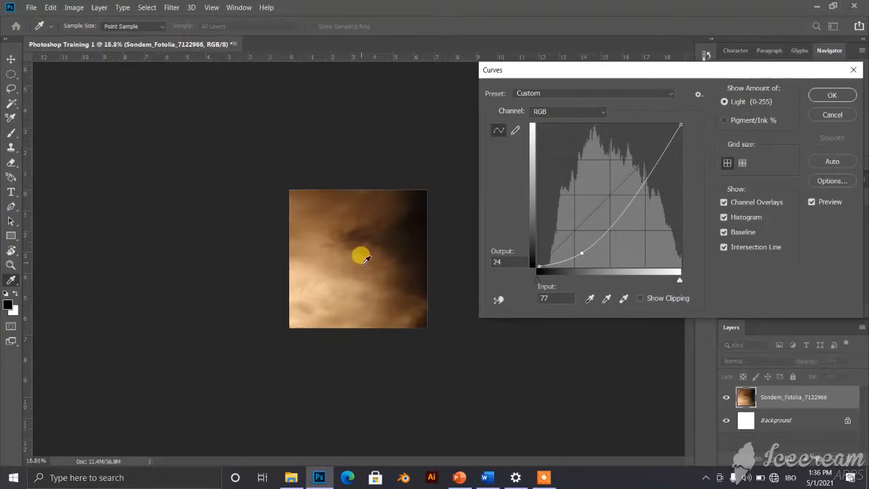
pyautogui.scroll(3, 360, 255)
pyautogui.scroll(1, 360, 256)
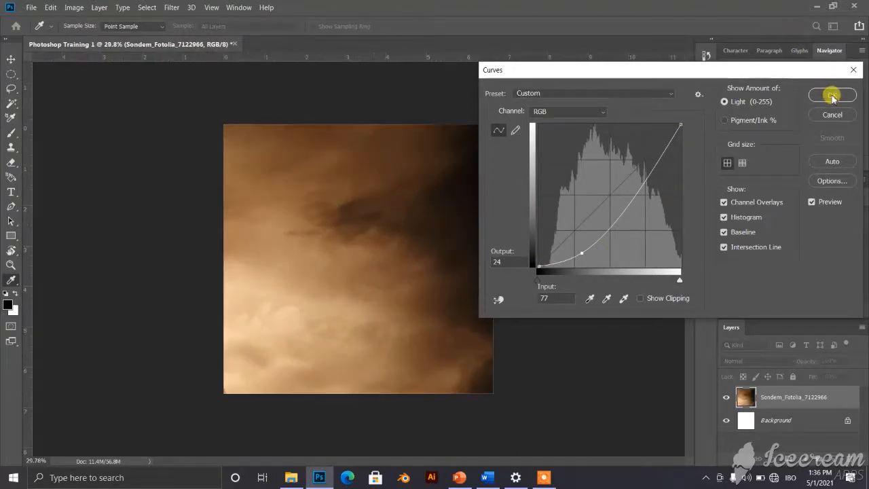
pyautogui.click(834, 98)
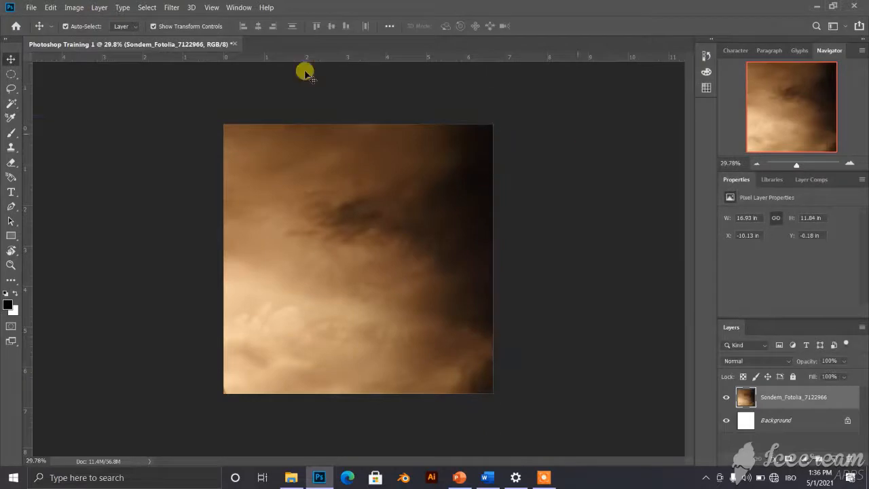
pyautogui.click(172, 142)
pyautogui.scroll(-1, 272, 192)
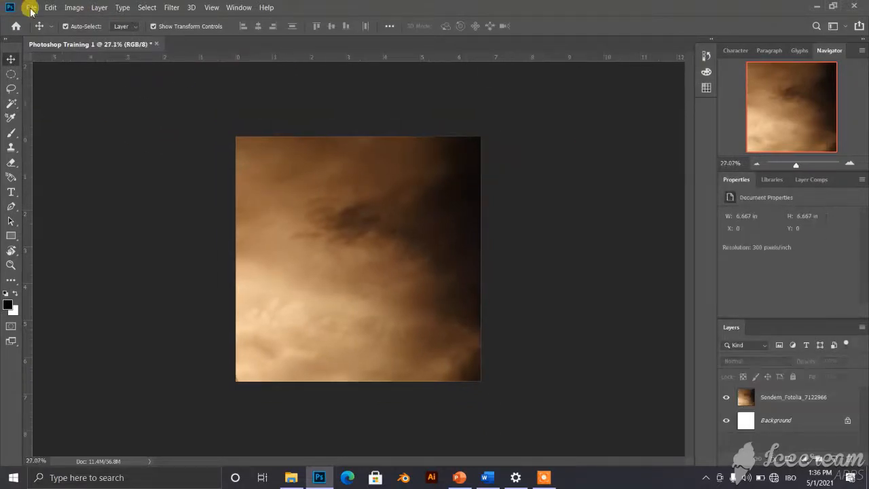
# - Place the EAcx1rsX4AA_aWn crowd image from the Design 1 folder as an embedded object on the canvas
pyautogui.click(32, 8)
pyautogui.click(30, 7)
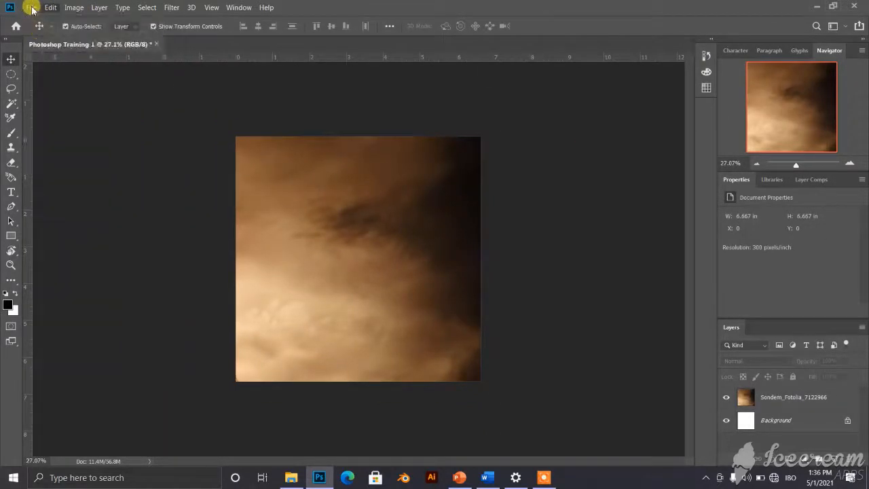
pyautogui.click(31, 8)
pyautogui.click(45, 211)
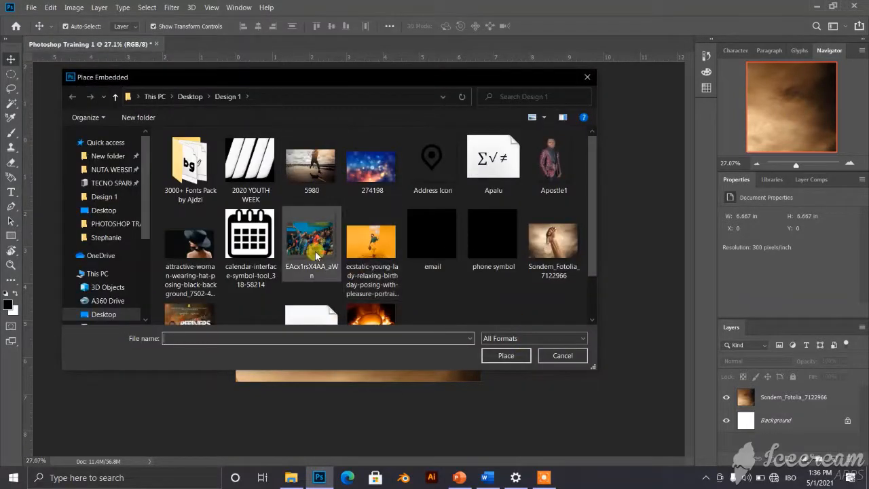
pyautogui.click(312, 252)
pyautogui.click(506, 355)
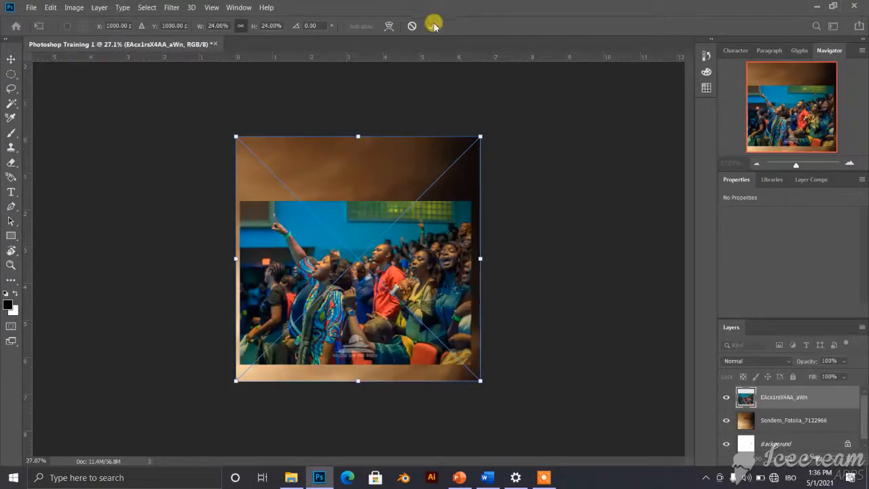
pyautogui.click(432, 25)
# - Place the zzzzsilvermaking image of burning coals from the Design 1 folder as an embedded object
pyautogui.click(32, 7)
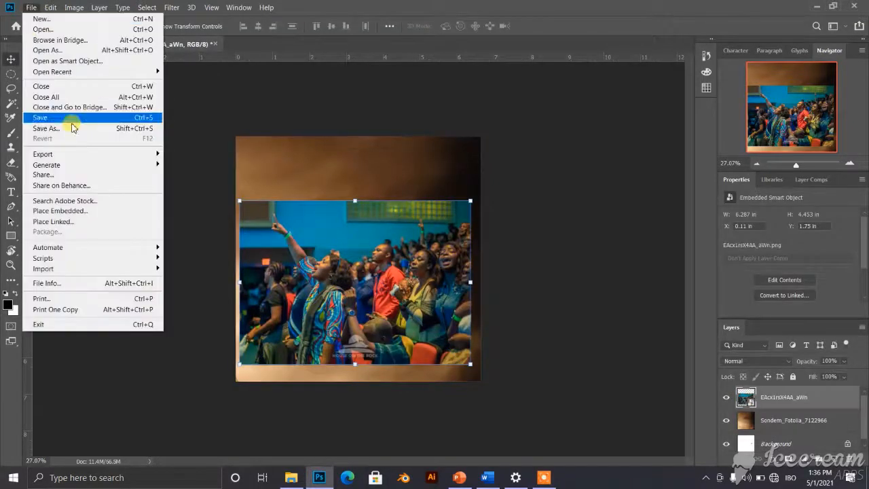
pyautogui.click(90, 210)
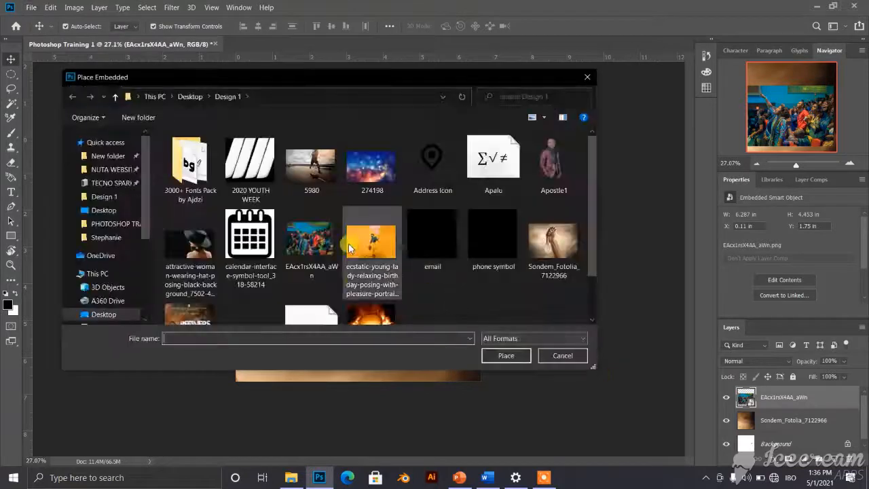
pyautogui.scroll(-1, 348, 248)
pyautogui.click(371, 279)
pyautogui.click(506, 356)
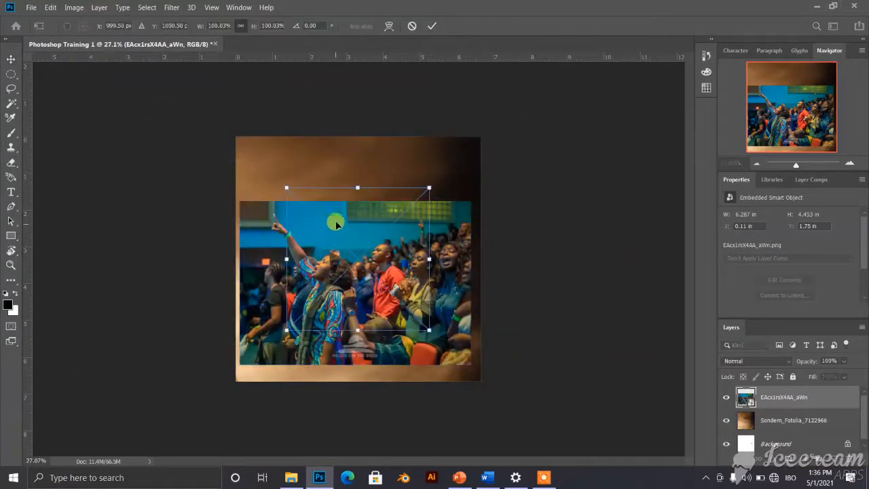
pyautogui.click(432, 26)
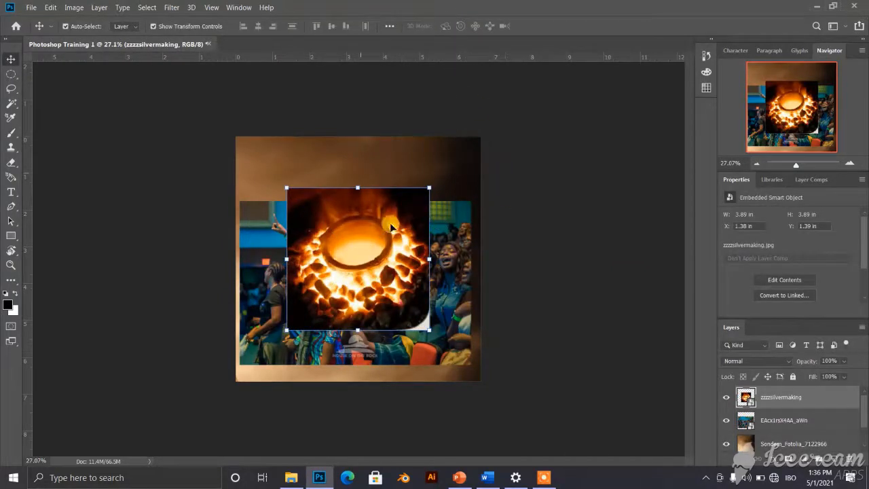
# - Hide the EAcx1rsX4AA_aWn layer and move the zzzzsilvermaking image up and left to about X 0.83 in, Y 0.19 in
pyautogui.click(455, 311)
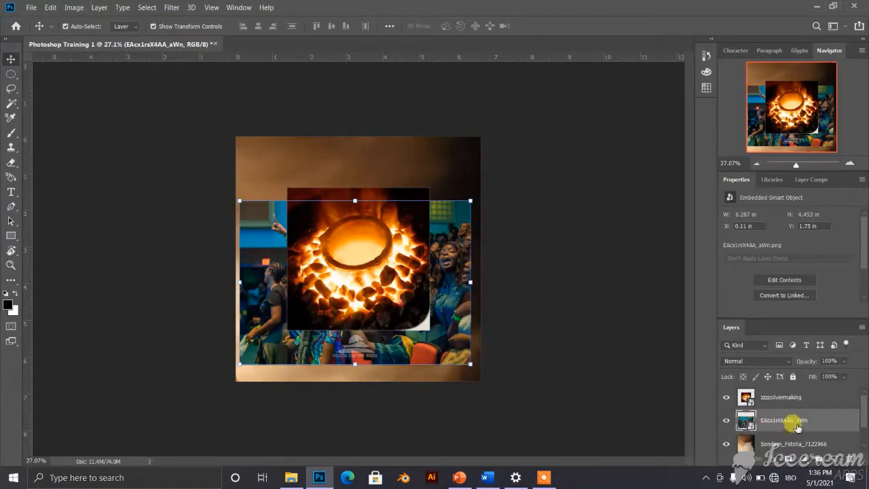
pyautogui.click(726, 420)
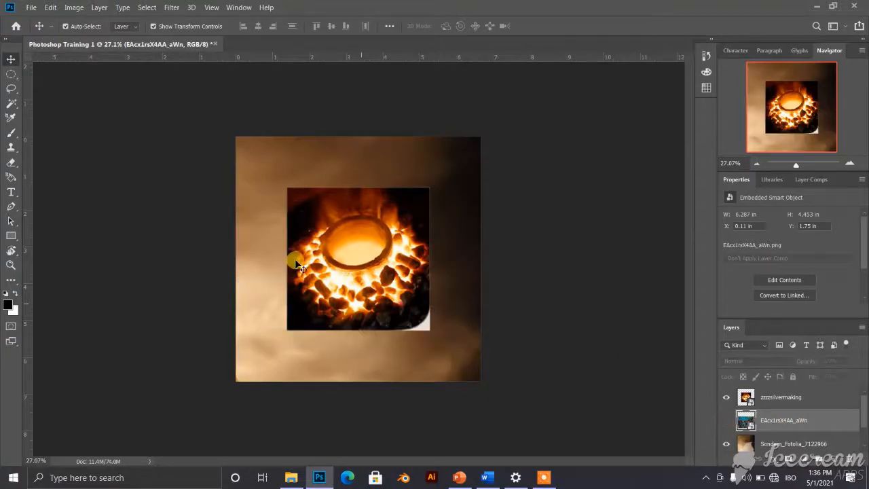
pyautogui.click(330, 266)
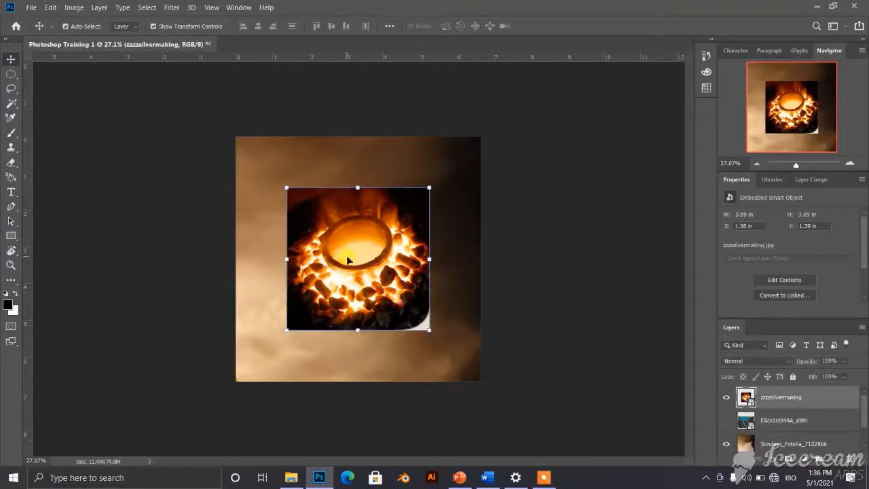
pyautogui.moveTo(343, 264); pyautogui.dragTo(327, 216)
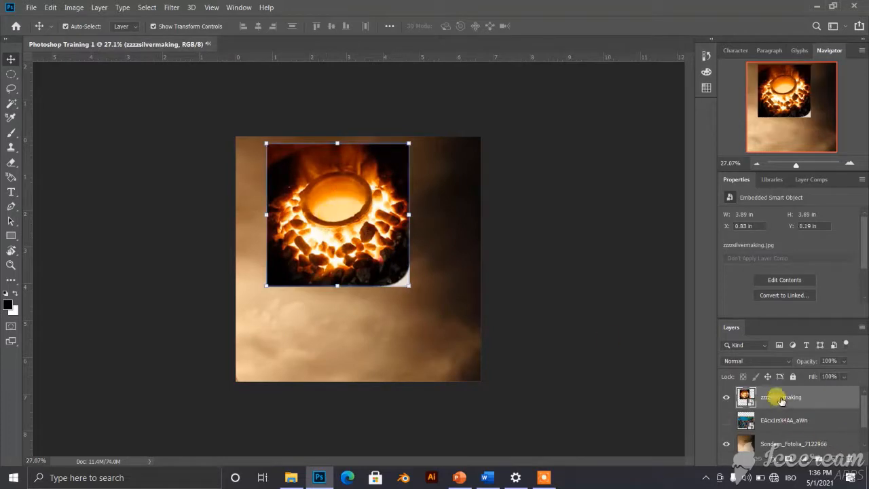
# - Rasterize the zzzzsilvermaking layer and set its blending mode to Screen
pyautogui.rightClick(781, 398)
pyautogui.click(660, 189)
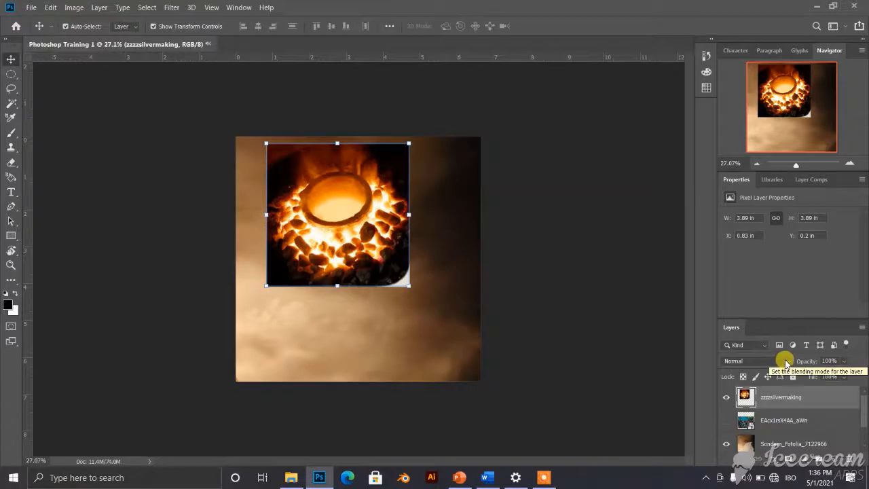
pyautogui.click(788, 362)
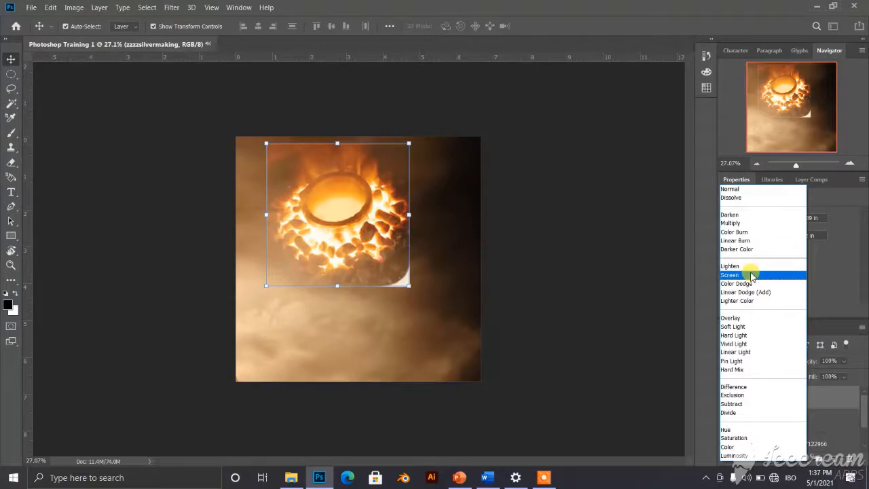
pyautogui.click(752, 276)
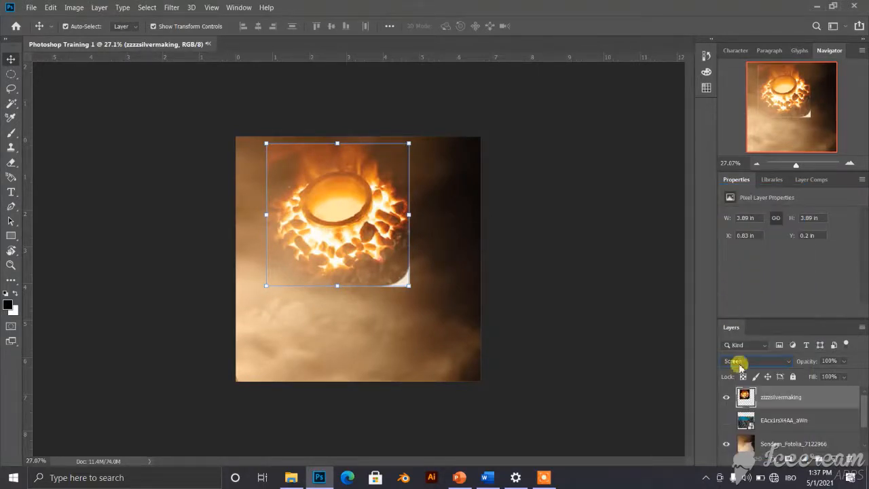
# - Enlarge the zzzzsilvermaking image proportionally to about 5.71 in square and centre it on the canvas at about X 0.48 in, Y 0.48 in
pyautogui.moveTo(355, 232); pyautogui.dragTo(366, 274)
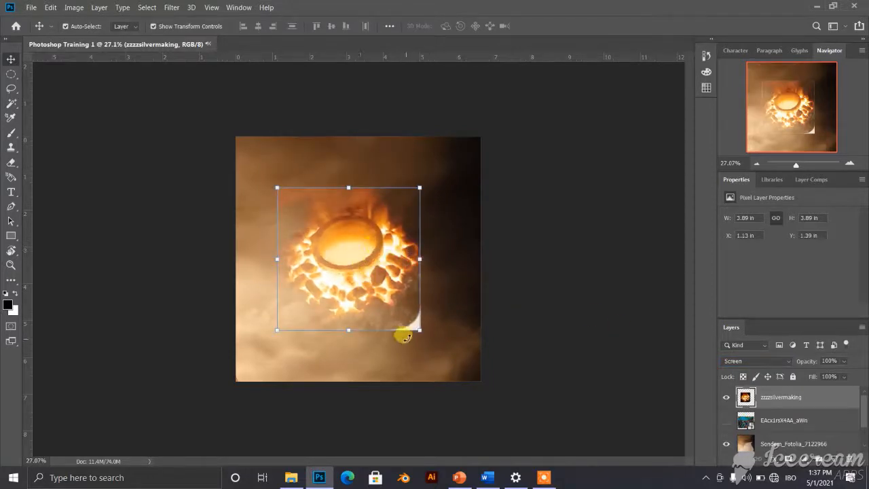
pyautogui.moveTo(420, 331); pyautogui.dragTo(490, 382)
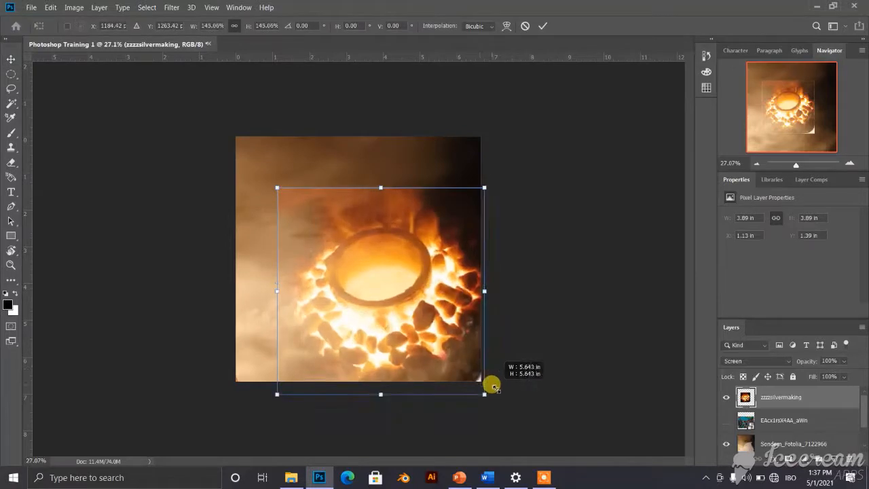
pyautogui.moveTo(274, 187)
pyautogui.mouseDown()
pyautogui.moveTo(237, 113)
pyautogui.moveTo(250, 131)
pyautogui.moveTo(241, 161)
pyautogui.moveTo(263, 197)
pyautogui.mouseUp()
pyautogui.moveTo(331, 224); pyautogui.dragTo(312, 194)
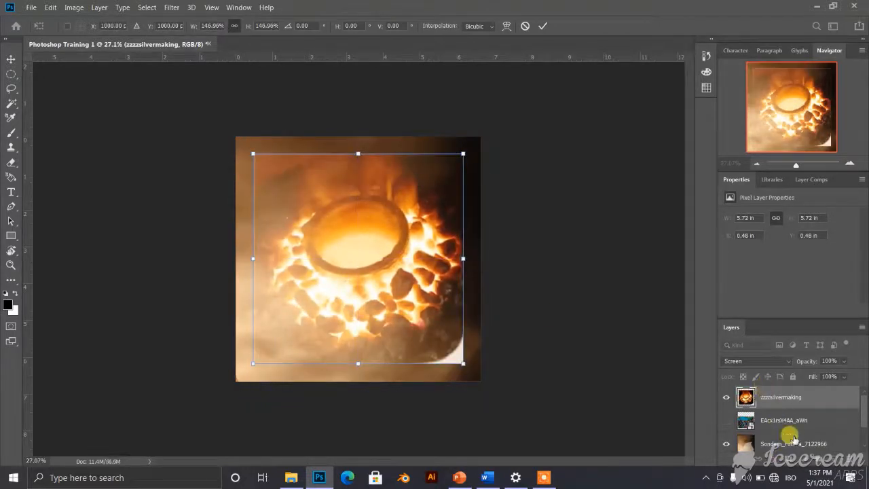
pyautogui.click(541, 26)
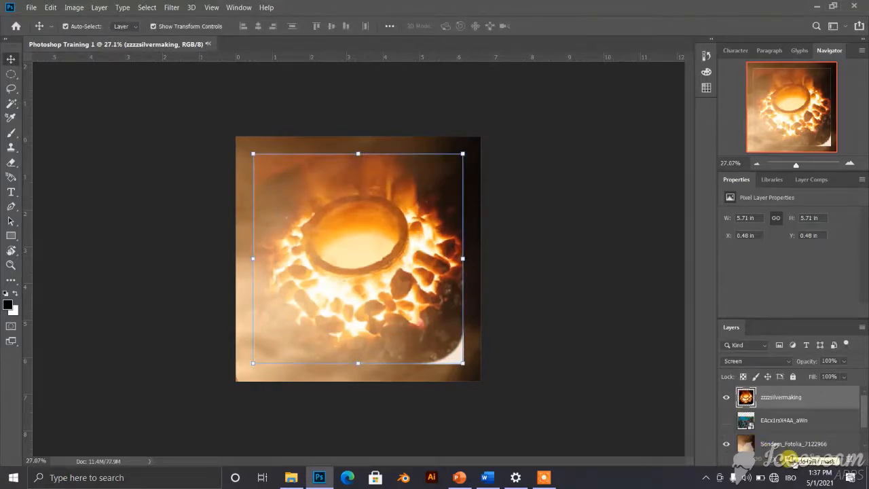
# - Add a layer mask to zzzzsilvermaking and paint out the image's edges with a black 401 px Soft Round brush at 0% hardness
pyautogui.click(792, 462)
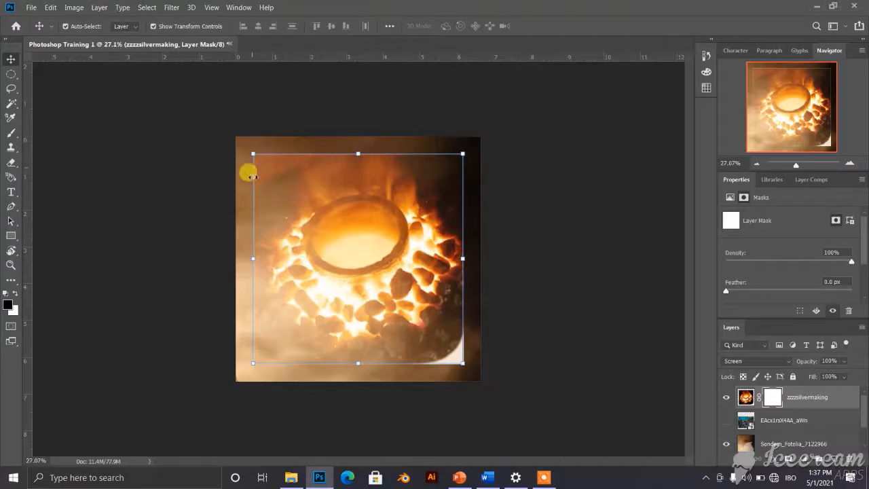
pyautogui.click(14, 135)
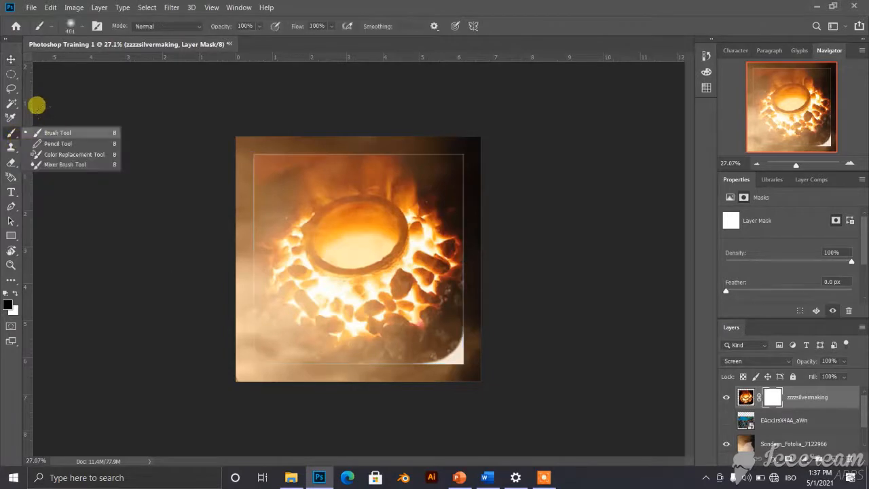
pyautogui.click(60, 134)
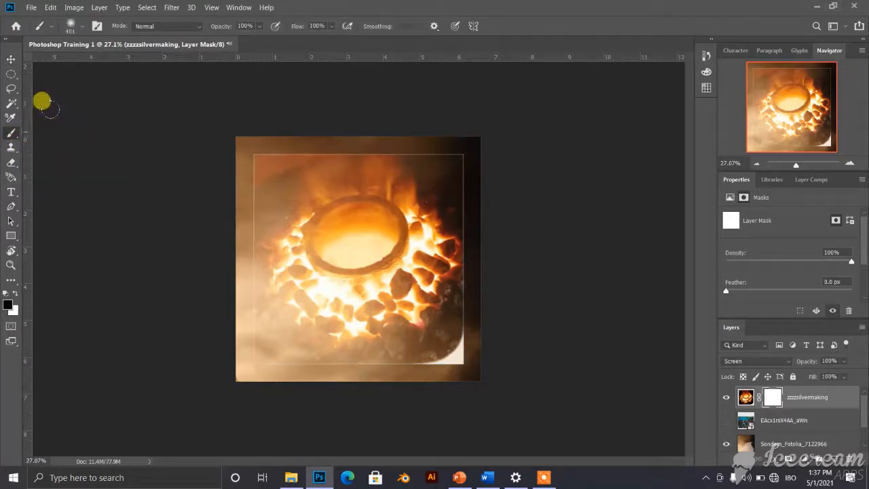
pyautogui.click(76, 28)
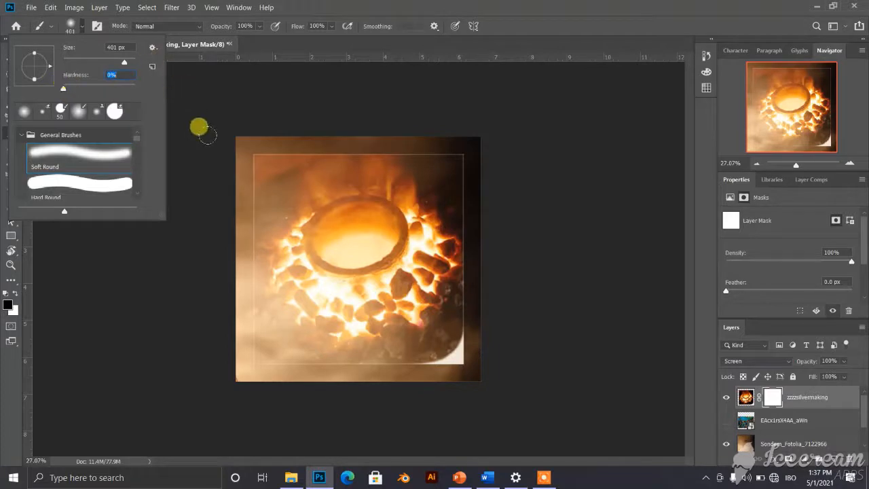
pyautogui.click(239, 136)
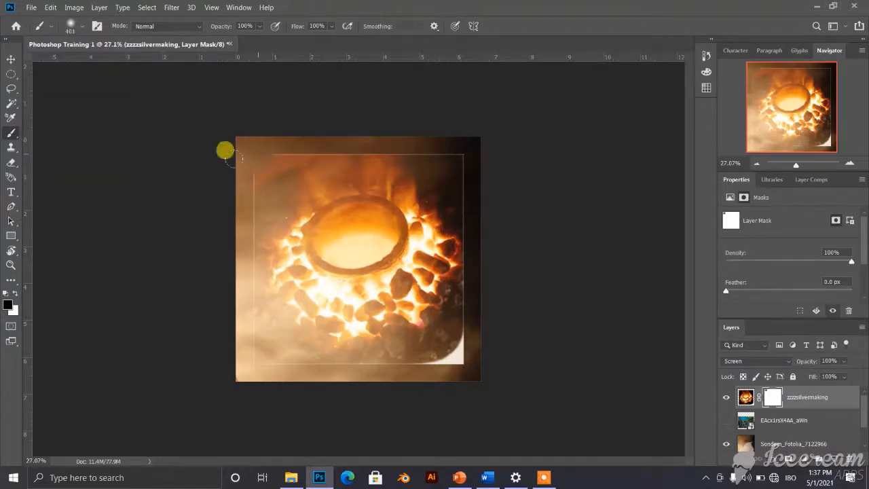
pyautogui.moveTo(229, 191)
pyautogui.mouseDown()
pyautogui.moveTo(248, 172)
pyautogui.moveTo(229, 169)
pyautogui.moveTo(228, 279)
pyautogui.mouseUp()
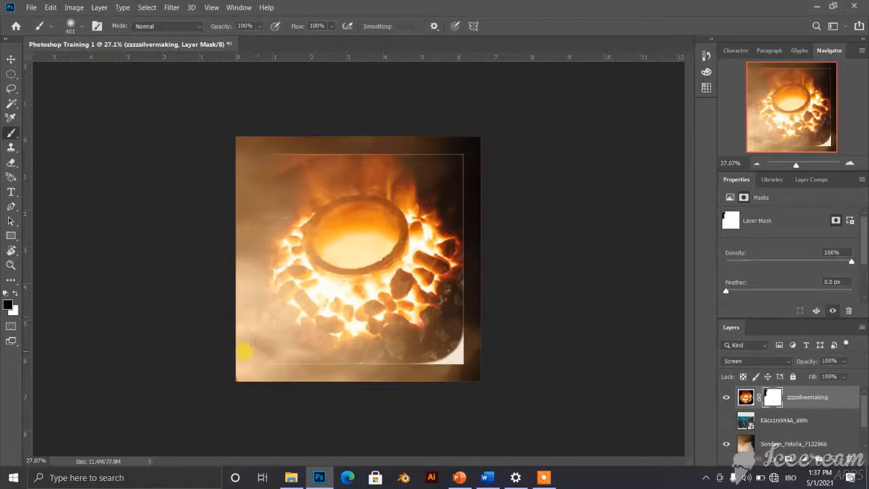
pyautogui.moveTo(325, 350)
pyautogui.mouseDown()
pyautogui.moveTo(376, 356)
pyautogui.moveTo(434, 333)
pyautogui.moveTo(444, 314)
pyautogui.moveTo(444, 340)
pyautogui.moveTo(410, 349)
pyautogui.moveTo(425, 344)
pyautogui.moveTo(441, 301)
pyautogui.moveTo(451, 143)
pyautogui.moveTo(459, 153)
pyautogui.moveTo(417, 132)
pyautogui.moveTo(262, 129)
pyautogui.moveTo(426, 139)
pyautogui.moveTo(303, 135)
pyautogui.moveTo(246, 171)
pyautogui.moveTo(257, 150)
pyautogui.moveTo(387, 129)
pyautogui.moveTo(454, 172)
pyautogui.mouseUp()
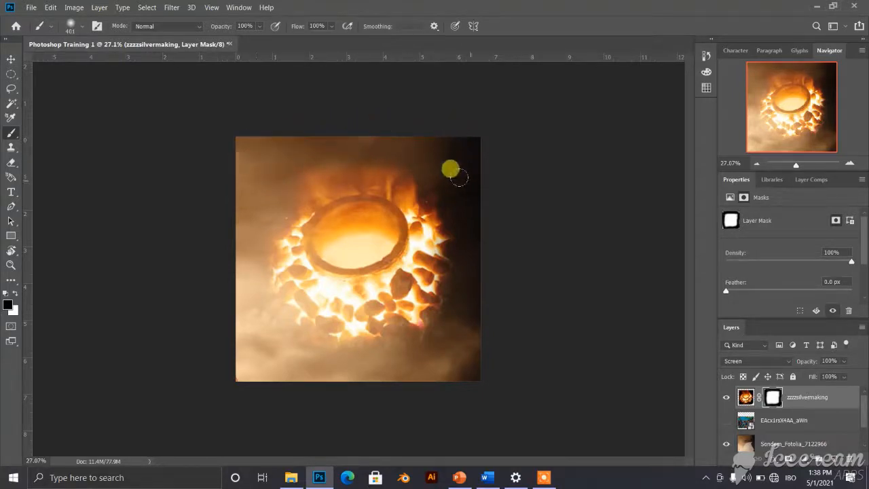
pyautogui.click(11, 59)
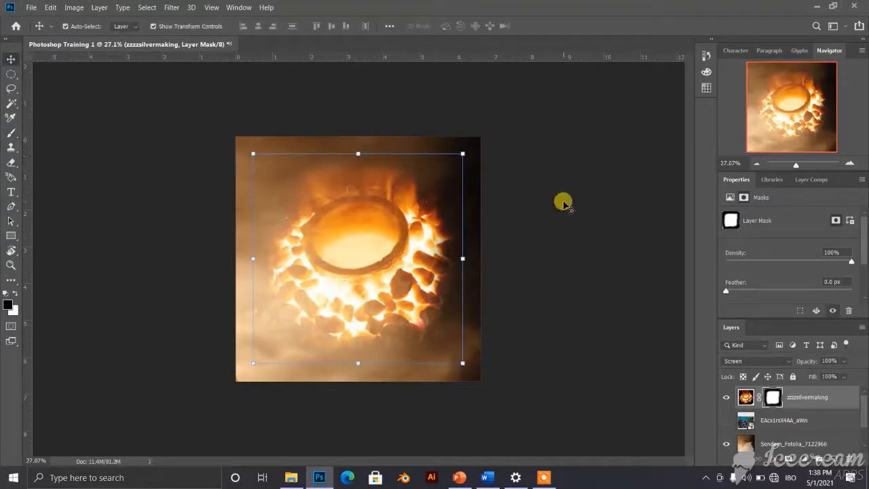
pyautogui.click(513, 256)
# - Reduce the opacity of the zzzzsilvermaking layer to 40%
pyautogui.click(381, 281)
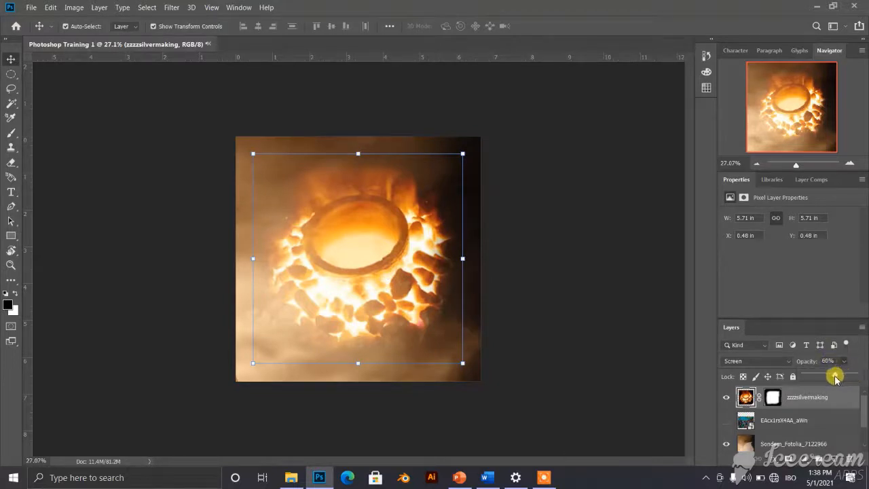
pyautogui.moveTo(835, 378); pyautogui.dragTo(797, 374)
pyautogui.click(596, 339)
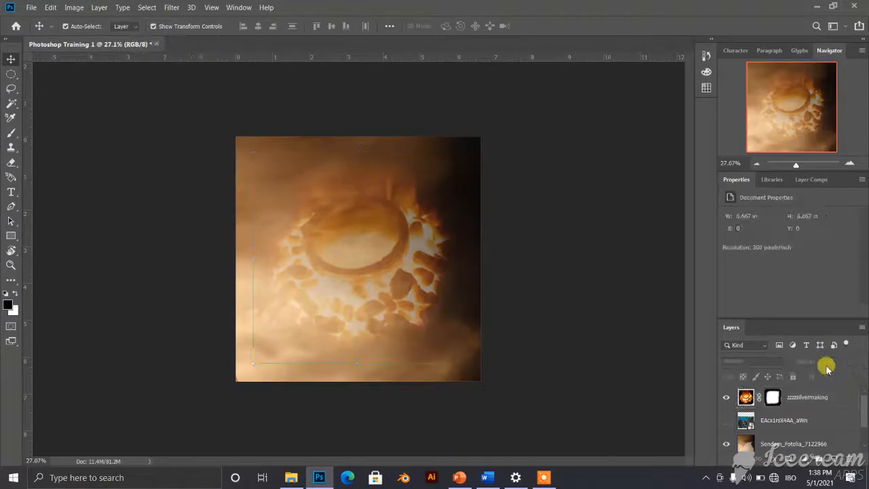
pyautogui.click(364, 219)
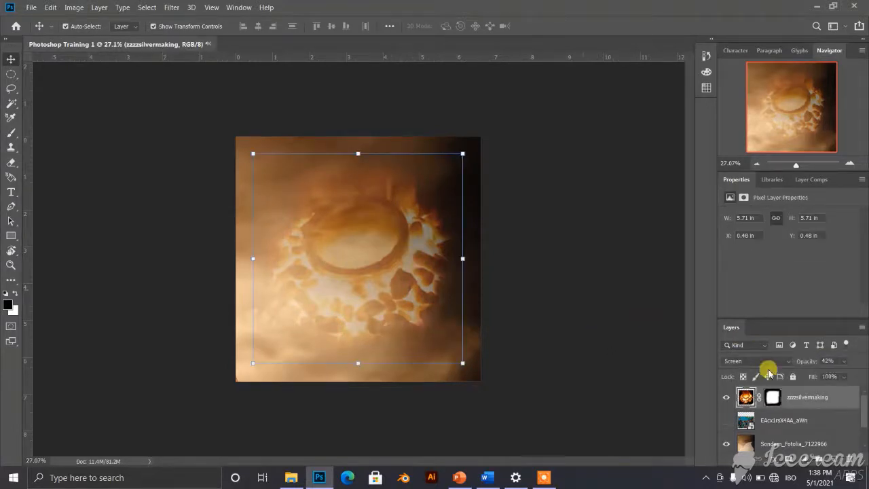
pyautogui.click(844, 362)
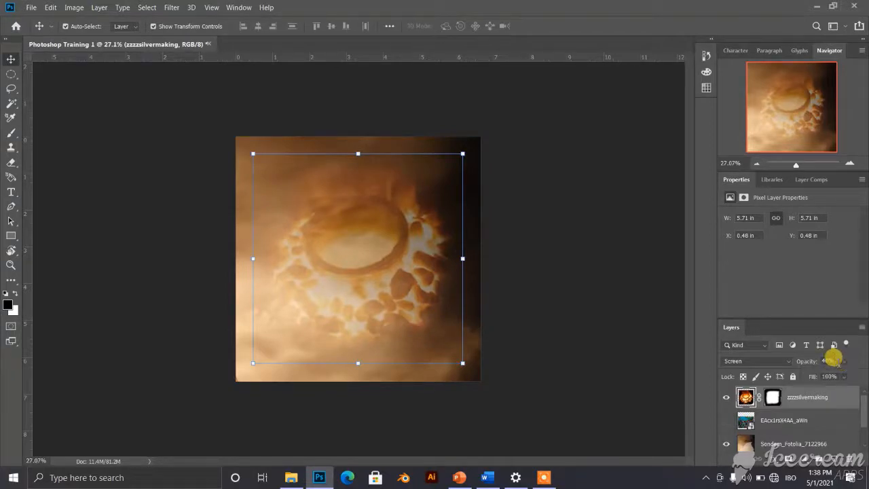
pyautogui.click(349, 225)
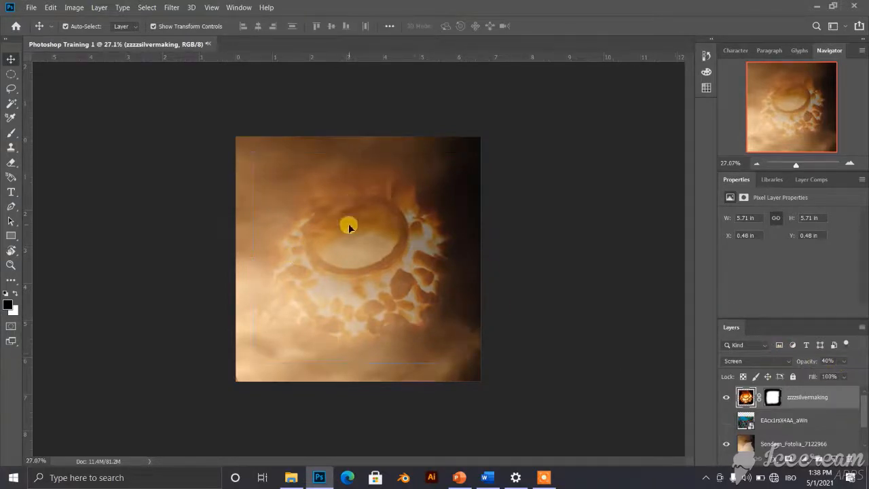
# - Enlarge the zzzzsilvermaking image to about 7.44 in square and shift it down to about X -0.39 in, Y 0.27 in
pyautogui.moveTo(349, 225); pyautogui.dragTo(350, 247)
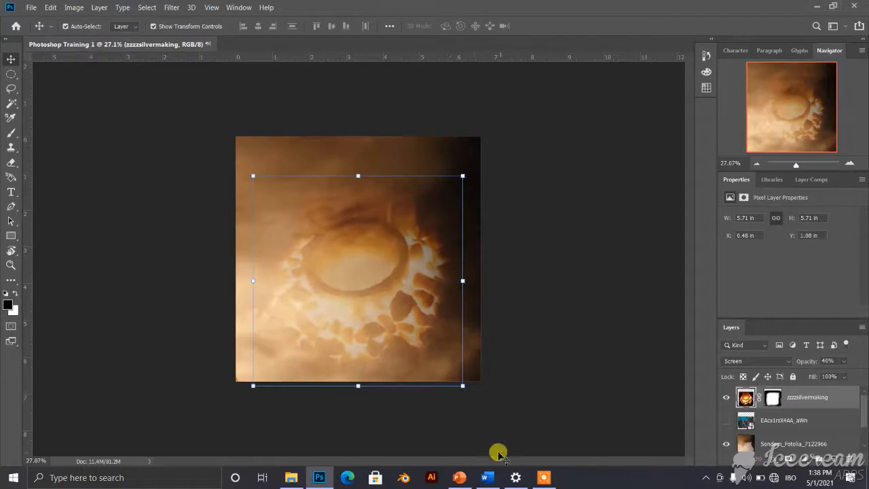
pyautogui.moveTo(462, 385); pyautogui.dragTo(545, 431)
pyautogui.moveTo(368, 301); pyautogui.dragTo(340, 271)
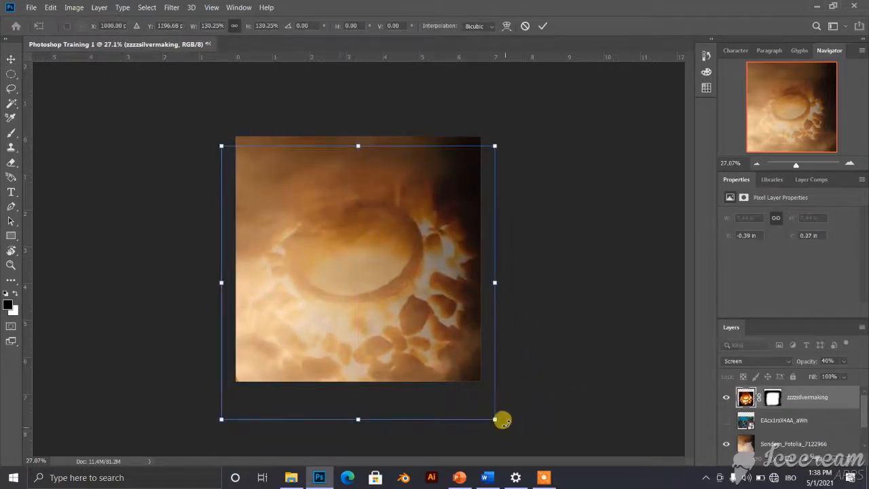
pyautogui.moveTo(221, 146)
pyautogui.mouseDown()
pyautogui.moveTo(192, 102)
pyautogui.moveTo(181, 108)
pyautogui.moveTo(208, 150)
pyautogui.mouseUp()
pyautogui.click(541, 25)
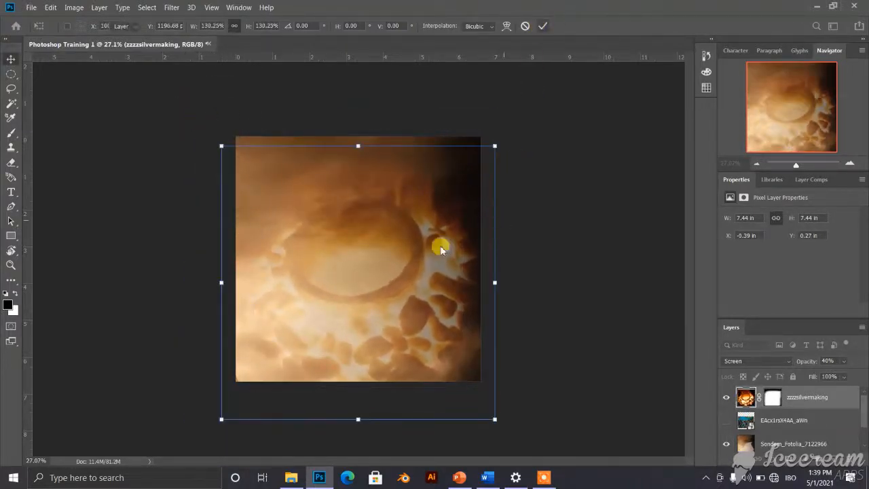
pyautogui.click(559, 260)
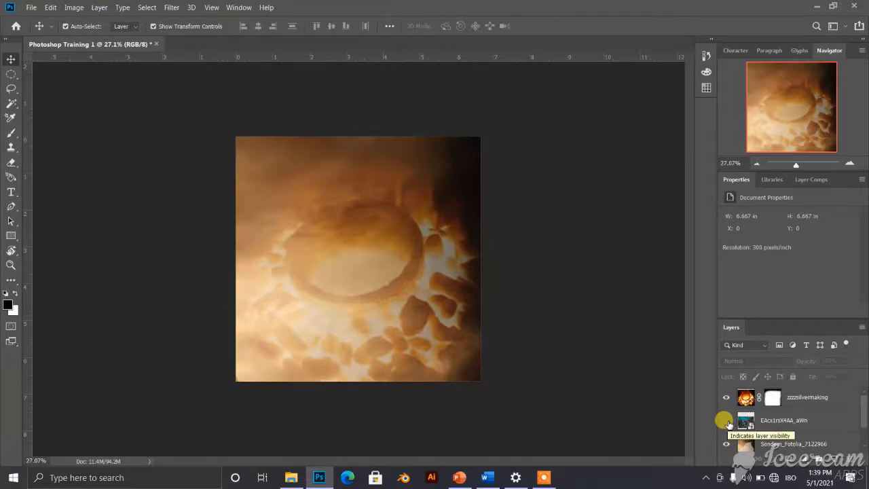
# - Show the EAcx1rsX4AA_aWn layer and move the zzzzsilvermaking image up to about Y -0.18 in
pyautogui.click(727, 421)
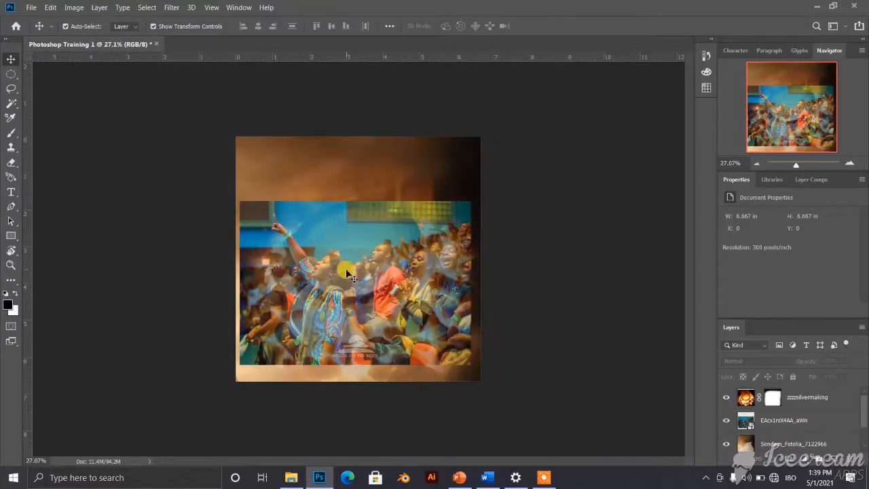
pyautogui.moveTo(346, 273); pyautogui.dragTo(347, 251)
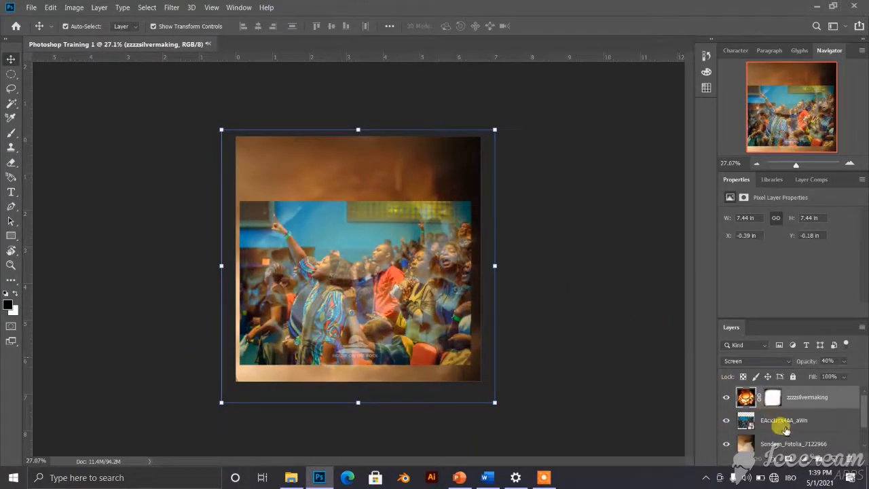
# - Stack the EAcx1rsX4AA_aWn layer above zzzzsilvermaking and move the crowd image to about X 0.19 in, Y 1.1 in
pyautogui.click(784, 425)
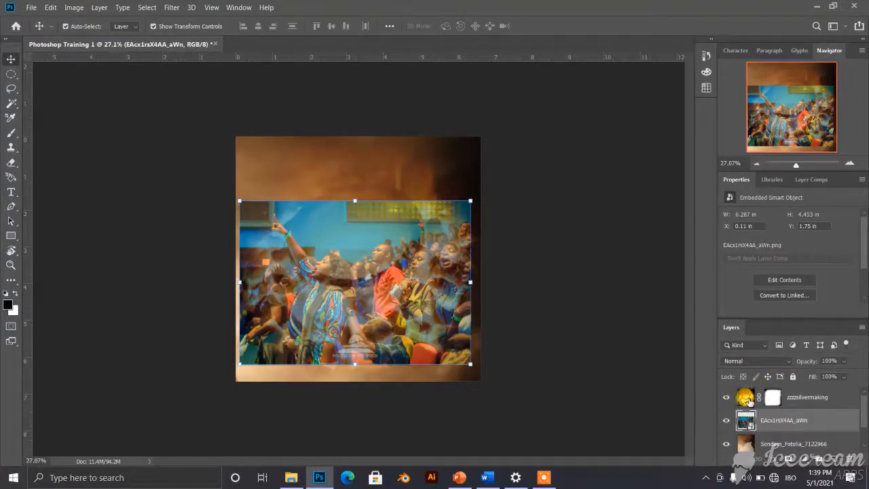
pyautogui.click(795, 423)
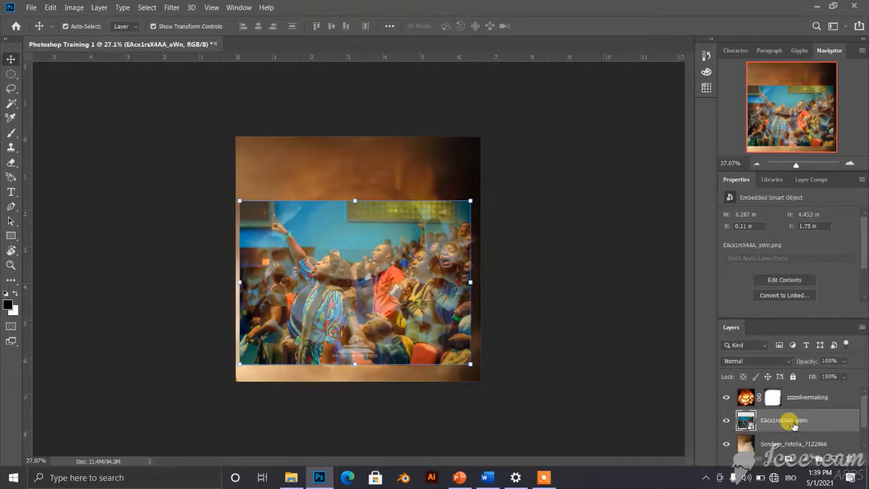
pyautogui.moveTo(795, 426); pyautogui.dragTo(815, 385)
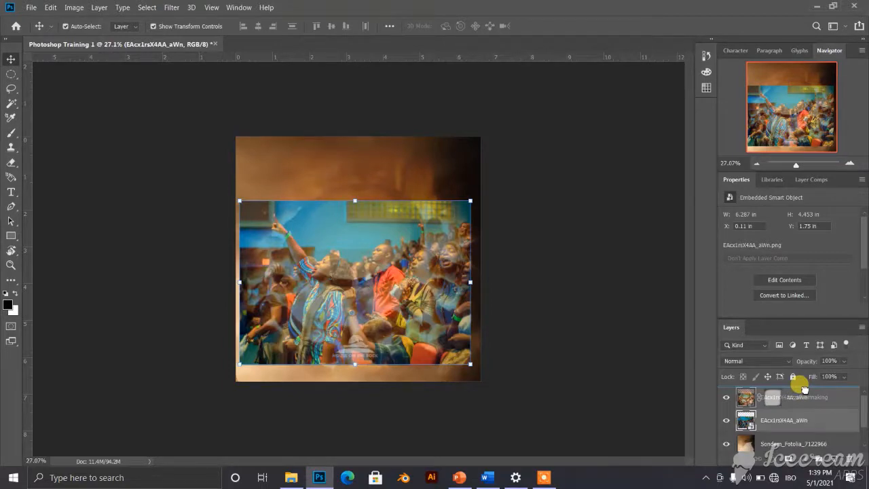
pyautogui.moveTo(804, 388); pyautogui.dragTo(805, 393)
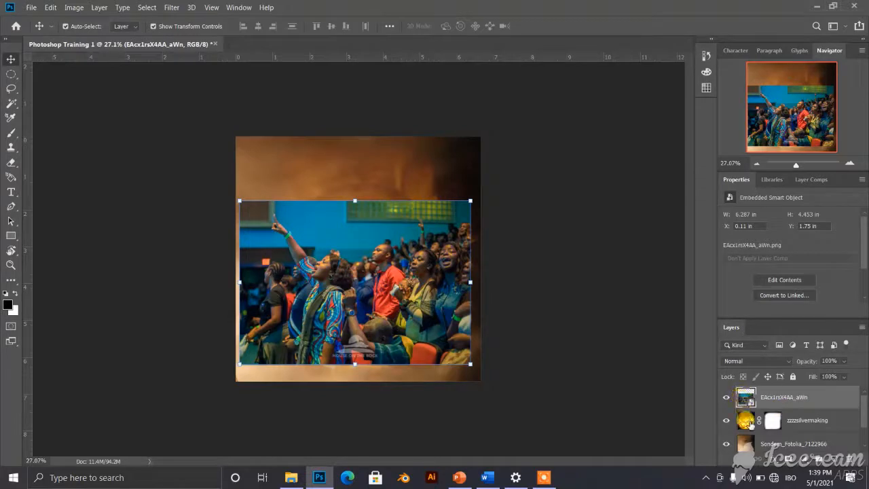
pyautogui.moveTo(379, 254); pyautogui.dragTo(379, 235)
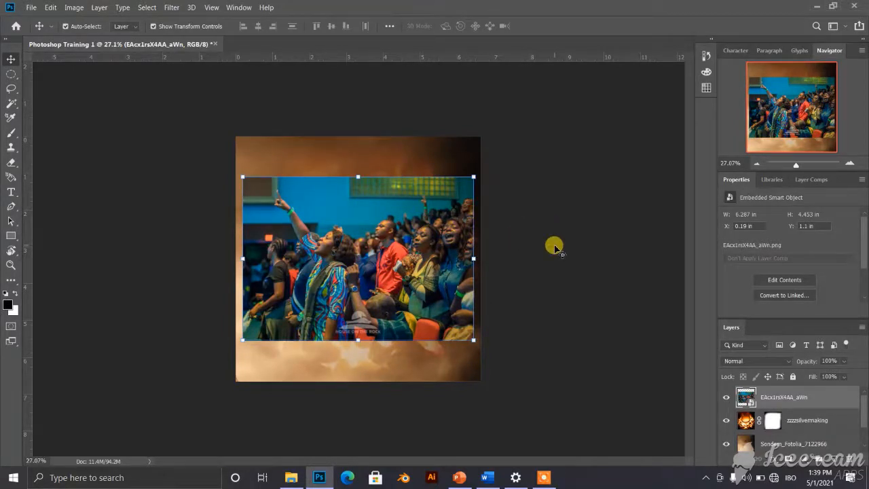
pyautogui.click(561, 343)
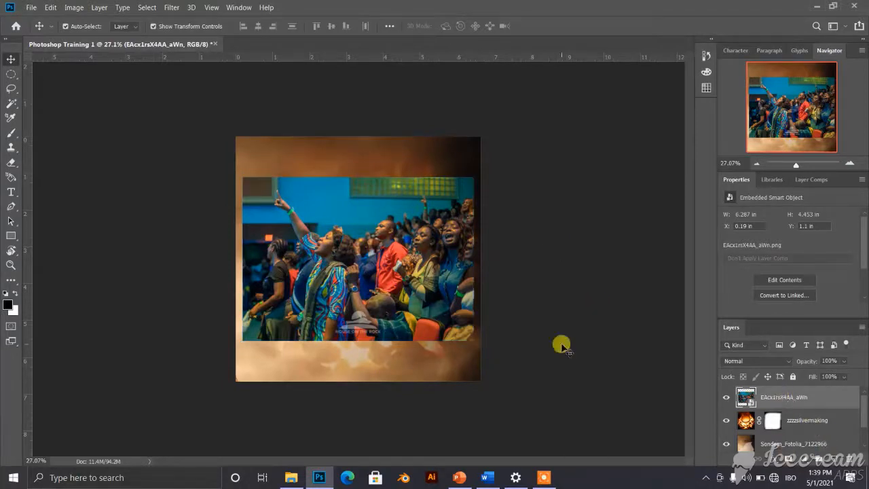
# - Try the EAcx1rsX4AA_aWn layer directly above Background, beneath the cloudy image, and return it to the top of the layer stack
pyautogui.moveTo(781, 402); pyautogui.dragTo(793, 433)
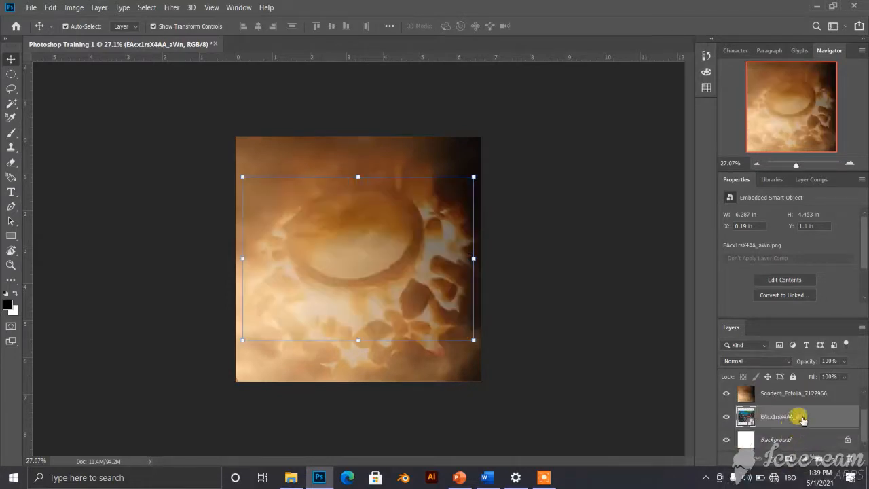
pyautogui.moveTo(803, 420); pyautogui.dragTo(794, 387)
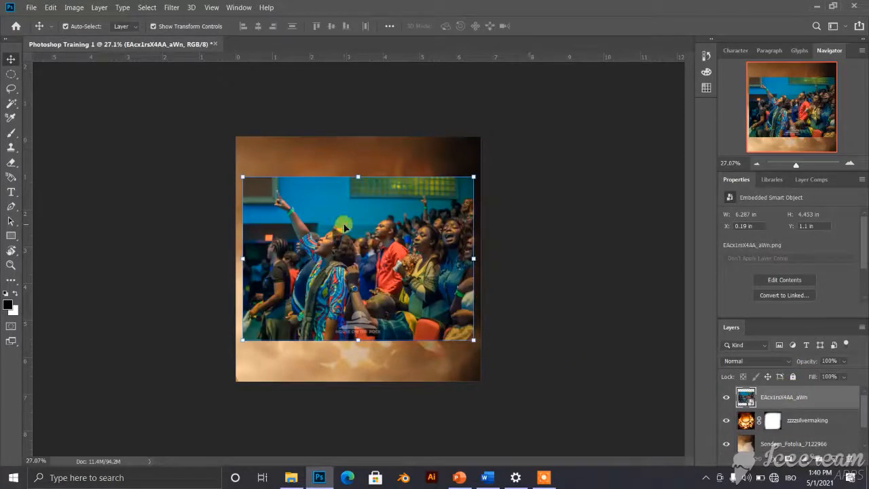
# - Move the crowd image up to about X 0.19 in, Y 0.92 in and add a layer mask to its layer
pyautogui.moveTo(341, 213); pyautogui.dragTo(383, 255)
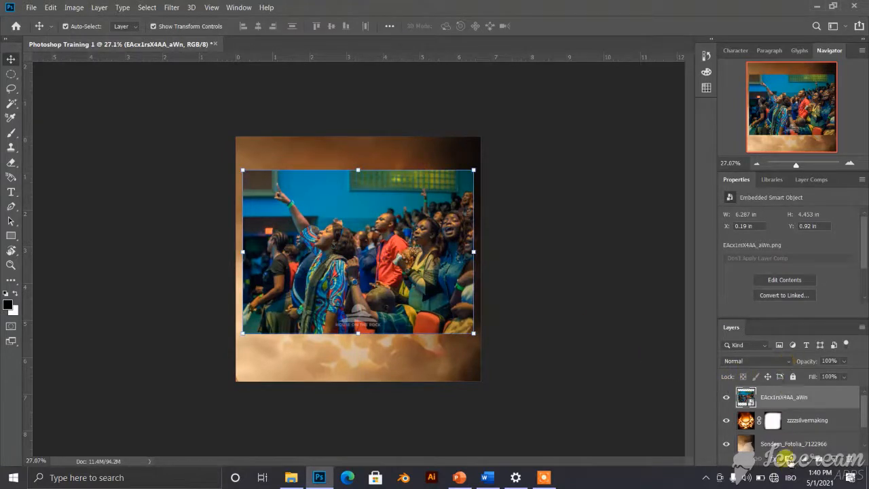
pyautogui.click(791, 461)
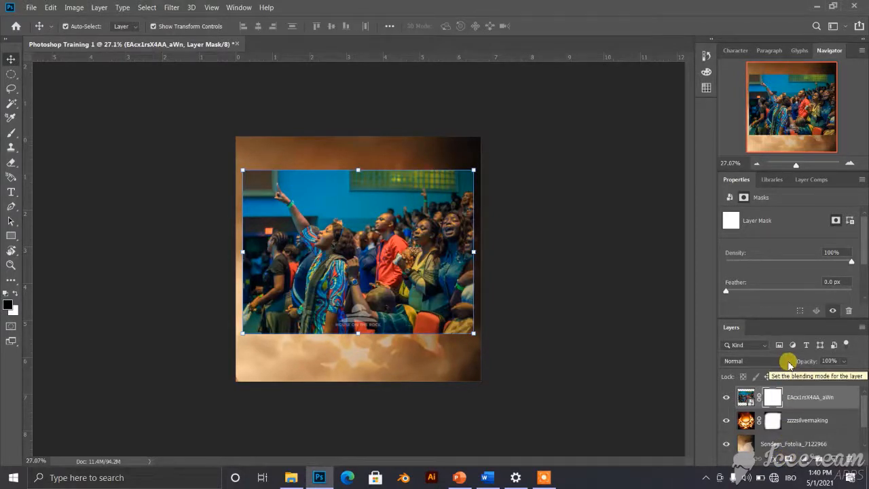
# - Set the blending mode of the EAcx1rsX4AA_aWn layer to Screen
pyautogui.click(788, 362)
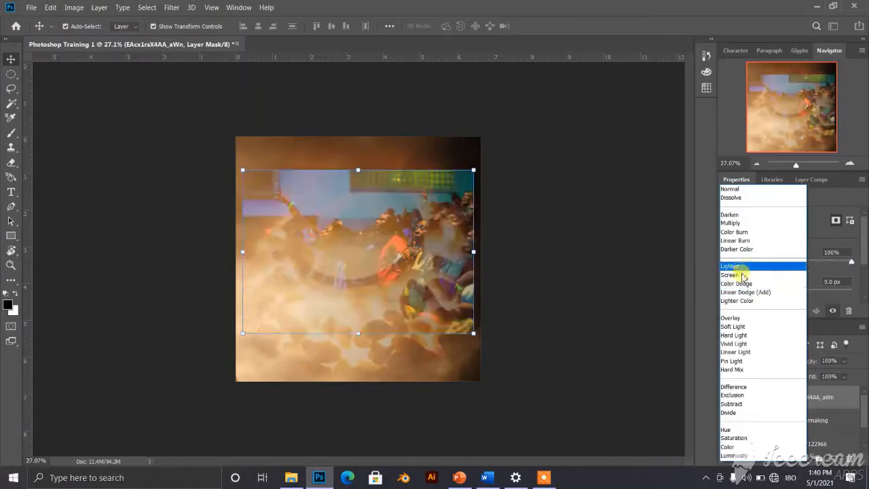
pyautogui.click(744, 275)
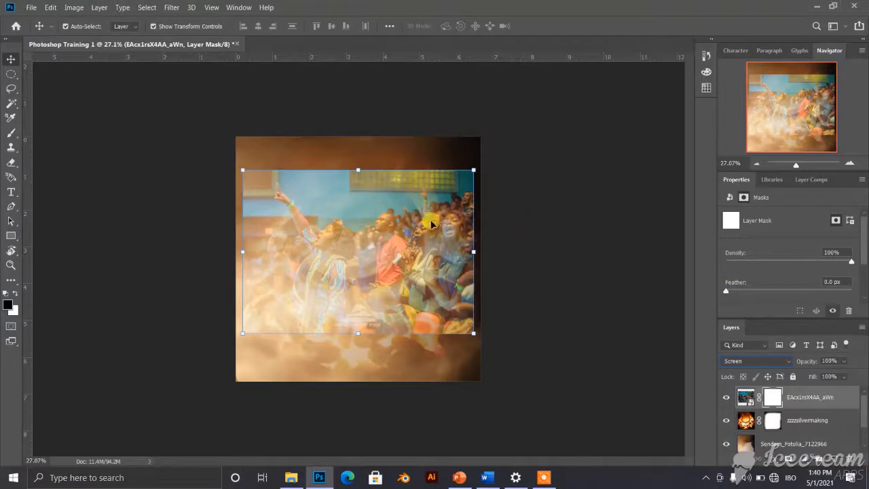
# - Try a Curves adjustment on the crowd layer's mask, pulling the lower part of the curve down
pyautogui.moveTo(429, 222)
pyautogui.mouseDown()
pyautogui.moveTo(425, 205)
pyautogui.moveTo(427, 225)
pyautogui.mouseUp()
pyautogui.click(71, 8)
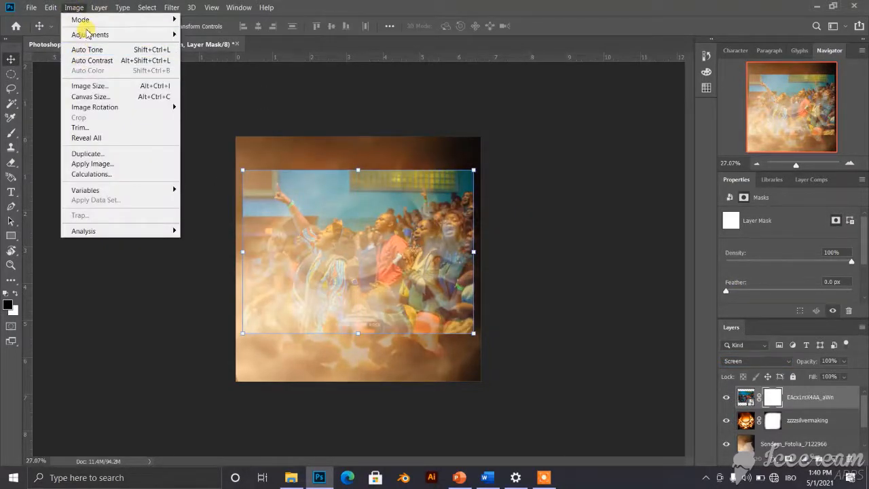
pyautogui.moveTo(88, 34)
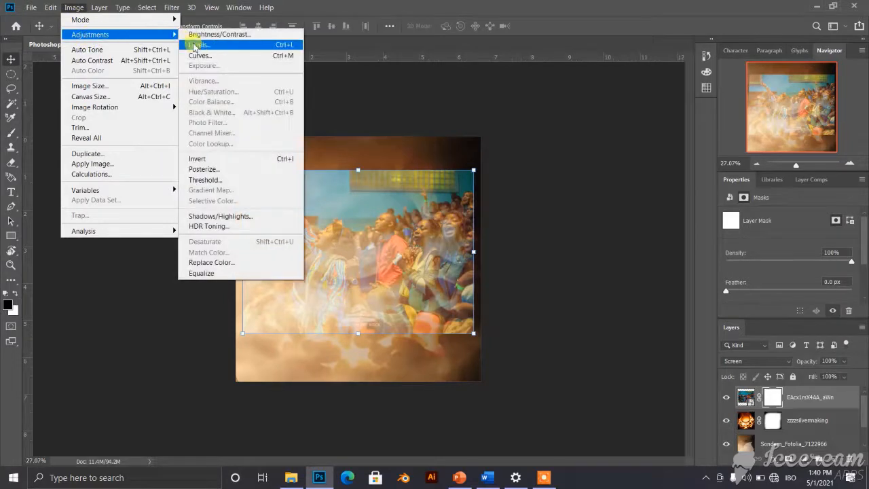
pyautogui.click(209, 57)
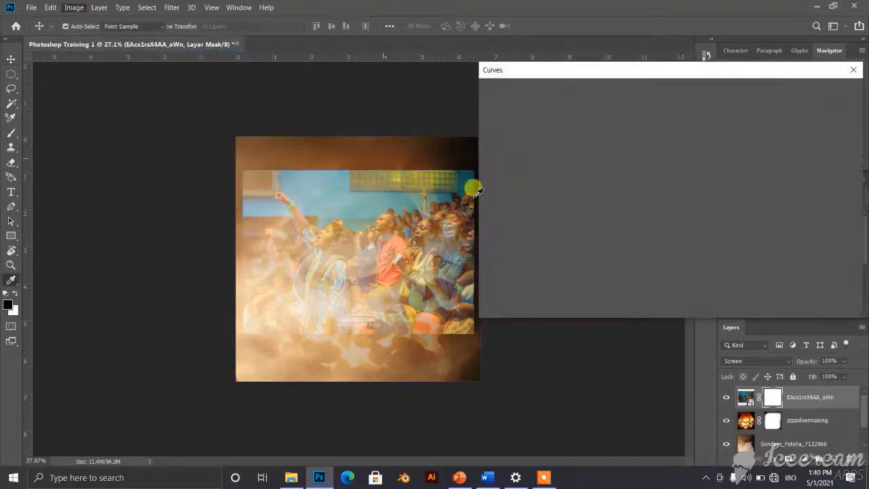
pyautogui.moveTo(567, 236); pyautogui.dragTo(588, 251)
pyautogui.click(832, 97)
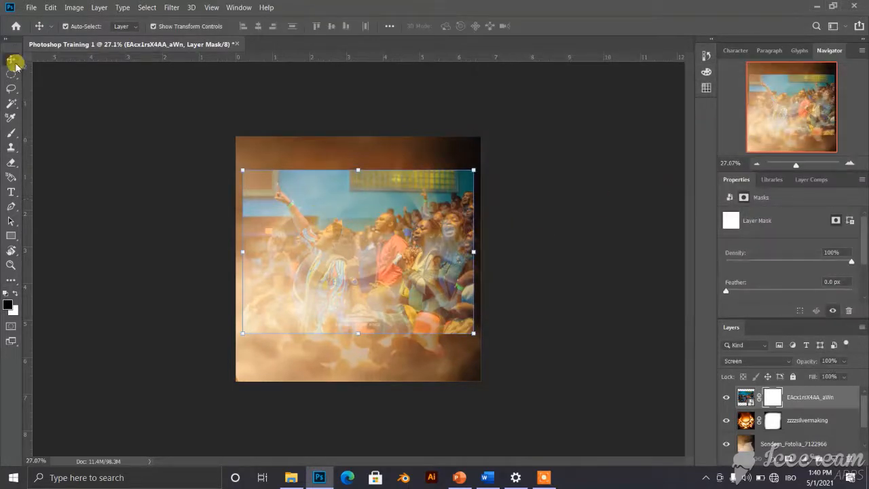
pyautogui.click(549, 133)
pyautogui.hotkey('ctrl', '0')
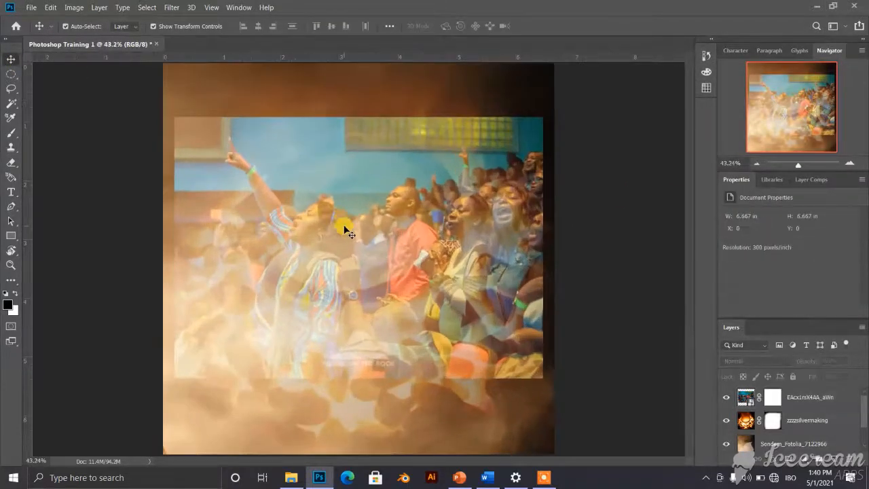
pyautogui.scroll(-2, 345, 226)
pyautogui.moveTo(392, 219)
pyautogui.mouseDown()
pyautogui.moveTo(396, 210)
pyautogui.moveTo(396, 226)
pyautogui.mouseUp()
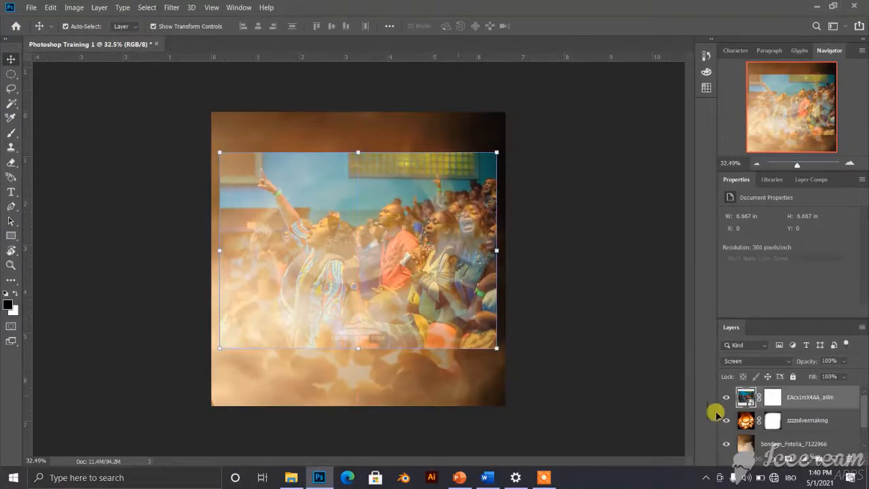
pyautogui.click(553, 258)
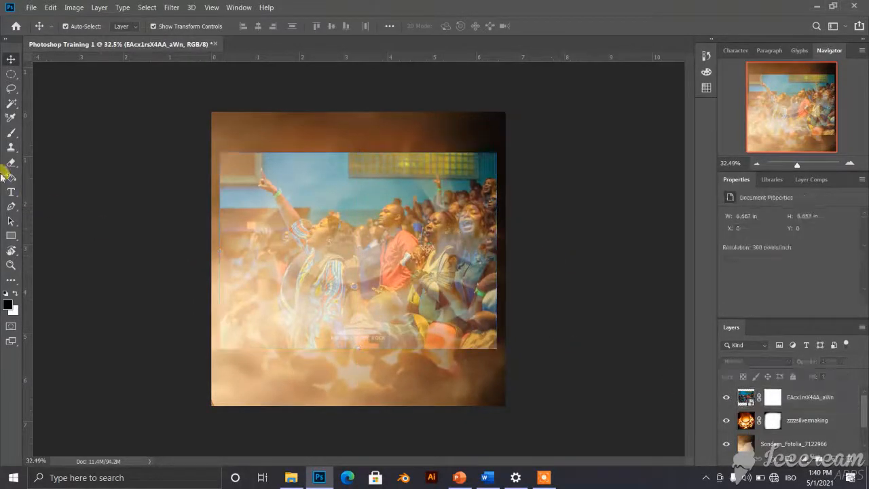
# - Rasterize the EAcx1rsX4AA_aWn smart object layer so that it can be painted on directly
pyautogui.click(12, 135)
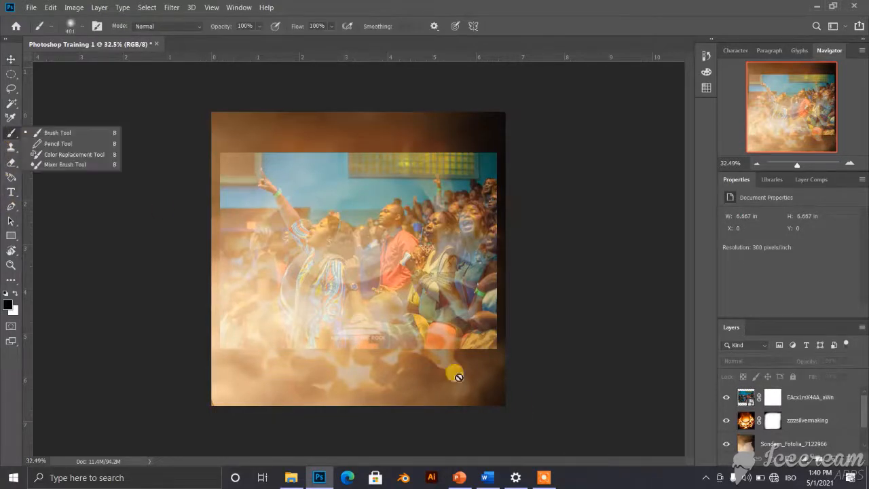
pyautogui.click(61, 134)
pyautogui.click(812, 402)
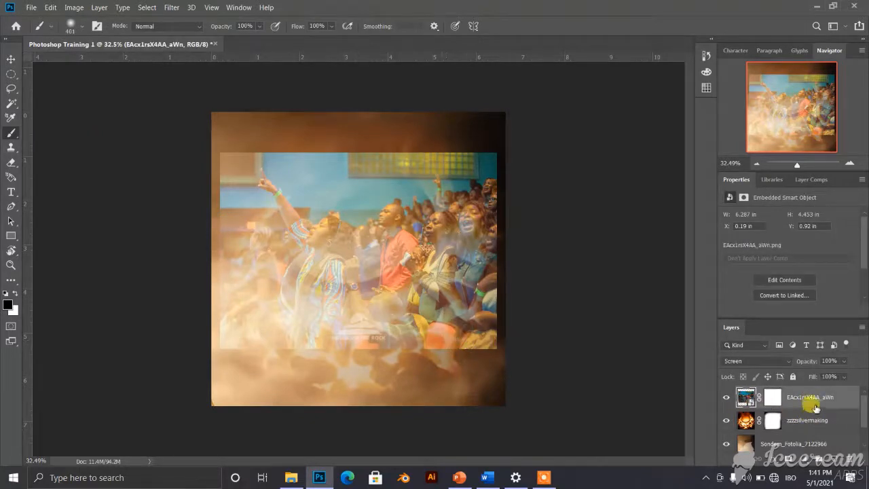
pyautogui.click(11, 59)
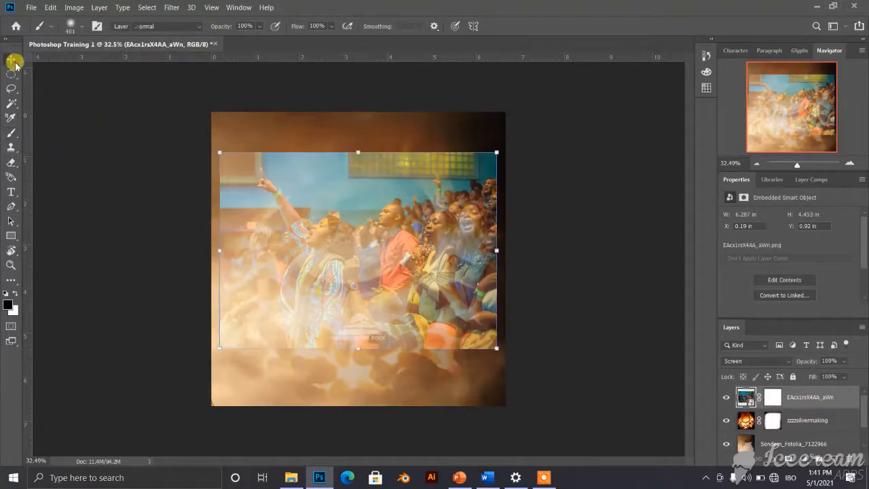
pyautogui.rightClick(815, 398)
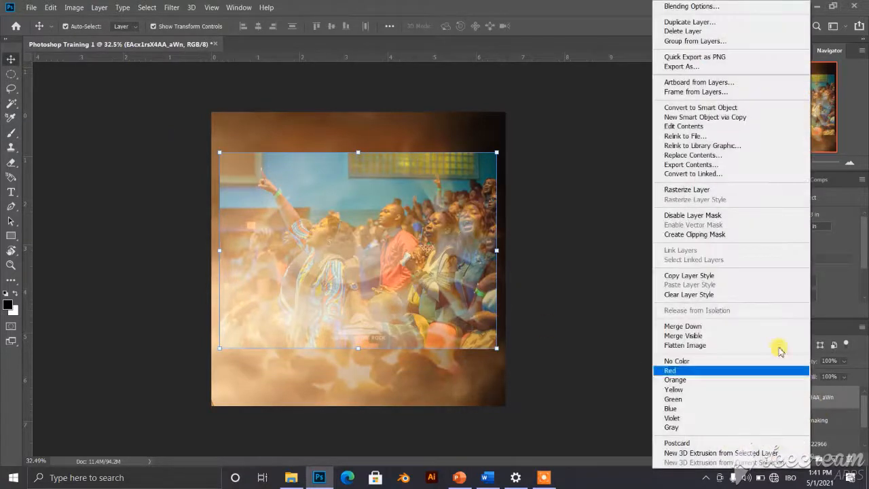
pyautogui.click(696, 191)
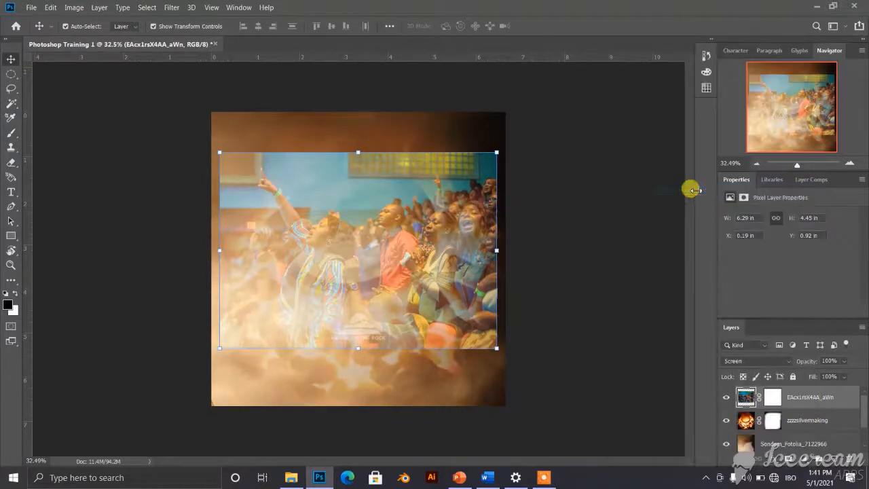
# - Paint black with the soft Brush along the lower part of the crowd image to fade its hard bottom edge
pyautogui.click(11, 132)
pyautogui.click(89, 129)
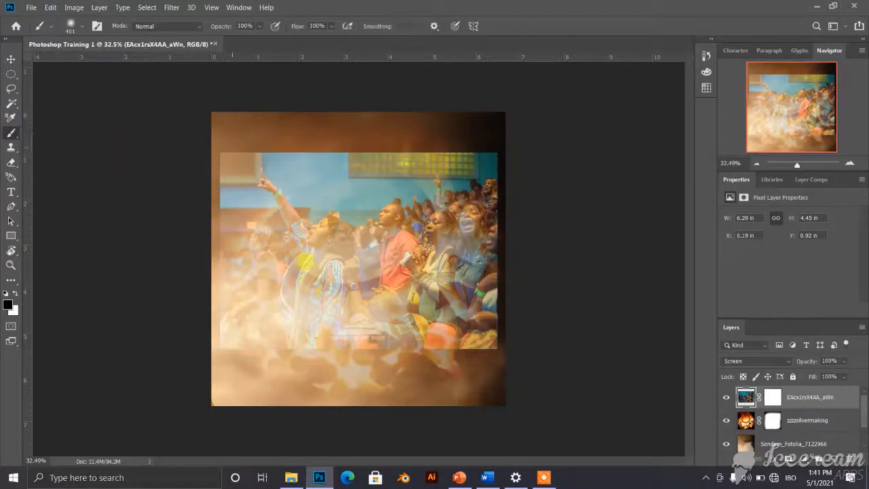
pyautogui.moveTo(442, 327)
pyautogui.mouseDown()
pyautogui.moveTo(468, 328)
pyautogui.moveTo(292, 330)
pyautogui.mouseUp()
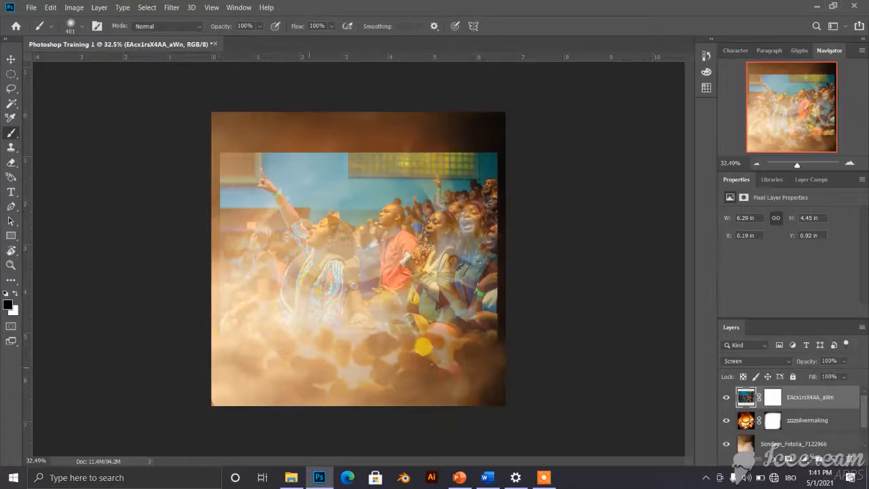
pyautogui.moveTo(423, 348)
pyautogui.mouseDown()
pyautogui.moveTo(499, 333)
pyautogui.moveTo(500, 324)
pyautogui.moveTo(466, 337)
pyautogui.moveTo(369, 340)
pyautogui.mouseUp()
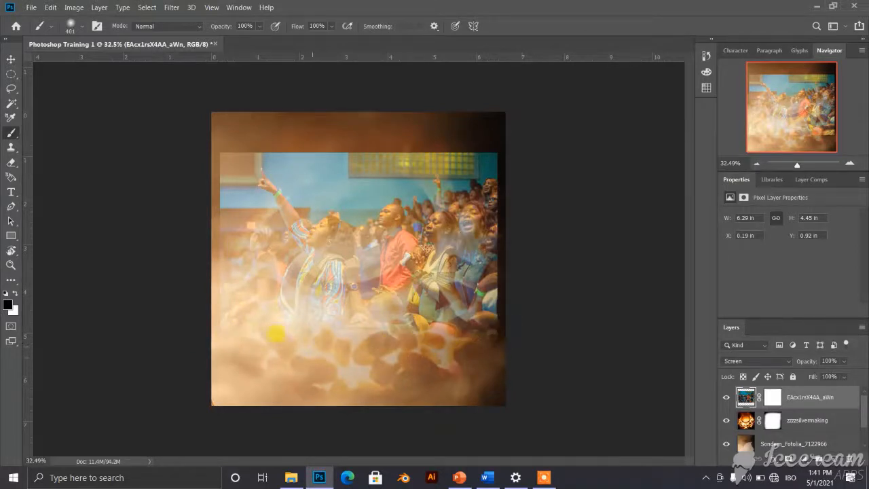
pyautogui.moveTo(202, 318); pyautogui.dragTo(182, 308)
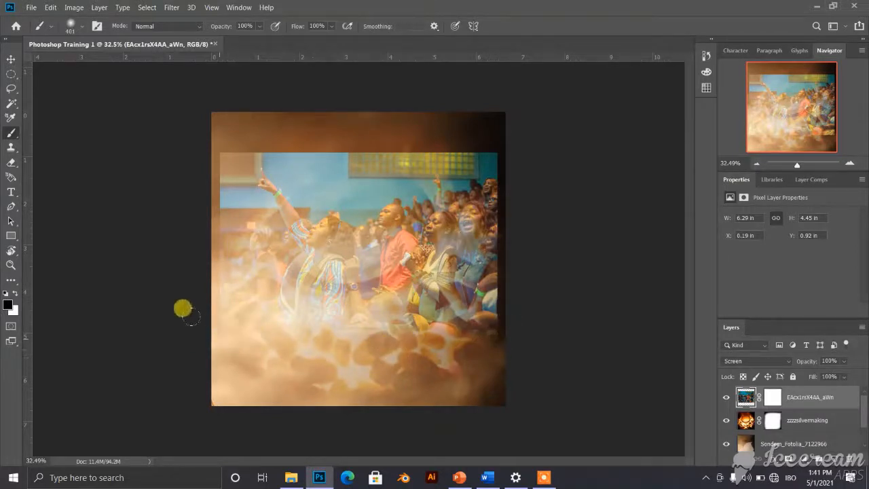
# - Move the crowd layer to about X -0.28 in, Y 0 in and scale it to about 107.78% so it spans the canvas width
pyautogui.click(11, 59)
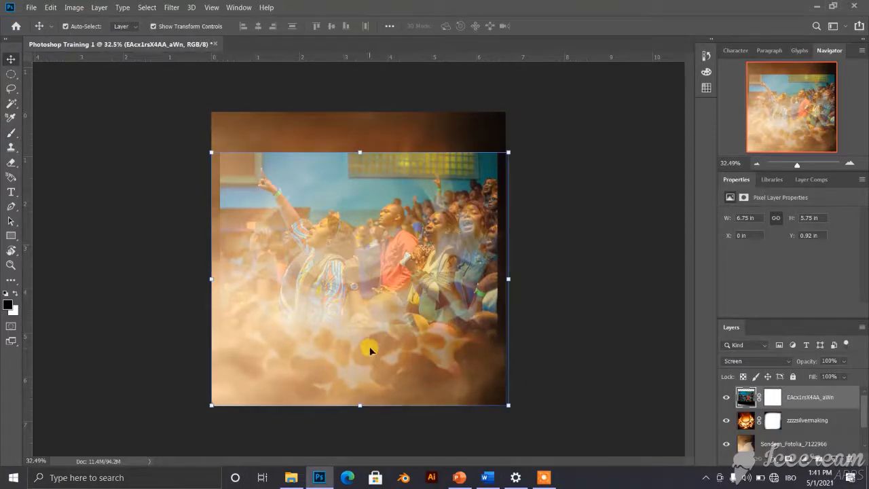
pyautogui.moveTo(375, 341); pyautogui.dragTo(362, 216)
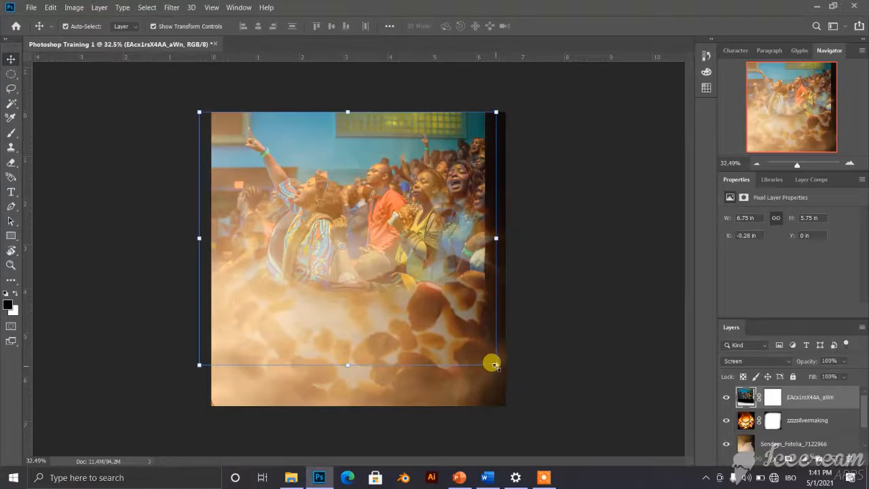
pyautogui.moveTo(495, 365); pyautogui.dragTo(521, 374)
pyautogui.click(544, 27)
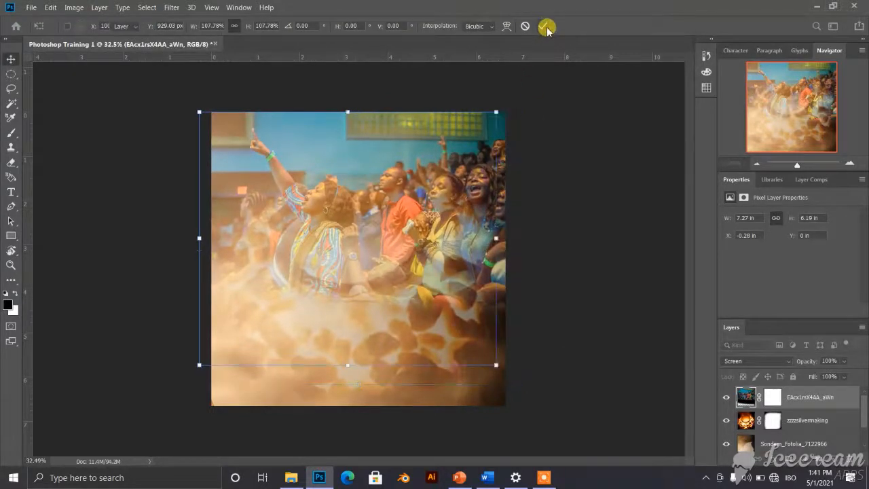
# - Darken the crowd layer with a Curves adjustment on the RGB channel, placing a point at input 85, output 18
pyautogui.click(72, 8)
pyautogui.moveTo(99, 7)
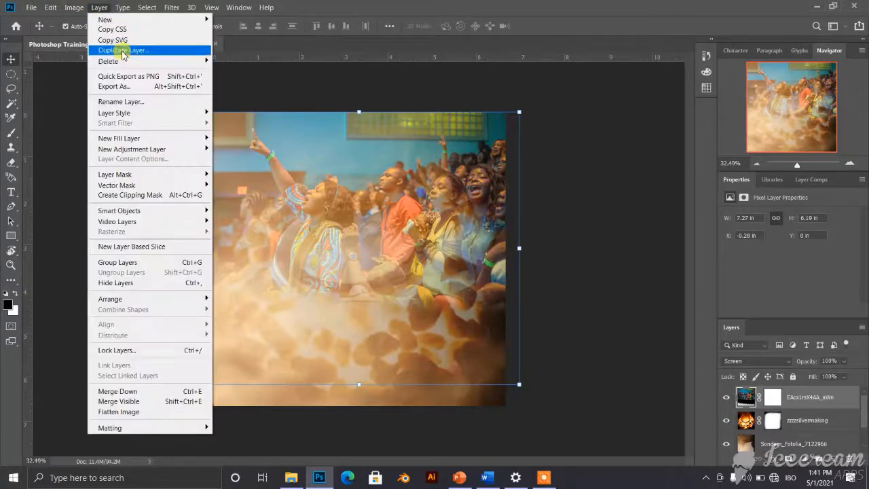
pyautogui.moveTo(68, 8)
pyautogui.moveTo(101, 34)
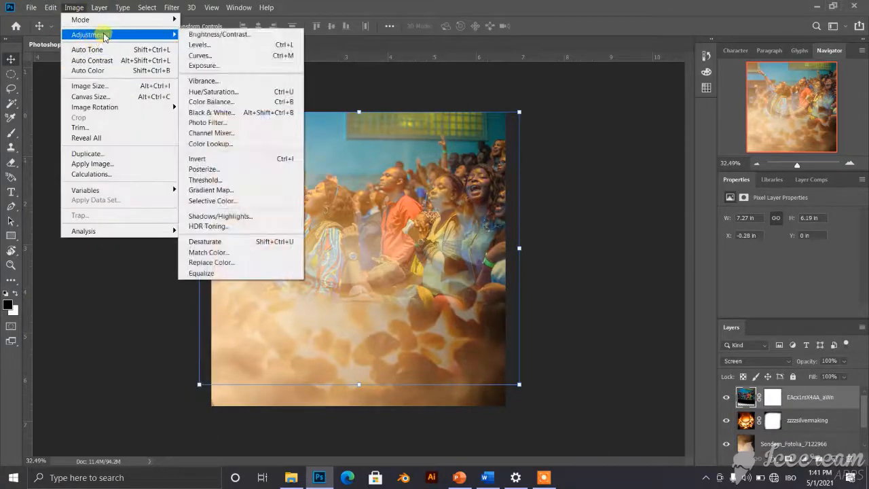
pyautogui.click(201, 55)
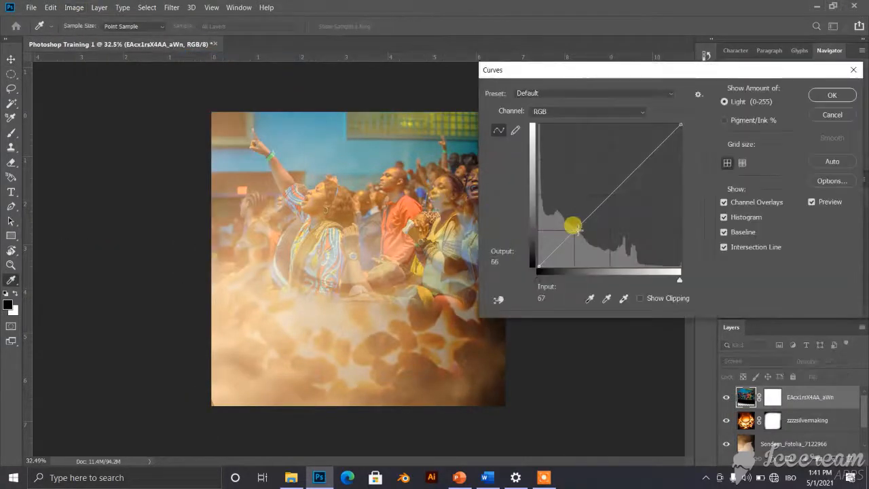
pyautogui.moveTo(574, 227); pyautogui.dragTo(592, 246)
pyautogui.moveTo(612, 76); pyautogui.dragTo(649, 114)
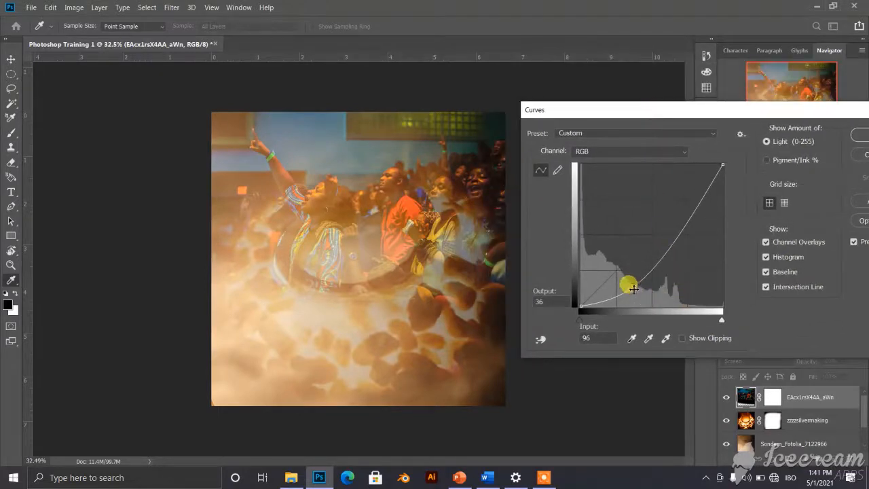
pyautogui.moveTo(632, 288); pyautogui.dragTo(625, 297)
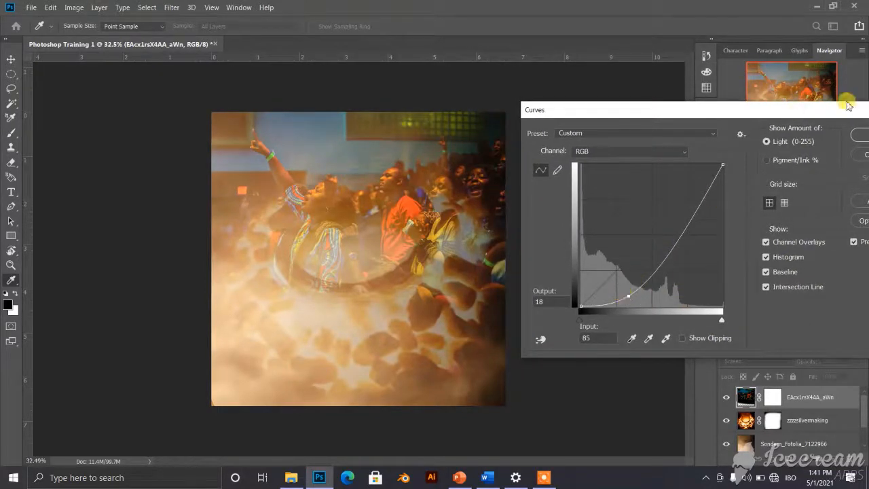
pyautogui.moveTo(822, 109); pyautogui.dragTo(677, 111)
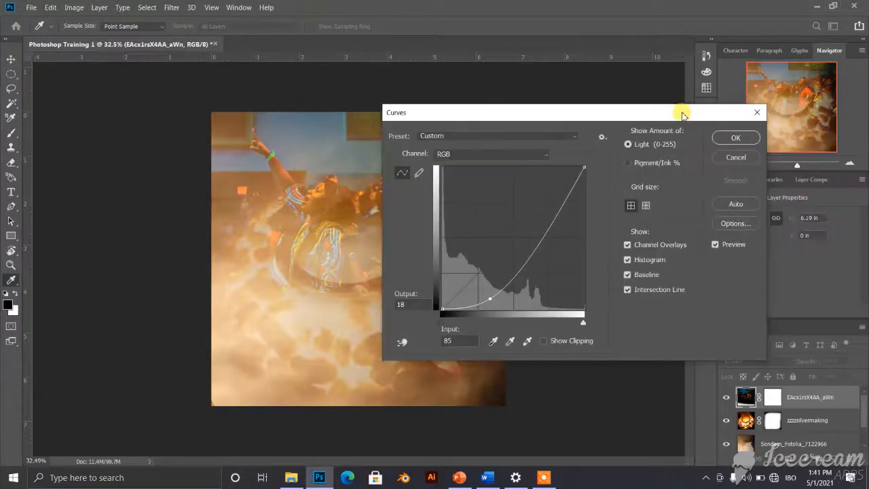
pyautogui.click(727, 135)
pyautogui.press('v')
pyautogui.click(509, 244)
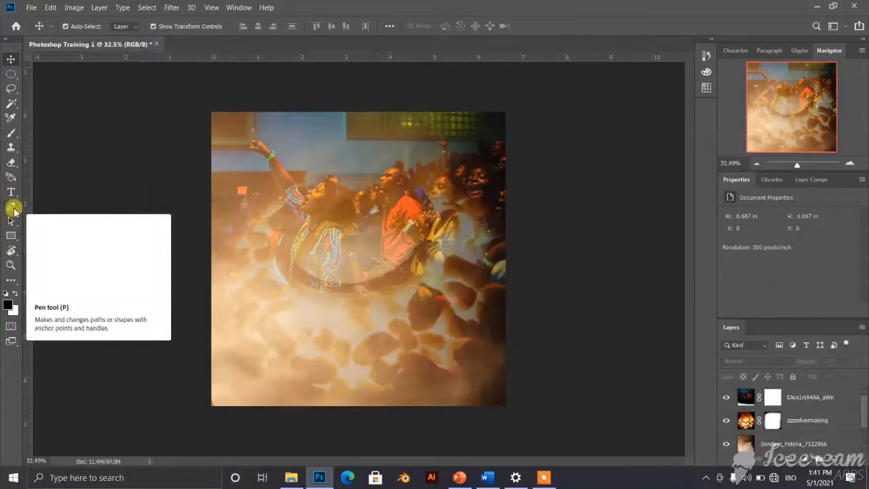
# - Draw a black rectangle about 2258 by 698 px across the canvas bottom and move it to about X -83 px, Y 1480 px
pyautogui.click(11, 236)
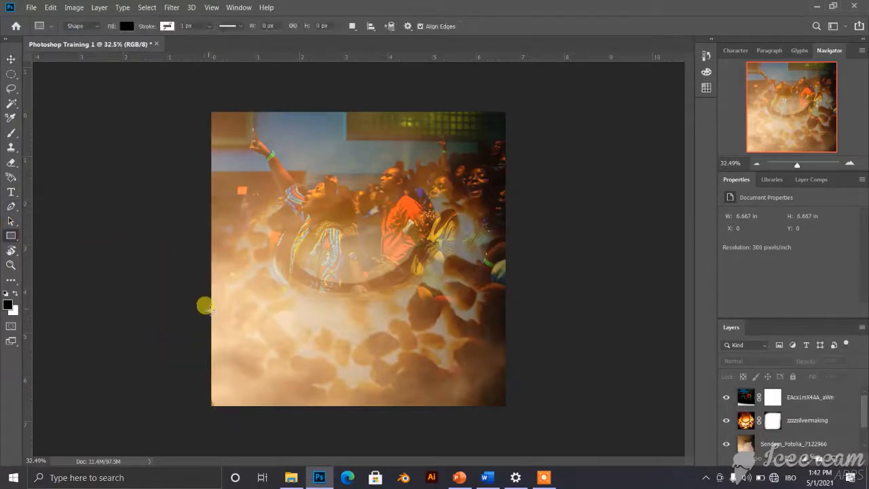
pyautogui.moveTo(207, 319); pyautogui.dragTo(540, 422)
pyautogui.click(15, 60)
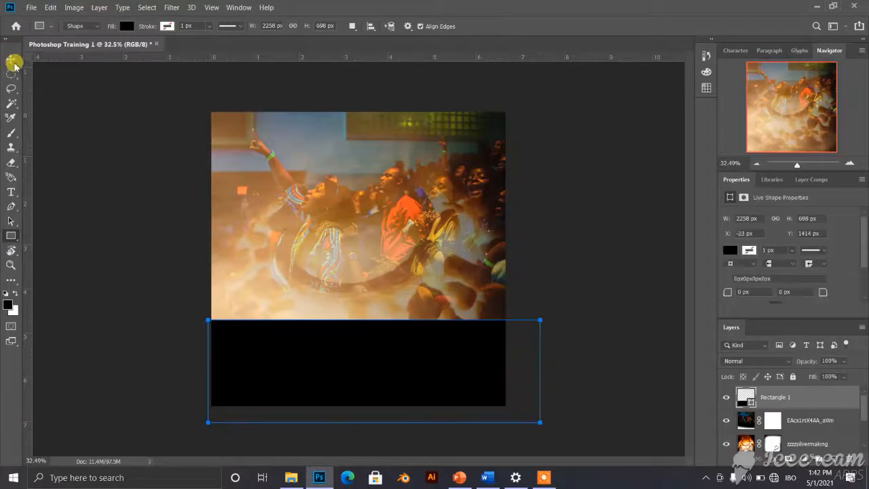
pyautogui.moveTo(384, 347); pyautogui.dragTo(389, 355)
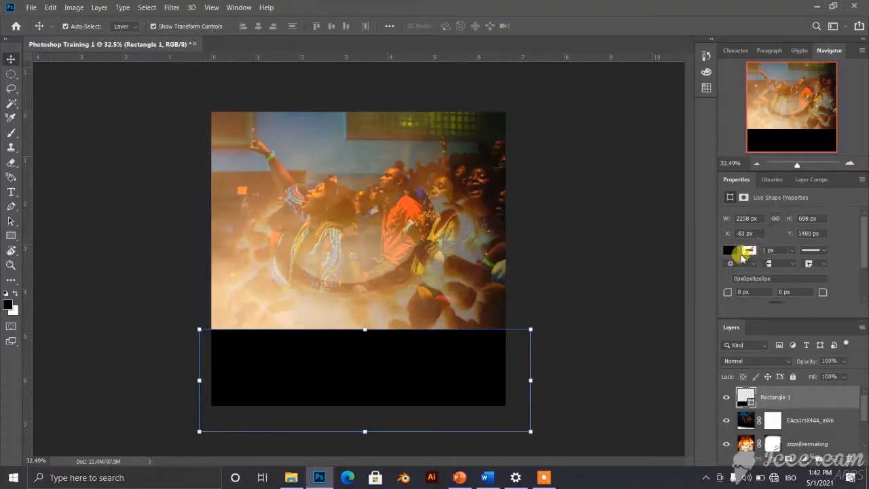
pyautogui.click(596, 181)
# - Change the fill of the rectangle at the bottom of the flyer to white and keep its layer selected
pyautogui.click(426, 387)
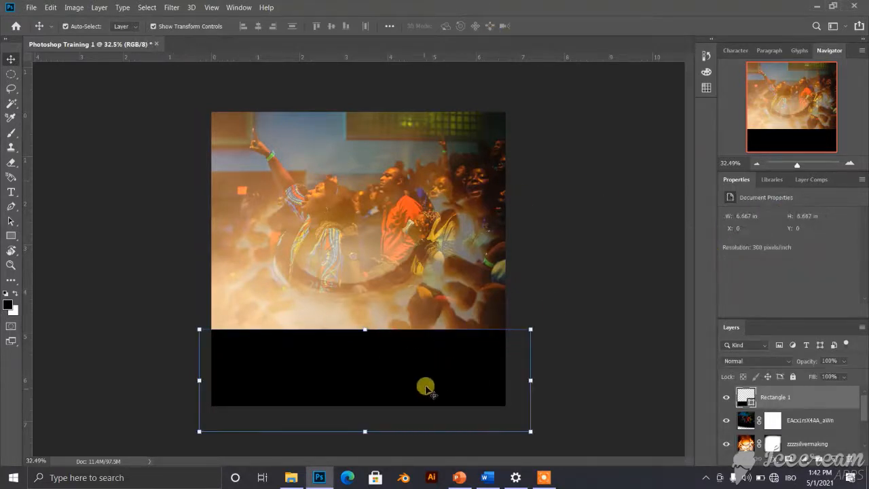
pyautogui.click(730, 250)
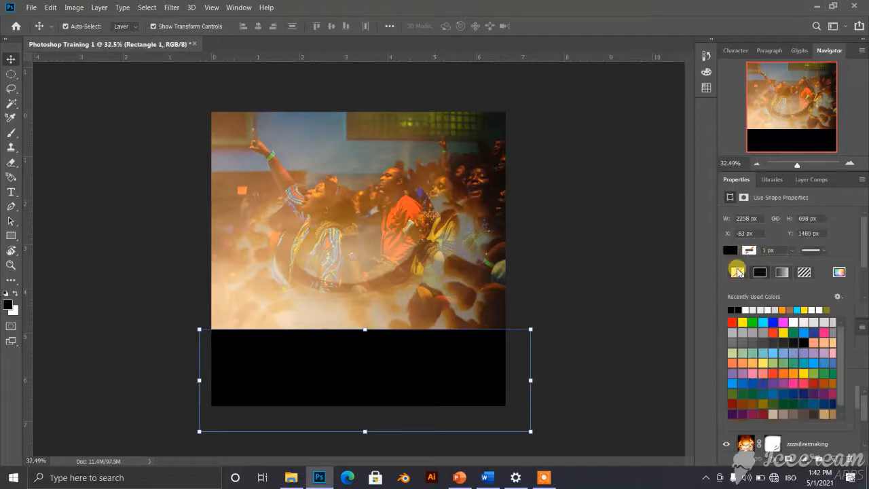
pyautogui.click(746, 309)
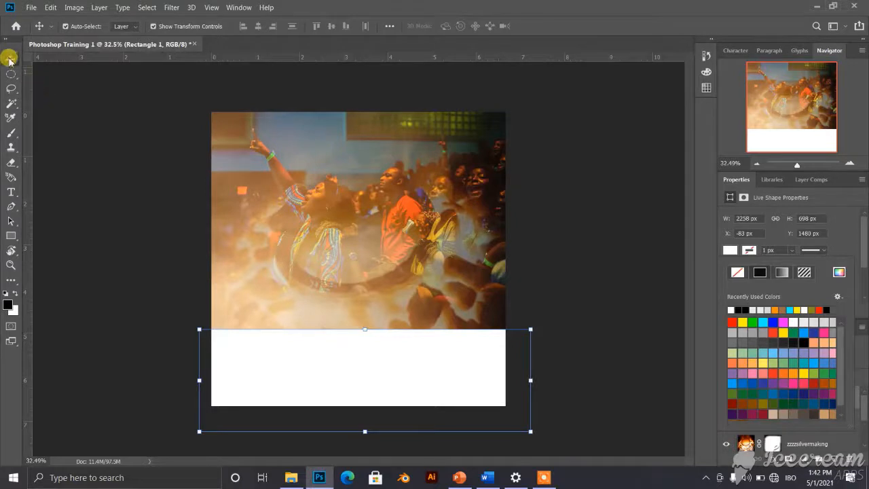
pyautogui.click(10, 57)
pyautogui.click(378, 351)
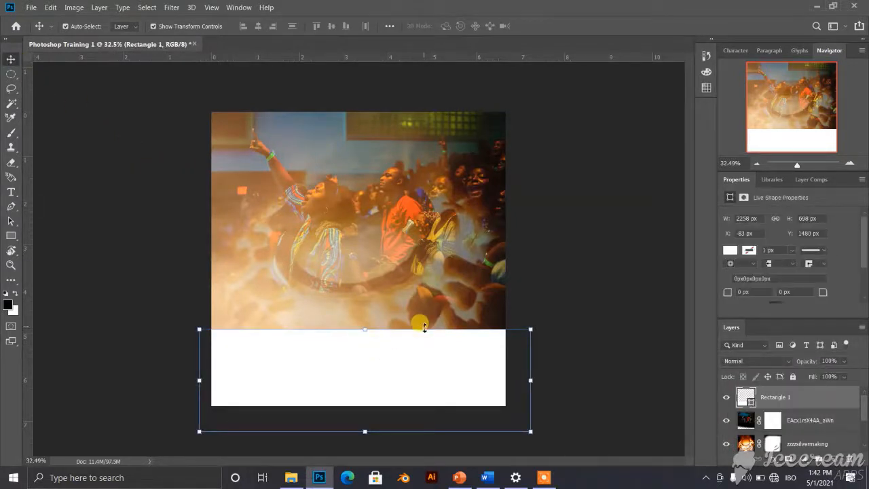
pyautogui.click(575, 295)
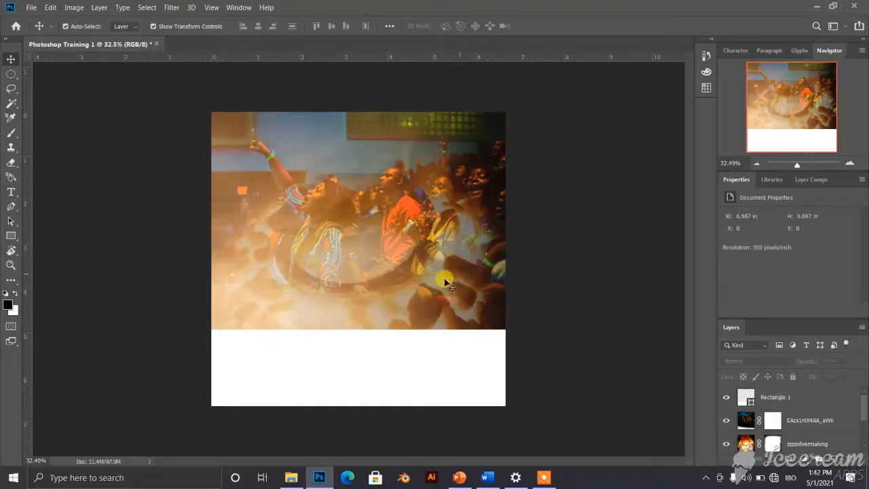
pyautogui.click(467, 365)
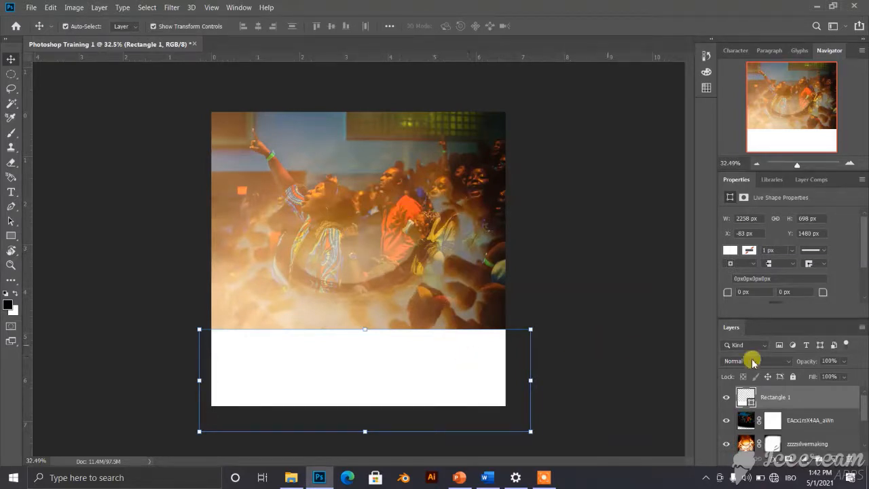
# - Add a drop shadow with 100% opacity and 0 px distance to the white rectangle at the flyer's bottom
pyautogui.rightClick(774, 402)
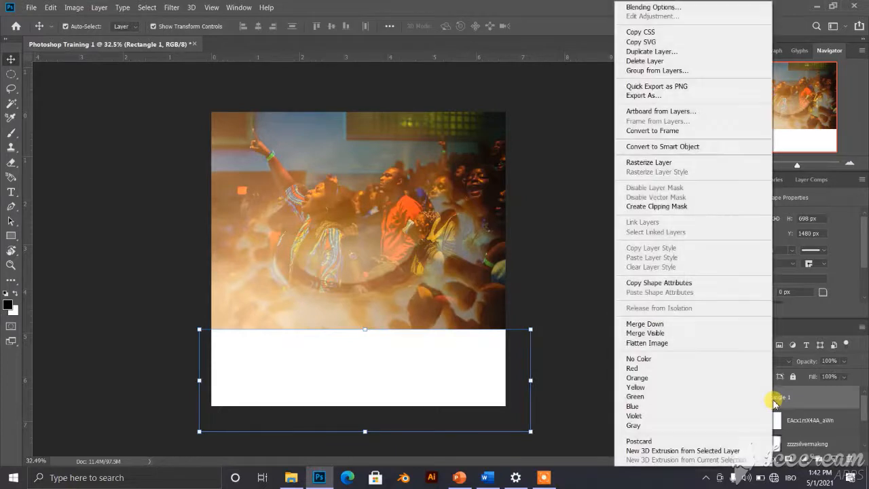
pyautogui.click(704, 10)
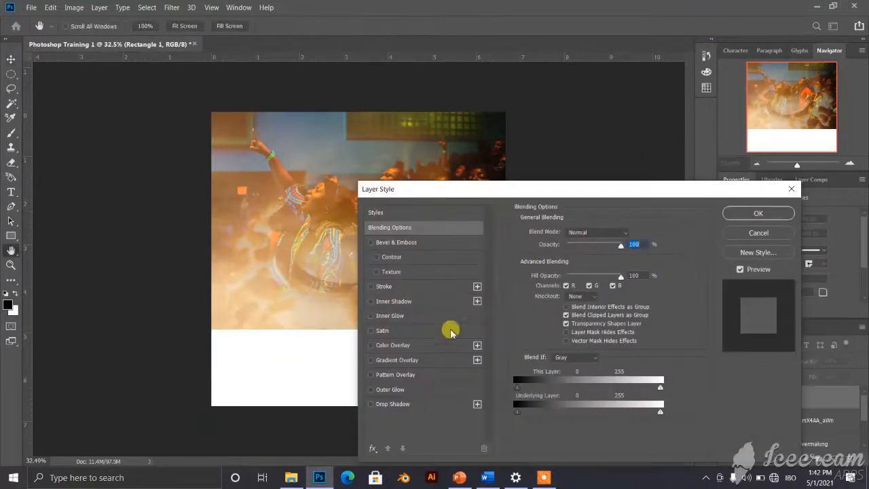
pyautogui.click(370, 405)
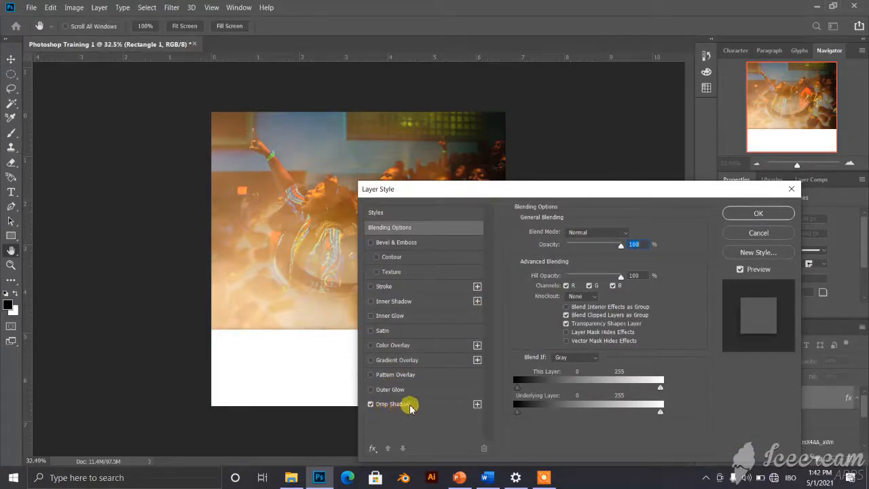
pyautogui.click(400, 405)
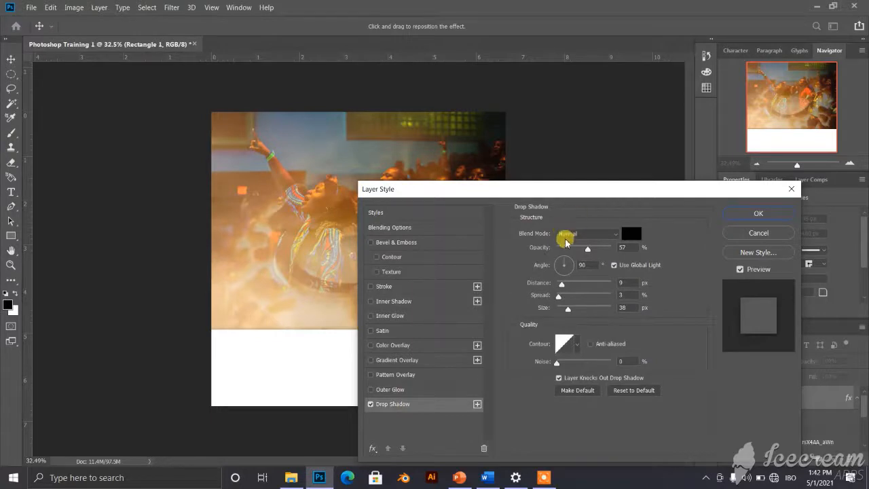
pyautogui.moveTo(586, 189); pyautogui.dragTo(706, 87)
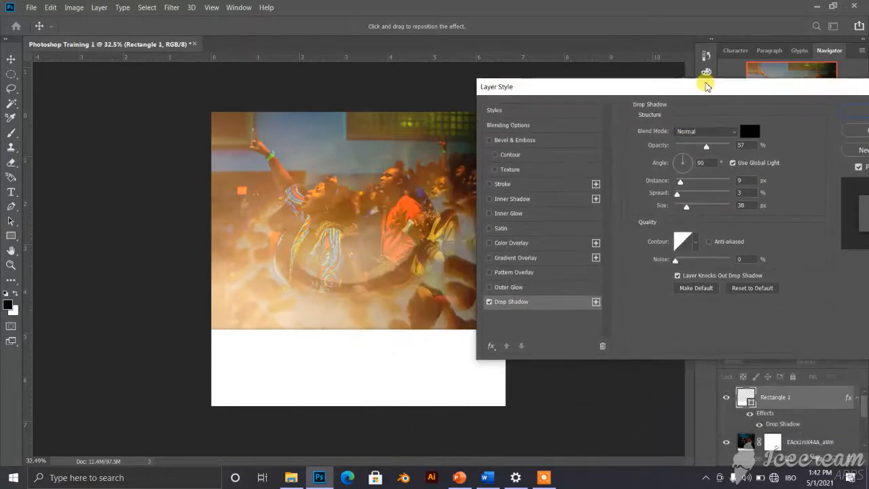
pyautogui.moveTo(706, 146); pyautogui.dragTo(731, 155)
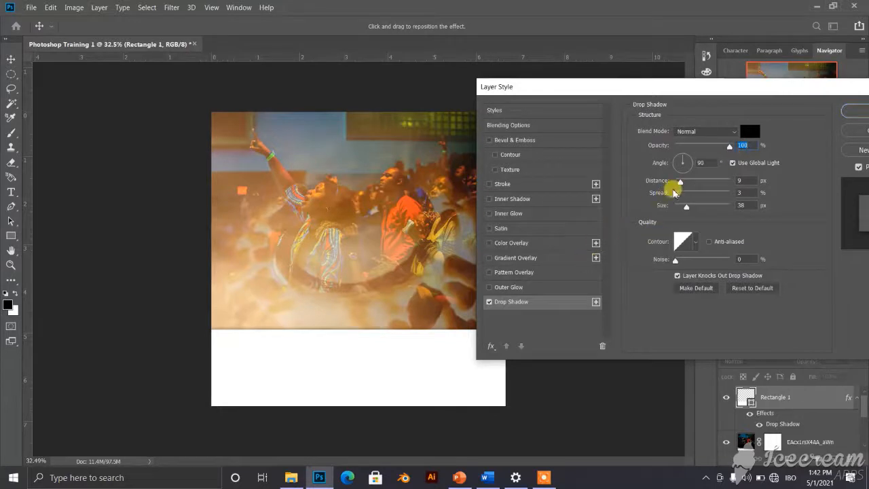
pyautogui.moveTo(674, 191)
pyautogui.mouseDown()
pyautogui.moveTo(693, 179)
pyautogui.moveTo(676, 188)
pyautogui.mouseUp()
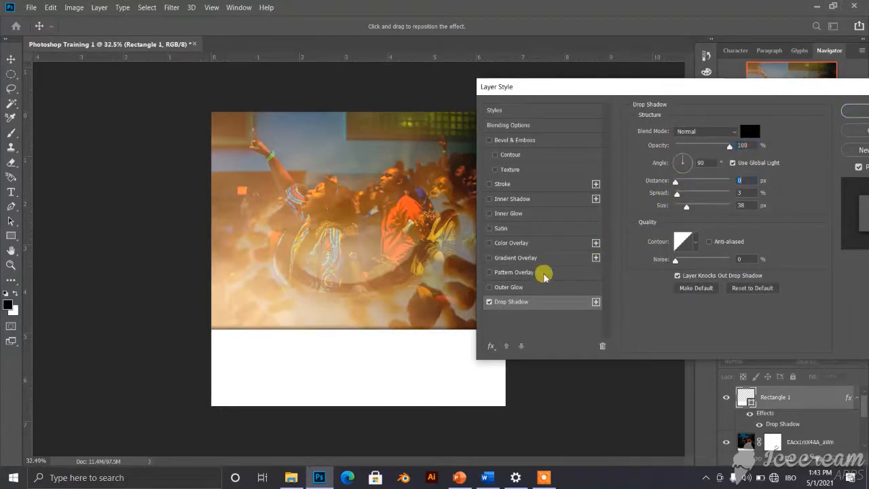
# - Replace the rectangle's drop shadow with an inner shadow at 100% opacity, 27 px distance, 21% choke and 101 px size
pyautogui.click(490, 199)
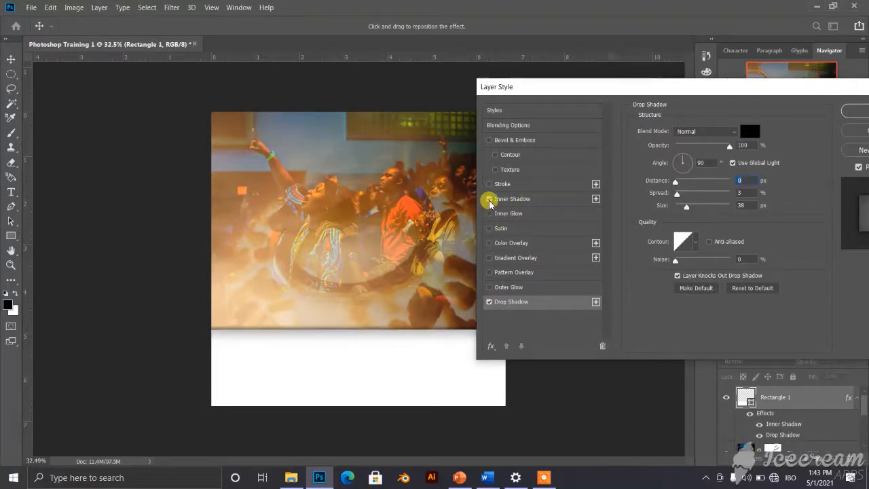
pyautogui.click(489, 302)
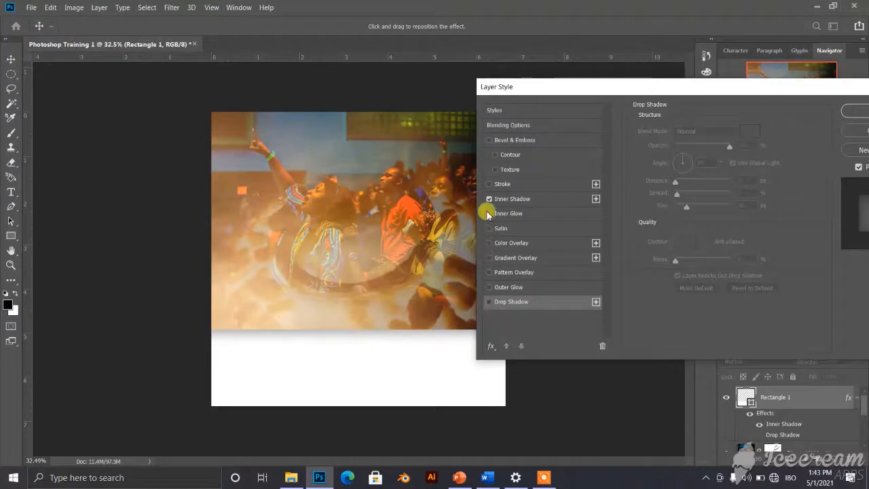
pyautogui.click(520, 198)
pyautogui.moveTo(694, 146); pyautogui.dragTo(723, 153)
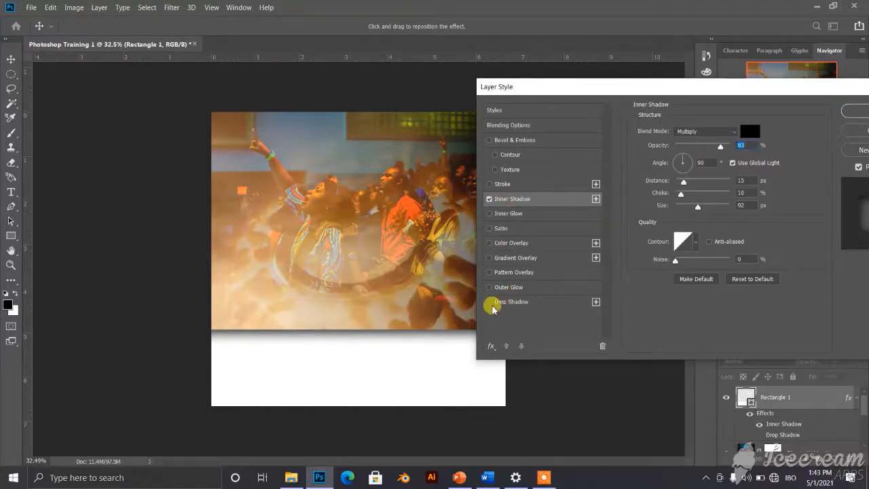
pyautogui.moveTo(720, 146); pyautogui.dragTo(734, 151)
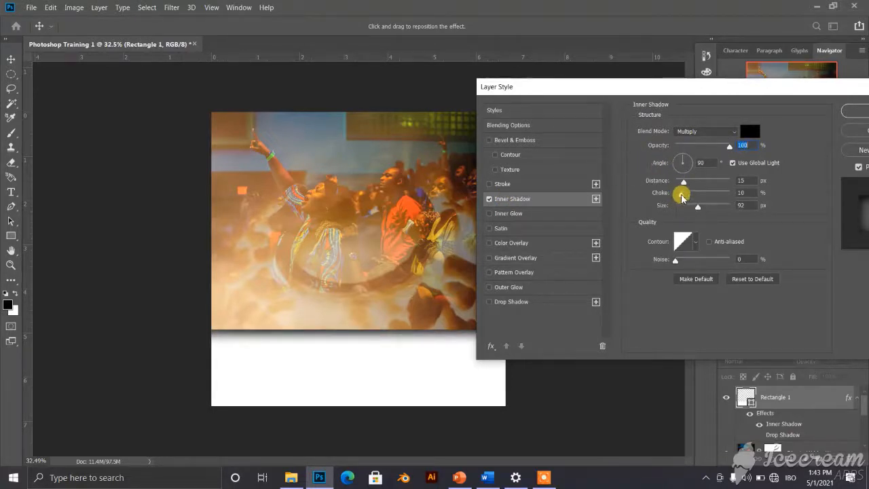
pyautogui.moveTo(684, 181)
pyautogui.mouseDown()
pyautogui.moveTo(700, 184)
pyautogui.moveTo(683, 184)
pyautogui.moveTo(695, 183)
pyautogui.moveTo(686, 210)
pyautogui.moveTo(700, 210)
pyautogui.moveTo(693, 181)
pyautogui.moveTo(686, 196)
pyautogui.mouseUp()
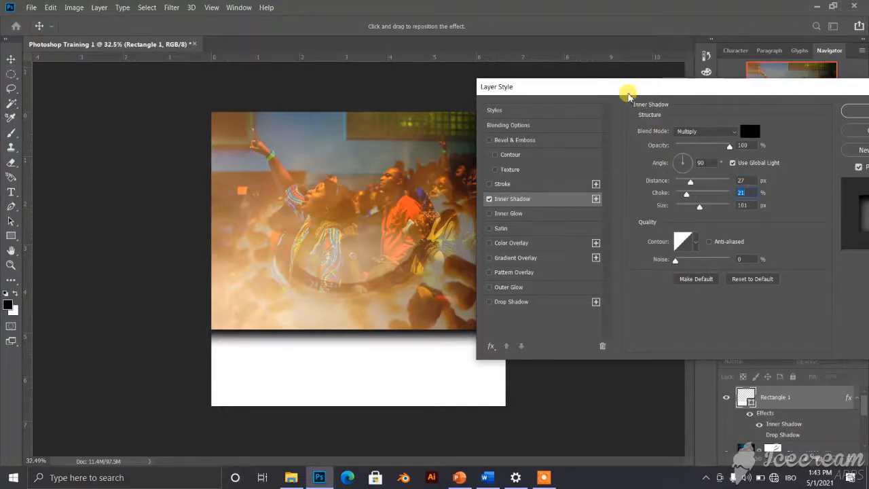
# - Reduce the rectangle's inner shadow to 13 px distance and 81 px size and apply the layer style
pyautogui.moveTo(627, 92); pyautogui.dragTo(668, 182)
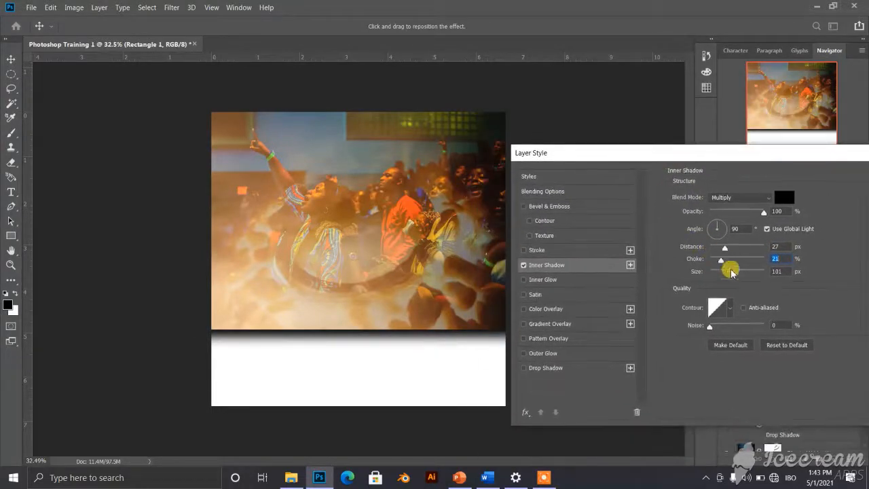
pyautogui.moveTo(736, 275)
pyautogui.mouseDown()
pyautogui.moveTo(742, 278)
pyautogui.moveTo(731, 277)
pyautogui.mouseUp()
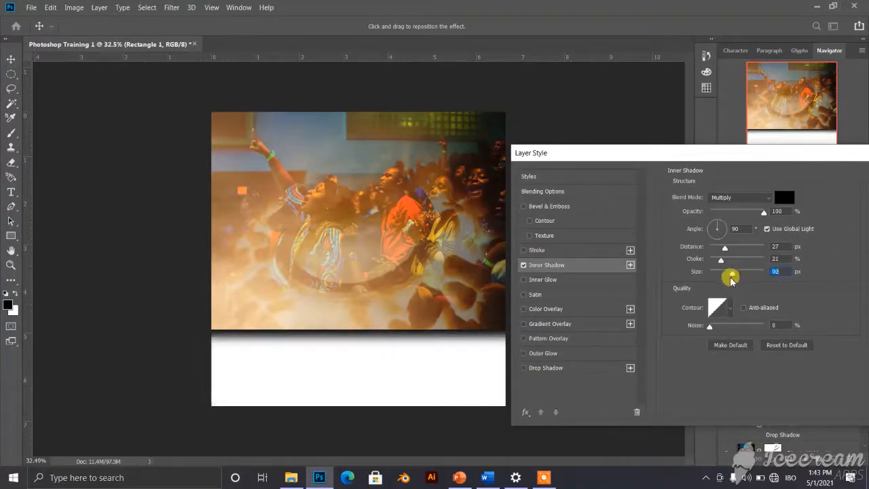
pyautogui.moveTo(724, 248); pyautogui.dragTo(717, 249)
pyautogui.moveTo(785, 152); pyautogui.dragTo(679, 158)
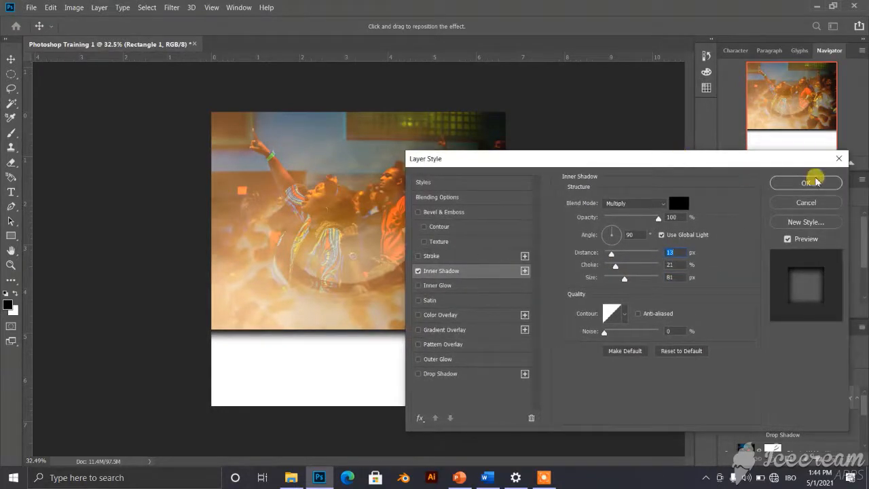
pyautogui.click(806, 183)
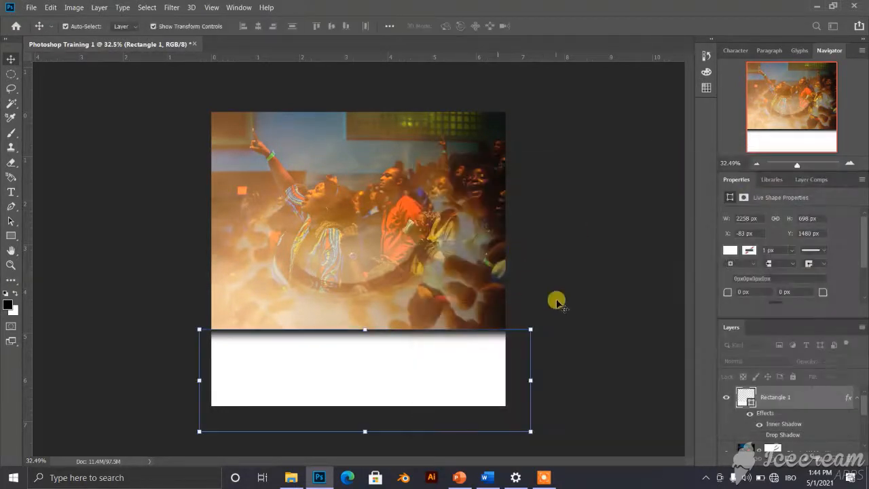
# - Add the text REFINERS over the crowd image at about X 2.21 in, Y 2.03 in
pyautogui.click(286, 263)
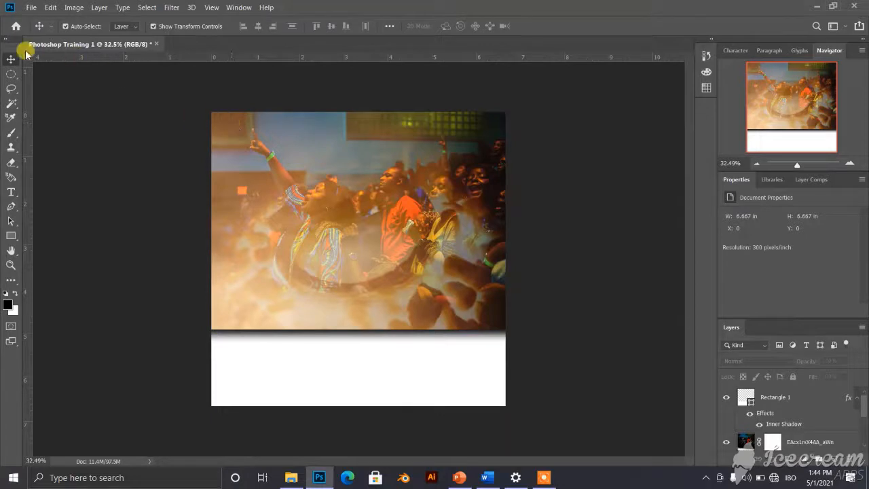
pyautogui.click(10, 192)
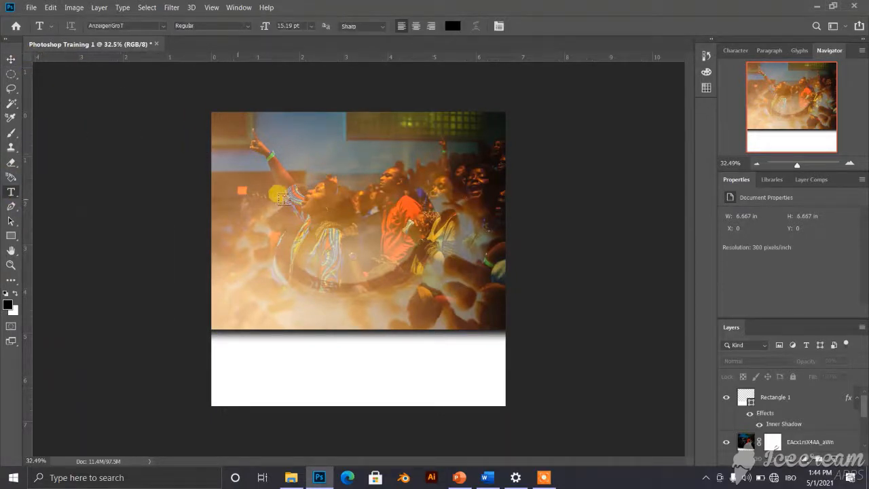
pyautogui.click(308, 207)
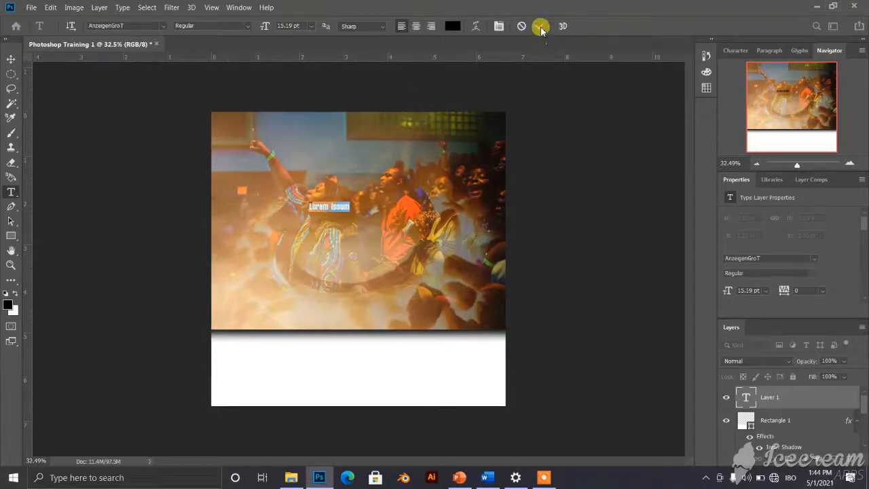
pyautogui.press('BackSpace')
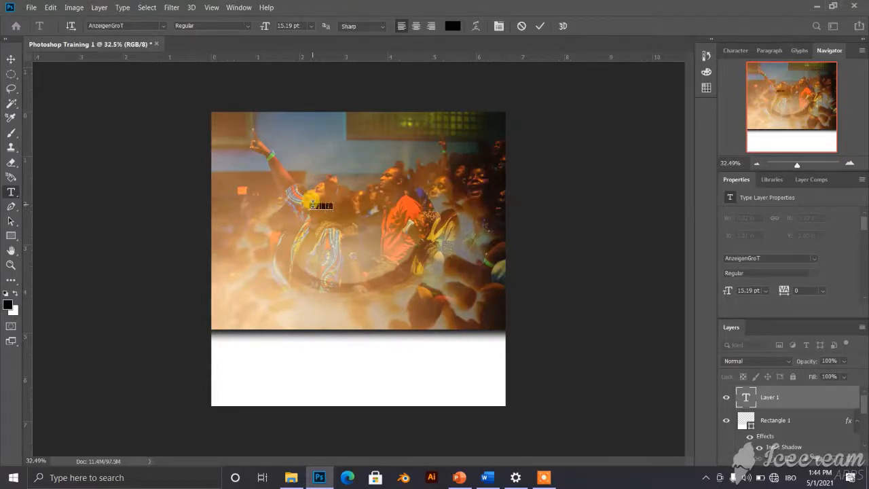
pyautogui.click(543, 27)
# - Enlarge the REFINERS text to about 104.91 pt, with its upper corner at about X 1.87 in, Y 1.9 in
pyautogui.click(11, 59)
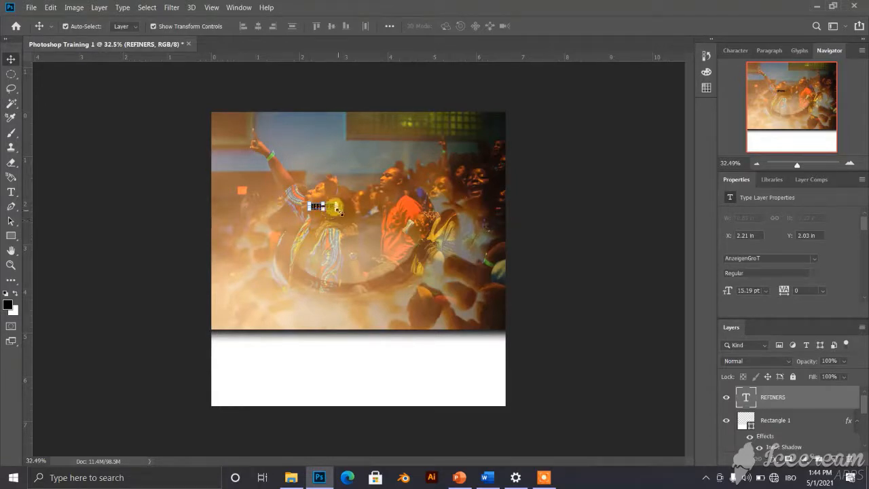
pyautogui.moveTo(338, 212); pyautogui.dragTo(464, 327)
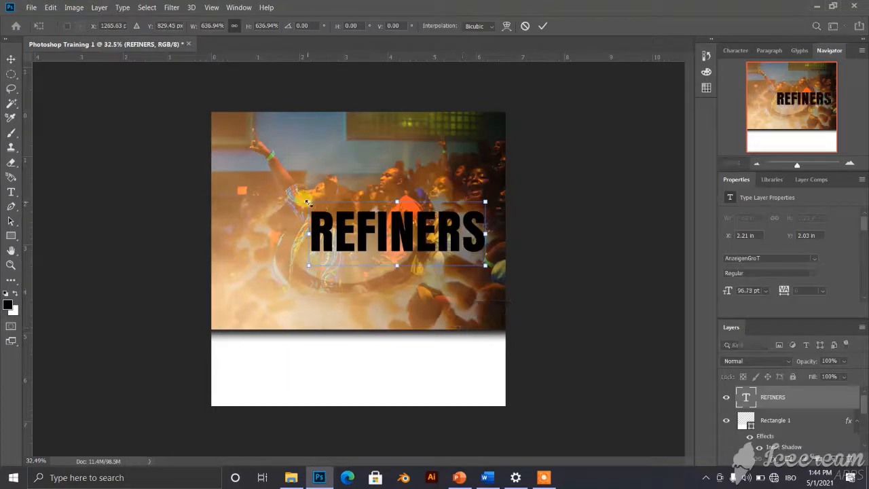
pyautogui.moveTo(308, 202)
pyautogui.mouseDown()
pyautogui.moveTo(291, 184)
pyautogui.moveTo(310, 203)
pyautogui.moveTo(294, 196)
pyautogui.mouseUp()
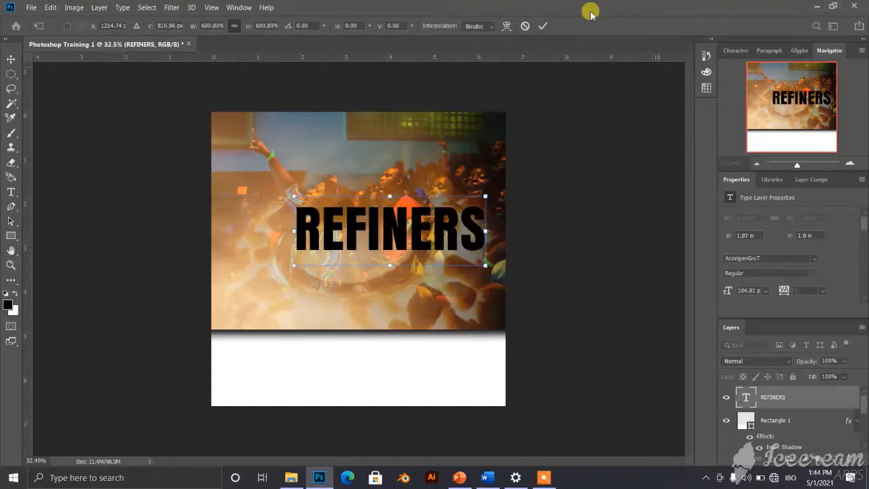
pyautogui.click(541, 26)
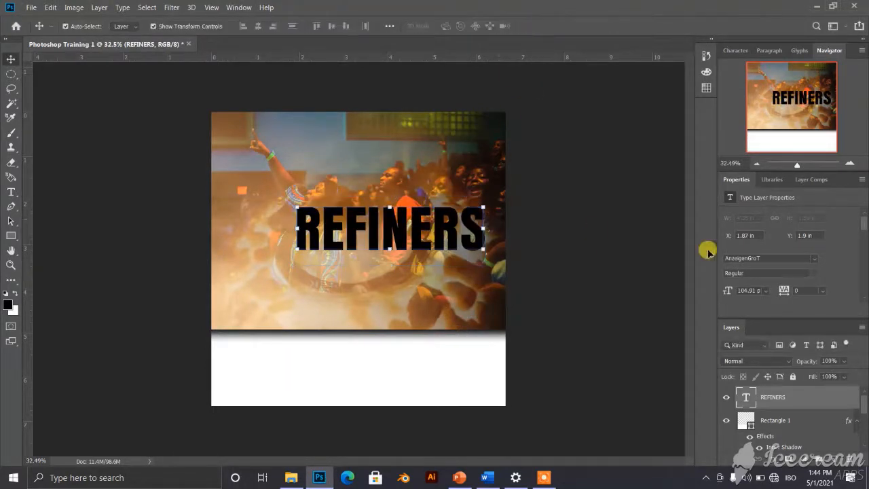
# - Change the font of the REFINERS text to Urban Jungle Regular
pyautogui.scroll(-2, 800, 234)
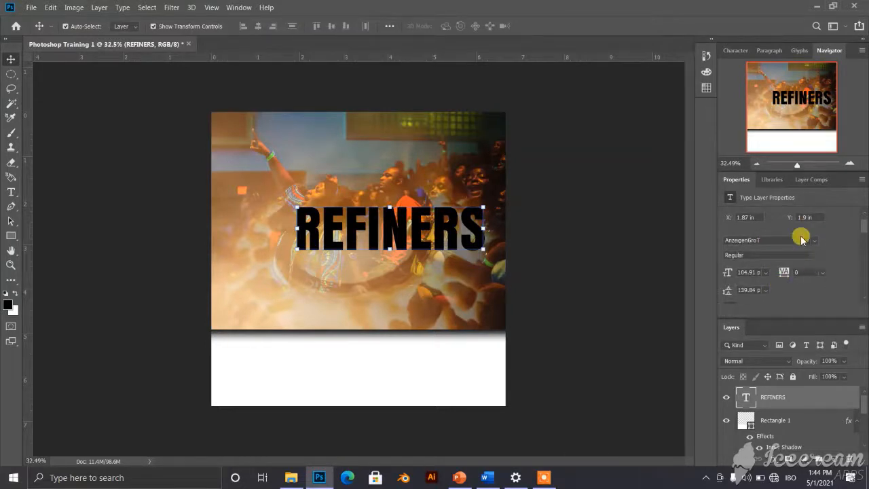
pyautogui.scroll(-2, 779, 271)
pyautogui.scroll(5, 768, 250)
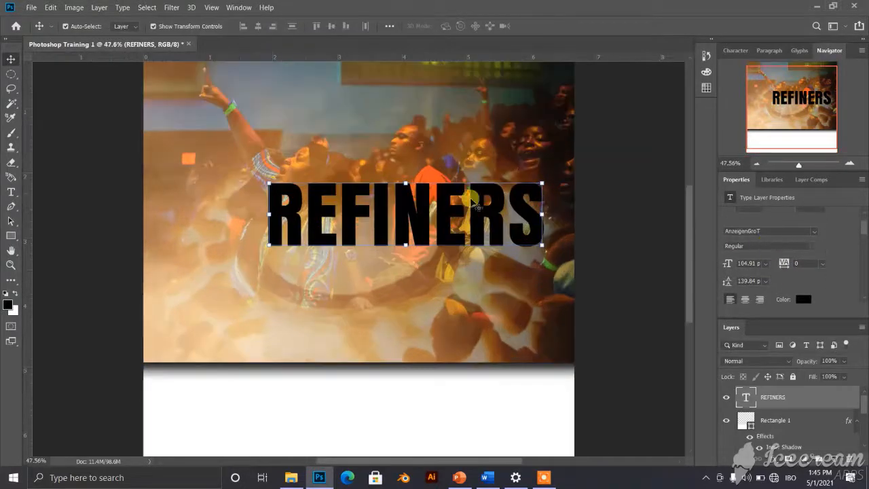
pyautogui.scroll(-3, 477, 206)
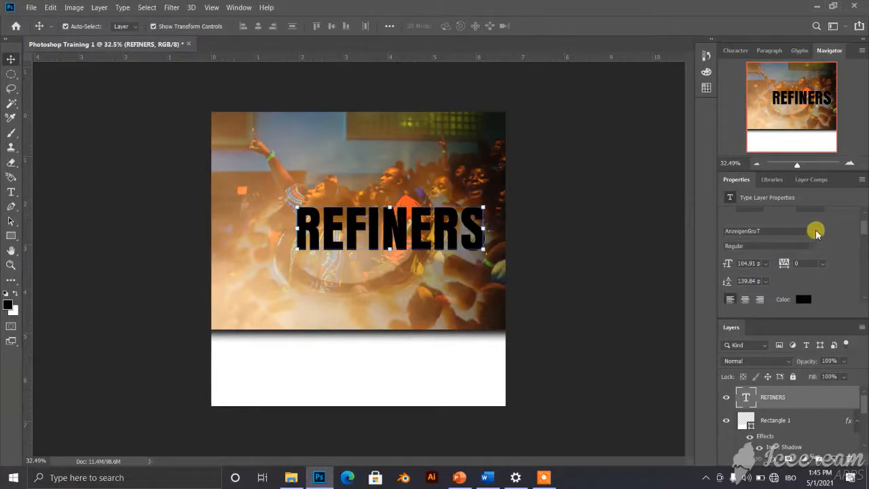
pyautogui.click(814, 232)
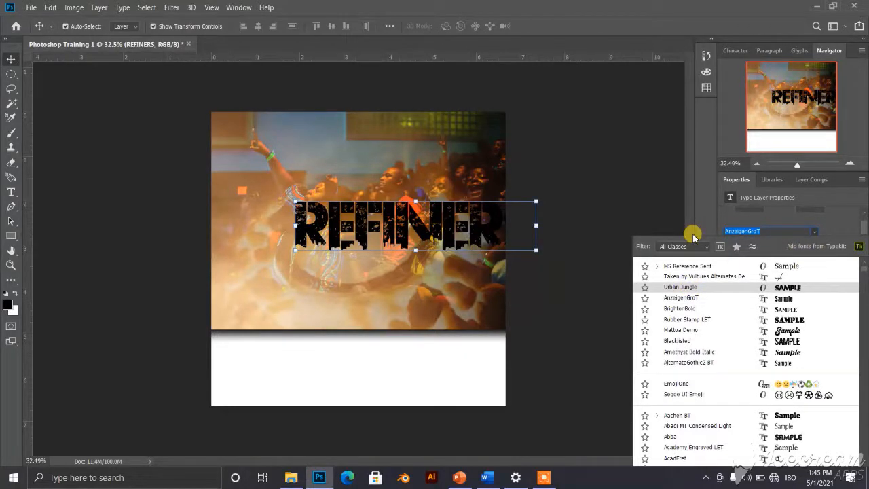
pyautogui.write('URBAN')
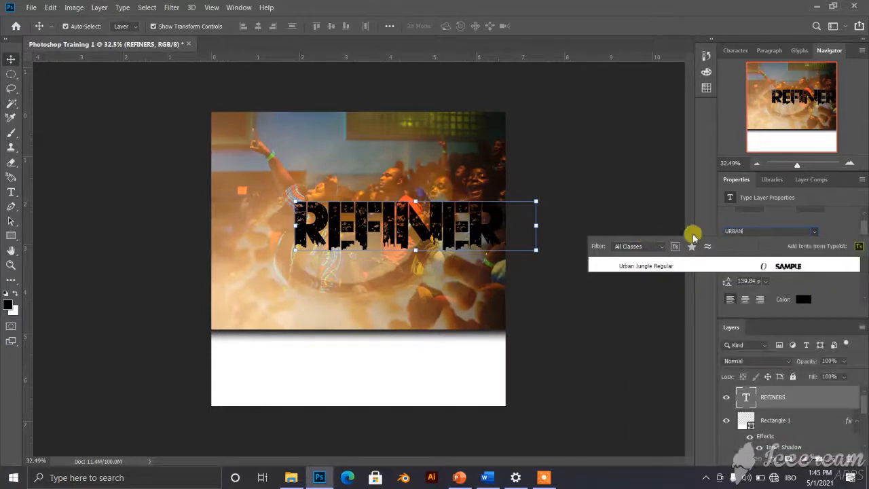
pyautogui.click(756, 266)
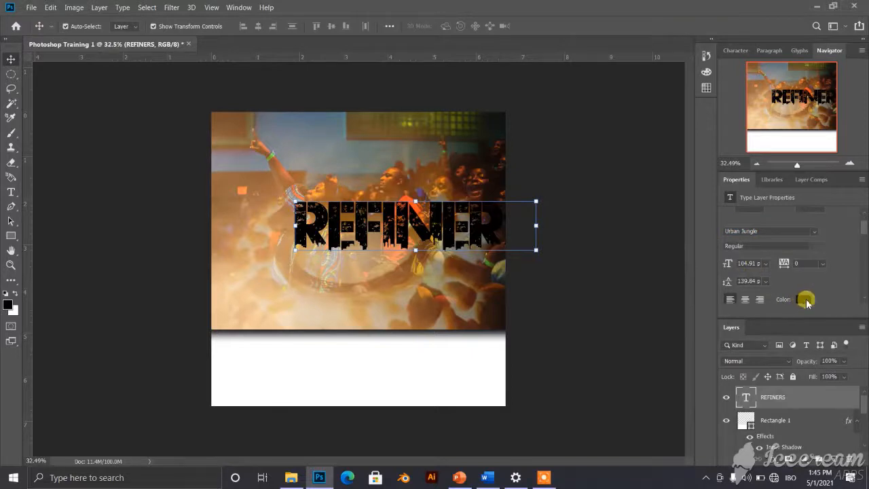
# - Set the REFINERS text color to white and shift the text about 0.9 in left so it fits on the canvas
pyautogui.click(805, 300)
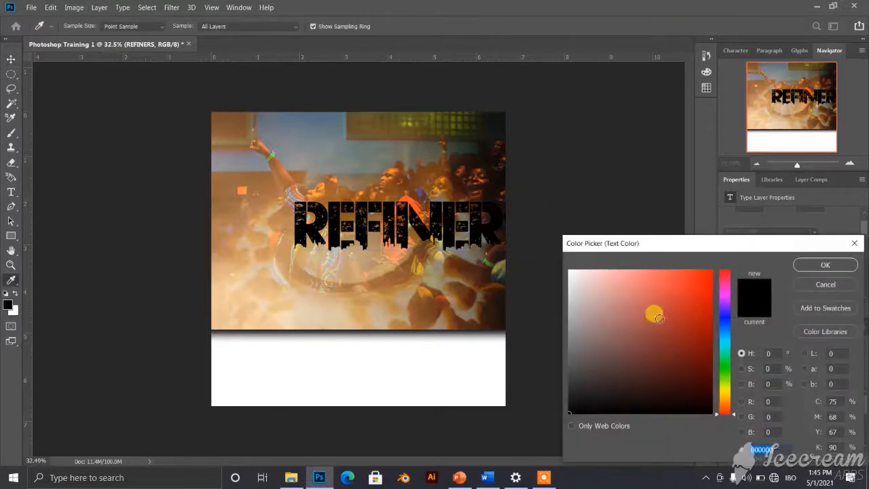
pyautogui.click(842, 263)
pyautogui.moveTo(401, 221); pyautogui.dragTo(362, 218)
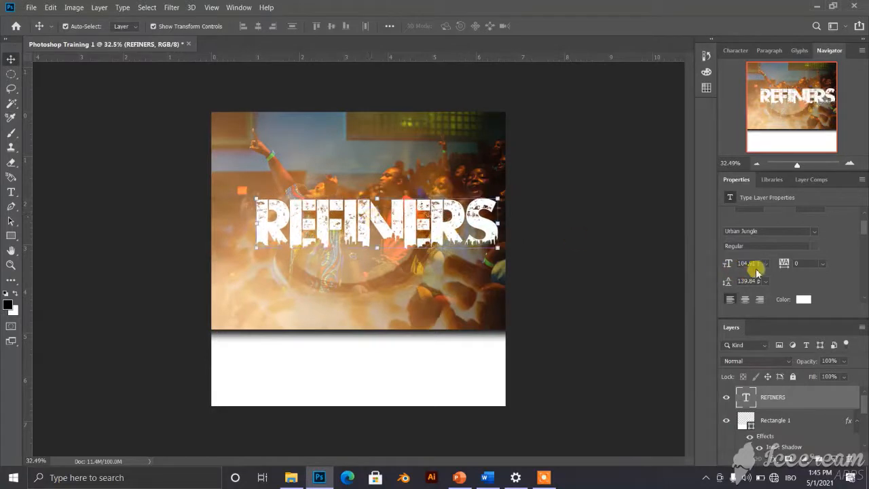
# - Set the font size of the REFINERS text to 95 pt
pyautogui.click(754, 262)
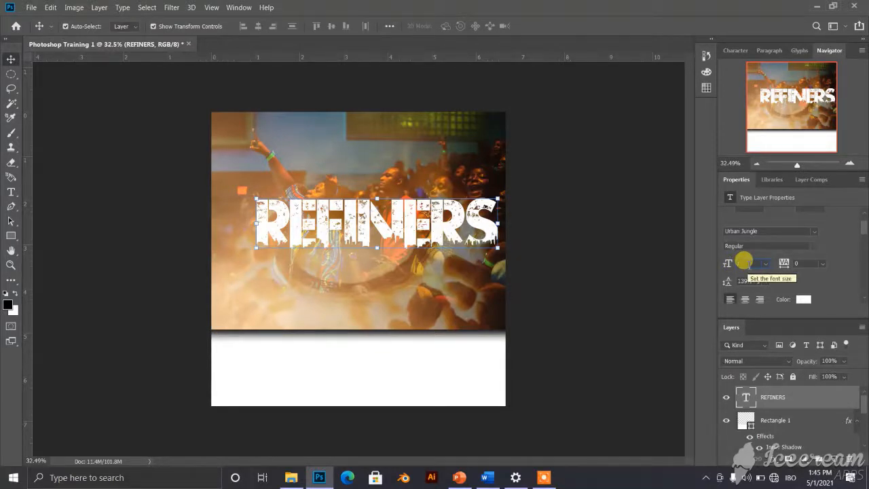
pyautogui.write('95')
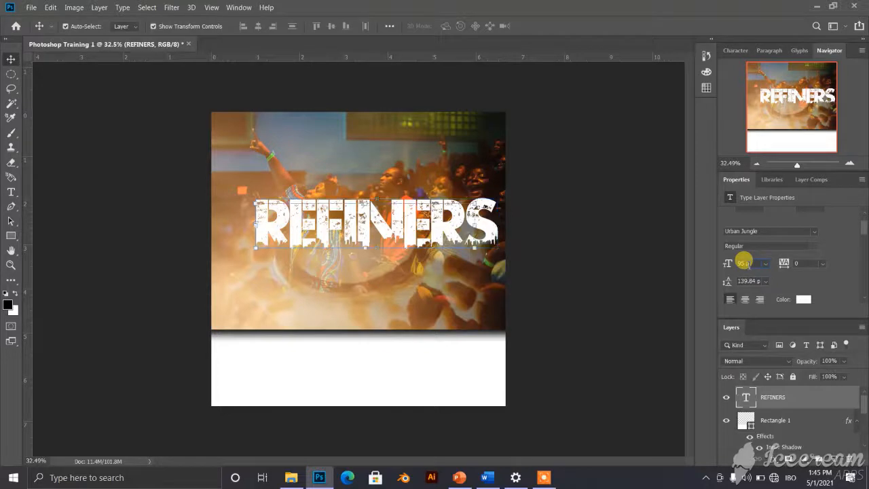
pyautogui.press('Return')
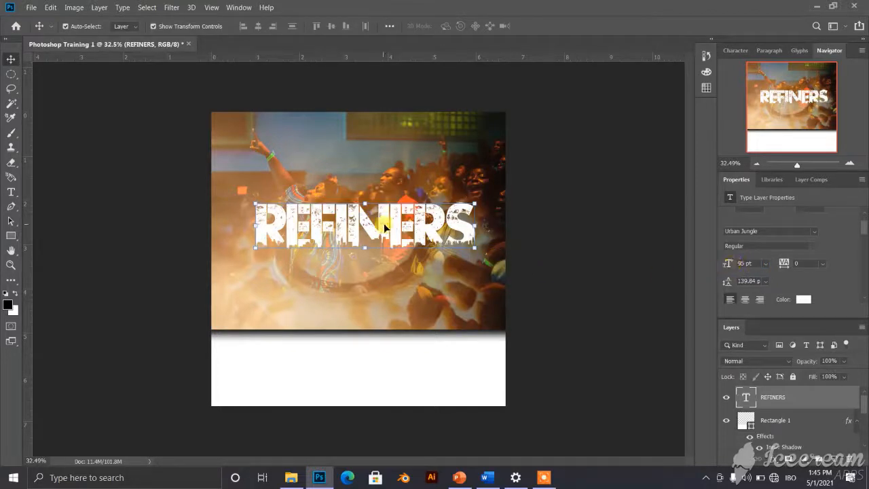
# - Shift the REFINERS text to about X 1.24 in, Y 1.92 in and place a copy of it directly below
pyautogui.moveTo(382, 226); pyautogui.dragTo(468, 224)
pyautogui.click(528, 229)
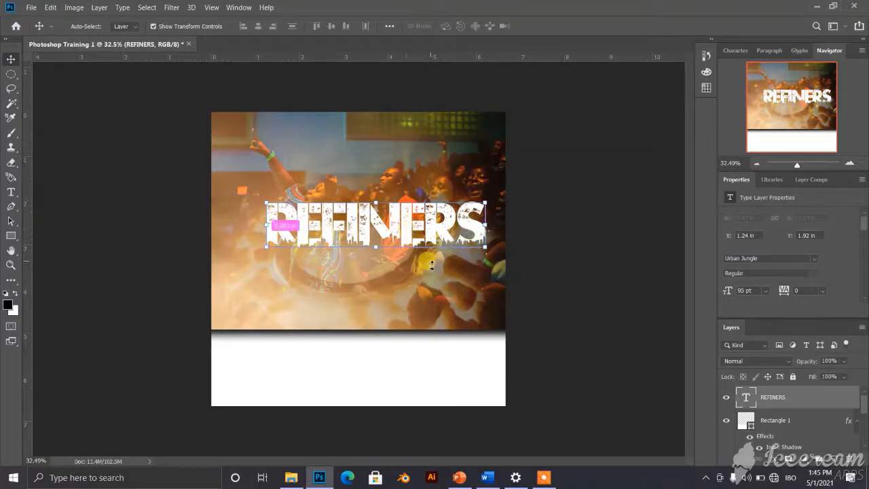
pyautogui.moveTo(407, 233); pyautogui.dragTo(430, 274)
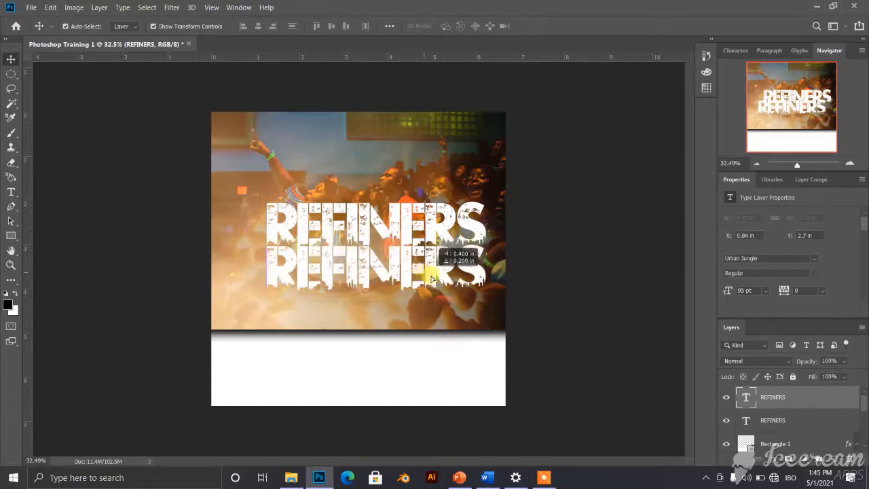
# - Replace the text of the lower REFINERS copy with FIRE
pyautogui.doubleClick(430, 274)
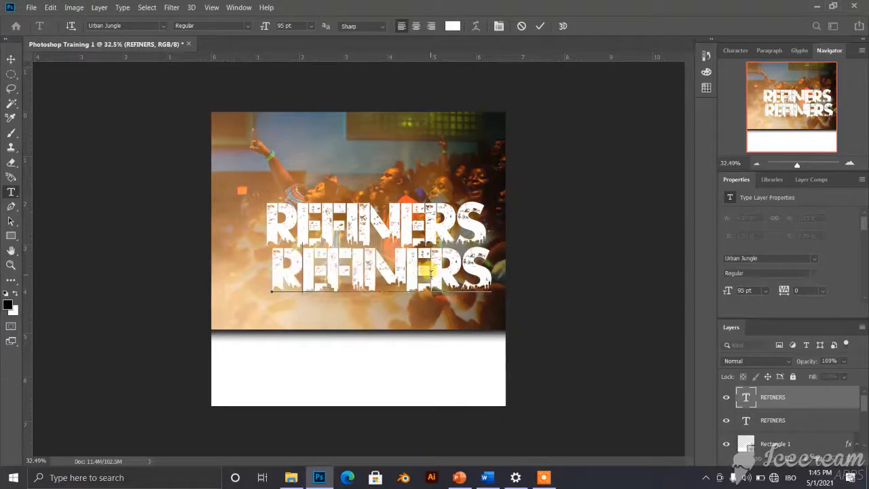
pyautogui.write('R')
pyautogui.press('BackSpace')
pyautogui.write('FIRE')
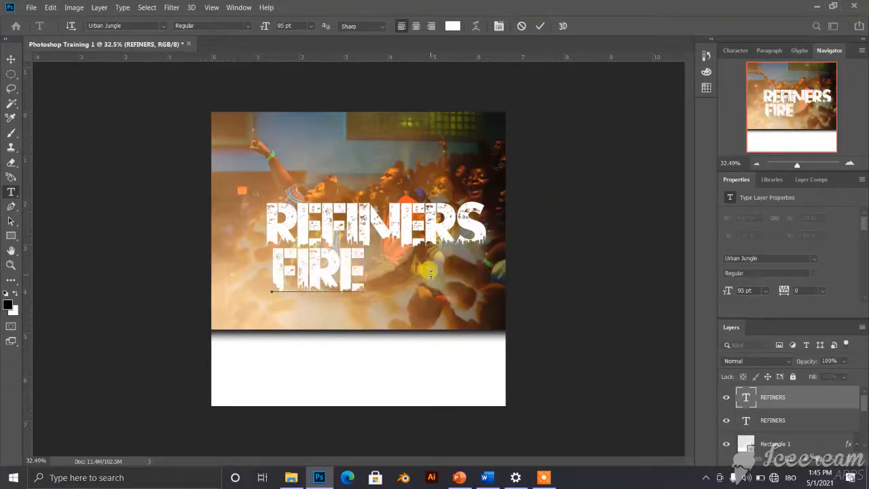
pyautogui.click(540, 26)
pyautogui.click(11, 59)
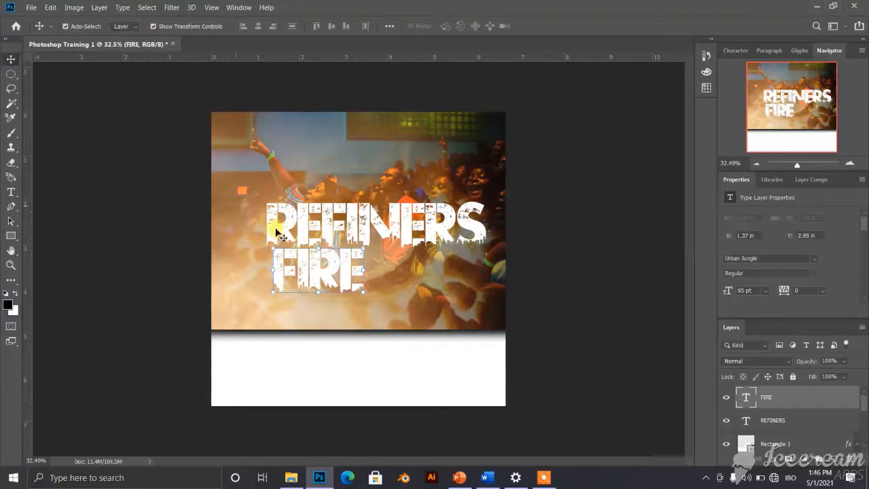
# - Move the FIRE text under the right end of REFINERS and scale it down to about 83.15%
pyautogui.moveTo(305, 258); pyautogui.dragTo(438, 266)
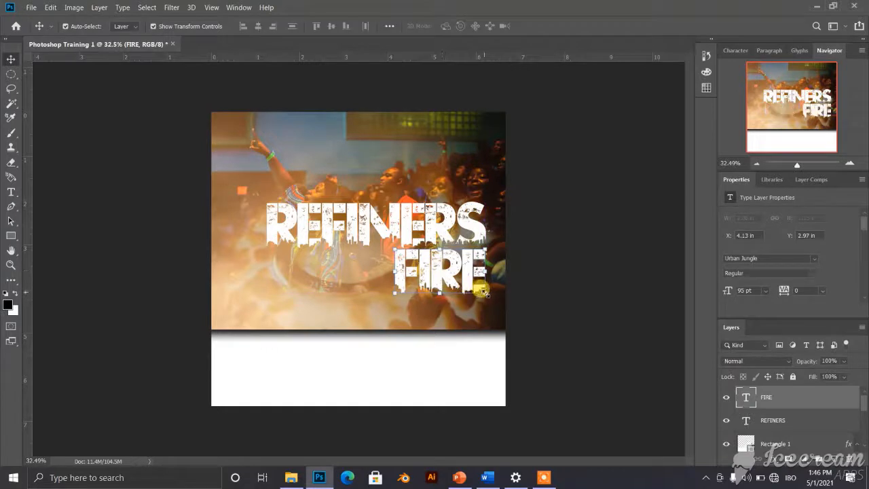
pyautogui.moveTo(480, 292); pyautogui.dragTo(452, 269)
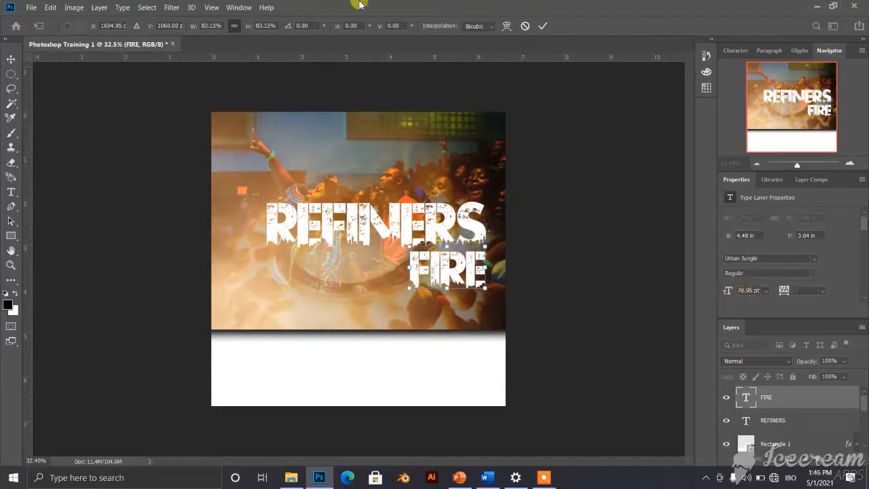
pyautogui.press('Return')
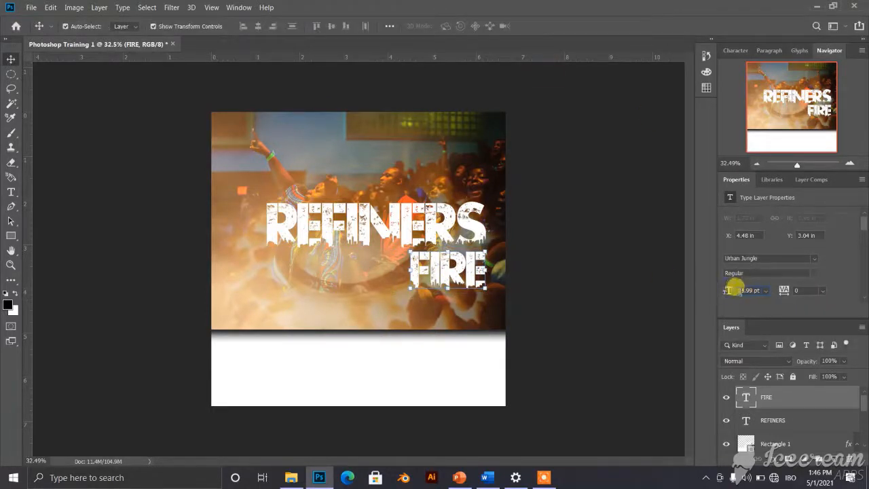
# - Set the font size of the FIRE text to 80 pt and move it to about X 4.34 in, Y 2.94 in
pyautogui.click(740, 290)
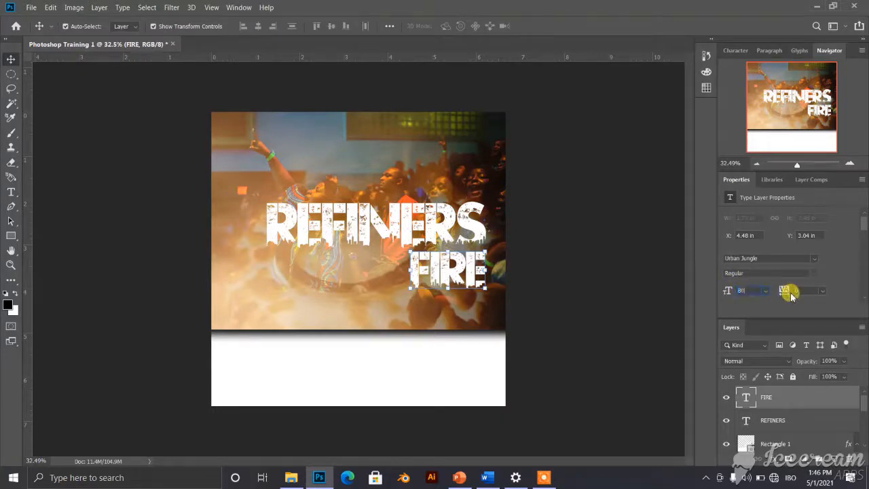
pyautogui.write('80')
pyautogui.press('Return')
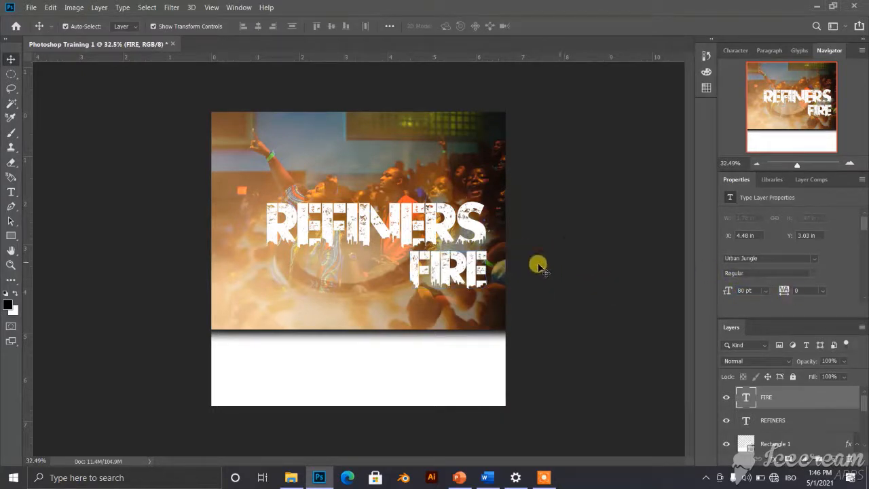
pyautogui.click(537, 264)
pyautogui.moveTo(459, 271); pyautogui.dragTo(450, 265)
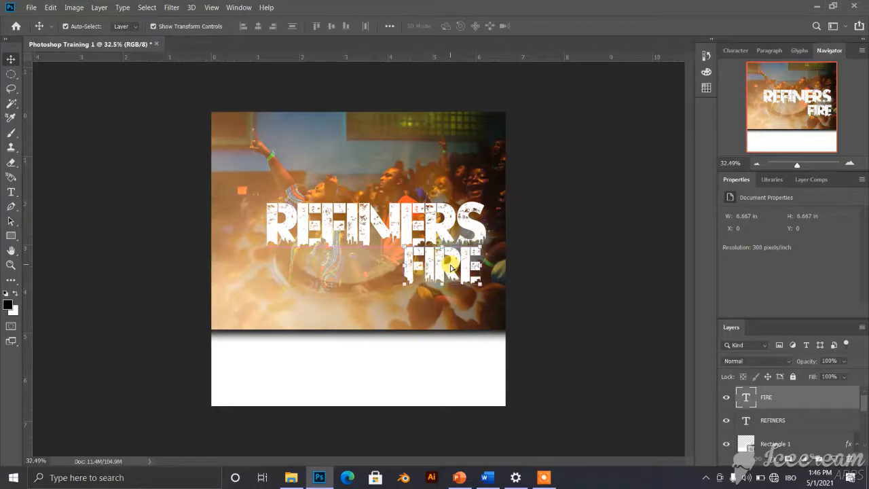
# - Add a small FIRE text above the left end of REFINERS in the Taken by Vultures Alternates De Regular font
pyautogui.click(11, 192)
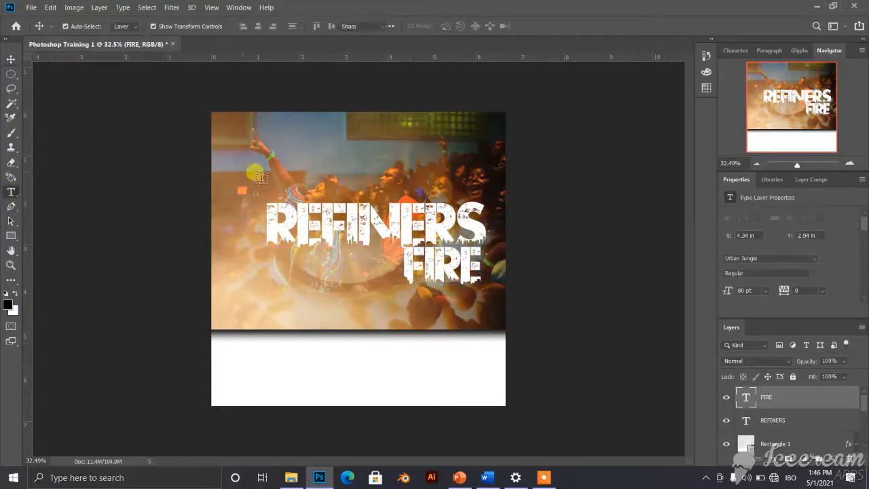
pyautogui.click(261, 178)
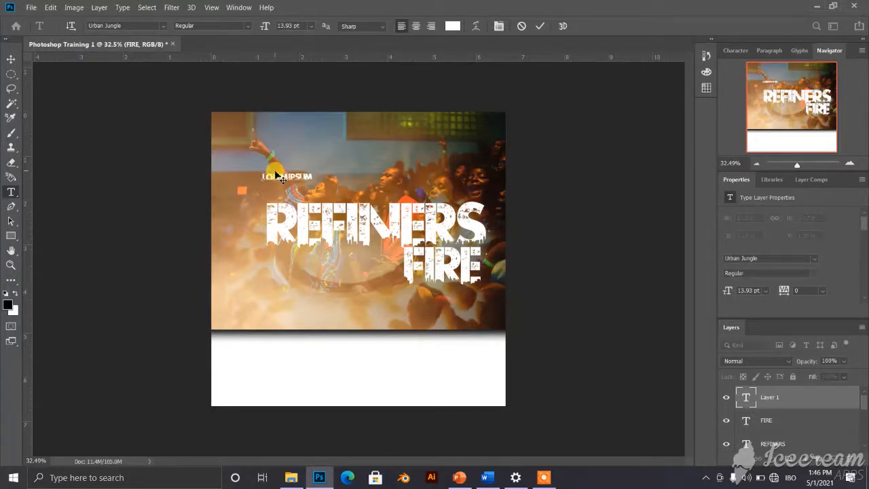
pyautogui.click(541, 27)
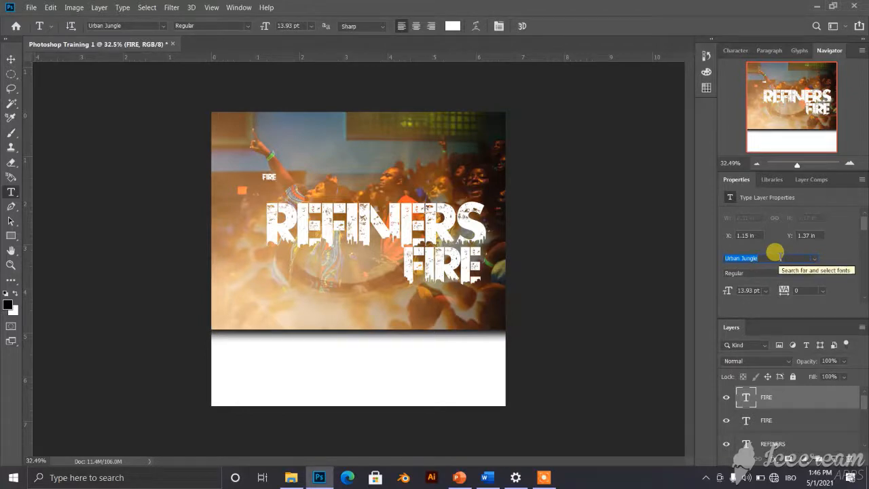
pyautogui.write('TAKEN')
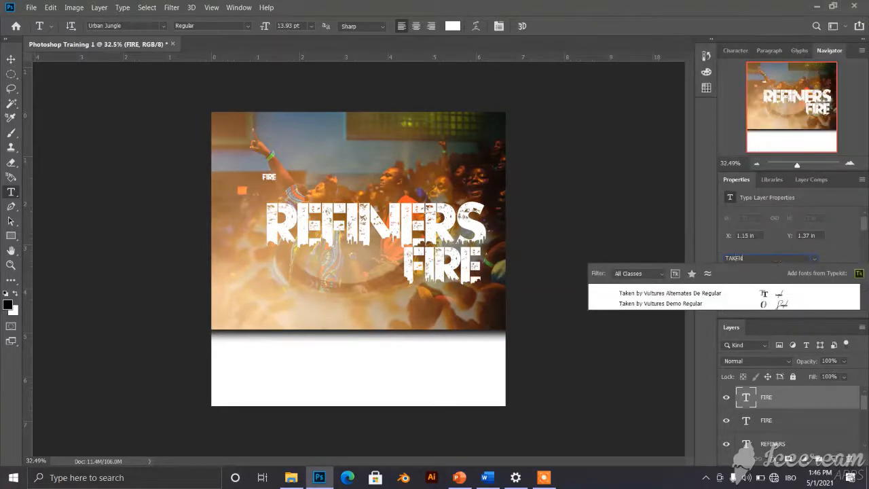
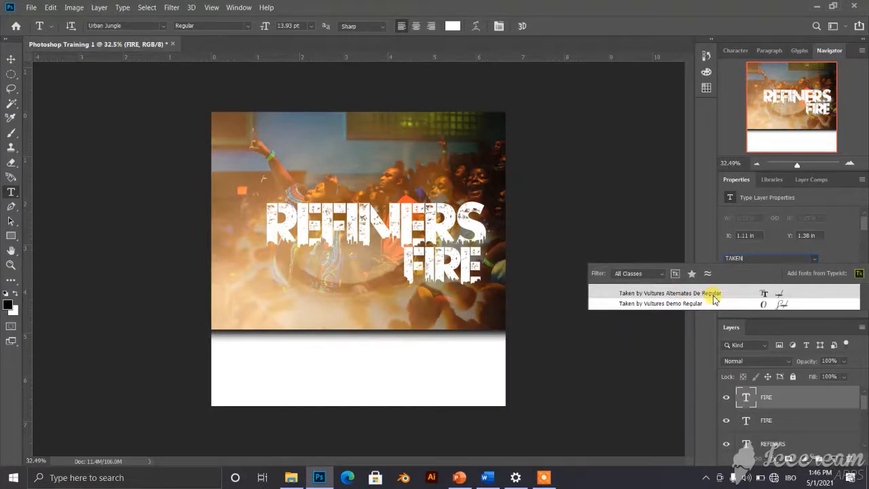
pyautogui.click(713, 293)
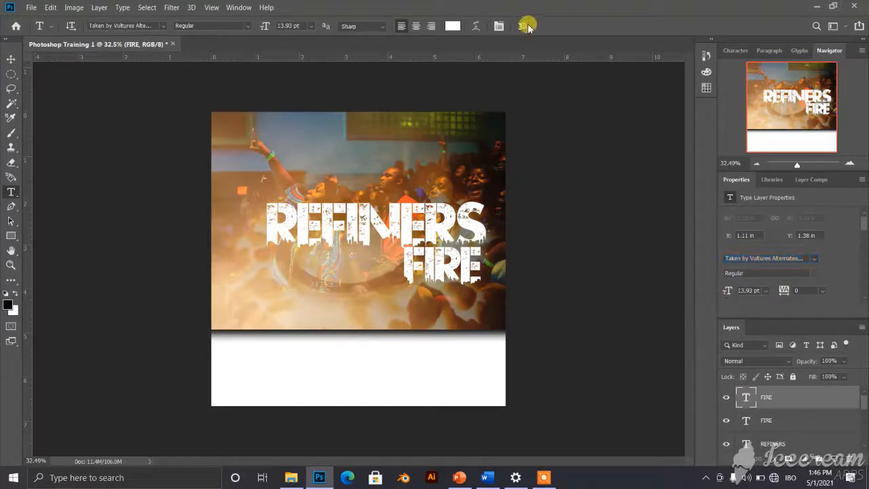
# - Enlarge the script text to about 92.46 pt, place it at about X 1.13 in, Y 1.01 in, and reapply Taken by Vultures Alternates De Regular
pyautogui.click(10, 58)
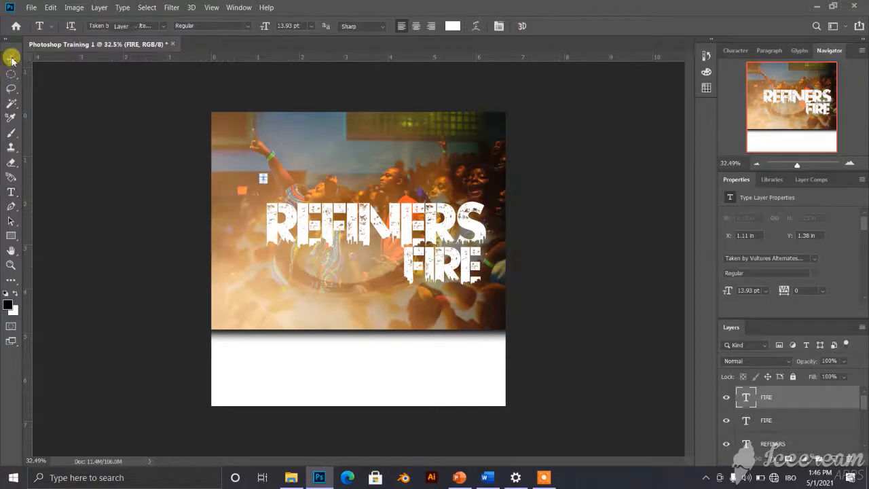
pyautogui.moveTo(266, 185); pyautogui.dragTo(327, 232)
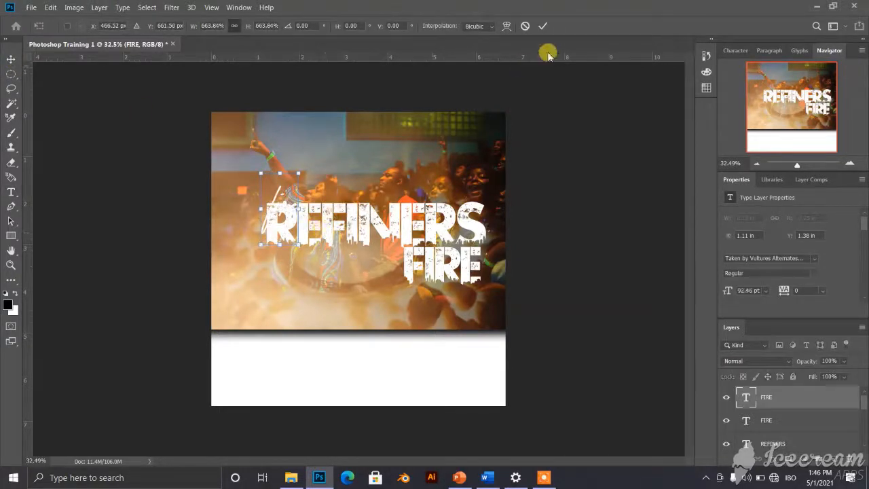
pyautogui.click(543, 26)
pyautogui.moveTo(280, 211)
pyautogui.mouseDown()
pyautogui.moveTo(283, 166)
pyautogui.moveTo(285, 196)
pyautogui.mouseUp()
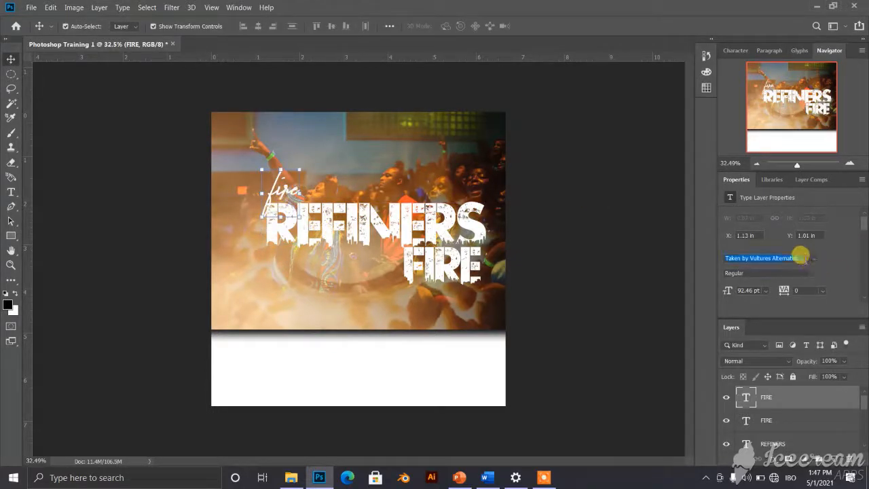
pyautogui.write('TAKEN')
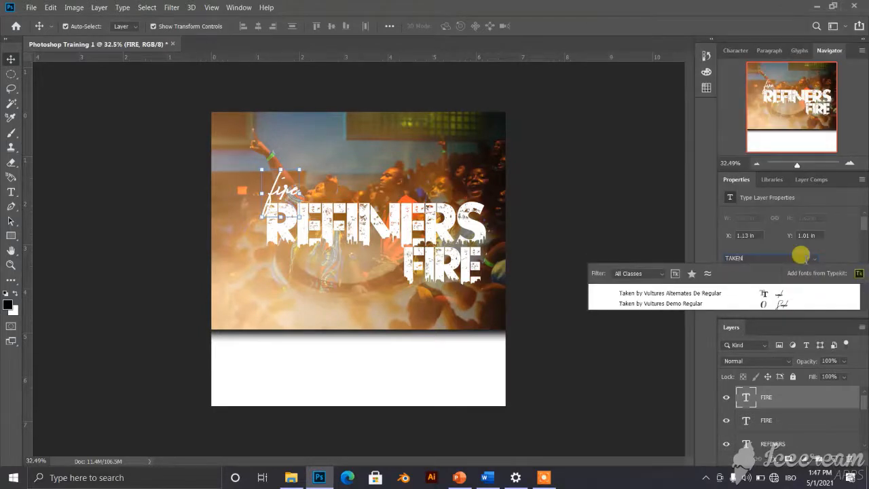
pyautogui.click(781, 295)
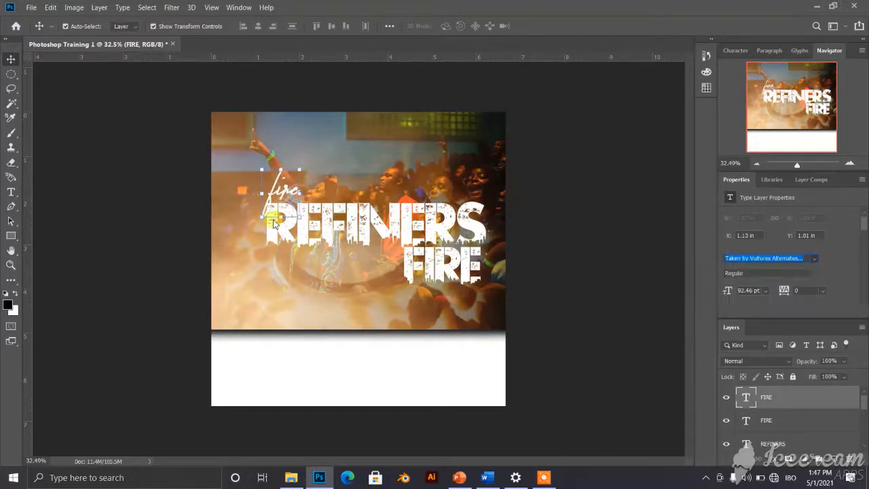
# - Clear the content of the script text above REFINERS and set that layer's font to AnzeigenGroT
pyautogui.press('t')
pyautogui.doubleClick(290, 189)
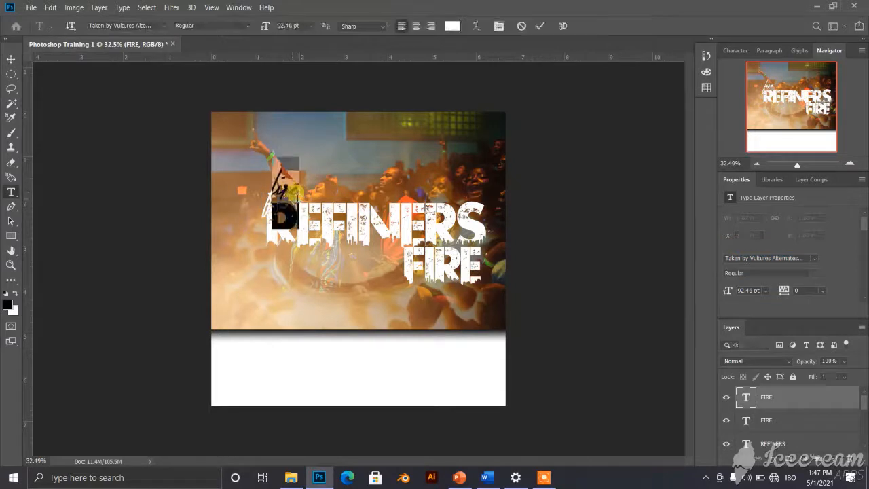
pyautogui.click(297, 196)
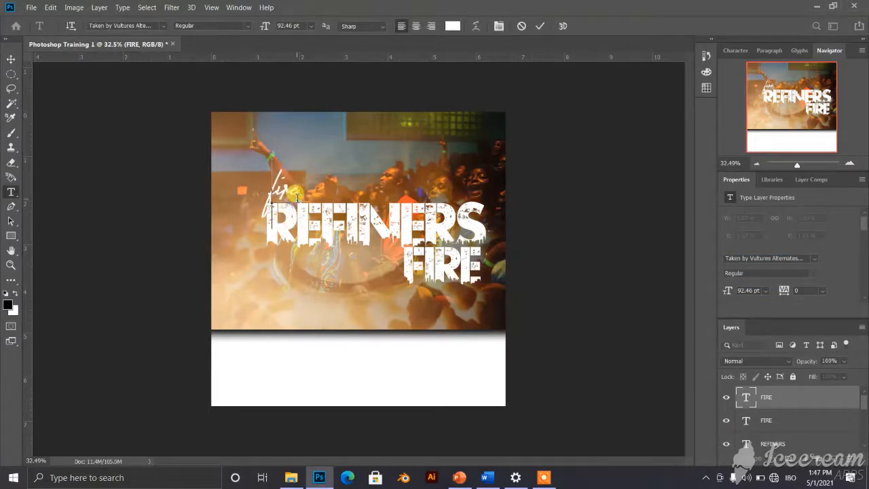
pyautogui.press('BackSpace')
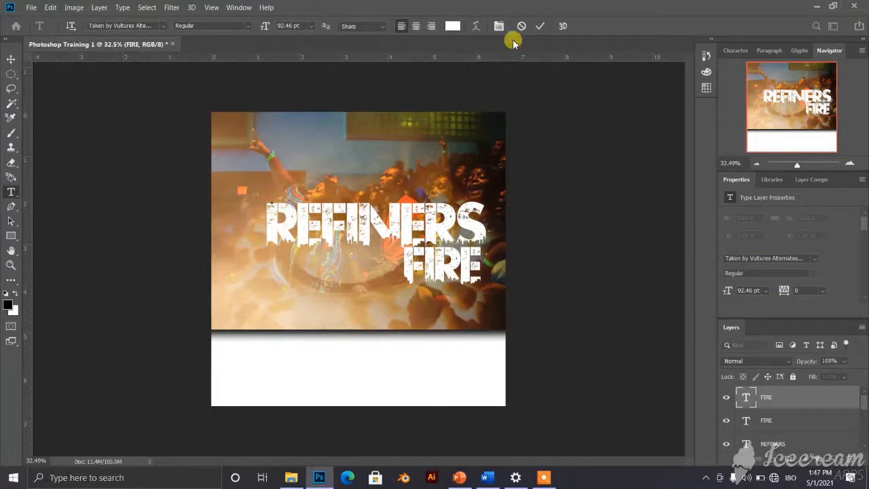
pyautogui.click(12, 59)
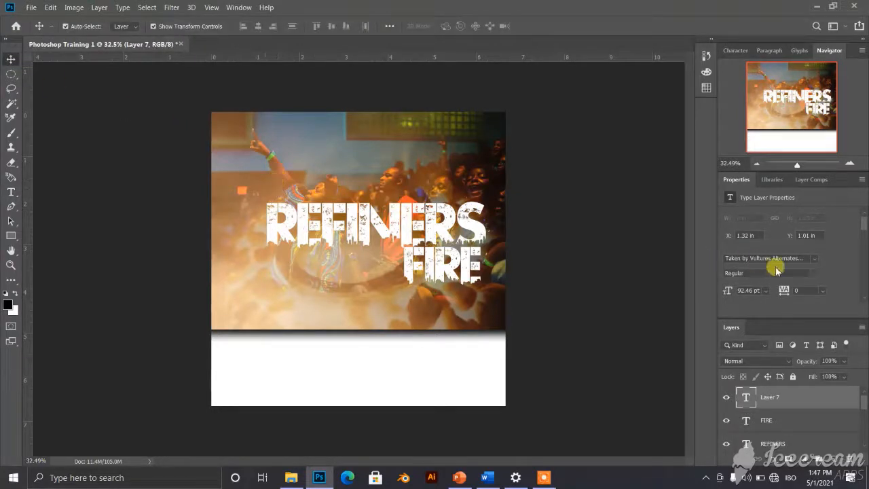
pyautogui.click(814, 258)
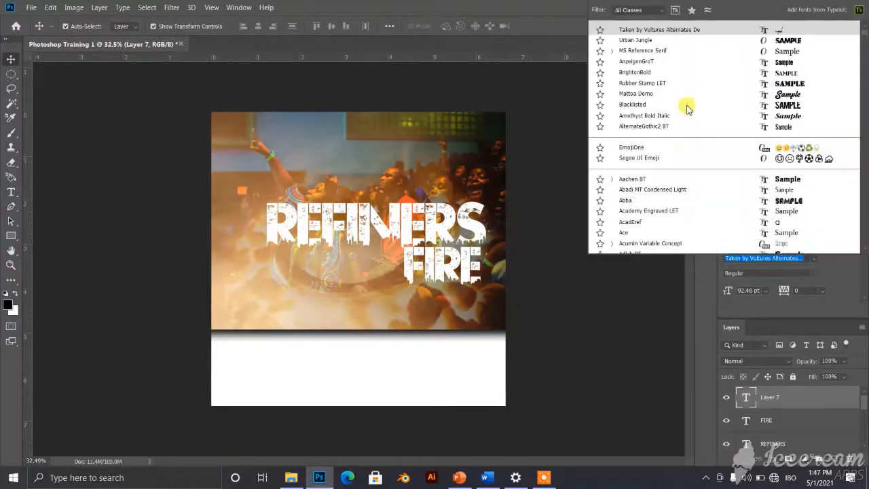
pyautogui.click(745, 62)
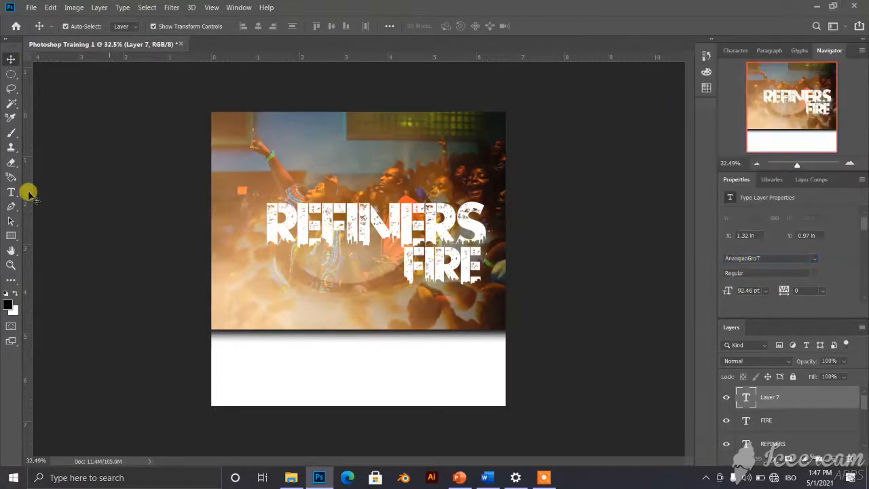
pyautogui.click(11, 192)
pyautogui.click(319, 154)
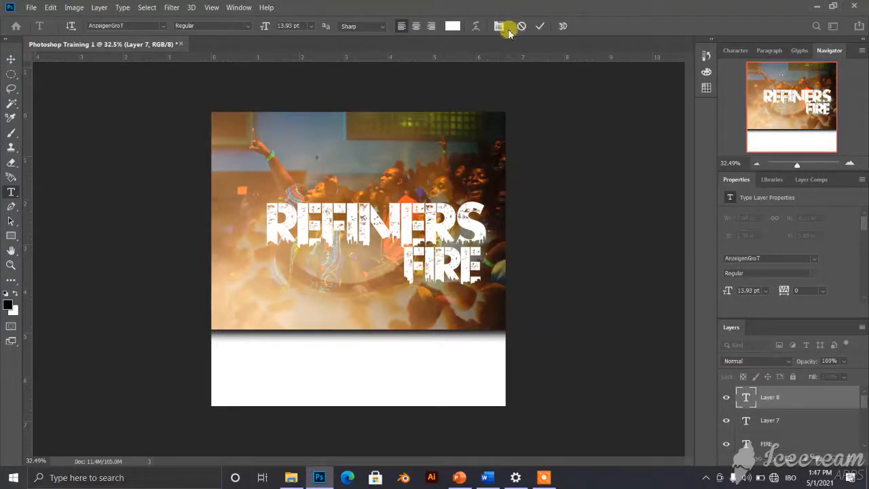
pyautogui.click(522, 27)
# - Add a horizontal text Fire above REFINERS and set its font to Taken by Vultures Alternates De Regular
pyautogui.click(11, 192)
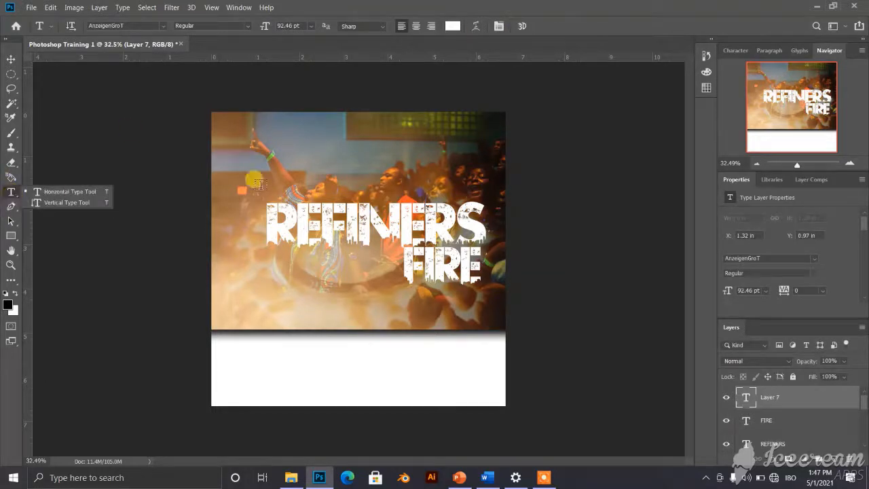
pyautogui.click(75, 191)
pyautogui.click(296, 176)
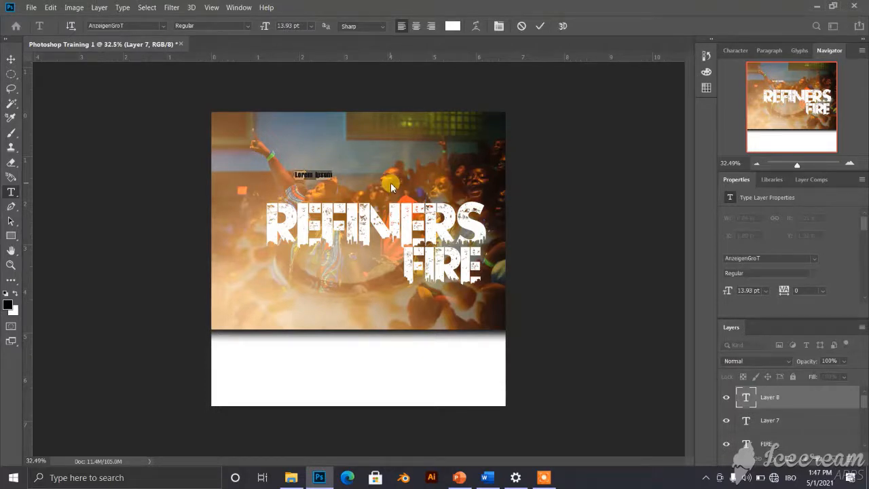
pyautogui.press('BackSpace')
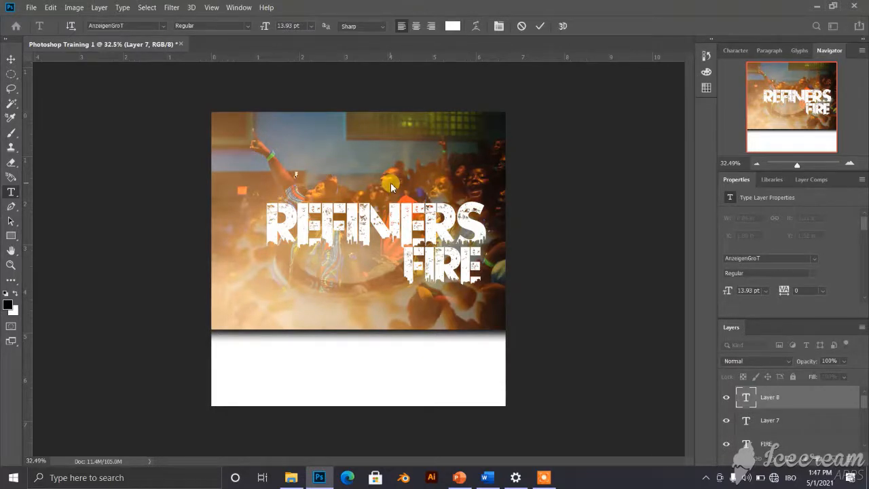
pyautogui.write('Fire')
pyautogui.click(10, 60)
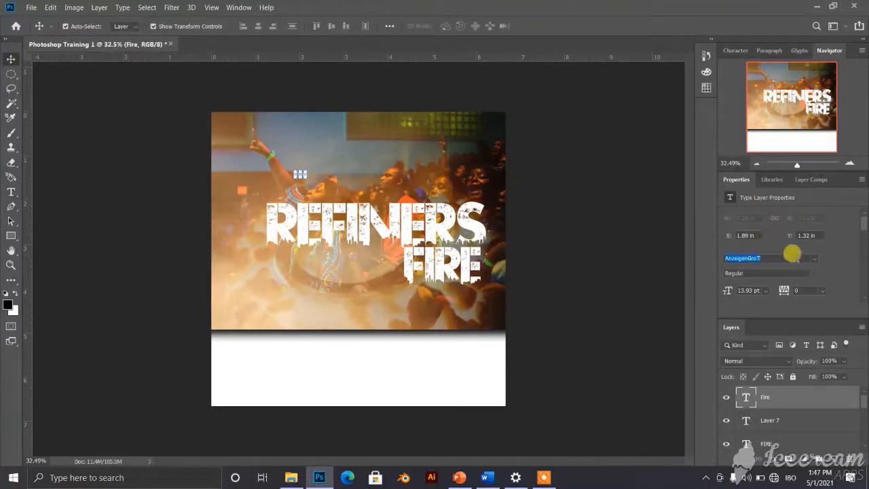
pyautogui.write('taken')
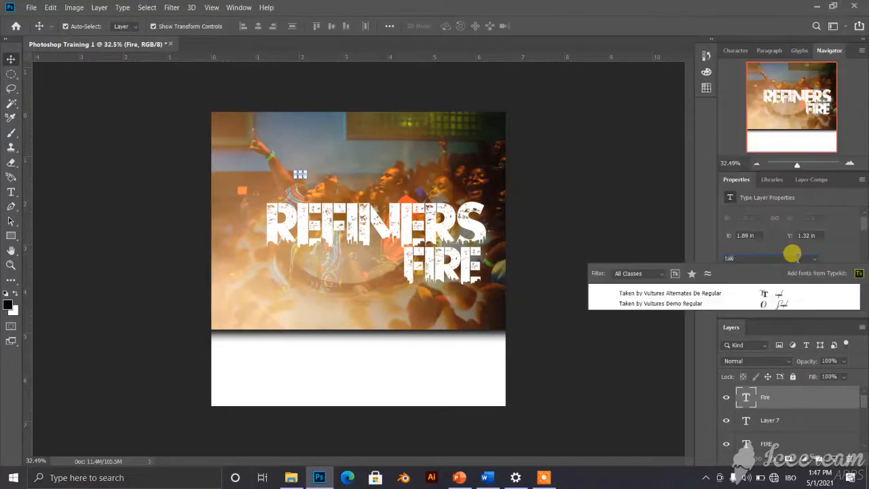
pyautogui.click(772, 294)
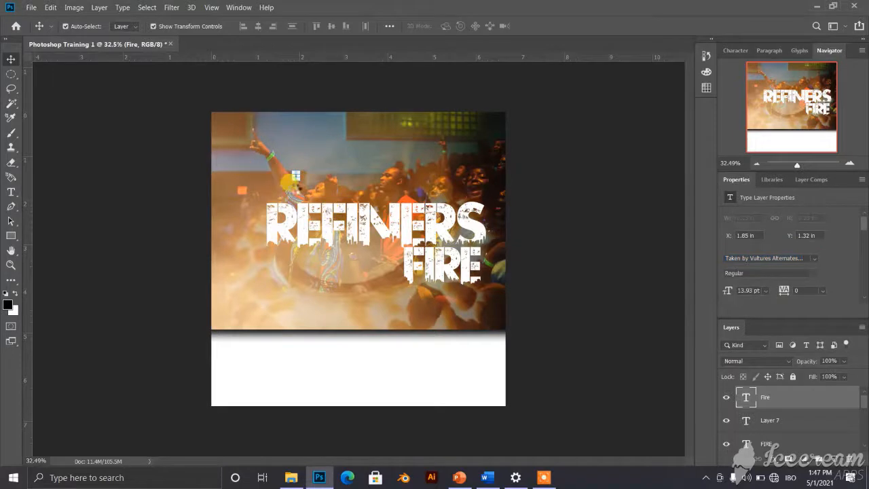
# - Enlarge the Fire script text to about 91.07 pt and move it to about X 0.99 in, Y 0.78 in, above REFINERS
pyautogui.hotkey('ctrl', 't')
pyautogui.moveTo(299, 182); pyautogui.dragTo(324, 208)
pyautogui.click(542, 26)
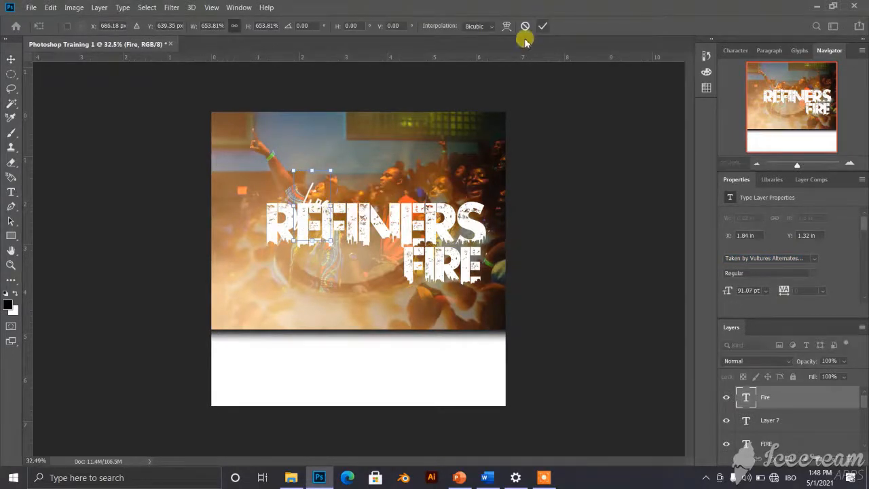
pyautogui.moveTo(336, 203); pyautogui.dragTo(296, 179)
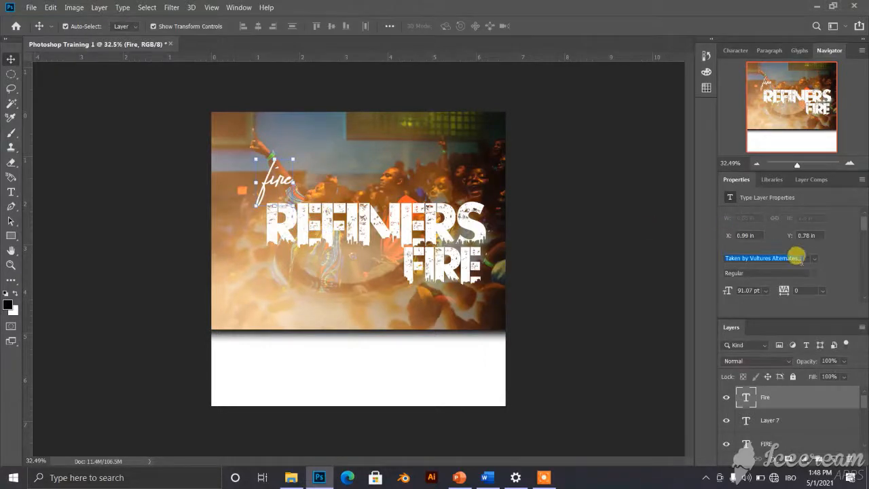
# - Reapply Taken by Vultures Alternates De Regular to the script text and scale it up to about 195.97 pt
pyautogui.write('taken')
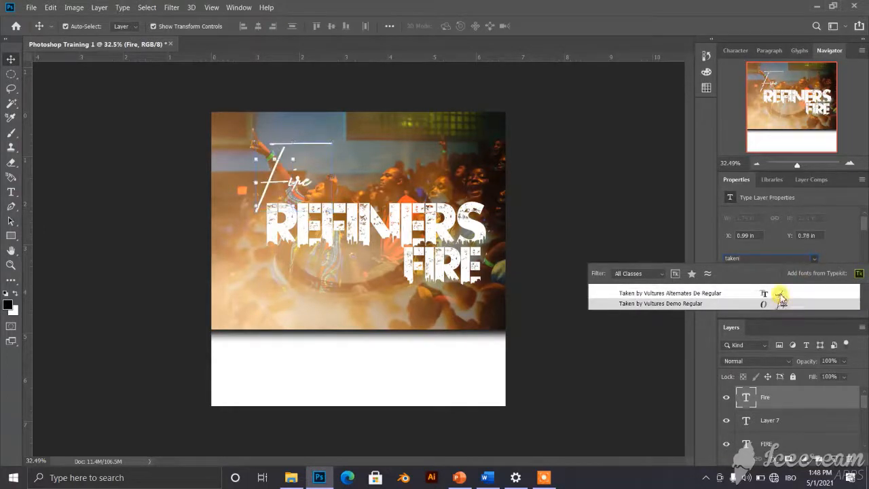
pyautogui.click(781, 296)
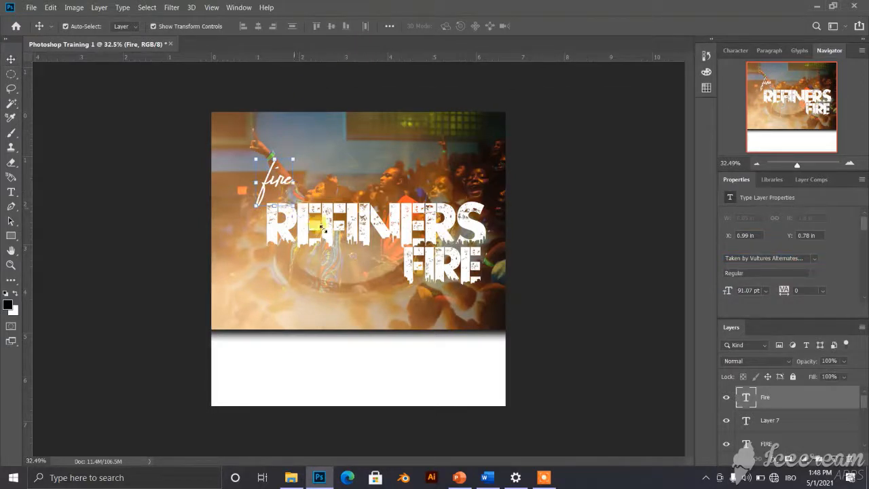
pyautogui.hotkey('ctrl', 't')
pyautogui.moveTo(293, 206); pyautogui.dragTo(337, 249)
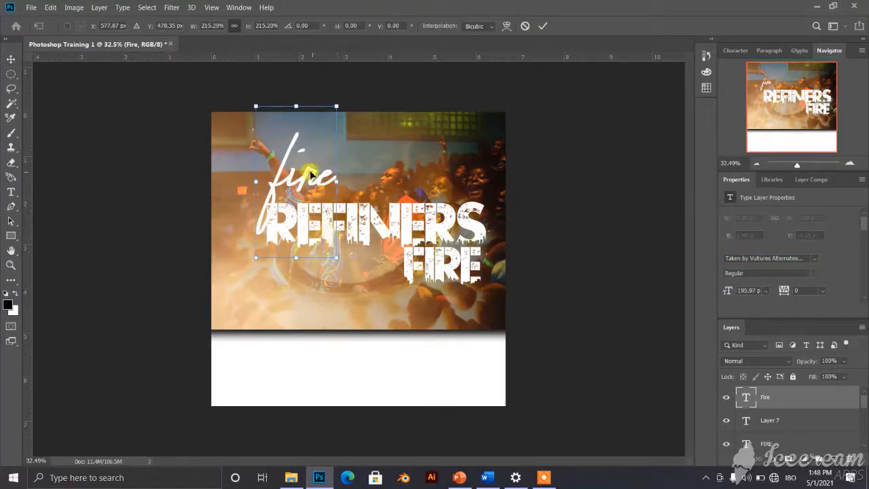
pyautogui.click(542, 26)
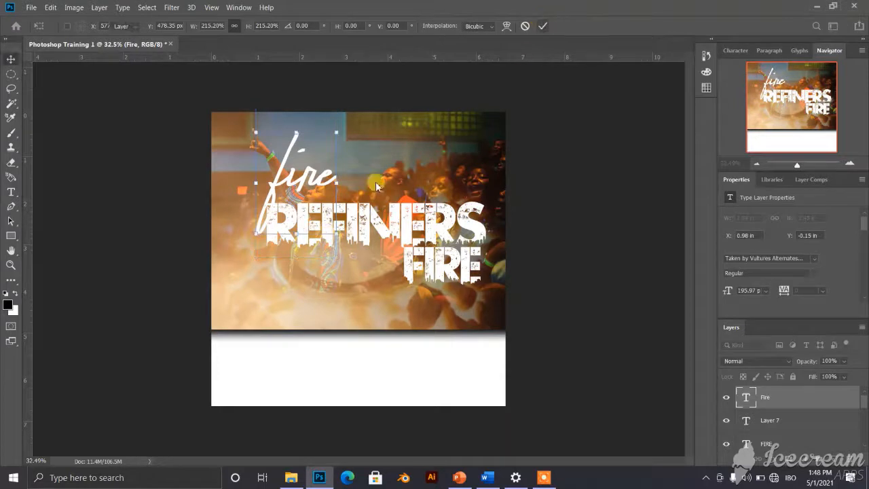
# - Replace the script text with The and move it to about X 0.54 in, Y 0.51 in, overlapping the start of REFINERS
pyautogui.press('t')
pyautogui.doubleClick(305, 181)
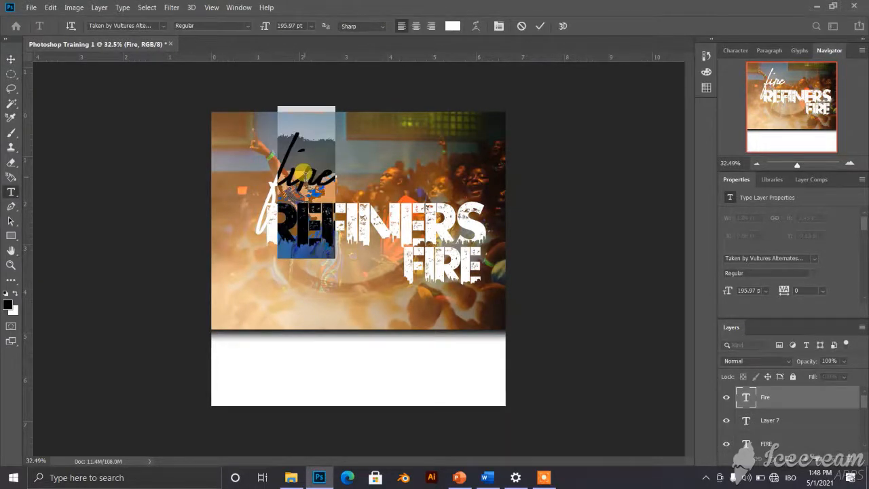
pyautogui.click(305, 177)
pyautogui.write('the')
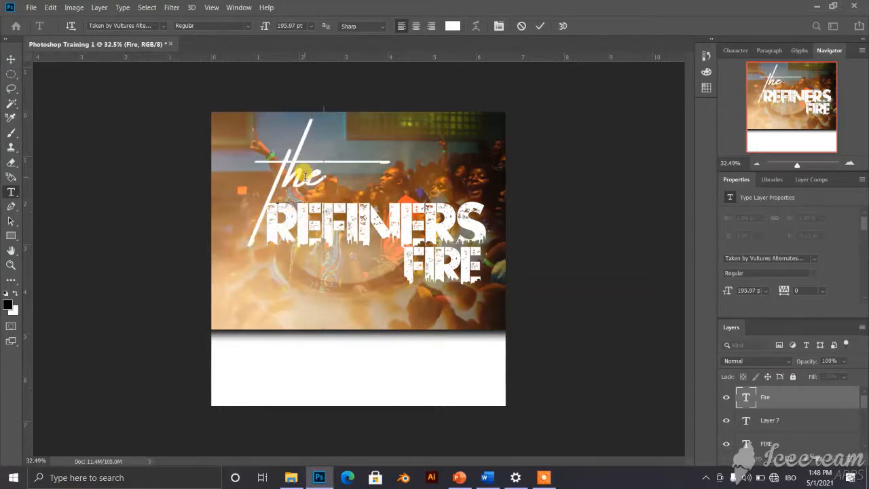
pyautogui.click(545, 26)
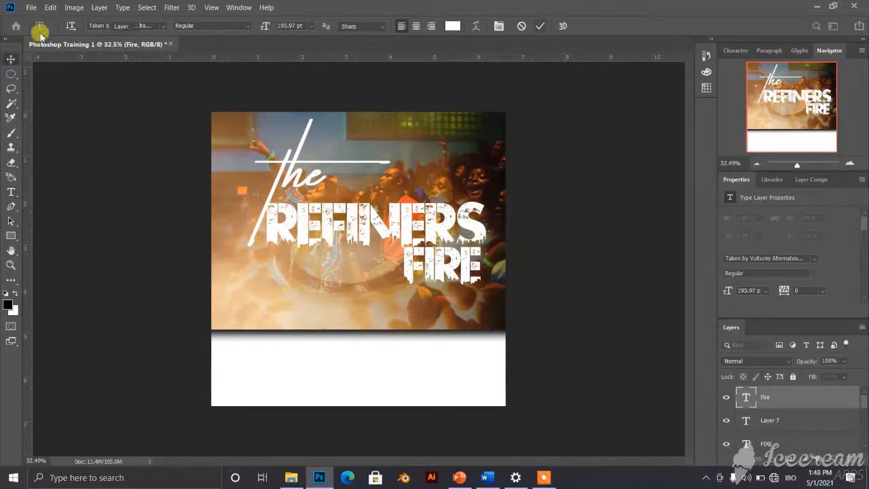
pyautogui.click(11, 59)
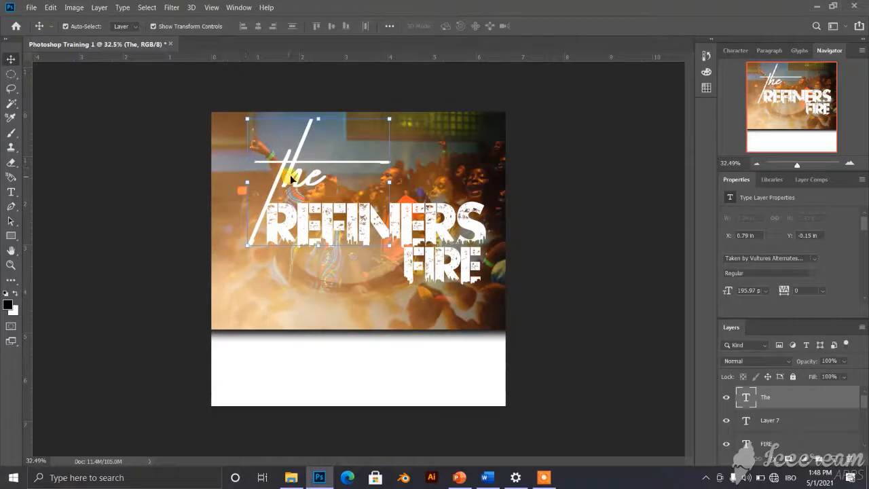
pyautogui.moveTo(280, 175); pyautogui.dragTo(268, 204)
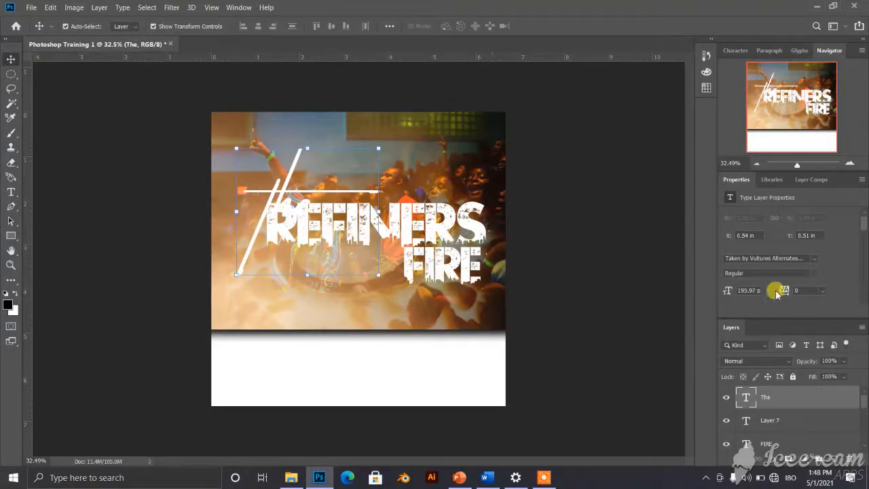
# - Set the text color of the script word The to pure red, ff0000
pyautogui.scroll(-2, 808, 278)
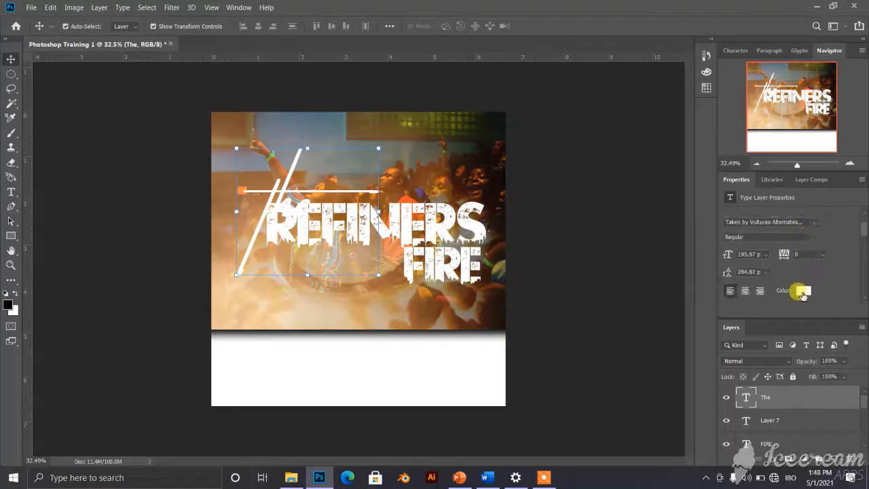
pyautogui.click(803, 292)
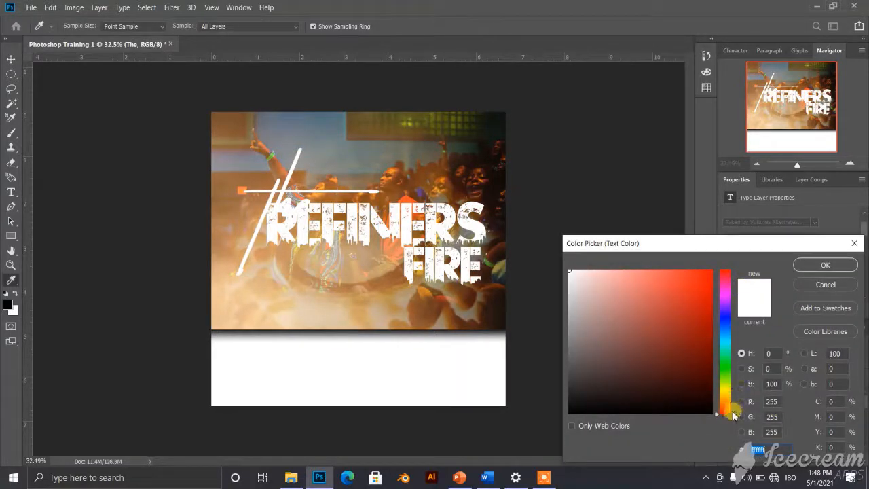
pyautogui.moveTo(733, 409); pyautogui.dragTo(713, 270)
pyautogui.click(710, 278)
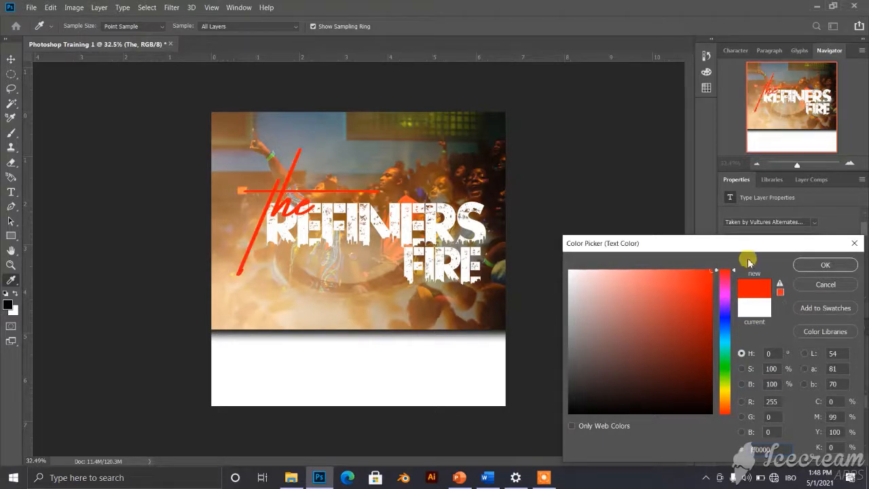
pyautogui.click(825, 265)
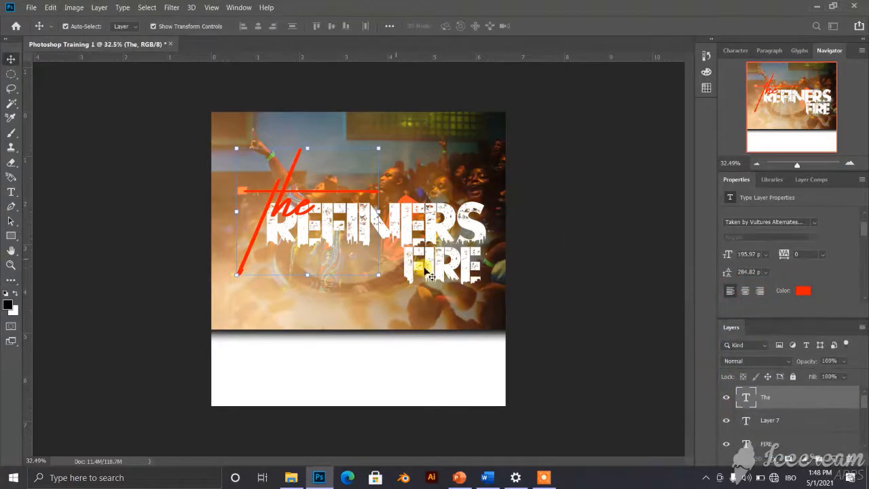
# - Recolor the large FIRE text to red ff0000 and shift it slightly right to line up with the end of REFINERS
pyautogui.click(432, 275)
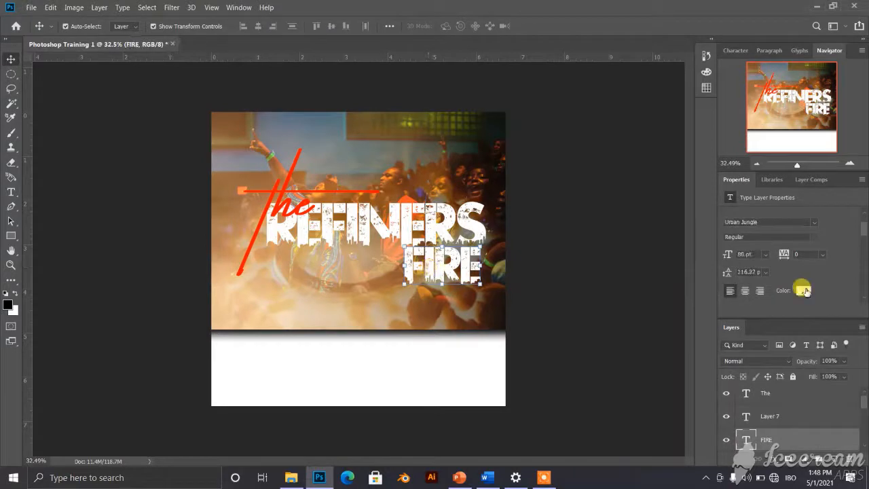
pyautogui.click(803, 291)
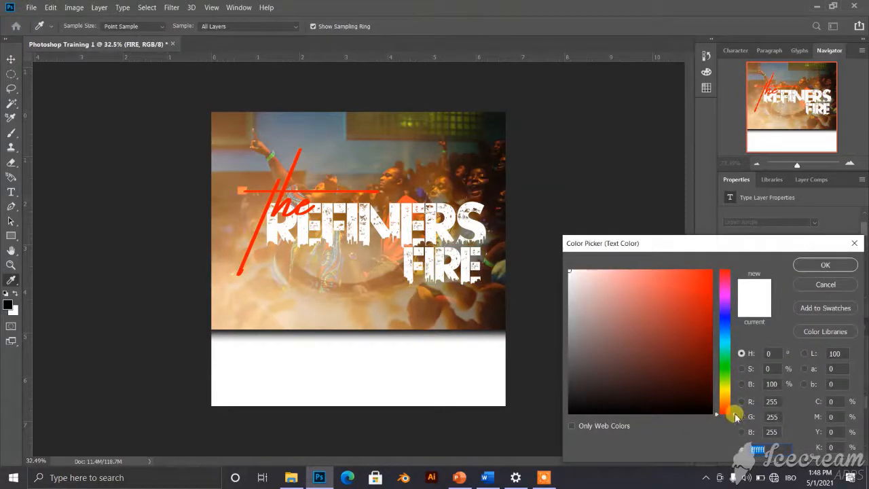
pyautogui.moveTo(735, 417); pyautogui.dragTo(733, 262)
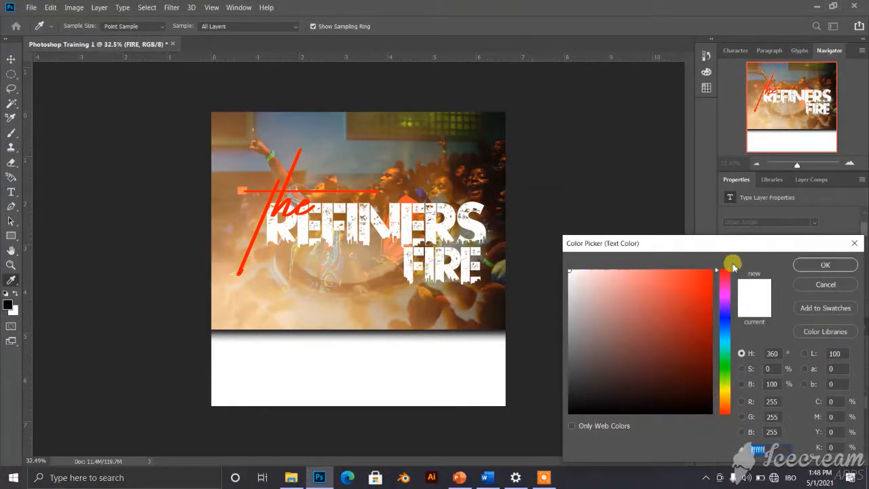
pyautogui.click(709, 277)
pyautogui.click(825, 265)
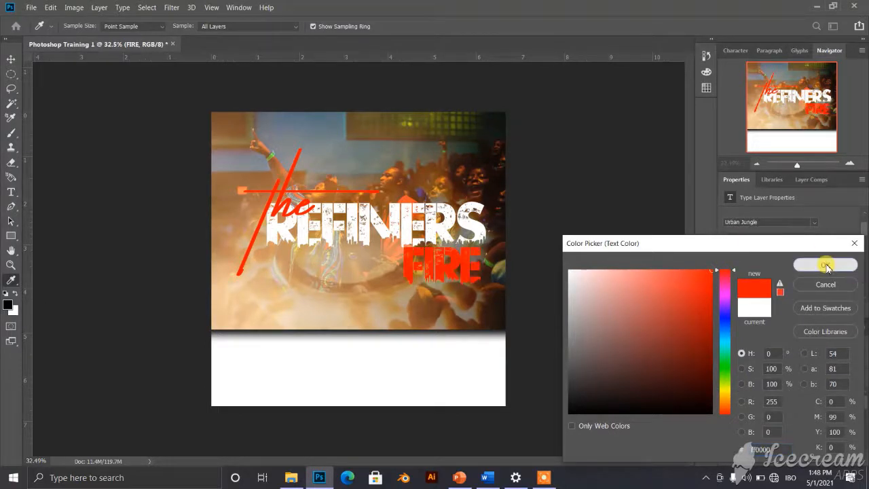
pyautogui.moveTo(424, 263); pyautogui.dragTo(451, 262)
pyautogui.click(549, 213)
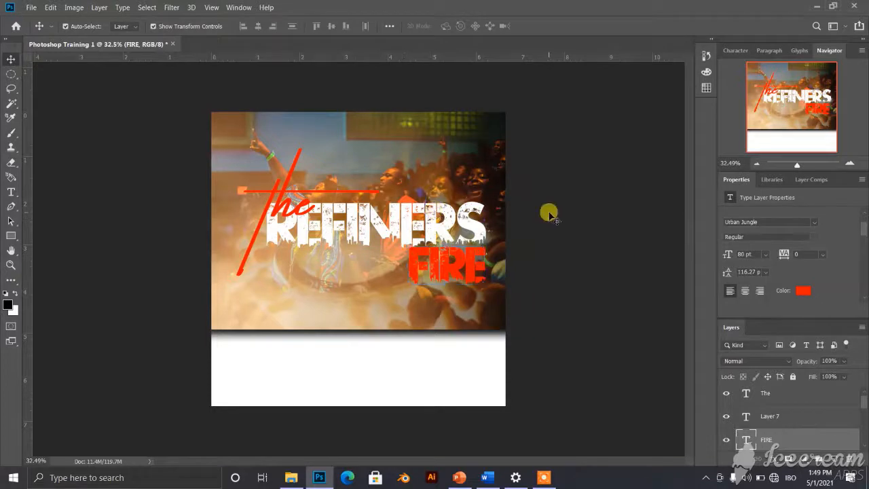
# - Enable a Drop Shadow layer style on the REFINERS text and show its settings
pyautogui.click(416, 226)
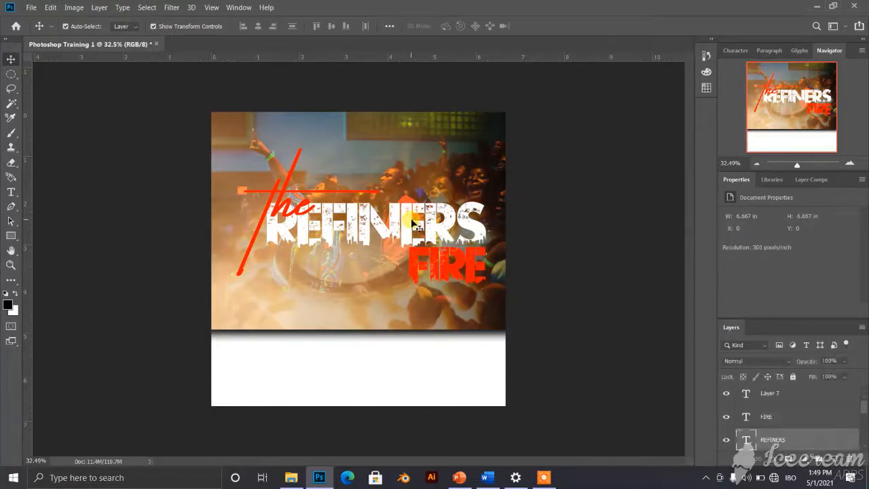
pyautogui.rightClick(799, 440)
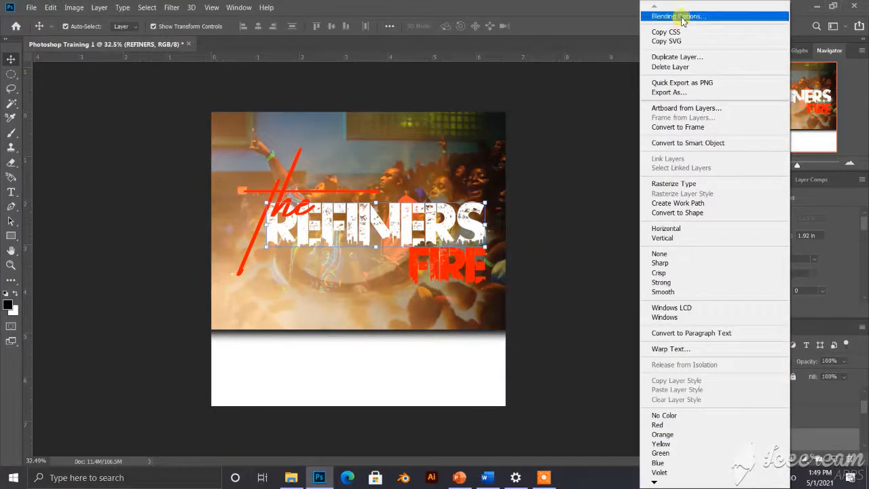
pyautogui.click(681, 17)
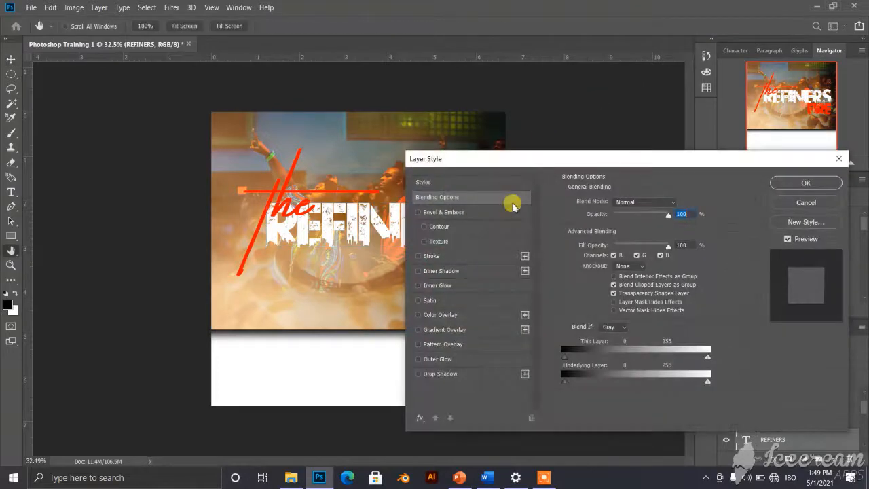
pyautogui.moveTo(588, 166); pyautogui.dragTo(655, 137)
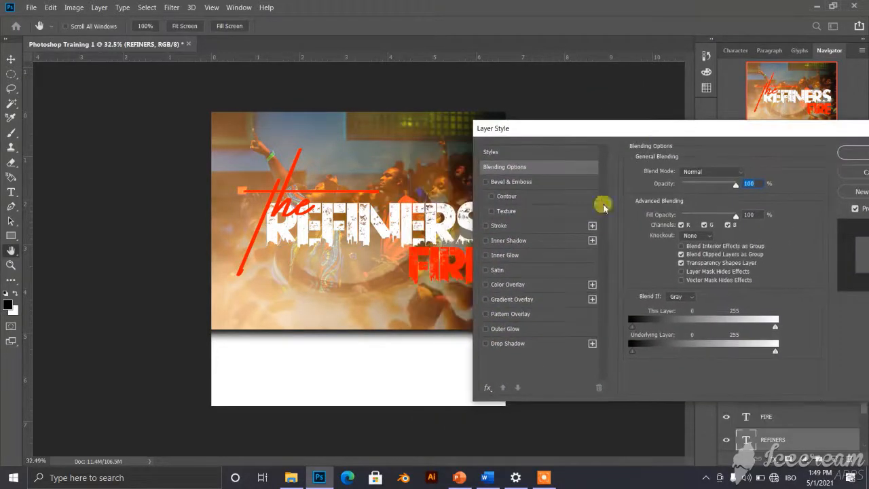
pyautogui.click(486, 344)
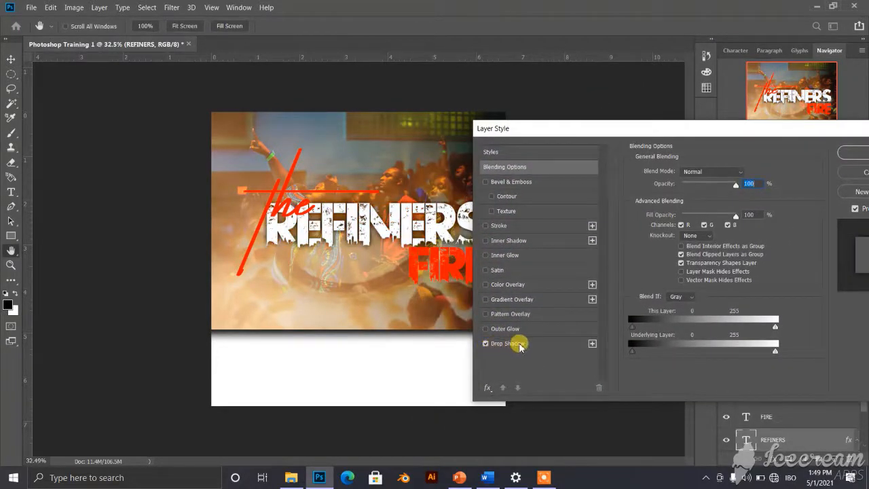
pyautogui.click(519, 344)
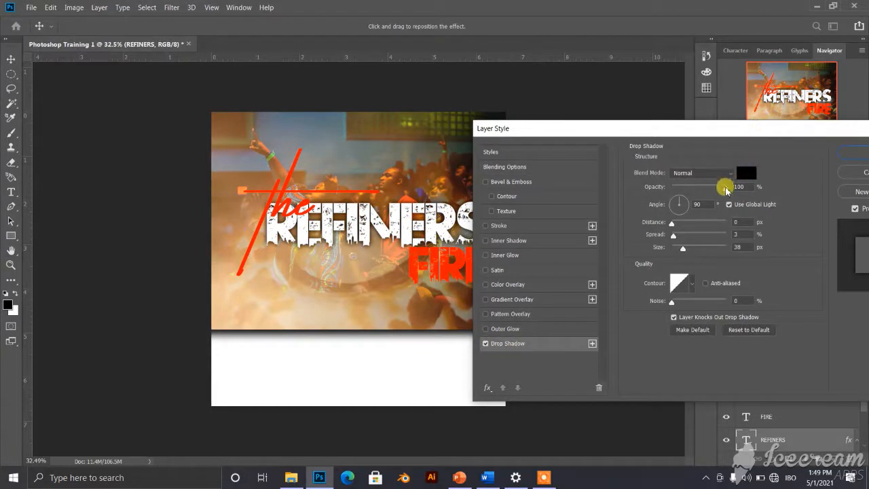
# - Set the REFINERS drop shadow to 100% opacity and 5 px distance, and apply the layer style
pyautogui.moveTo(726, 188)
pyautogui.mouseDown()
pyautogui.moveTo(715, 188)
pyautogui.moveTo(728, 189)
pyautogui.mouseUp()
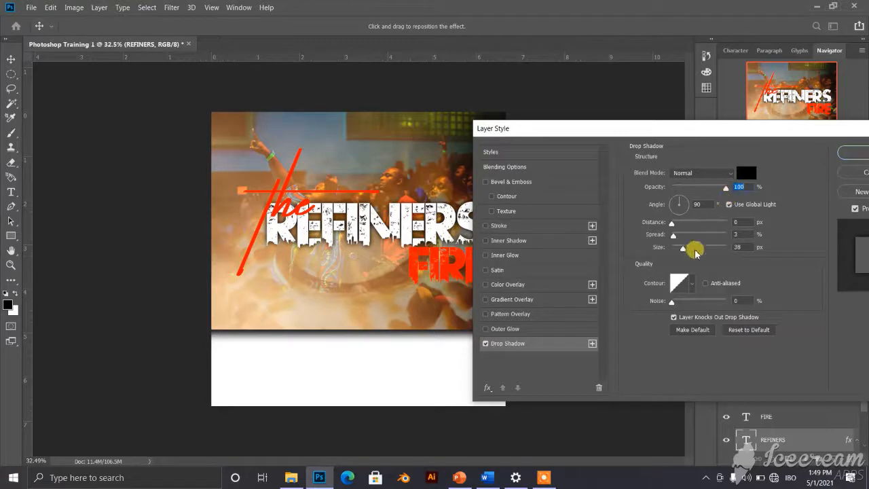
pyautogui.moveTo(682, 255); pyautogui.dragTo(677, 228)
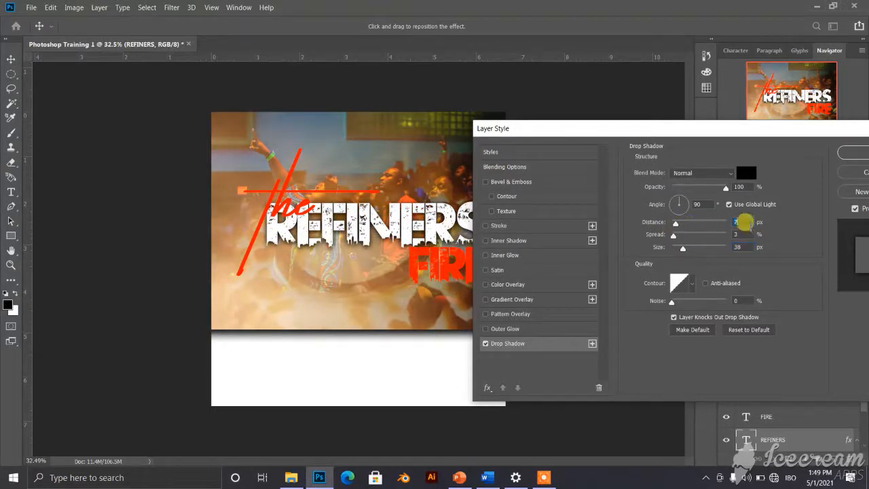
pyautogui.moveTo(745, 221); pyautogui.dragTo(724, 219)
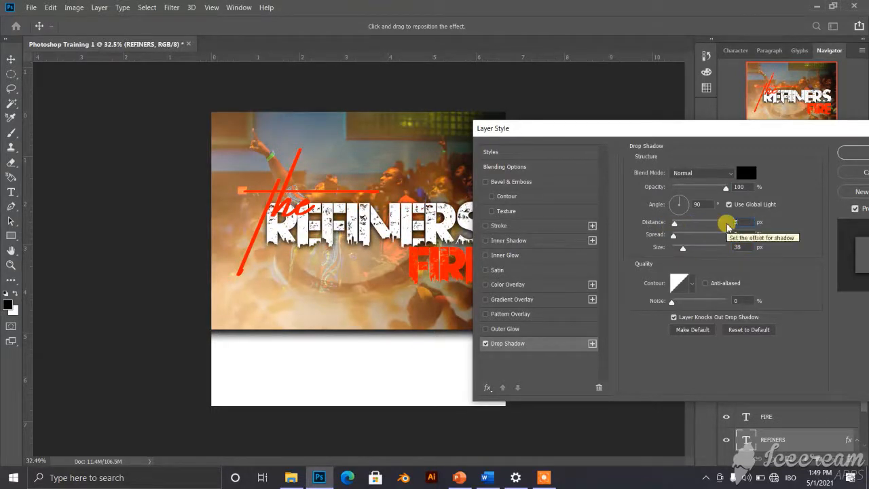
pyautogui.press('Return')
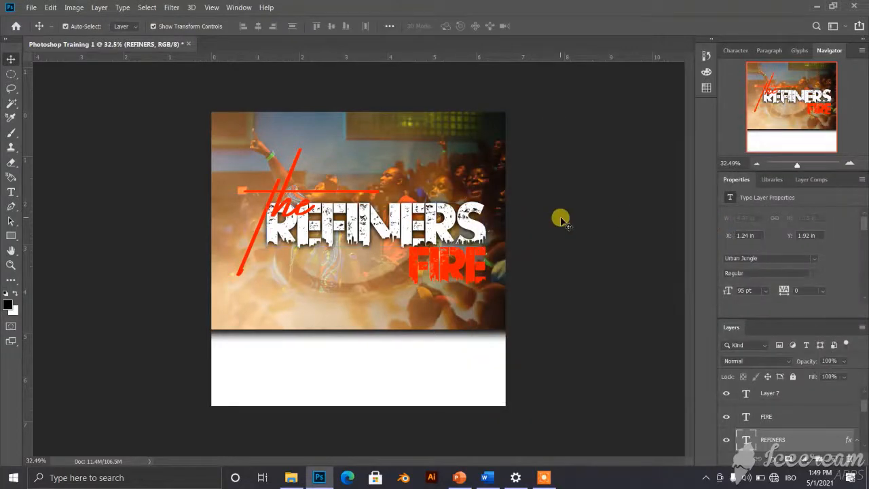
pyautogui.click(557, 221)
# - Check the title up close and review the Drop Shadow settings applied to the REFINERS text
pyautogui.scroll(5, 331, 227)
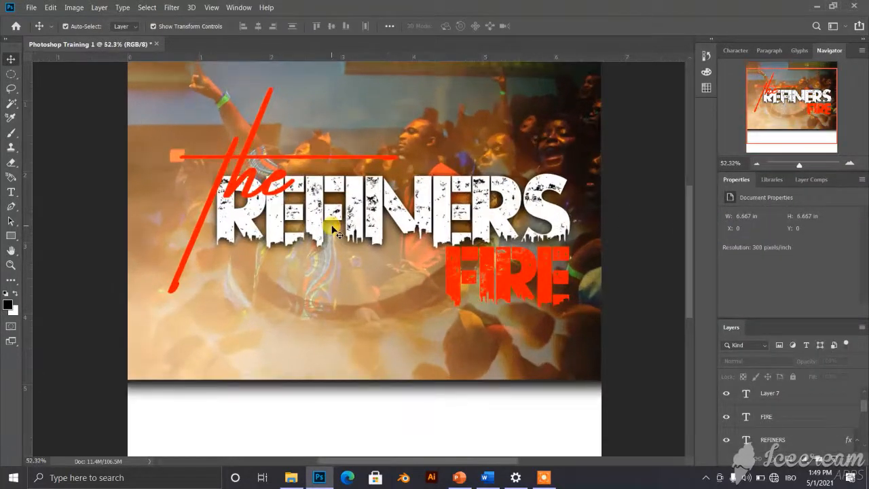
pyautogui.scroll(-5, 331, 227)
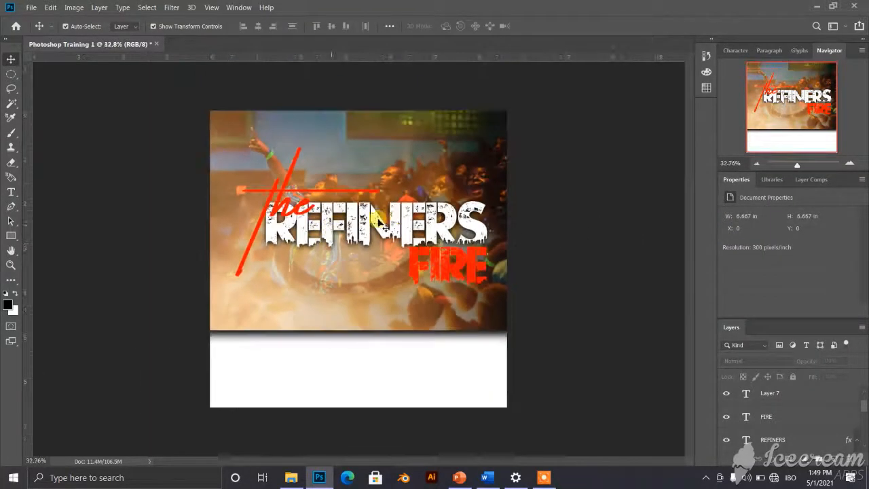
pyautogui.rightClick(779, 442)
pyautogui.click(653, 18)
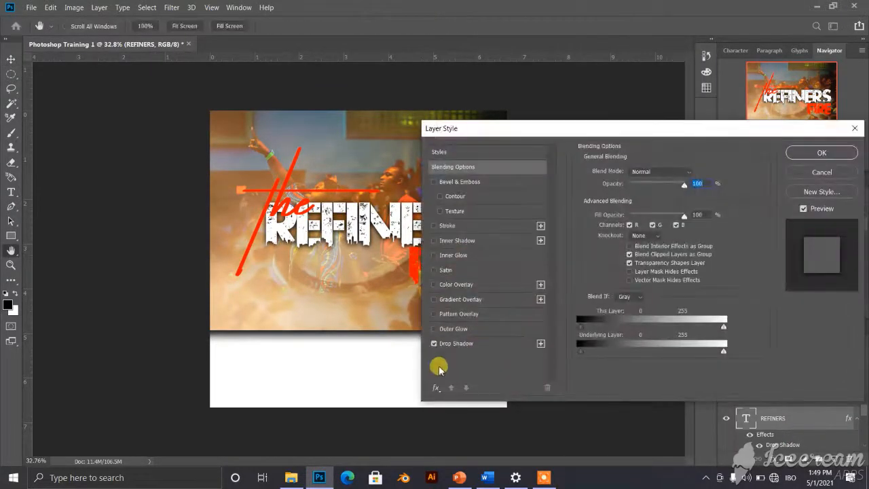
pyautogui.click(483, 345)
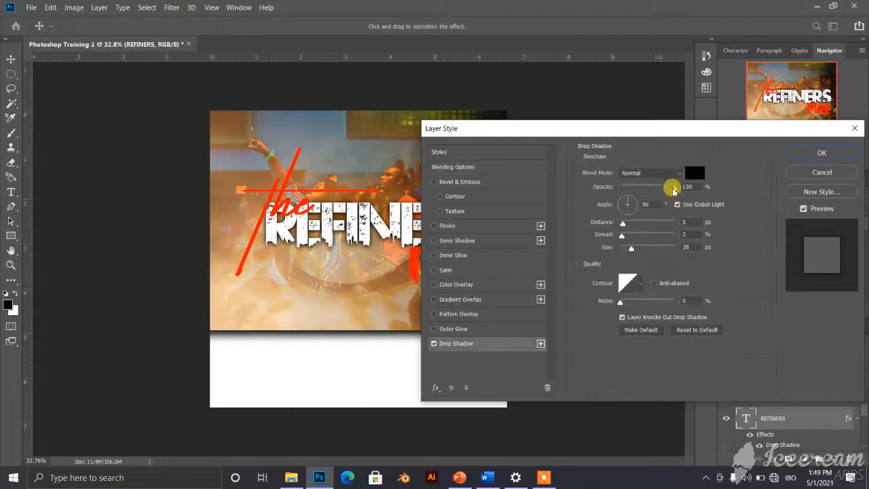
pyautogui.moveTo(679, 190); pyautogui.dragTo(693, 184)
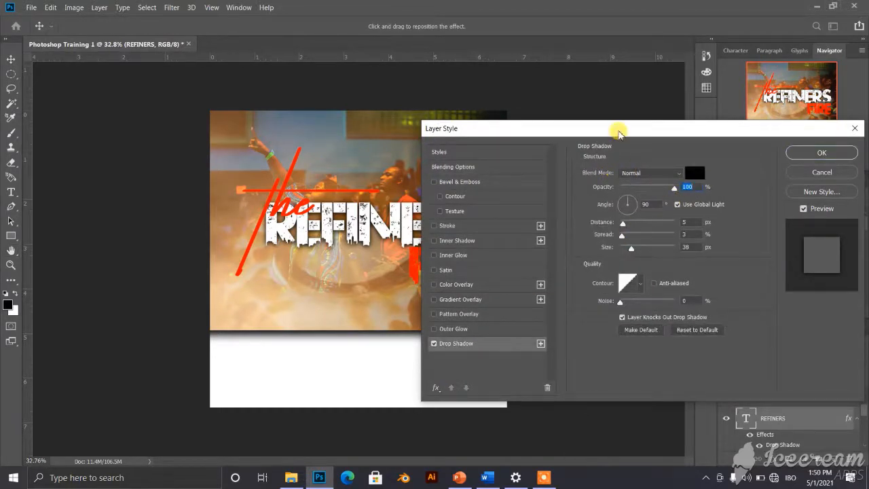
pyautogui.moveTo(620, 132); pyautogui.dragTo(636, 128)
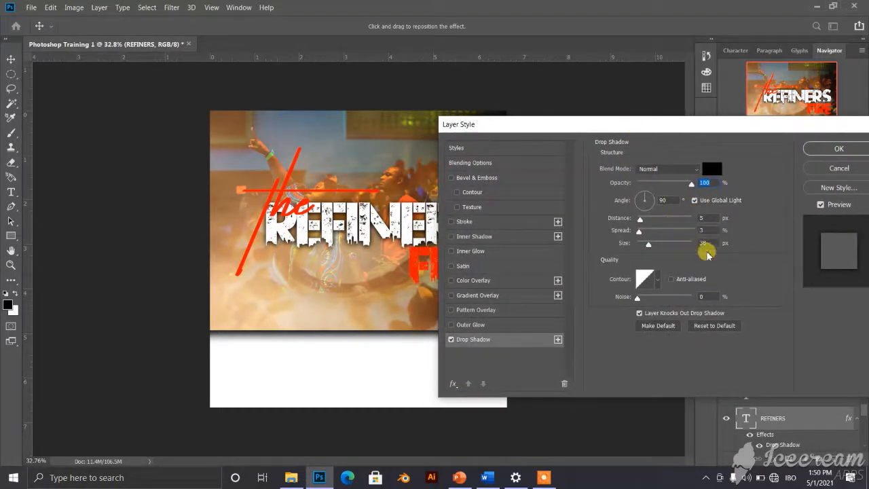
pyautogui.click(831, 148)
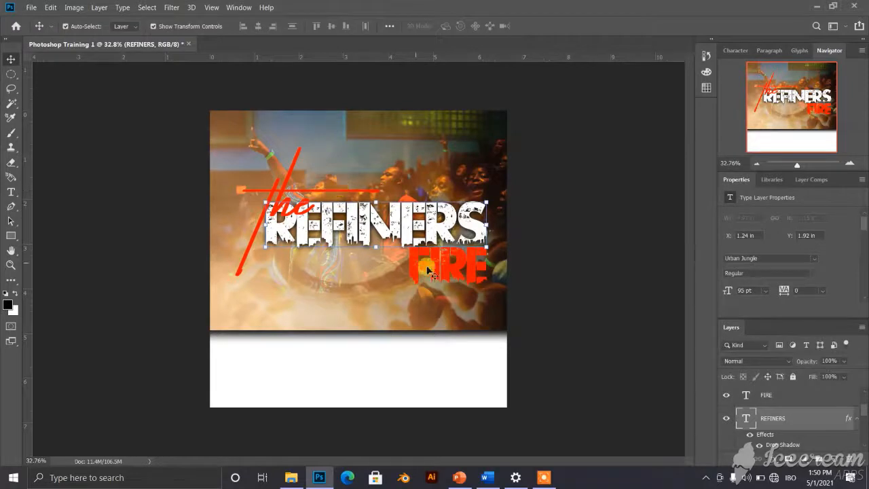
# - Add a Drop Shadow layer style to the red FIRE text and apply it
pyautogui.click(438, 271)
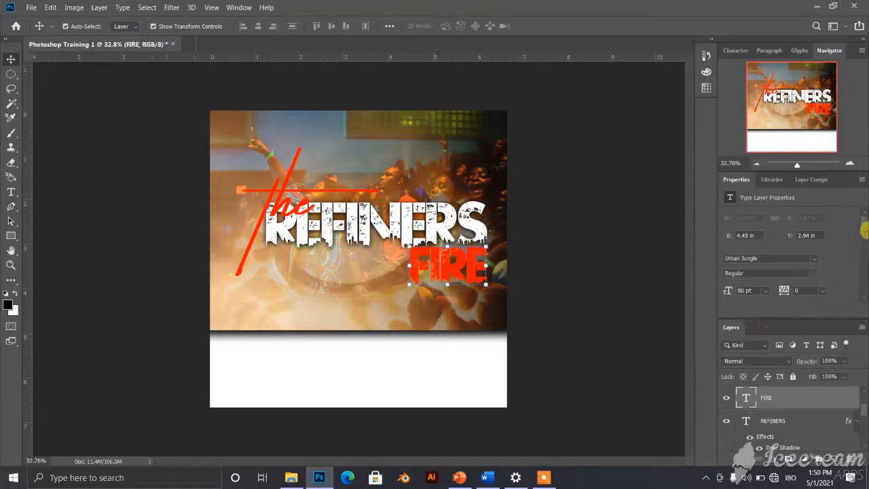
pyautogui.moveTo(863, 225)
pyautogui.mouseDown()
pyautogui.moveTo(865, 255)
pyautogui.moveTo(864, 236)
pyautogui.mouseUp()
pyautogui.click(802, 232)
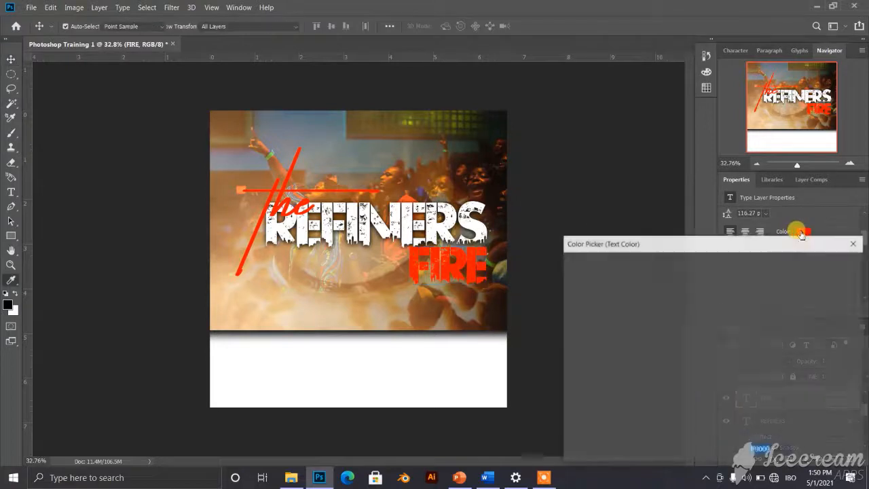
pyautogui.click(853, 243)
pyautogui.rightClick(777, 400)
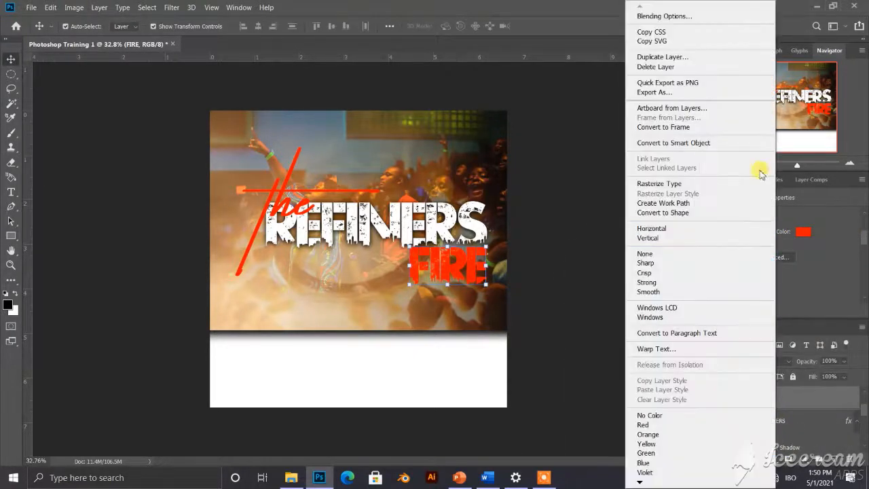
pyautogui.click(691, 18)
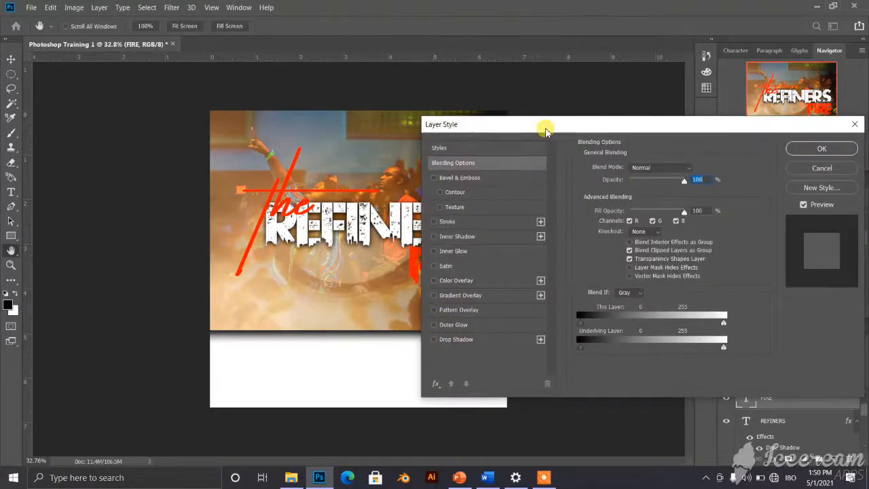
pyautogui.moveTo(545, 130); pyautogui.dragTo(610, 107)
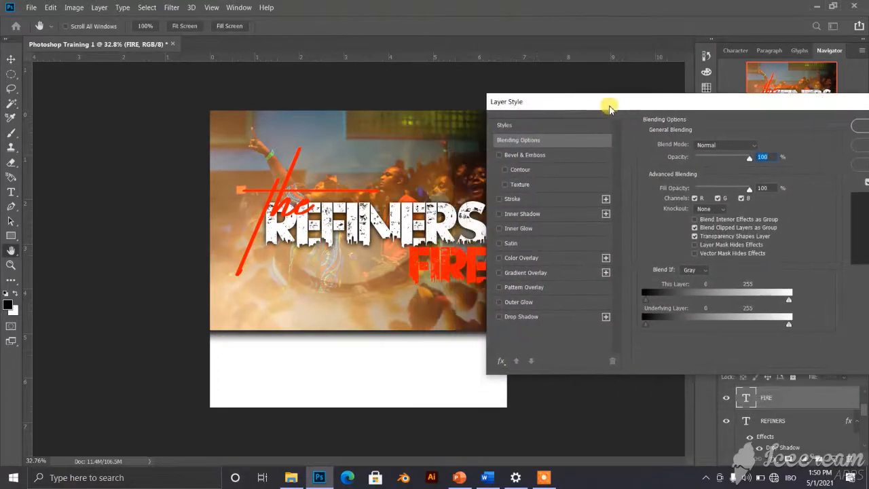
pyautogui.click(500, 317)
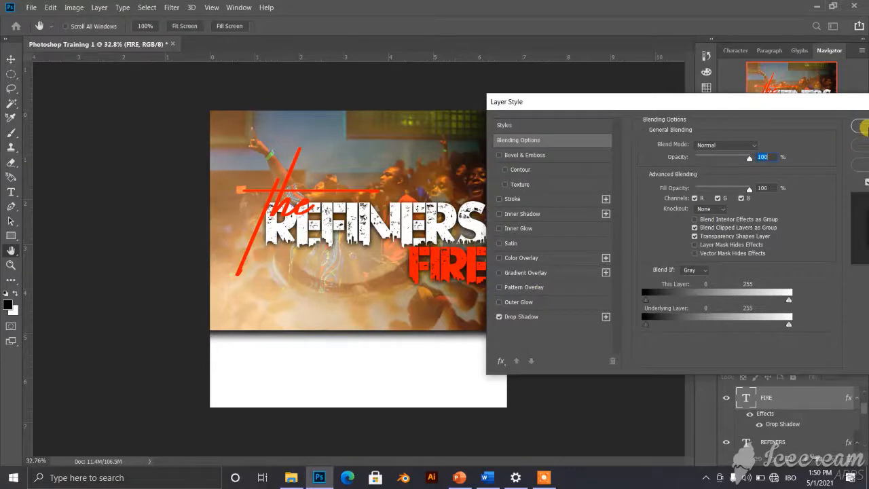
pyautogui.click(861, 127)
# - Add a Drop Shadow layer style to the script word The and apply it
pyautogui.click(284, 195)
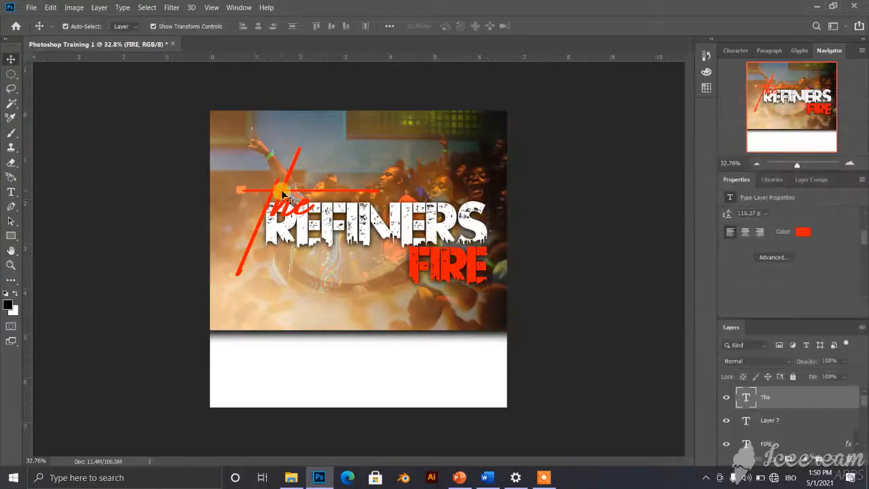
pyautogui.rightClick(787, 399)
pyautogui.click(716, 15)
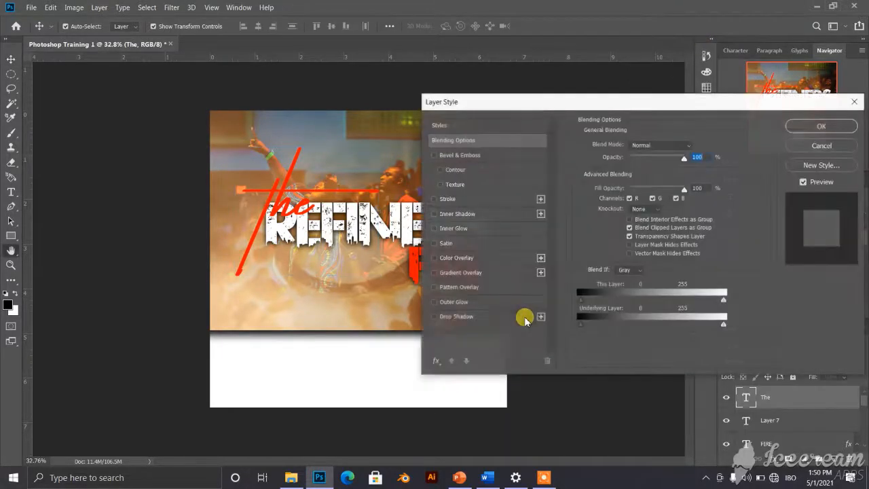
pyautogui.click(435, 318)
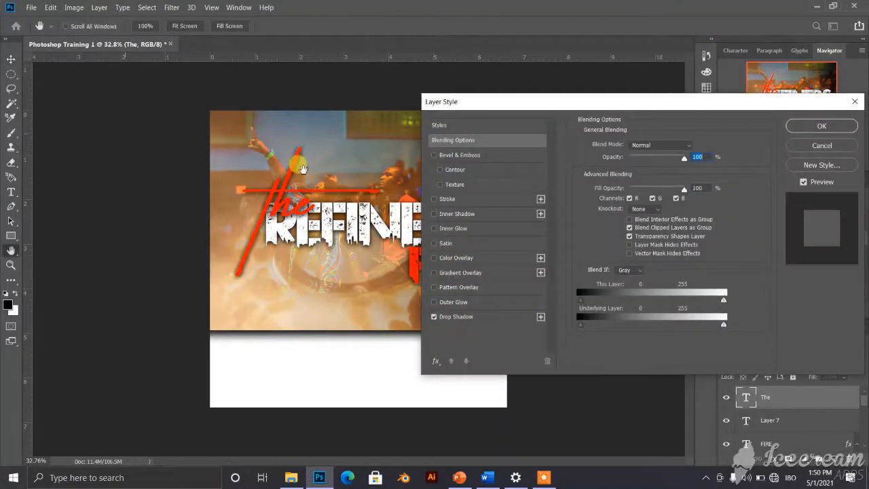
pyautogui.click(839, 124)
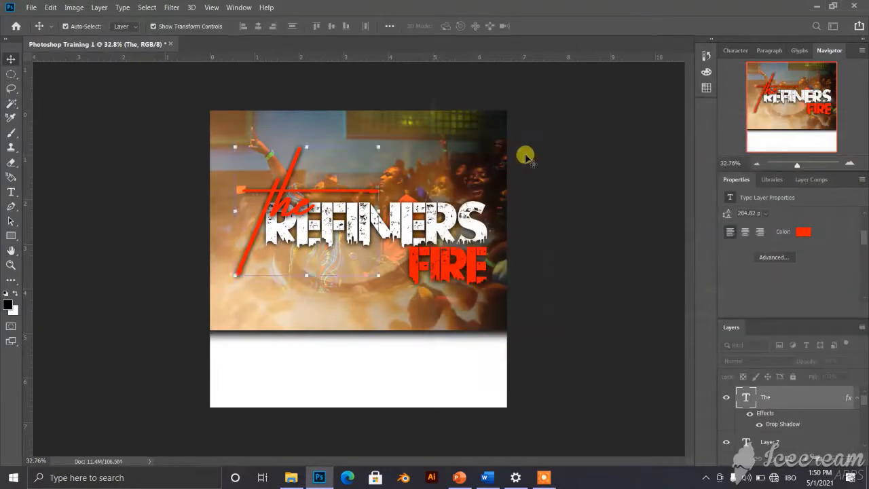
pyautogui.click(535, 175)
# - Scale the script word The down to about 38% and place it over the R of REFINERS
pyautogui.click(289, 203)
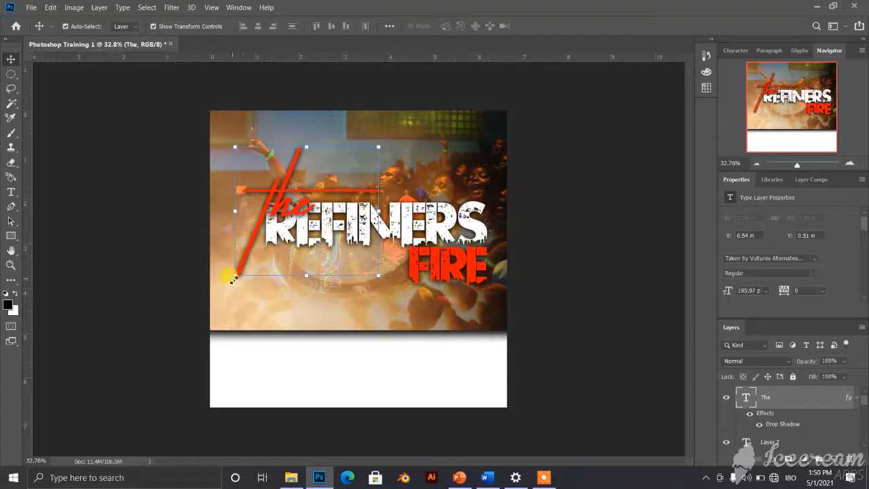
pyautogui.moveTo(231, 279); pyautogui.dragTo(318, 150)
pyautogui.moveTo(340, 208); pyautogui.dragTo(284, 203)
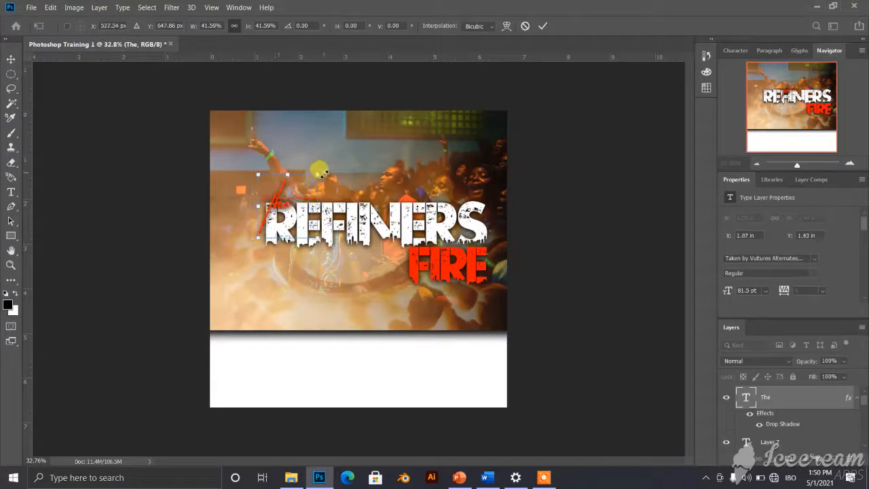
pyautogui.moveTo(317, 174); pyautogui.dragTo(310, 181)
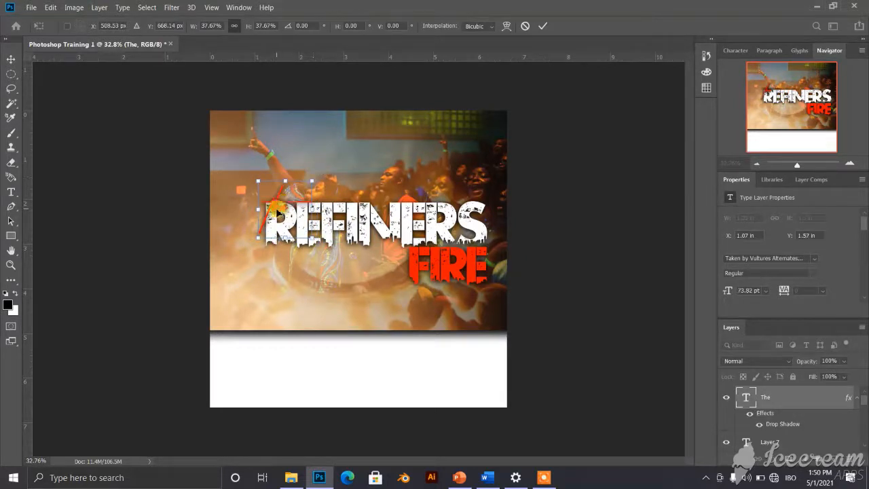
pyautogui.moveTo(276, 212)
pyautogui.mouseDown()
pyautogui.moveTo(279, 205)
pyautogui.moveTo(275, 216)
pyautogui.mouseUp()
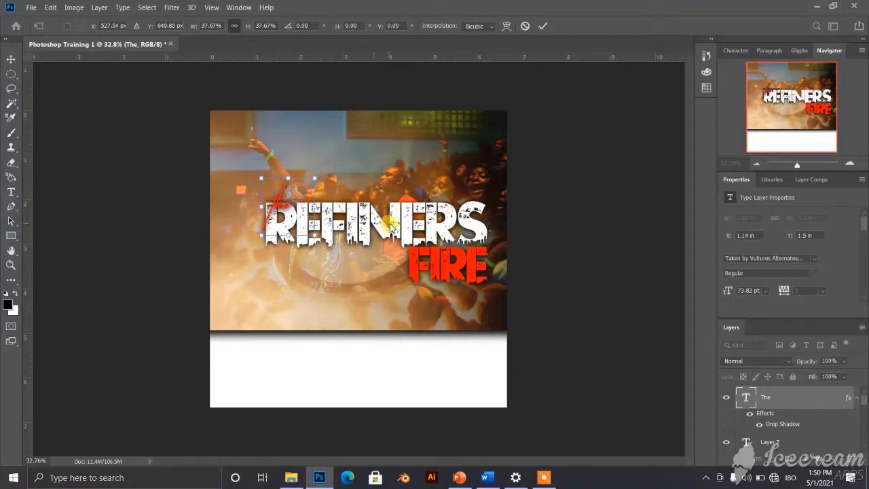
pyautogui.click(545, 26)
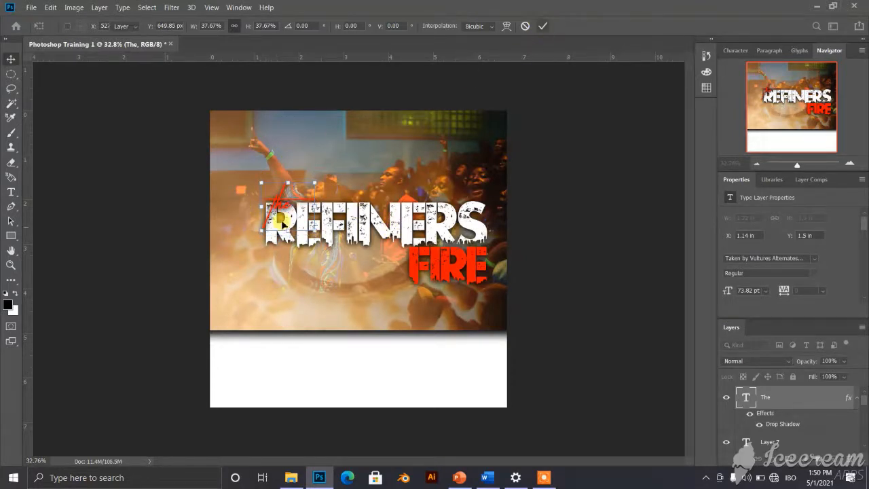
# - Scale The, REFINERS and FIRE together to about 84% and move them toward the flyer's right edge
pyautogui.scroll(3, 287, 217)
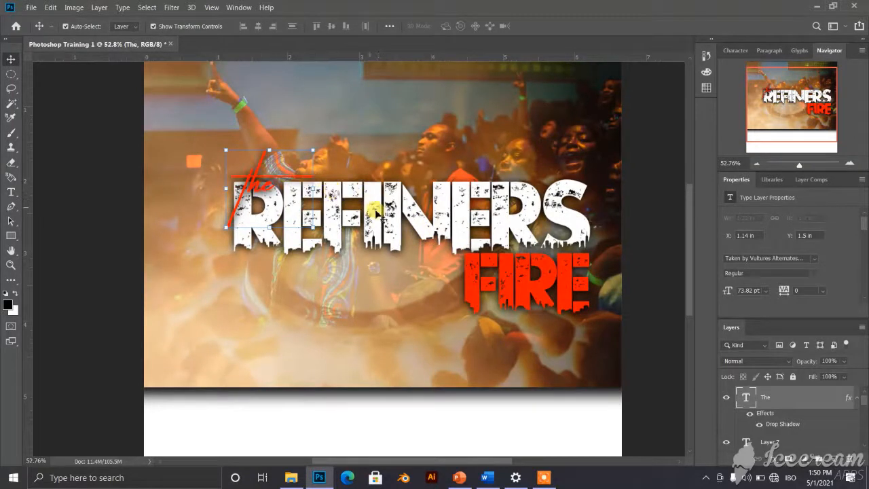
pyautogui.keyDown('shift'); pyautogui.click(393, 198); pyautogui.keyUp('shift')
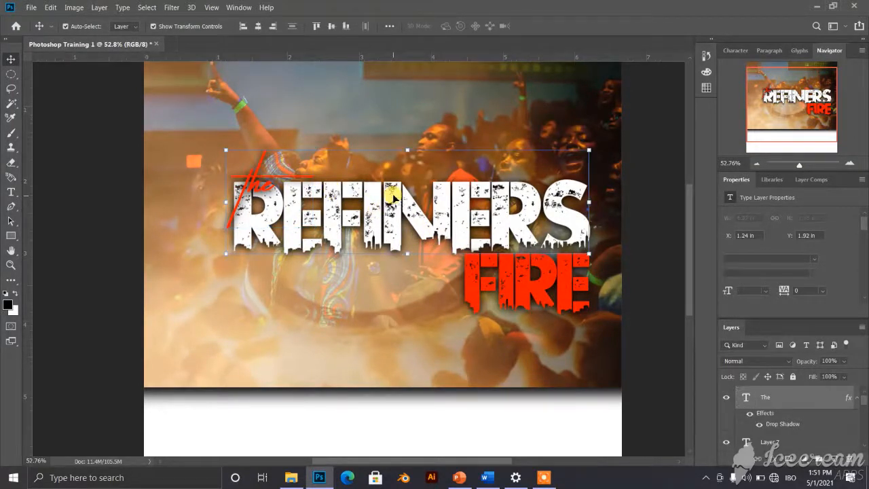
pyautogui.keyDown('shift'); pyautogui.click(514, 285); pyautogui.keyUp('shift')
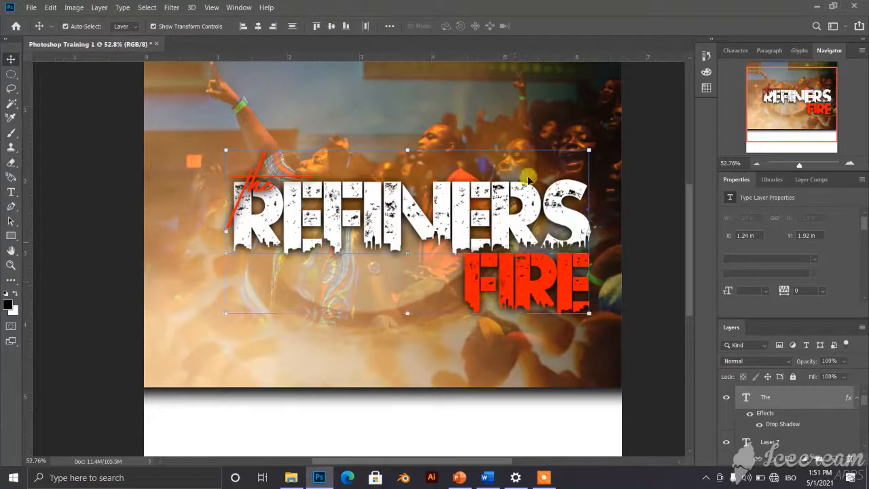
pyautogui.moveTo(588, 313); pyautogui.dragTo(537, 262)
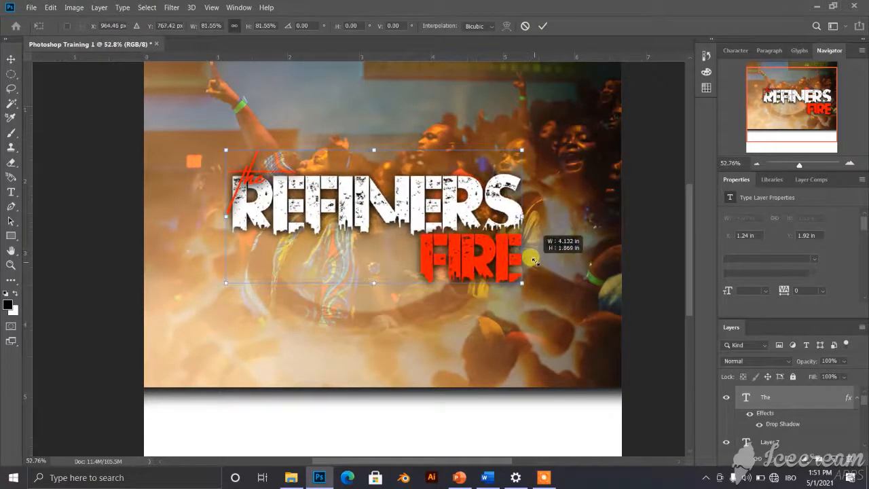
pyautogui.moveTo(366, 195); pyautogui.dragTo(393, 208)
pyautogui.scroll(-2, 442, 189)
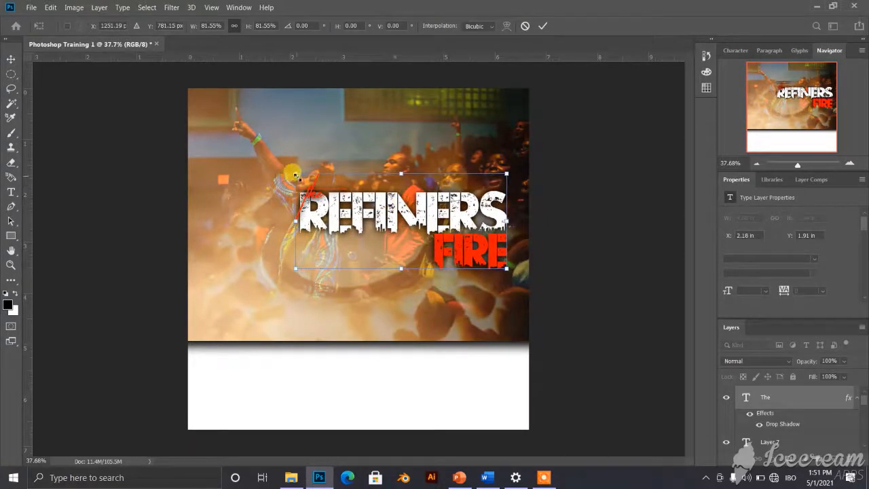
pyautogui.moveTo(295, 176); pyautogui.dragTo(289, 171)
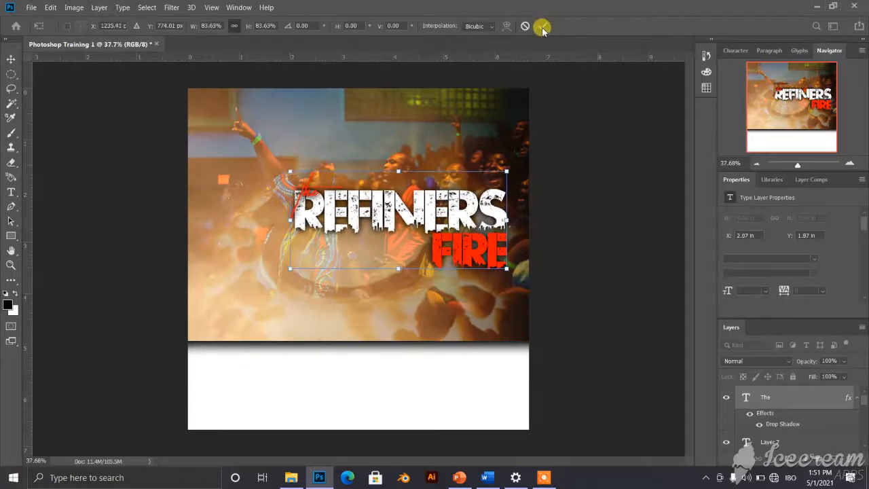
pyautogui.click(543, 29)
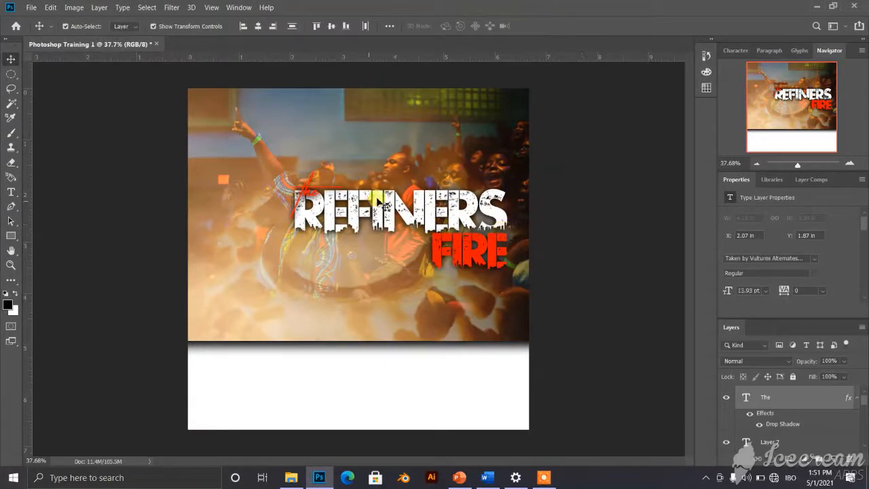
pyautogui.click(378, 199)
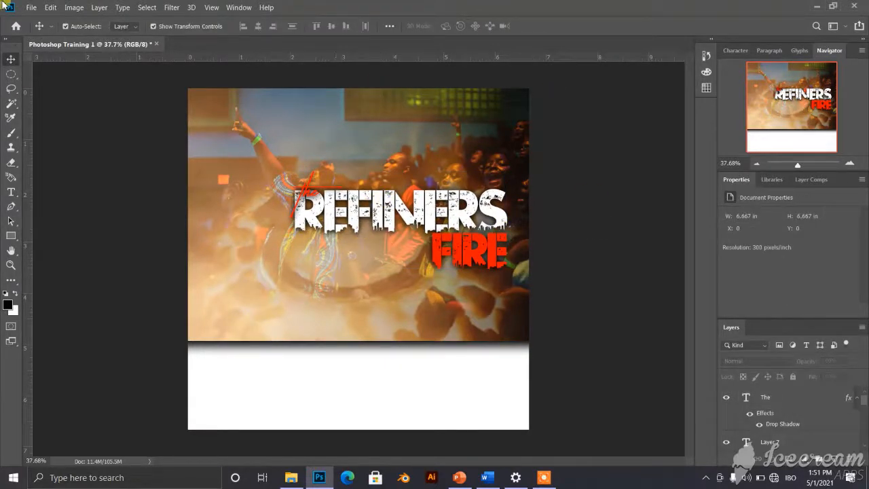
# - Place the Apostle1 image from the Design 1 folder into the flyer as an embedded object
pyautogui.click(32, 8)
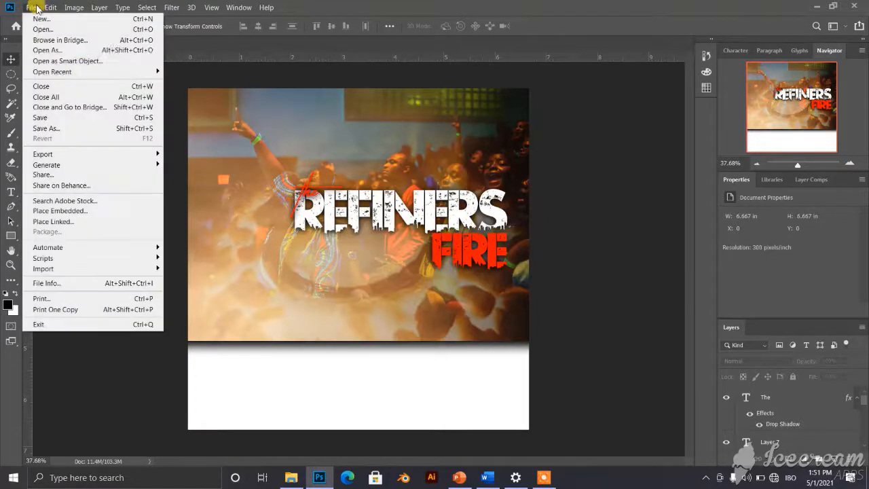
pyautogui.click(75, 211)
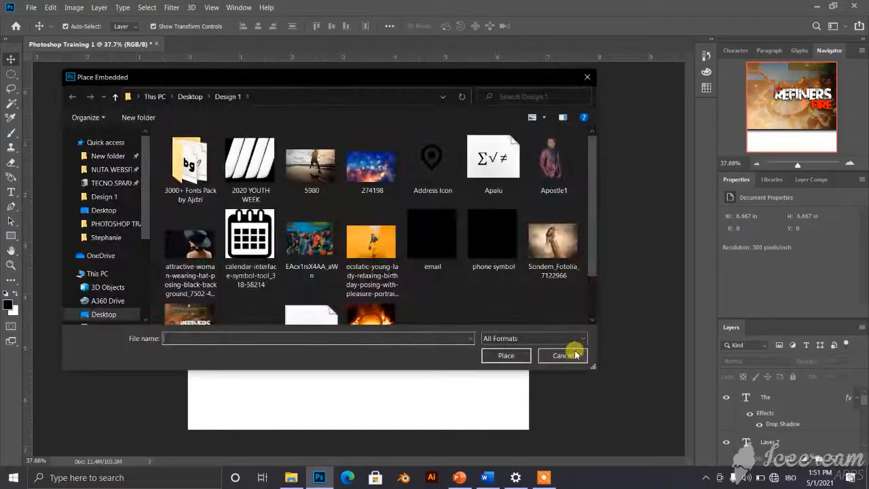
pyautogui.click(555, 171)
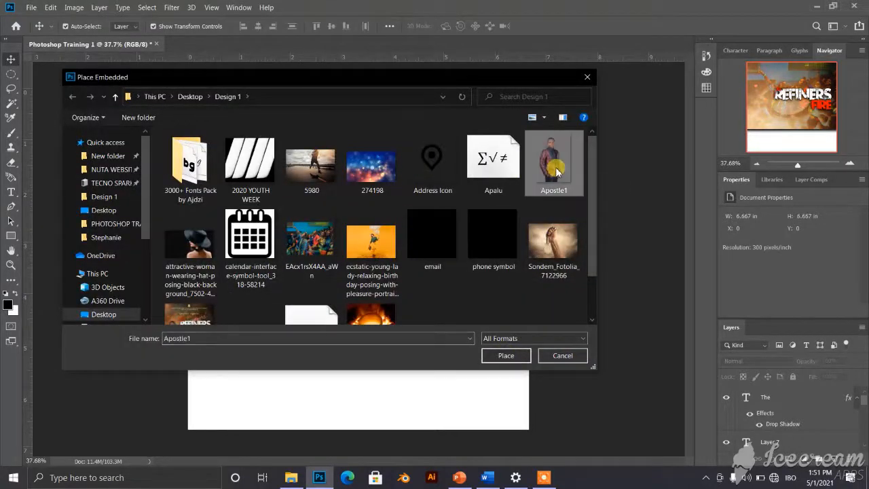
pyautogui.click(521, 357)
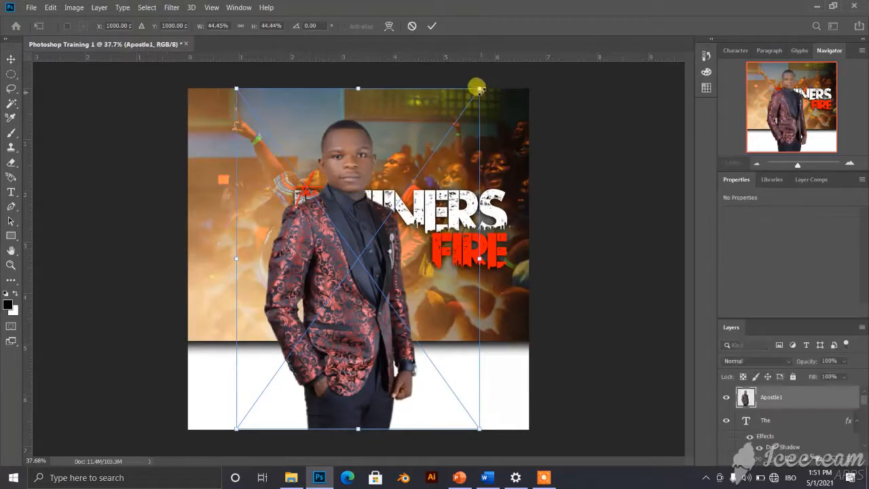
# - Scale the Apostle1 cutout to about 34.5% and move it to the flyer's lower left edge, beside the title
pyautogui.moveTo(478, 88); pyautogui.dragTo(424, 165)
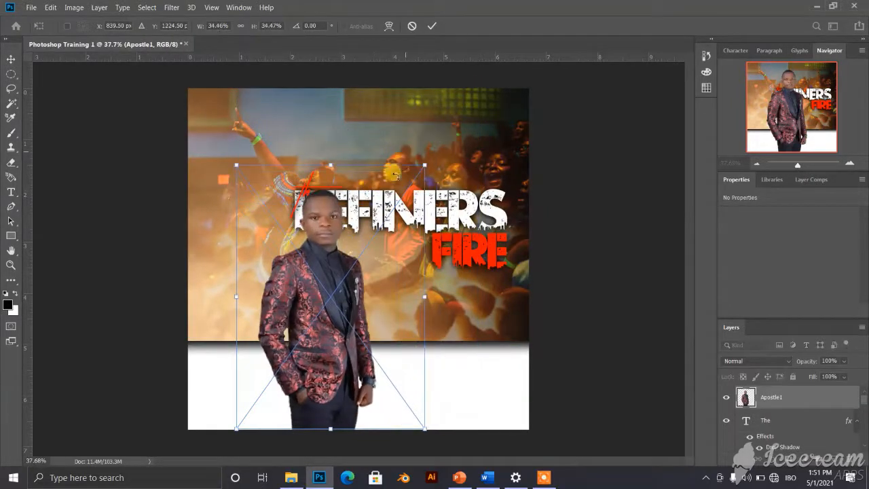
pyautogui.click(435, 25)
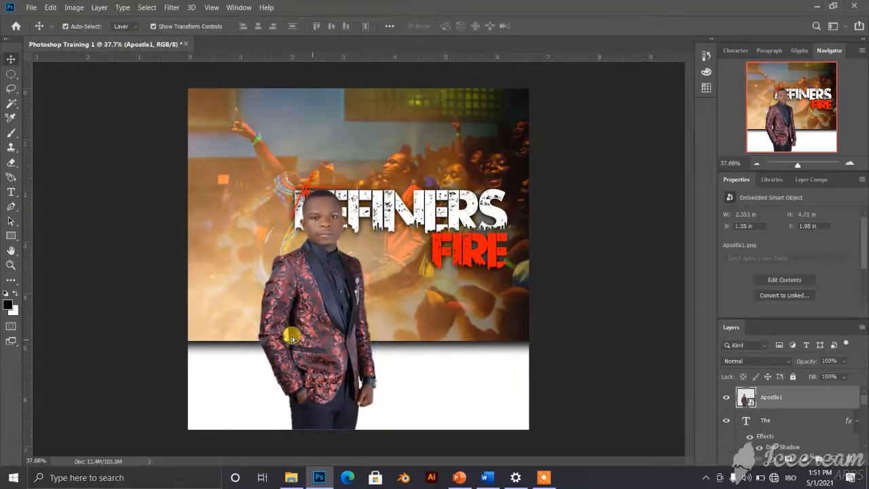
pyautogui.moveTo(311, 343); pyautogui.dragTo(230, 321)
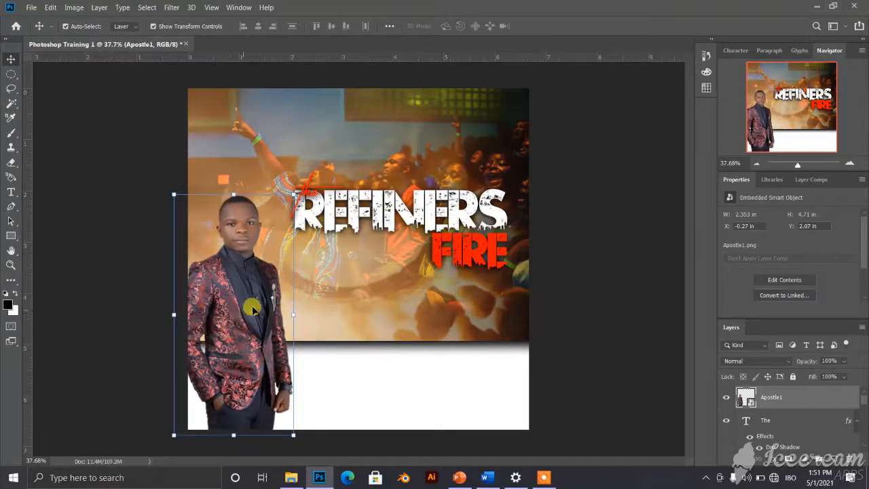
# - Reposition the Apostle1 photo along the poster's lower-left edge, at about X -0.14 in and Y 2.22 in
pyautogui.scroll(2, 215, 309)
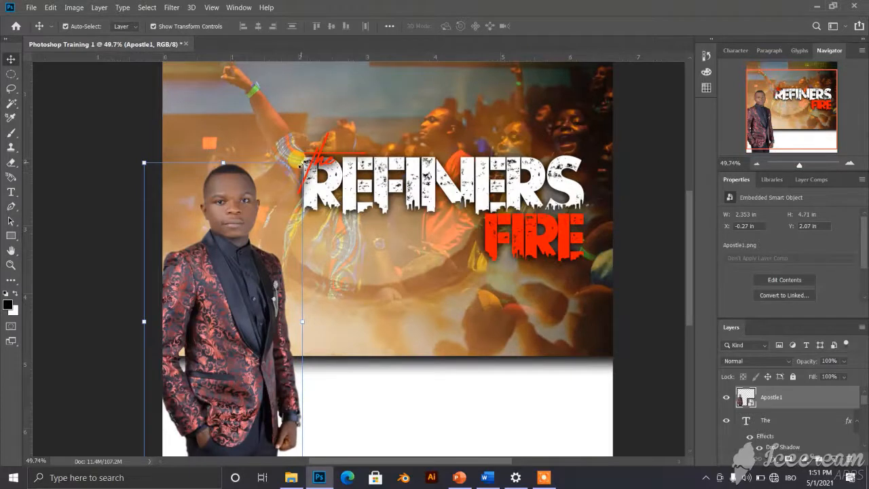
pyautogui.moveTo(299, 165); pyautogui.dragTo(379, 124)
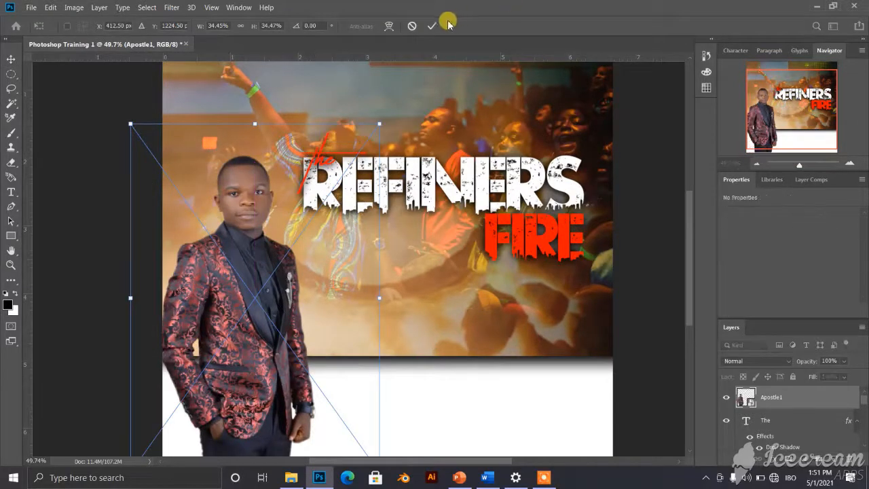
pyautogui.click(429, 26)
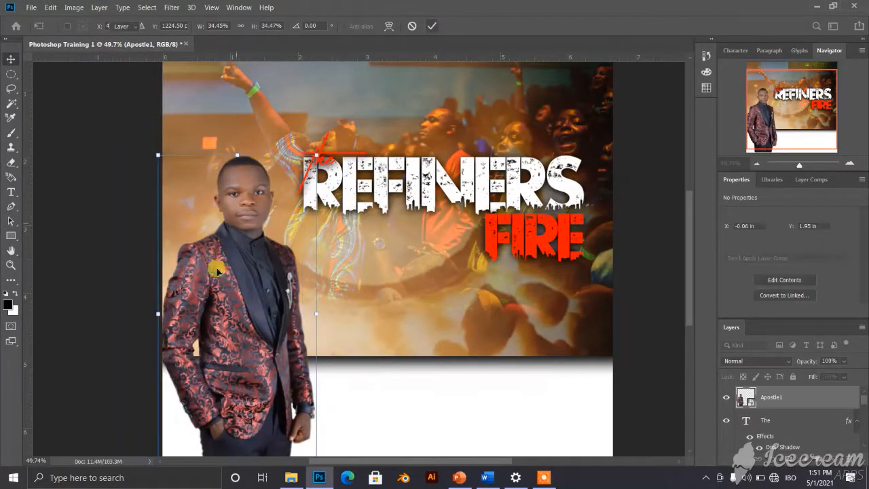
pyautogui.moveTo(234, 311); pyautogui.dragTo(246, 344)
pyautogui.scroll(-3, 231, 332)
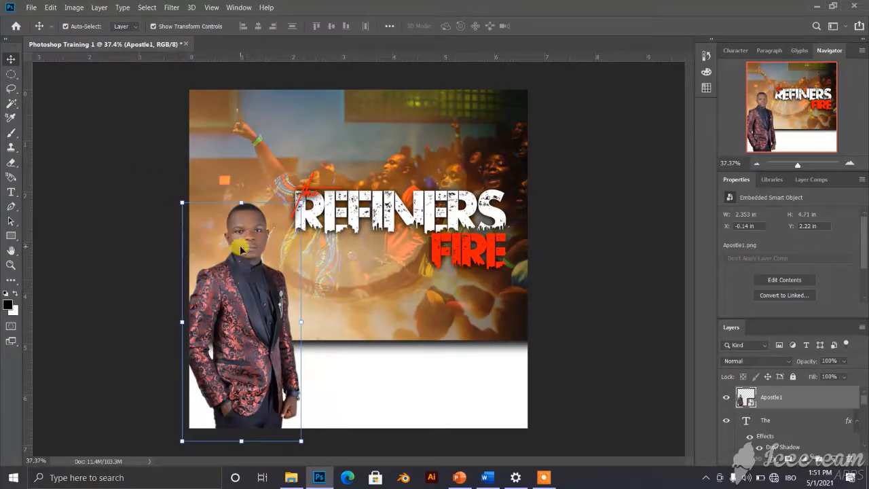
# - Darken the Apostle1 photo with a Curves adjustment on the RGB channel, placing a point at input 68, output 36
pyautogui.scroll(8, 241, 249)
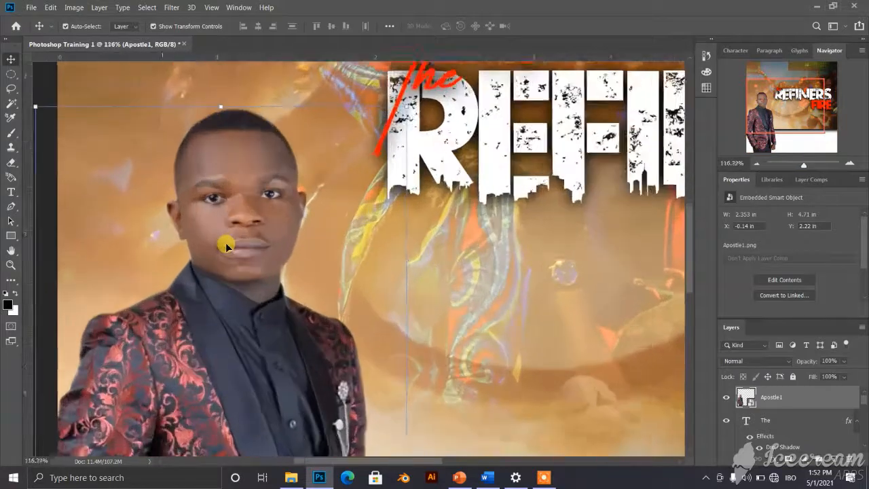
pyautogui.scroll(-4, 226, 248)
pyautogui.scroll(-3, 226, 249)
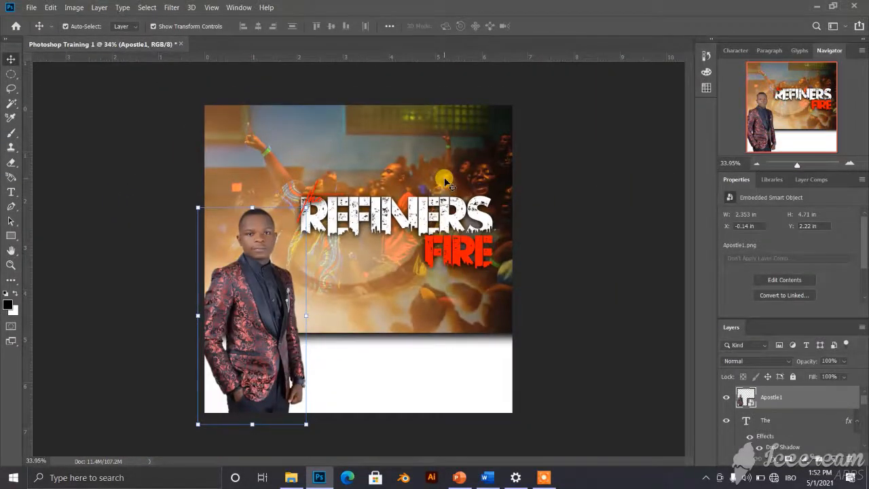
pyautogui.scroll(1, 322, 279)
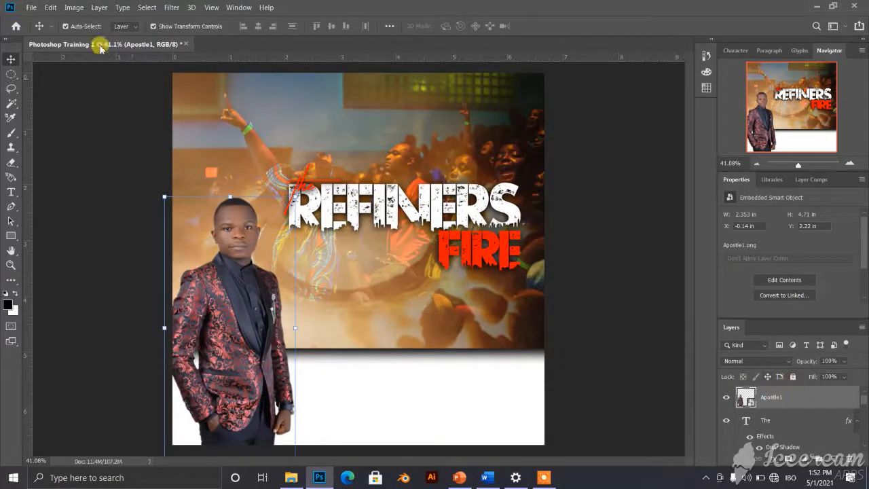
pyautogui.click(73, 8)
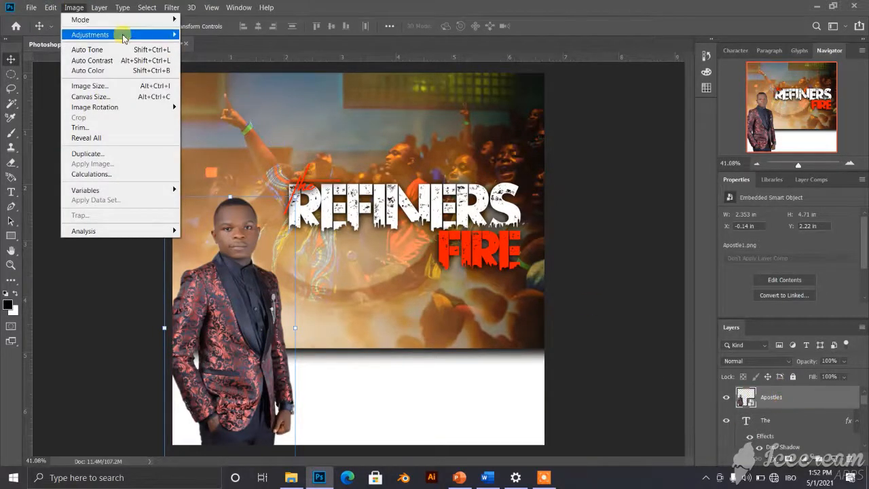
pyautogui.moveTo(120, 34)
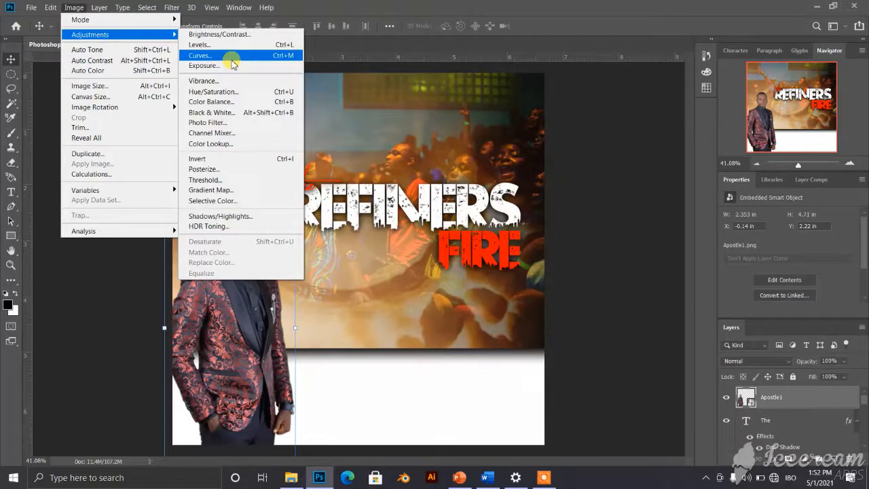
pyautogui.click(199, 55)
pyautogui.moveTo(373, 63); pyautogui.dragTo(496, 65)
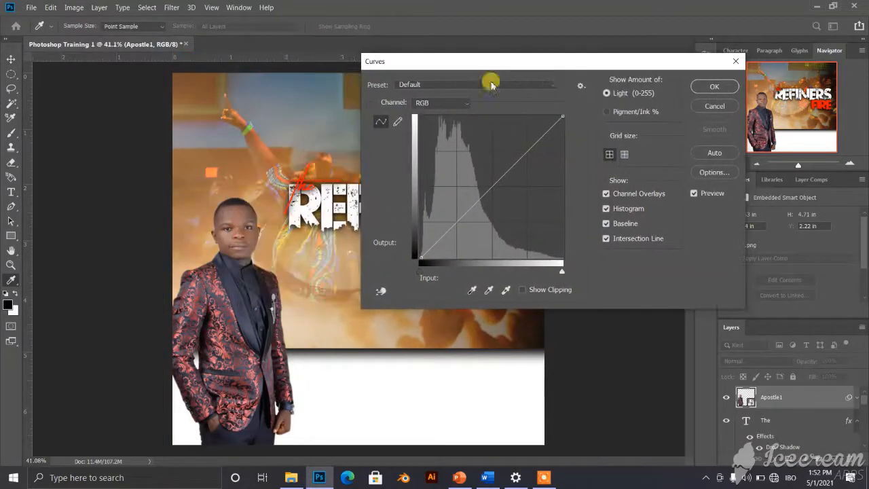
pyautogui.moveTo(452, 230); pyautogui.dragTo(459, 238)
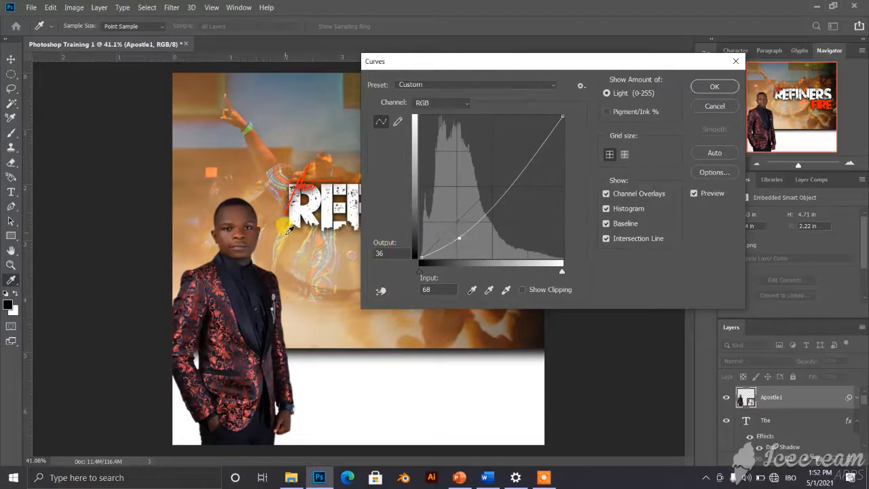
pyautogui.click(713, 87)
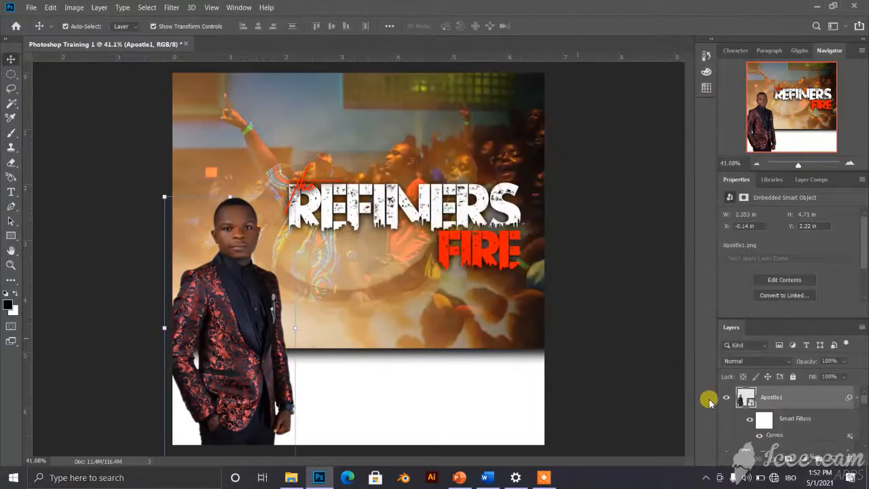
# - Add a drop shadow to the Apostle1 layer through its blending options, and deselect the layer
pyautogui.rightClick(773, 402)
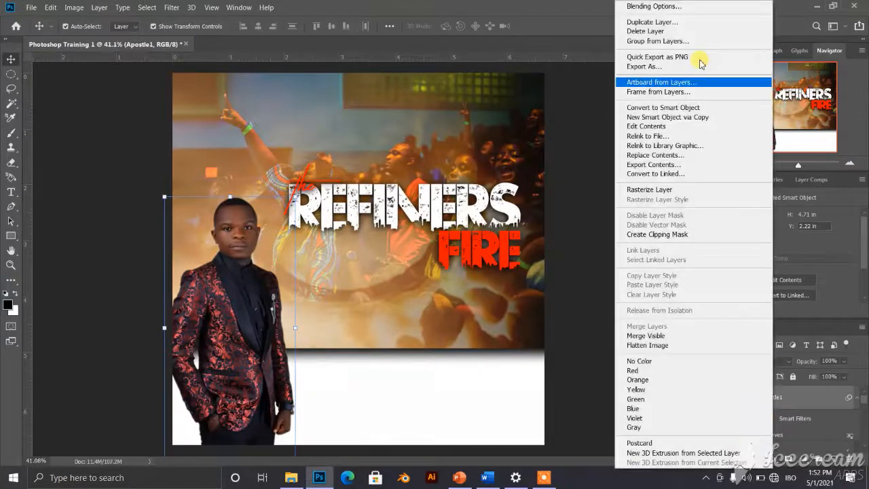
pyautogui.click(679, 9)
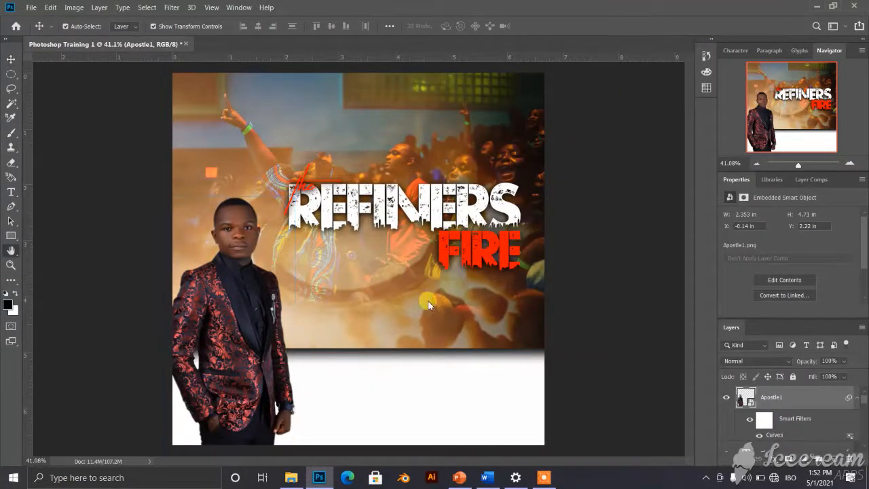
pyautogui.click(434, 317)
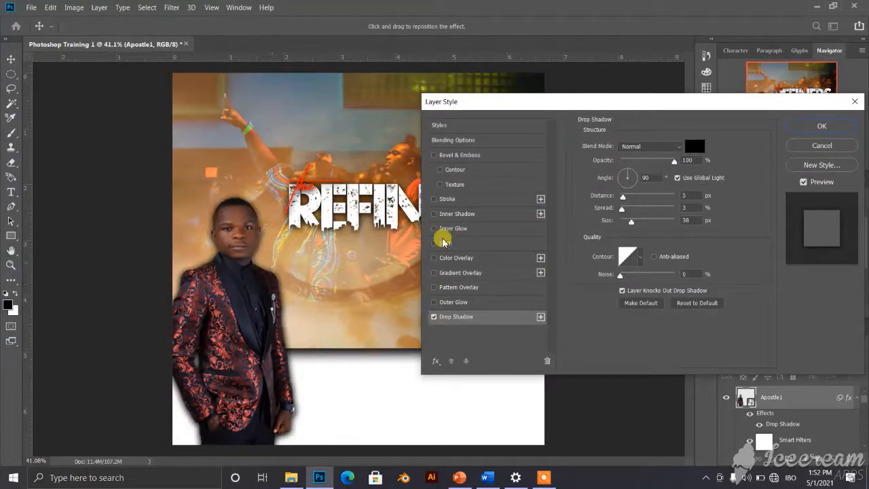
pyautogui.click(822, 128)
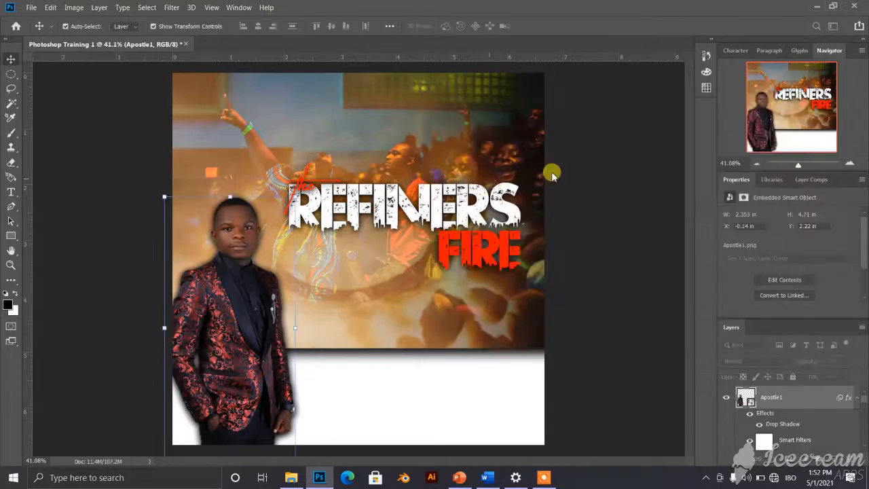
pyautogui.click(141, 283)
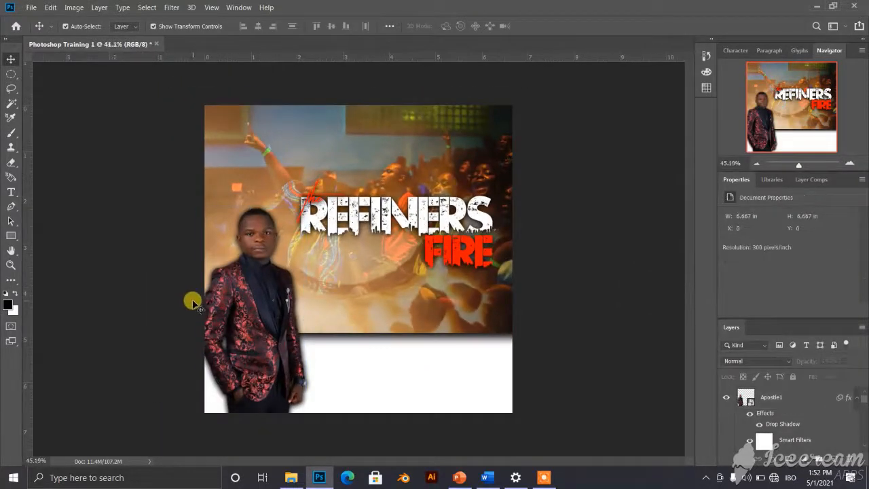
# - Open the Training image from the Design 1 folder to examine the reference flyer's layout, and return to the poster
pyautogui.scroll(5, 291, 280)
pyautogui.scroll(-4, 291, 284)
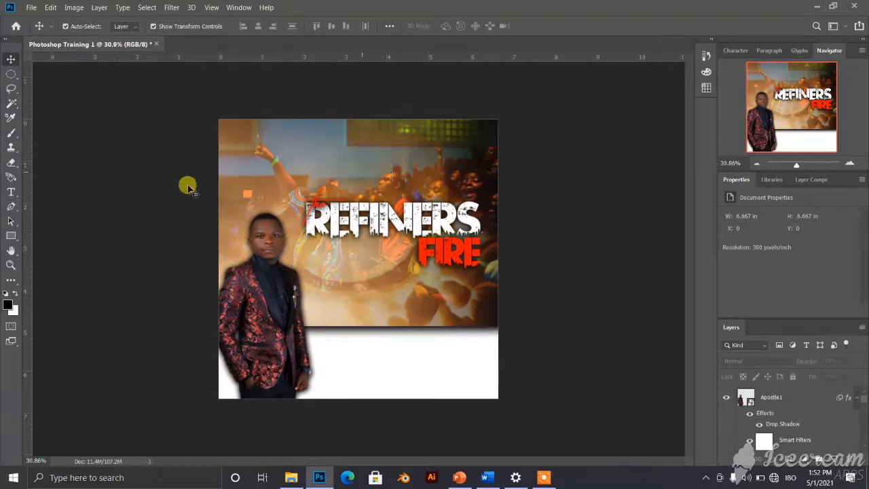
pyautogui.scroll(1, 281, 145)
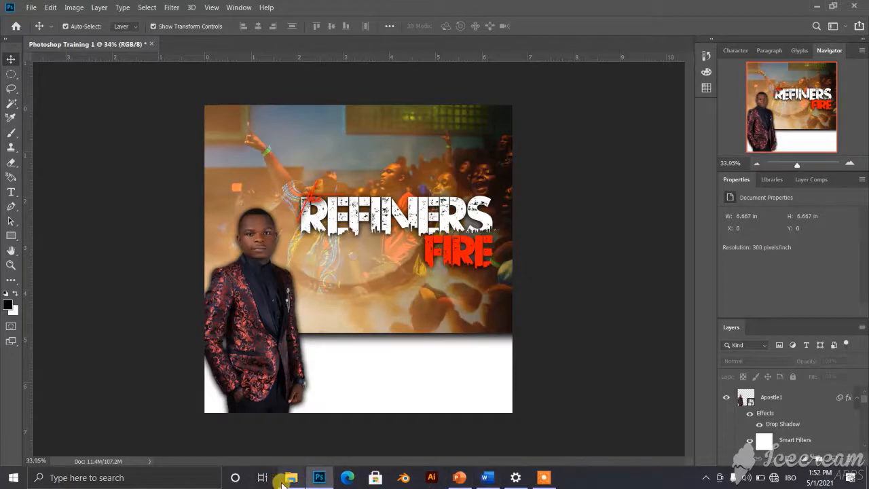
pyautogui.moveTo(291, 478)
pyautogui.click(290, 435)
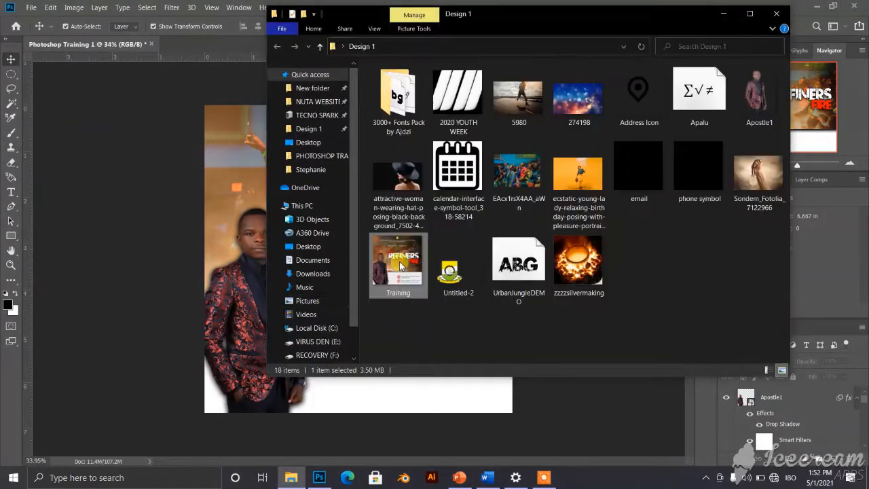
pyautogui.doubleClick(405, 264)
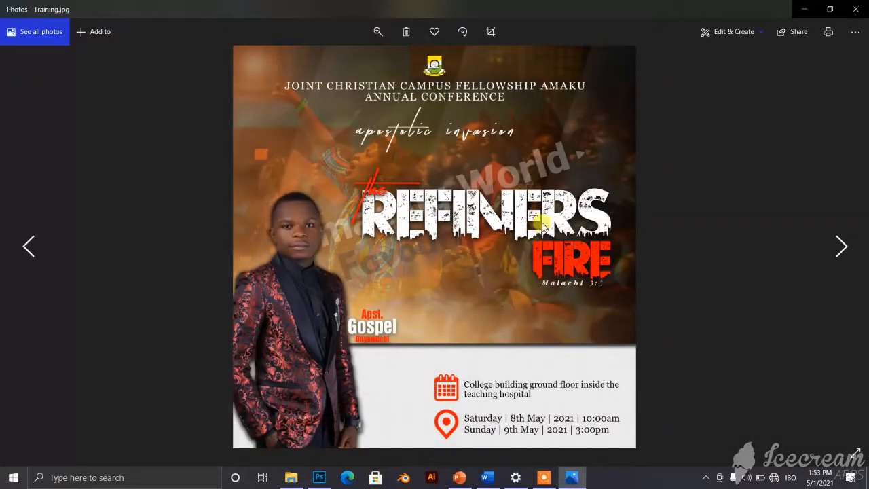
pyautogui.click(813, 9)
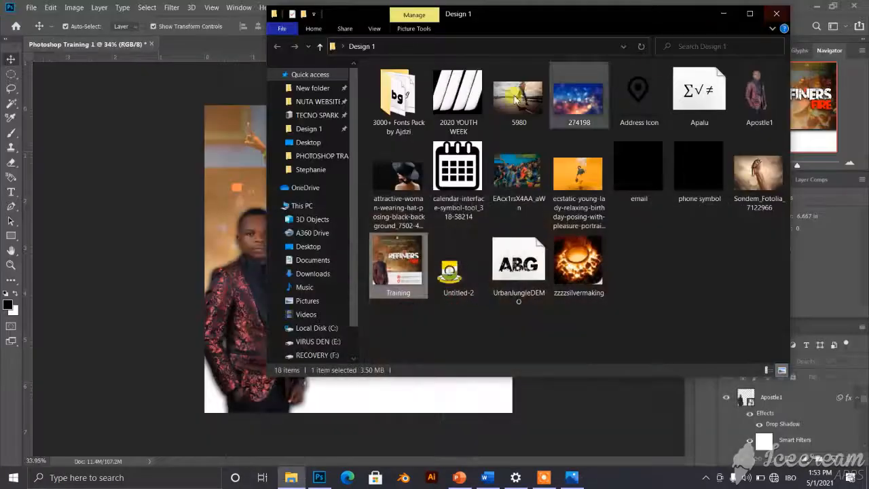
pyautogui.click(723, 14)
# - Place the calendar-interface-symbol-tool_318-58214 image from the Design 1 folder into the poster
pyautogui.moveTo(291, 478)
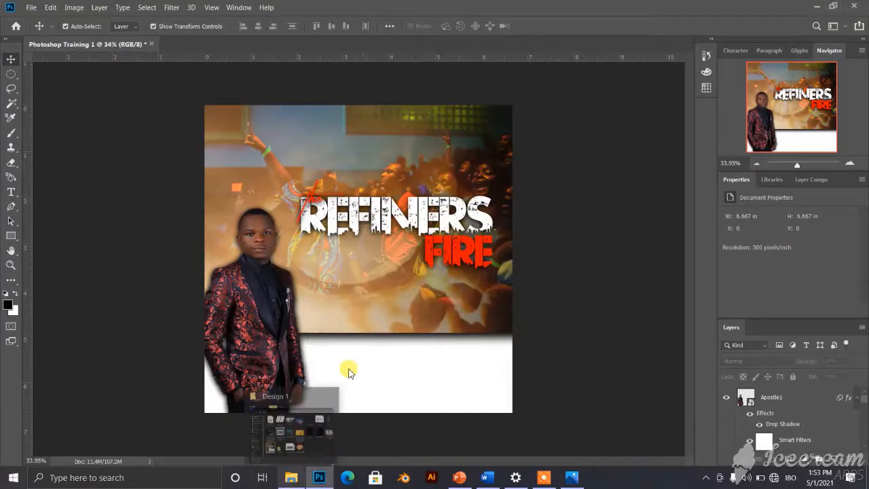
pyautogui.moveTo(302, 449)
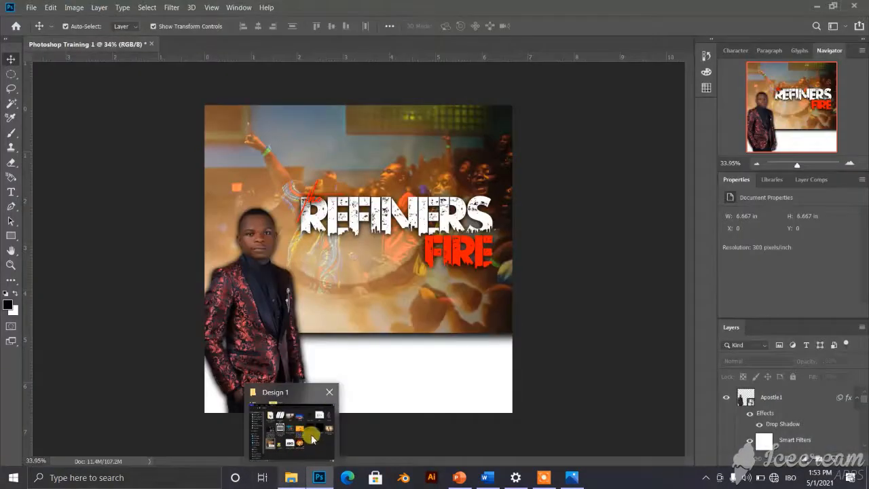
pyautogui.click(299, 429)
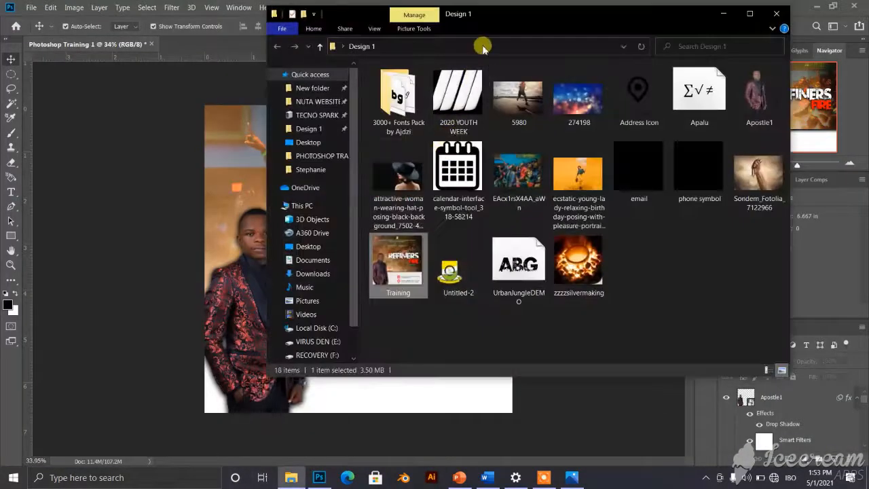
pyautogui.moveTo(496, 17); pyautogui.dragTo(666, 13)
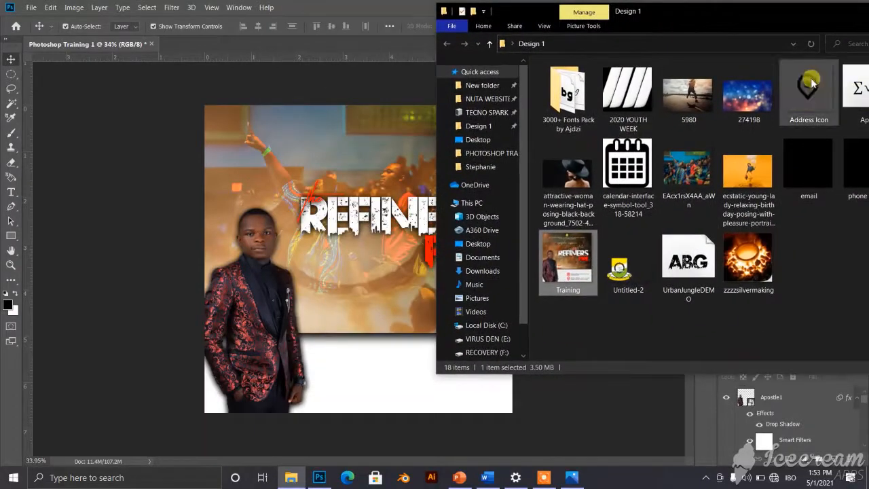
pyautogui.moveTo(741, 16); pyautogui.dragTo(649, 27)
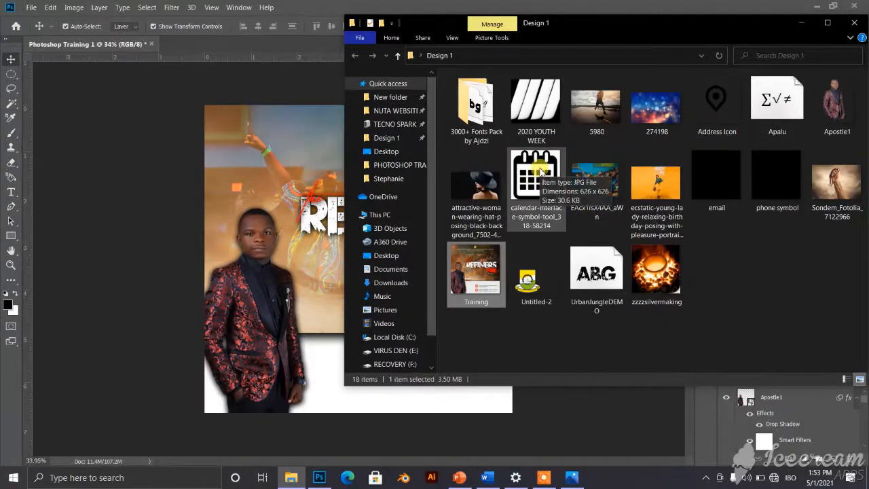
pyautogui.click(541, 172)
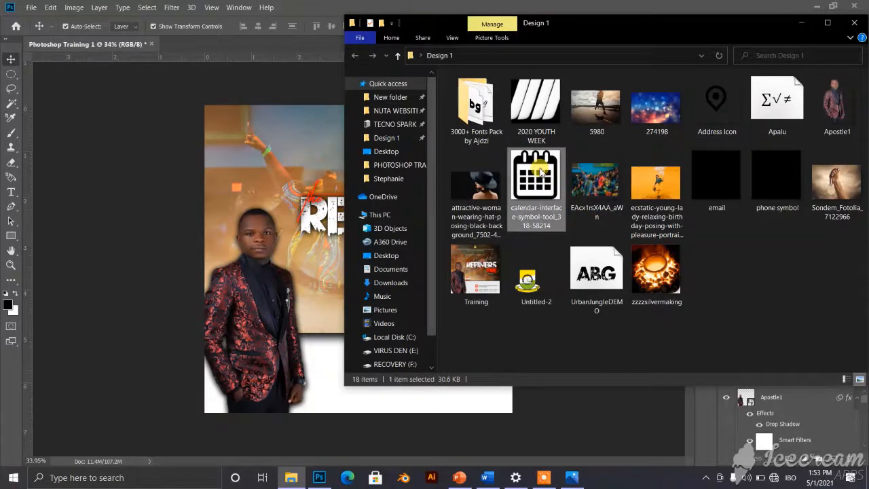
pyautogui.moveTo(507, 178); pyautogui.dragTo(241, 147)
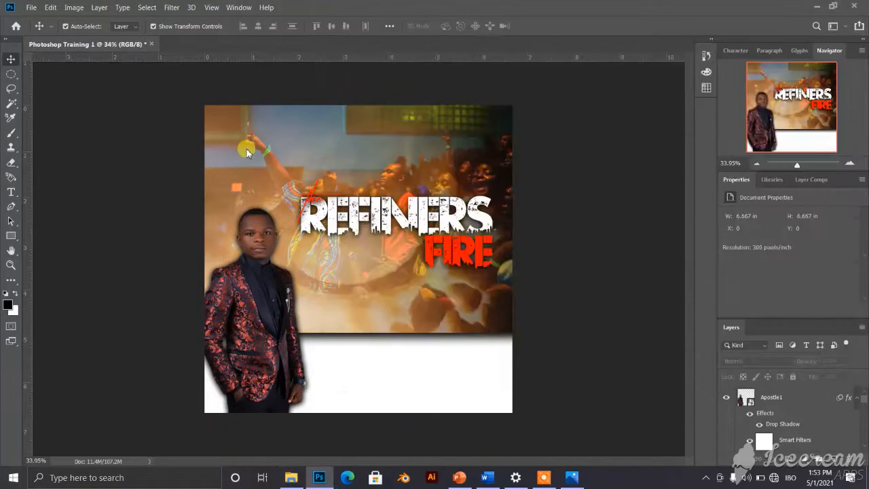
pyautogui.click(432, 26)
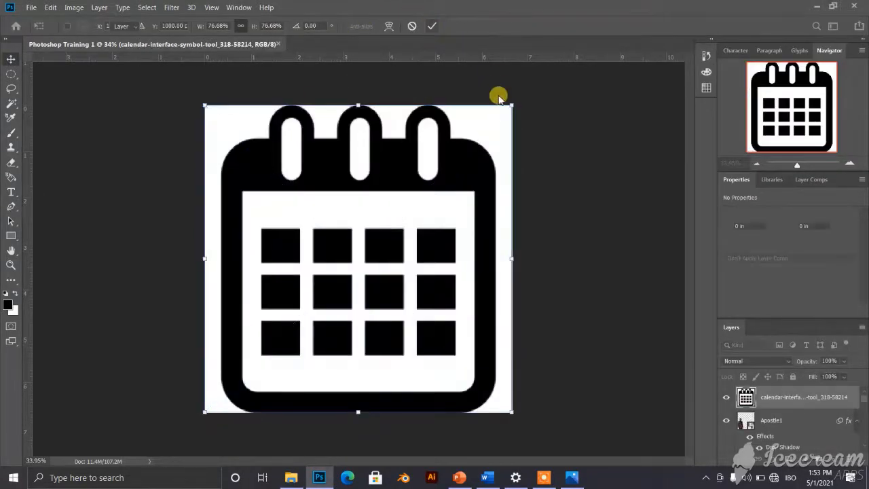
# - Scale the calendar image down to about 2.1 in wide and position it below the REFINERS title, beside the man
pyautogui.hotkey('ctrl', 't')
pyautogui.moveTo(333, 236); pyautogui.dragTo(279, 293)
pyautogui.moveTo(281, 351); pyautogui.dragTo(376, 271)
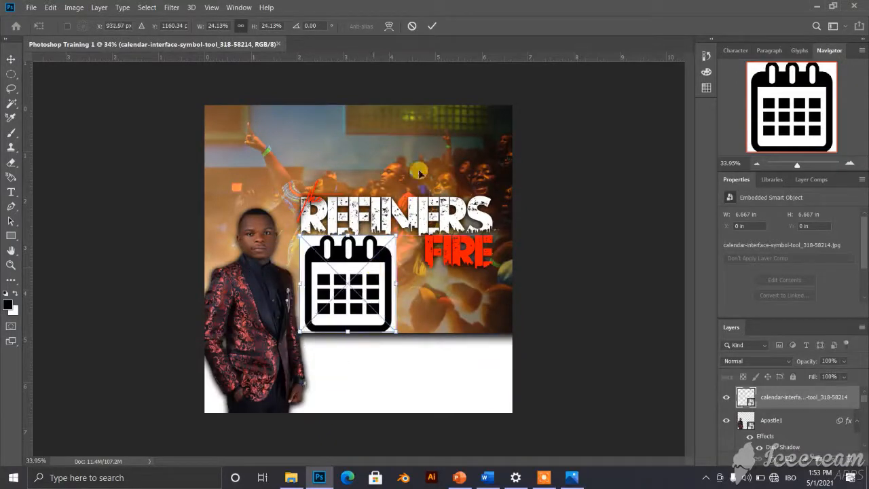
pyautogui.click(431, 26)
# - Rasterize the calendar layer and remove the white area along the icon's left side using a Magic Wand selection
pyautogui.scroll(3, 358, 309)
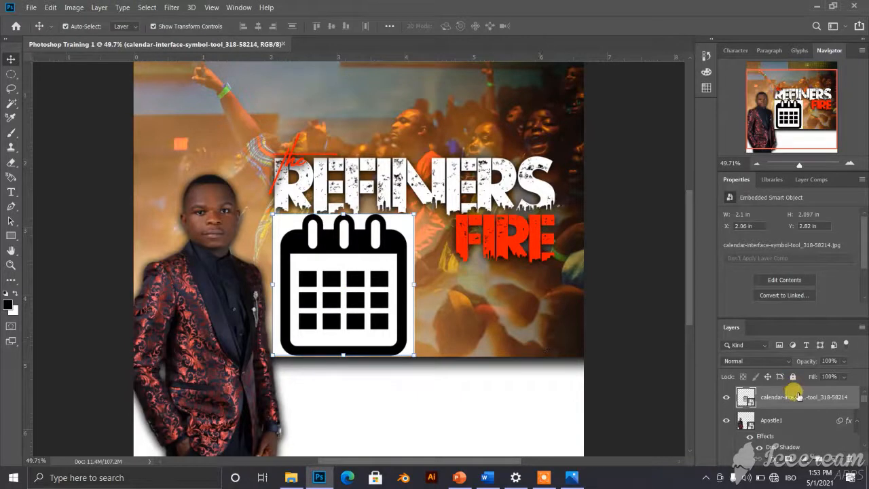
pyautogui.rightClick(798, 399)
pyautogui.click(687, 186)
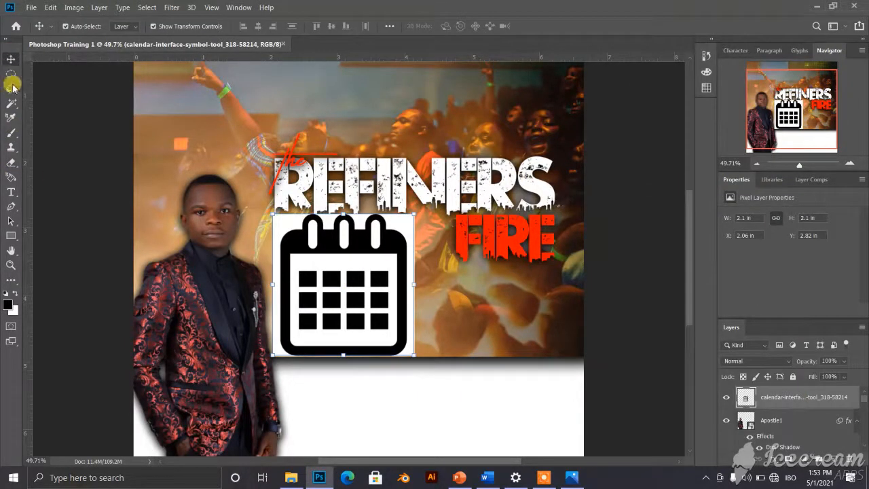
pyautogui.moveTo(15, 109); pyautogui.dragTo(48, 117)
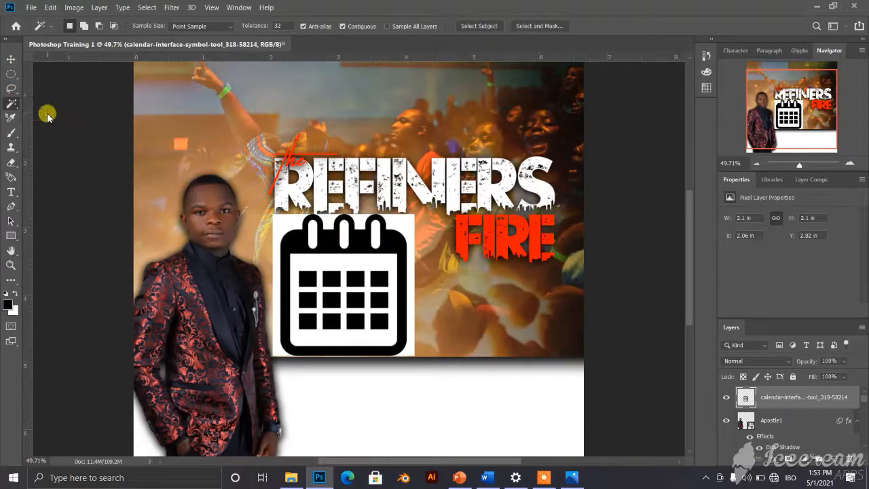
pyautogui.click(289, 228)
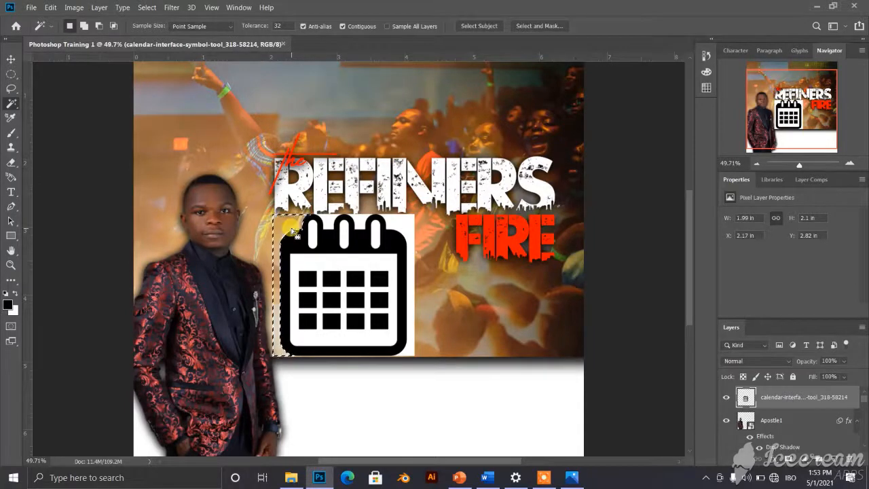
# - Remove the white areas between the calendar's binder rings and along the icon's right side using Magic Wand selections
pyautogui.click(327, 225)
pyautogui.click(331, 224)
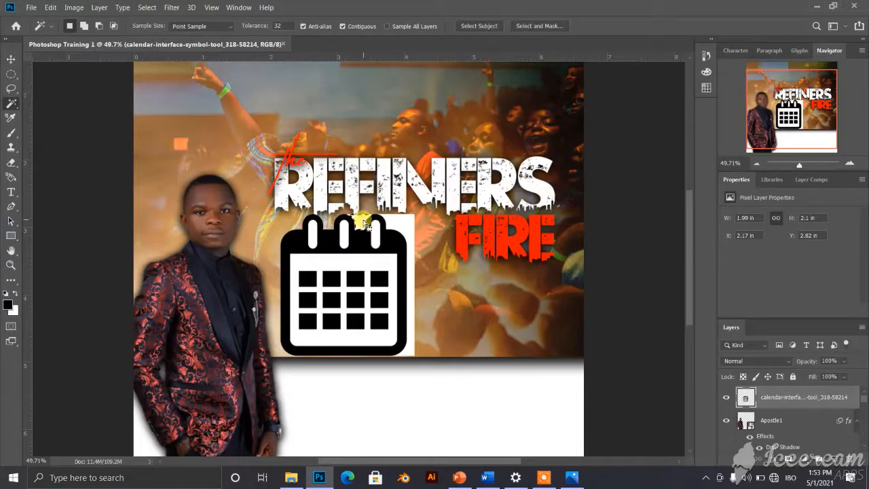
pyautogui.click(401, 277)
pyautogui.press('Delete')
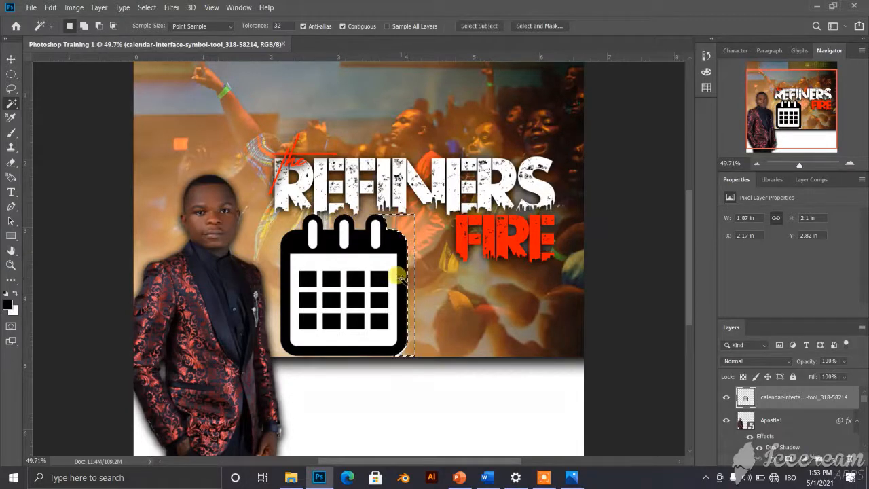
# - Delete the white fill inside the calendar's date grid and its three ring openings using Magic Wand selections
pyautogui.click(380, 254)
pyautogui.press('Delete')
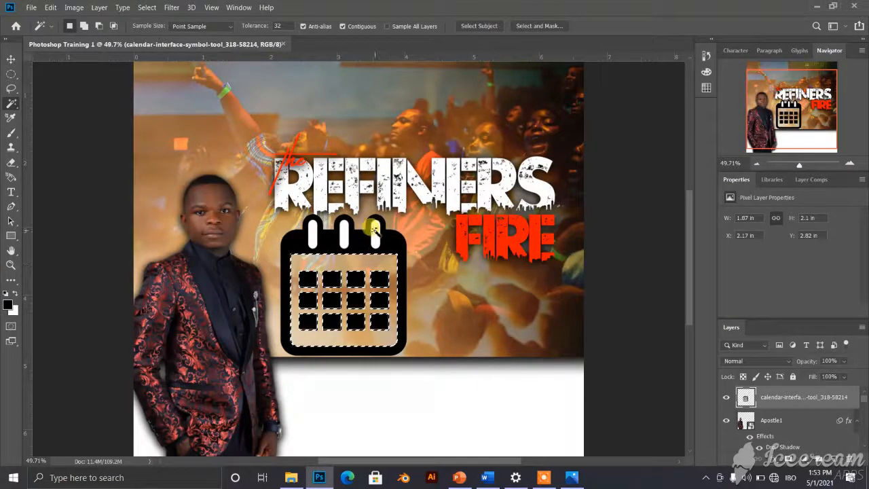
pyautogui.click(375, 231)
pyautogui.press('Delete')
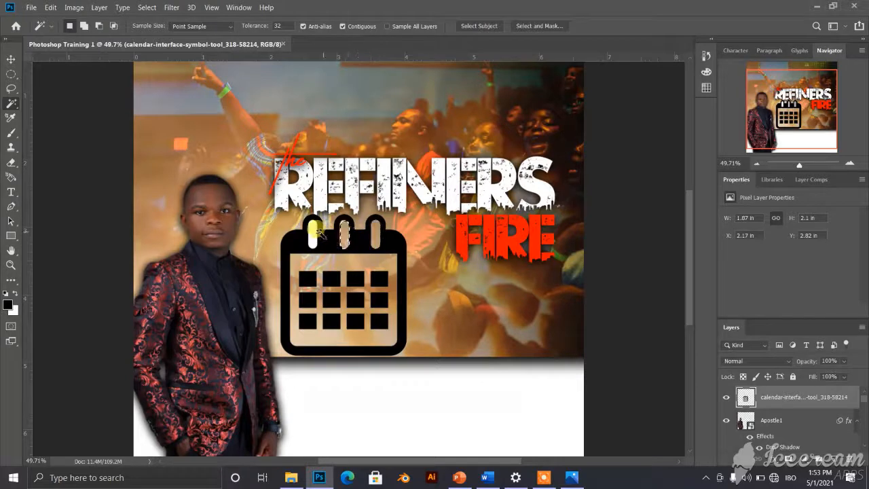
pyautogui.click(320, 233)
pyautogui.click(314, 234)
# - Scale the calendar icon down to about 0.37 in wide and place it in the white band below the crowd photo
pyautogui.click(12, 56)
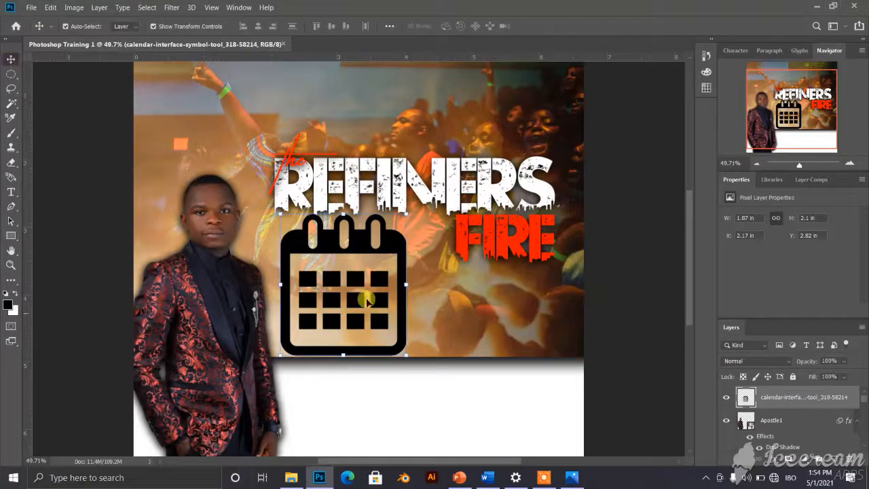
pyautogui.scroll(-3, 363, 238)
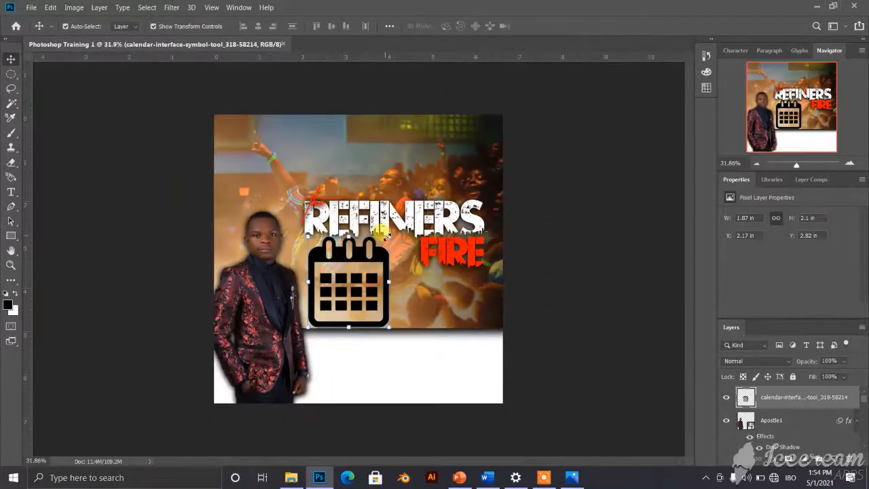
pyautogui.moveTo(388, 239); pyautogui.dragTo(391, 353)
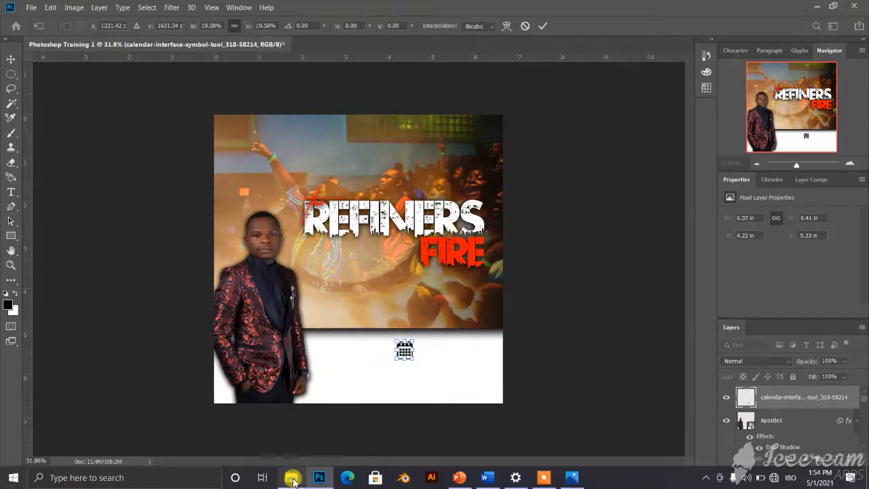
pyautogui.click(541, 26)
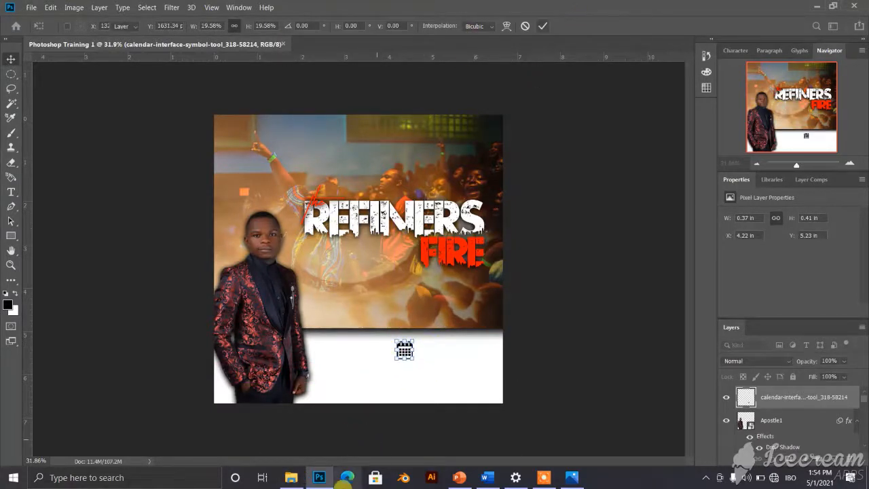
# - Place the Address Icon image into the poster, scaled to about 17.96% and positioned in the white band beside the man
pyautogui.click(291, 478)
pyautogui.moveTo(709, 101); pyautogui.dragTo(289, 230)
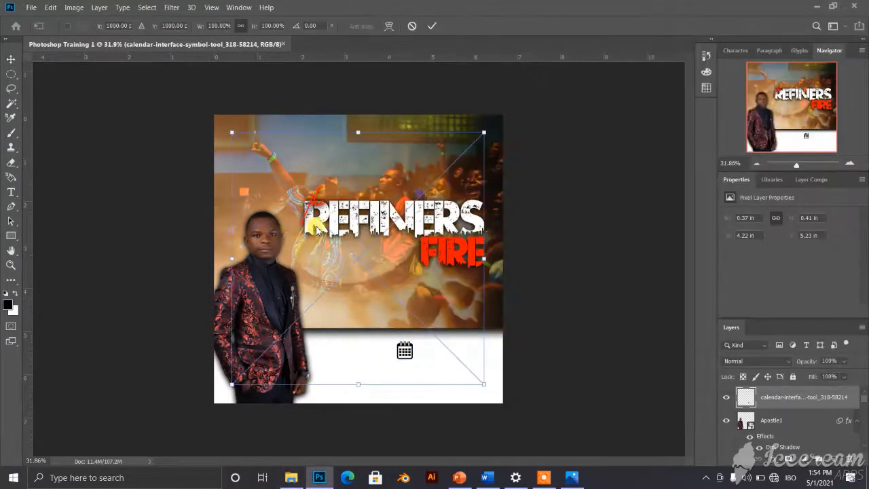
pyautogui.moveTo(482, 134); pyautogui.dragTo(328, 330)
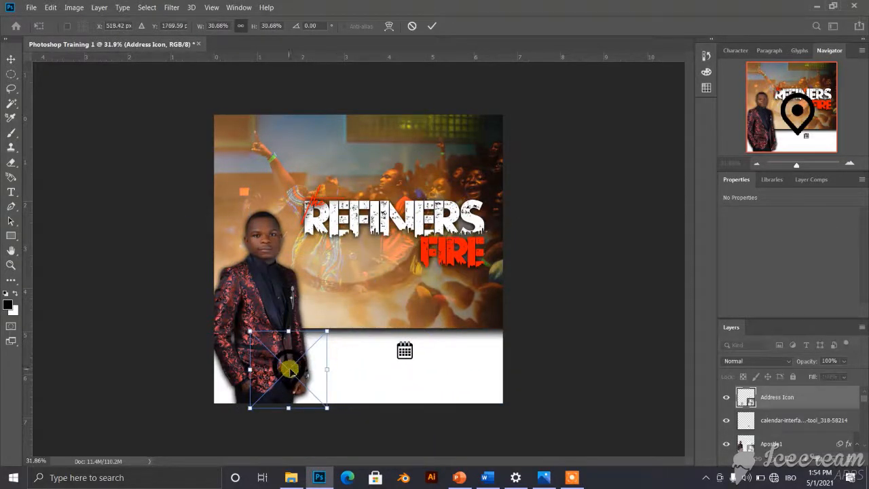
pyautogui.moveTo(292, 366); pyautogui.dragTo(406, 384)
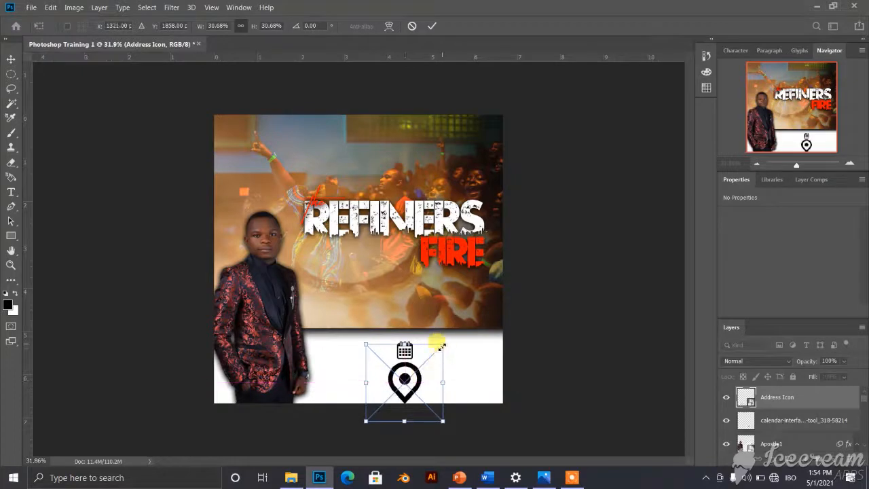
pyautogui.moveTo(440, 346); pyautogui.dragTo(346, 382)
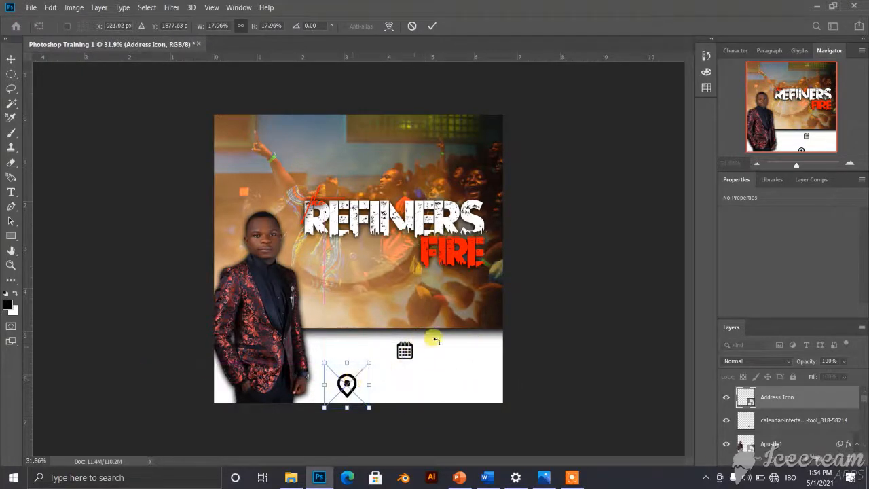
pyautogui.click(433, 27)
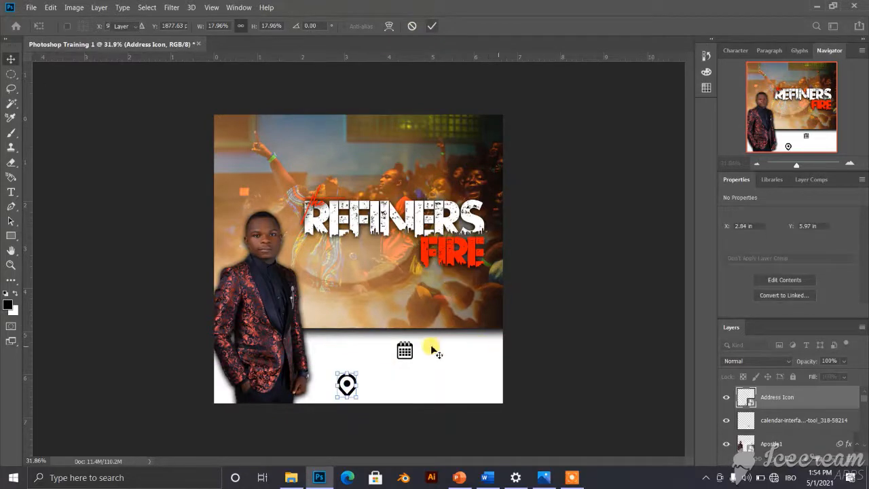
# - Examine the speaker's photo, the REFINERS title lettering and the overall flyer layout up close
pyautogui.scroll(3, 430, 345)
pyautogui.scroll(-2, 638, 243)
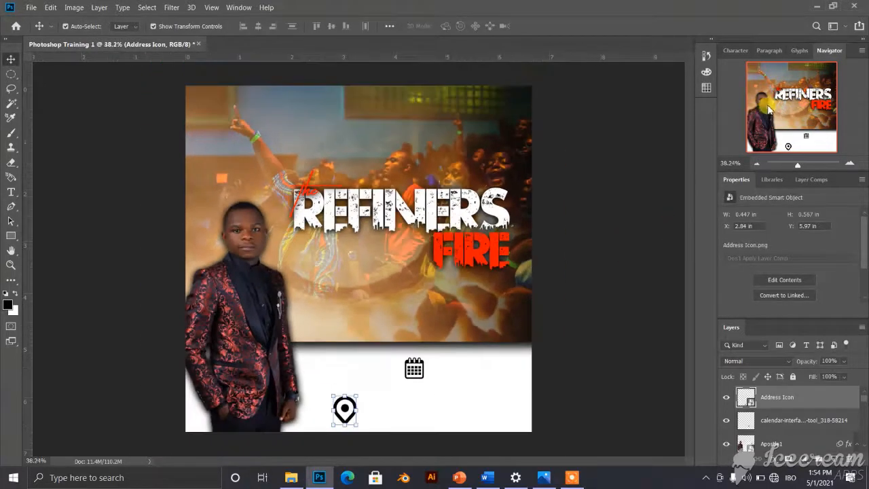
pyautogui.scroll(12, 783, 94)
pyautogui.moveTo(793, 107); pyautogui.dragTo(756, 100)
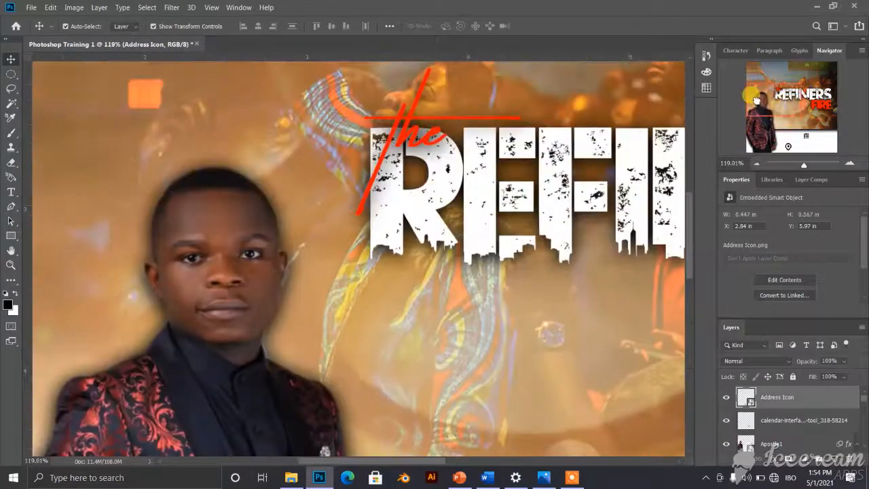
pyautogui.scroll(4, 755, 99)
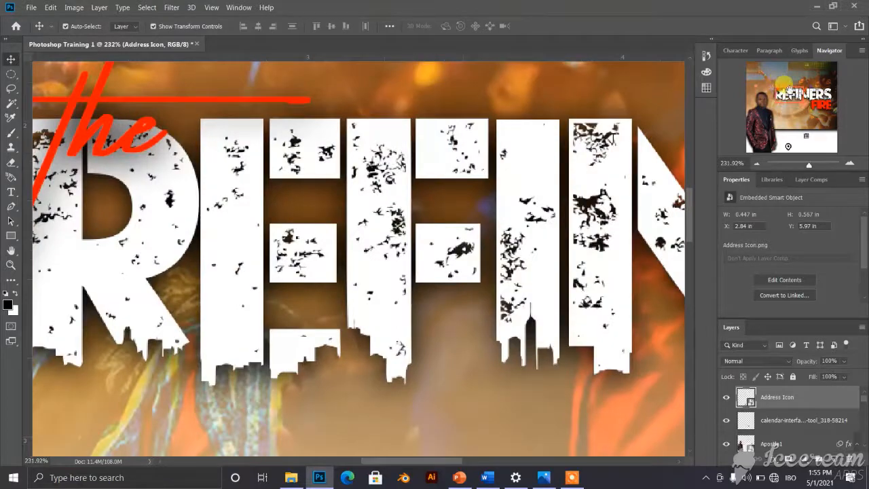
pyautogui.moveTo(781, 92); pyautogui.dragTo(812, 83)
pyautogui.hotkey('ctrl', '-')
pyautogui.hotkey('ctrl', '-')
pyautogui.hotkey('ctrl', '-')
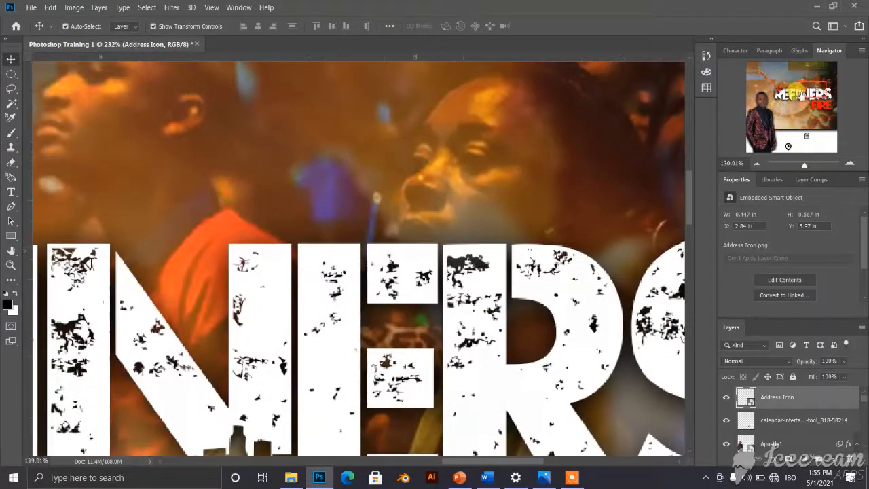
pyautogui.scroll(-2, 210, 266)
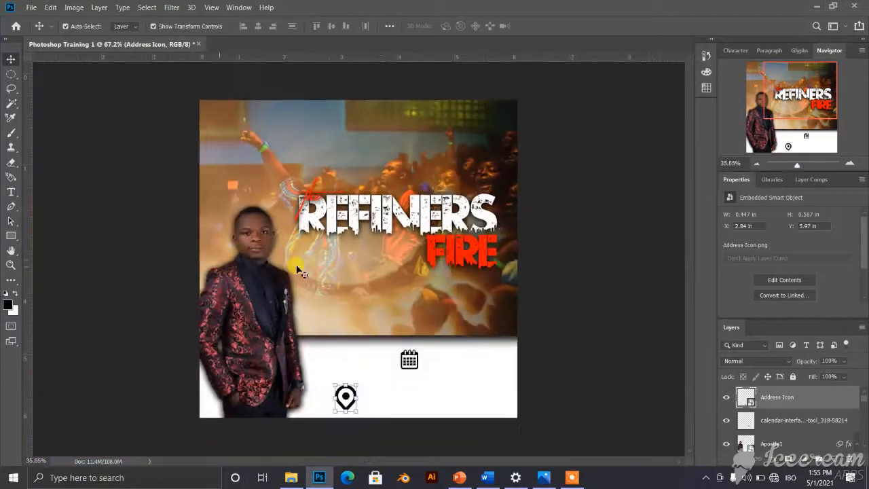
pyautogui.scroll(10, 296, 269)
pyautogui.scroll(-5, 332, 71)
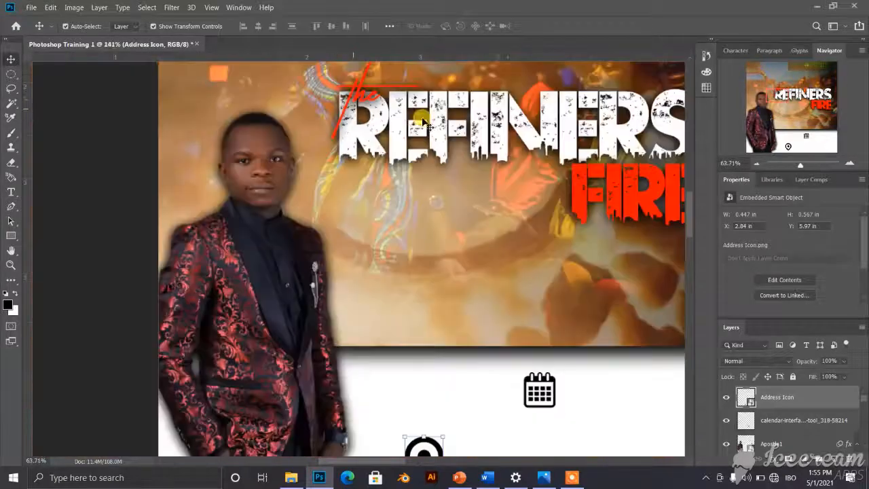
pyautogui.scroll(-2, 413, 302)
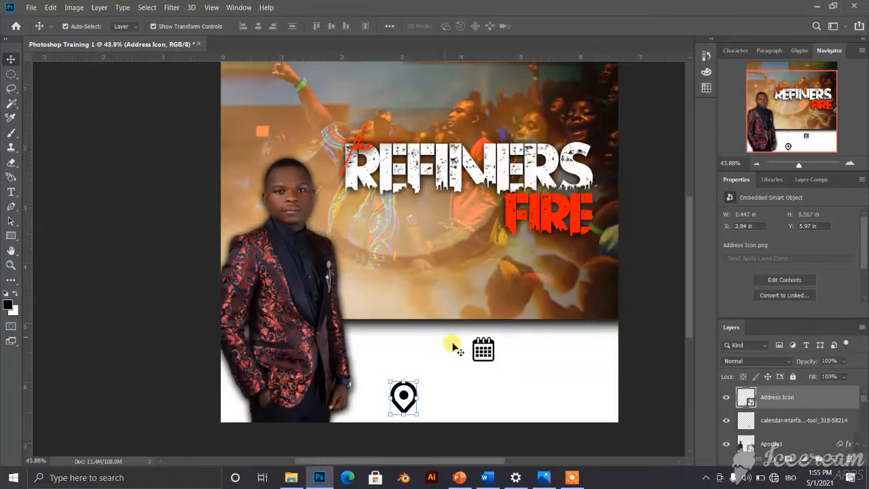
# - Move the calendar icon directly above the address icon and scale the address icon to about 15.68%
pyautogui.moveTo(481, 356); pyautogui.dragTo(404, 360)
pyautogui.click(116, 349)
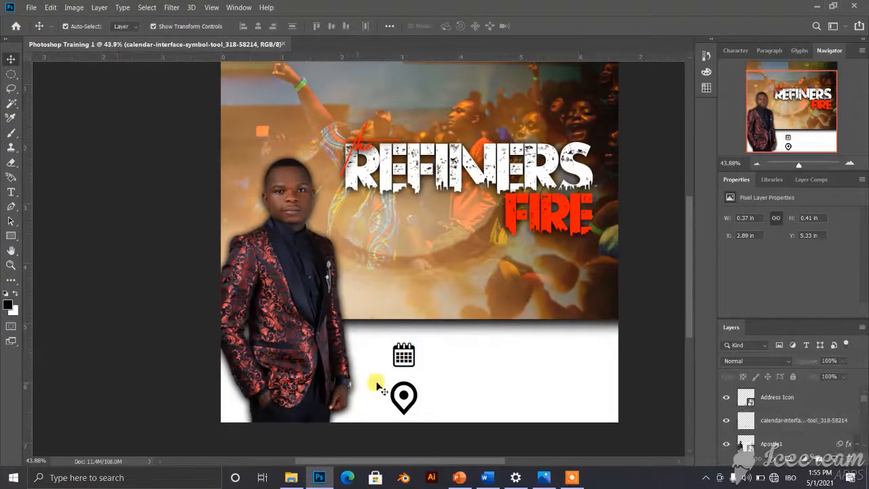
pyautogui.click(404, 400)
pyautogui.hotkey('ctrl', 't')
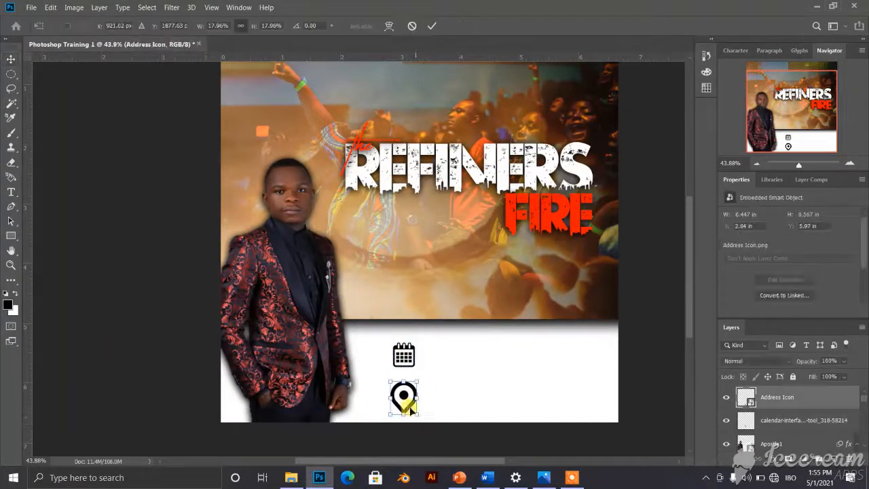
pyautogui.moveTo(416, 418); pyautogui.dragTo(415, 396)
pyautogui.press('Return')
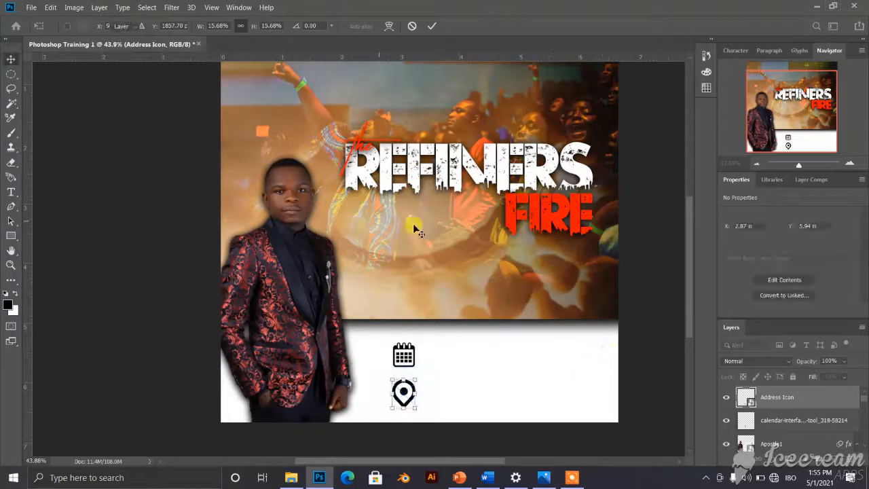
pyautogui.scroll(-1, 413, 227)
pyautogui.press('Return')
pyautogui.click(554, 372)
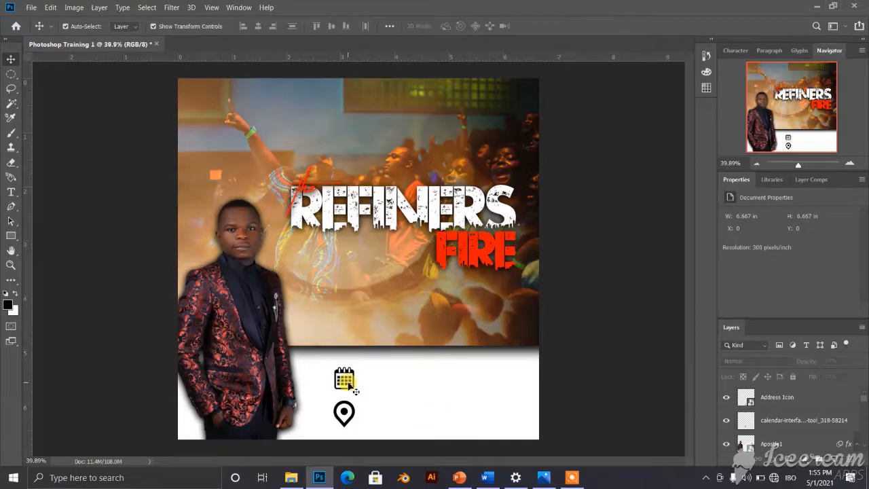
# - Add two vertical guides along the left and right edges of the calendar icon
pyautogui.click(344, 396)
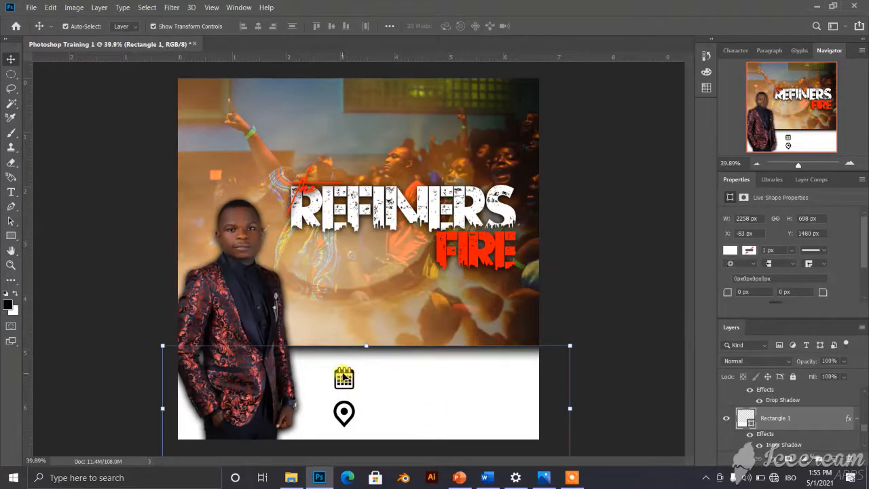
pyautogui.click(343, 378)
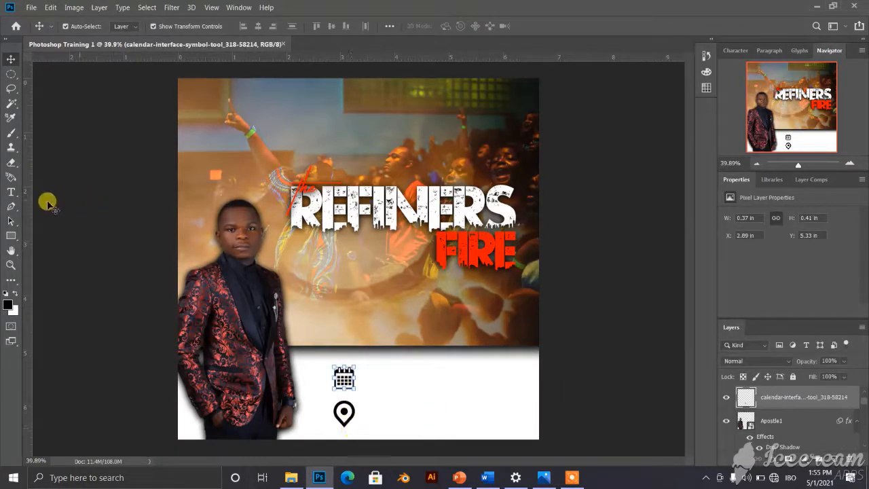
pyautogui.moveTo(30, 201); pyautogui.dragTo(334, 271)
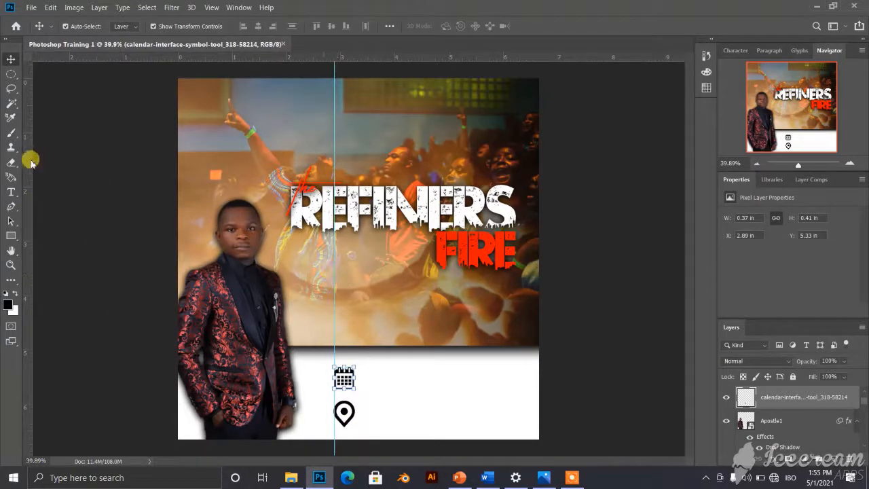
pyautogui.moveTo(31, 163); pyautogui.dragTo(358, 301)
# - Scale the address icon to about 14.17% and center it between the two guides below the calendar
pyautogui.scroll(4, 343, 450)
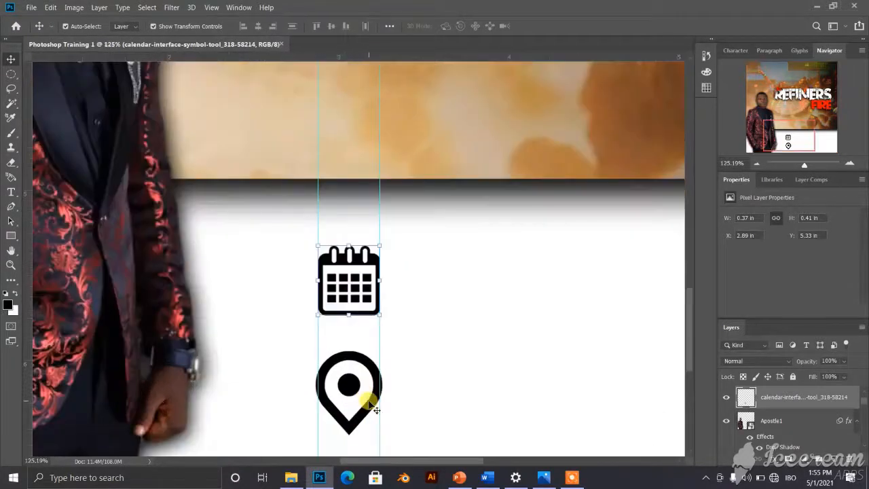
pyautogui.click(375, 408)
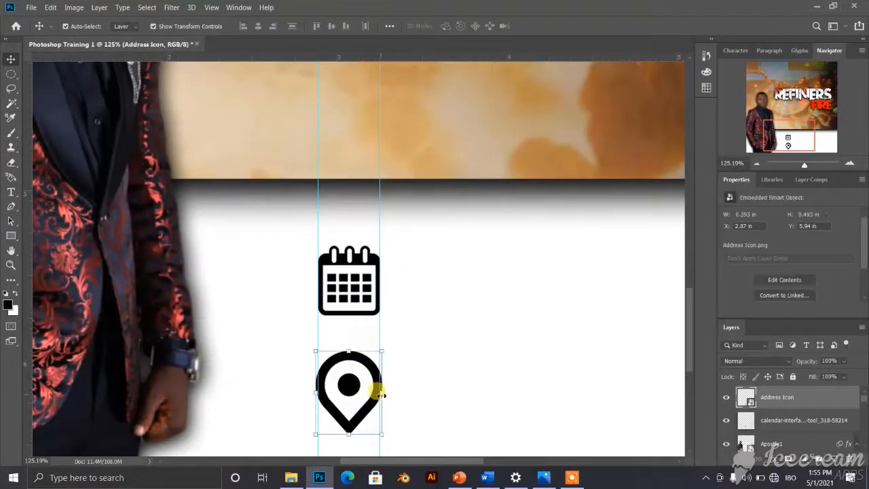
pyautogui.moveTo(373, 393); pyautogui.dragTo(406, 393)
pyautogui.moveTo(346, 385); pyautogui.dragTo(355, 396)
pyautogui.scroll(-3, 355, 396)
pyautogui.scroll(-8, 356, 395)
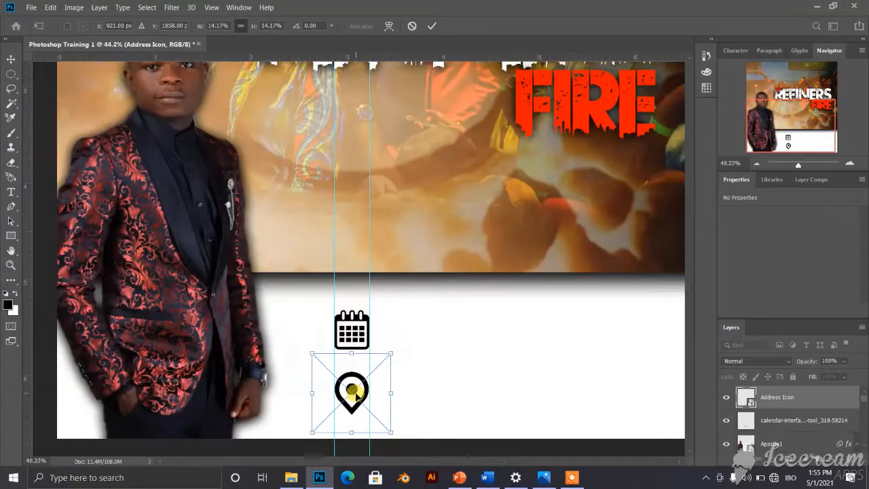
pyautogui.scroll(2, 338, 443)
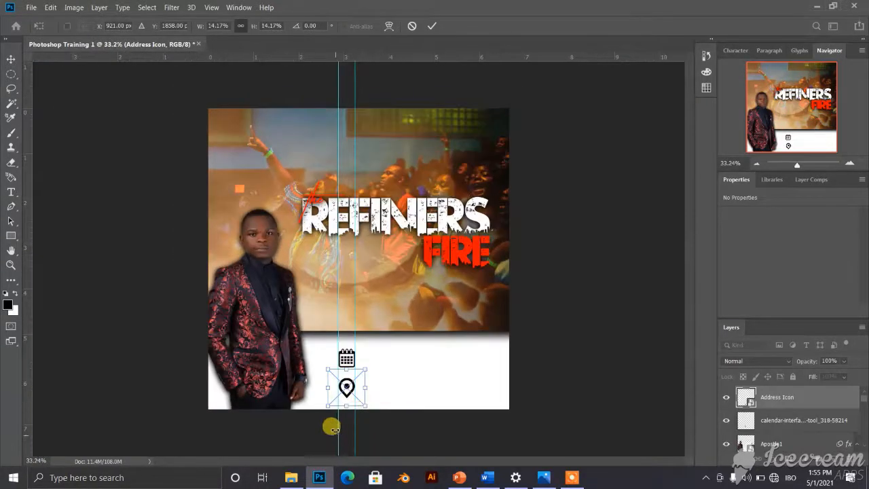
pyautogui.click(435, 25)
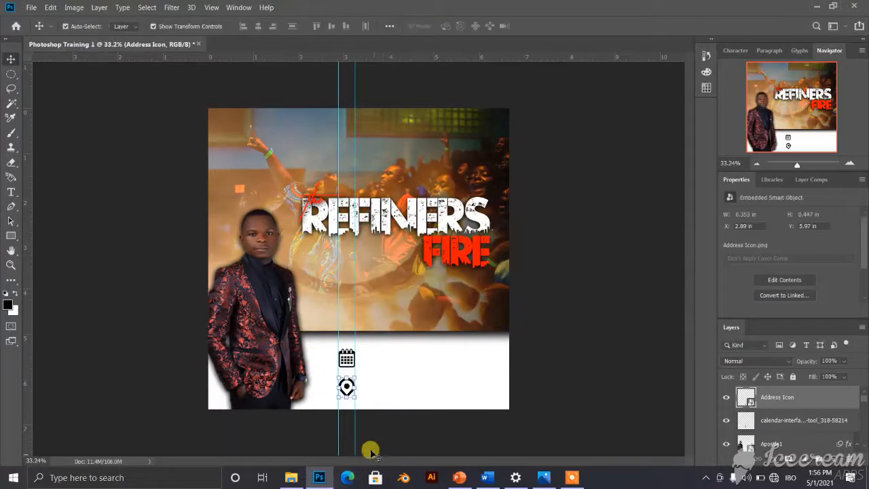
# - Place the Untitled-2 logo image, the yellow and green shield, into the poster at about 3.33 in wide
pyautogui.scroll(1, 365, 425)
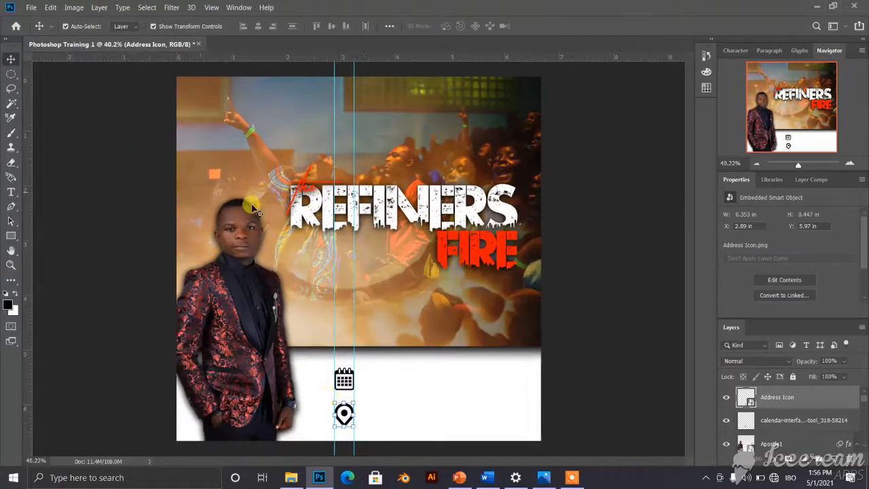
pyautogui.click(291, 477)
pyautogui.moveTo(537, 275); pyautogui.dragTo(316, 119)
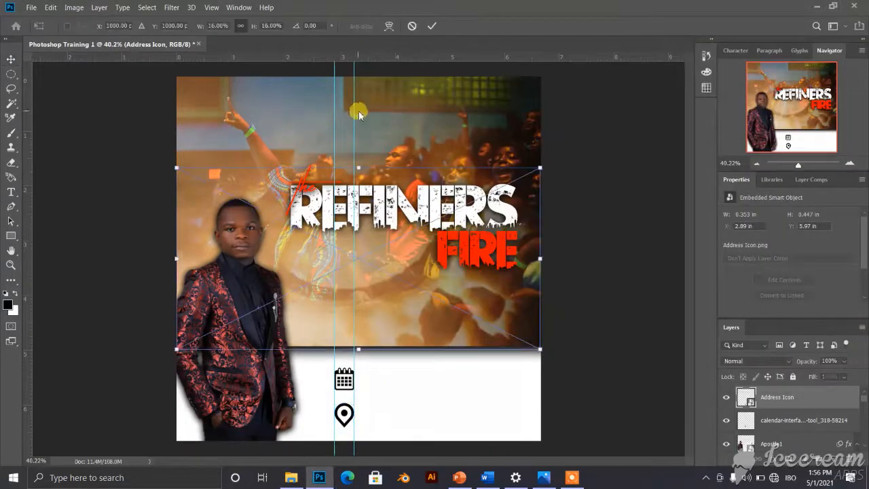
pyautogui.click(432, 26)
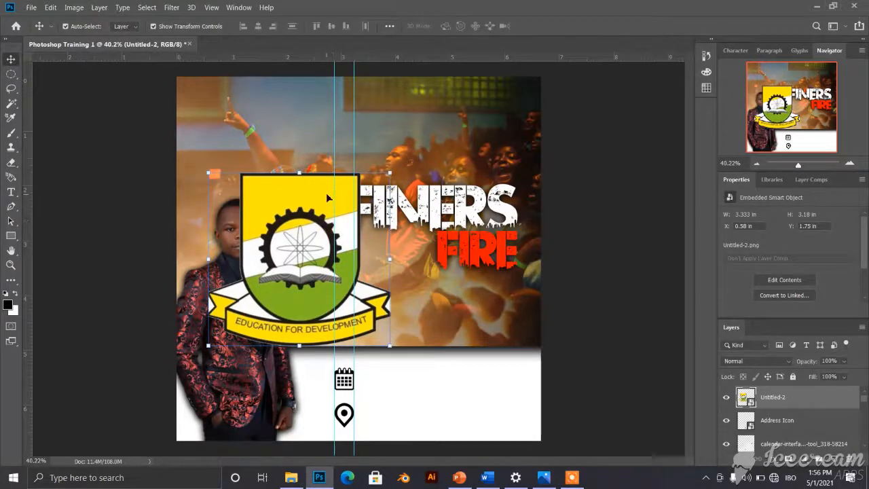
# - Scale the shield logo down to about 2.64% and move it to the upper edge of the poster, near the middle
pyautogui.click(394, 174)
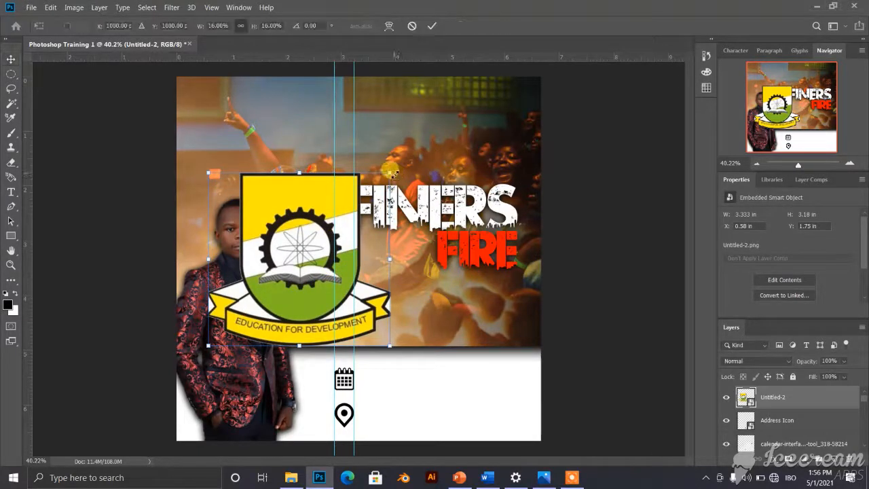
pyautogui.moveTo(540, 166); pyautogui.dragTo(224, 311)
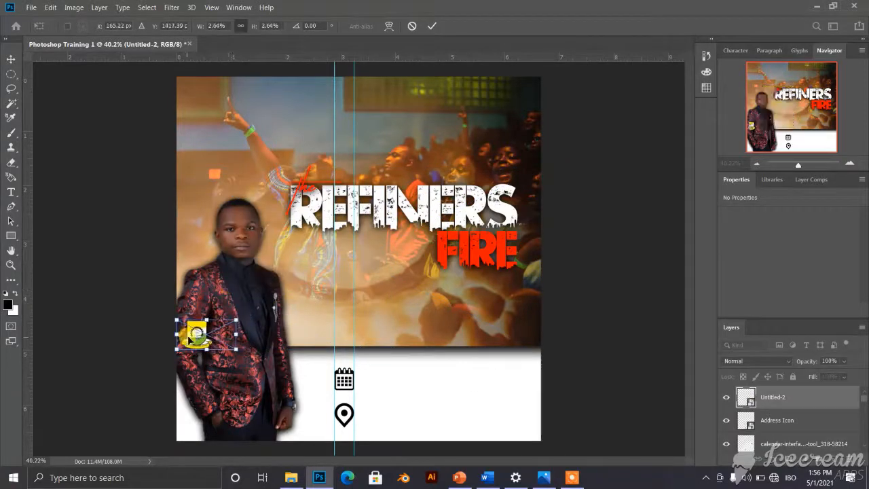
pyautogui.moveTo(198, 338); pyautogui.dragTo(382, 99)
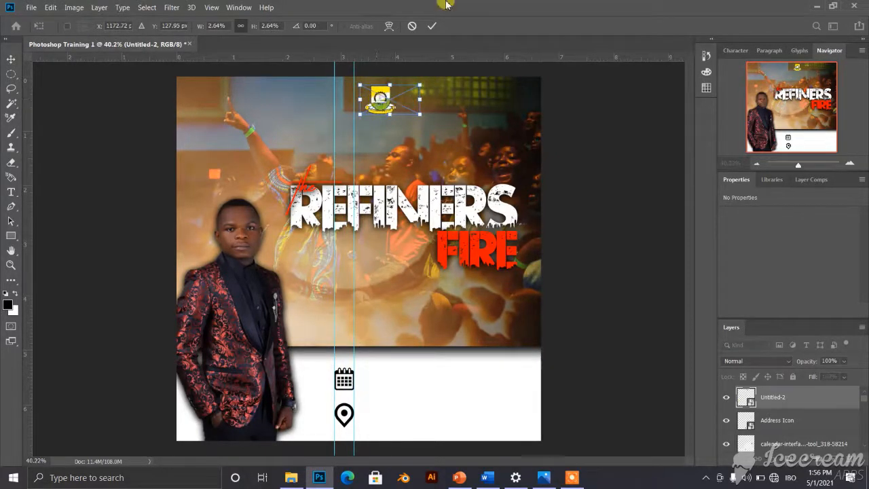
pyautogui.click(432, 26)
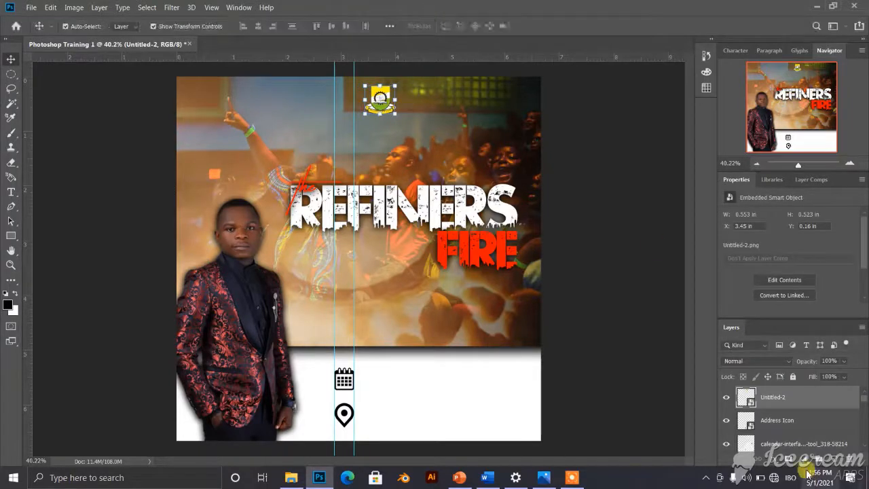
# - Align the shield logo's horizontal center with the Background layer
pyautogui.scroll(-5, 798, 433)
pyautogui.scroll(-5, 798, 433)
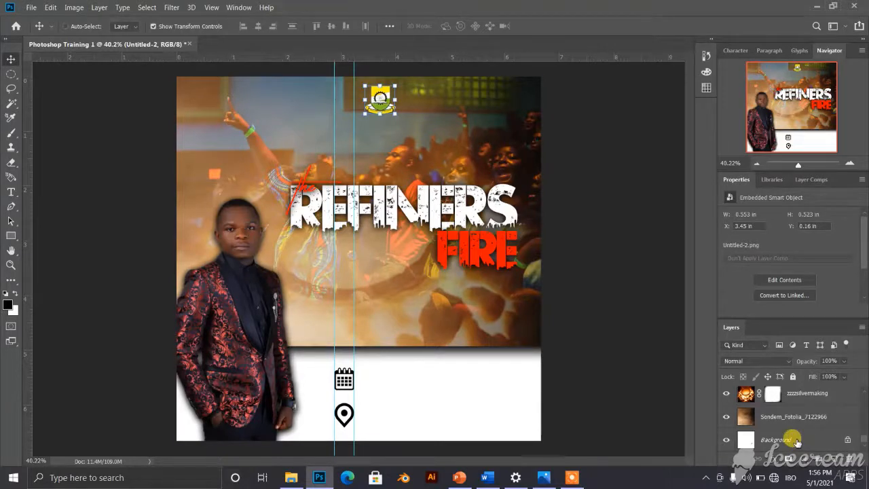
pyautogui.click(798, 441)
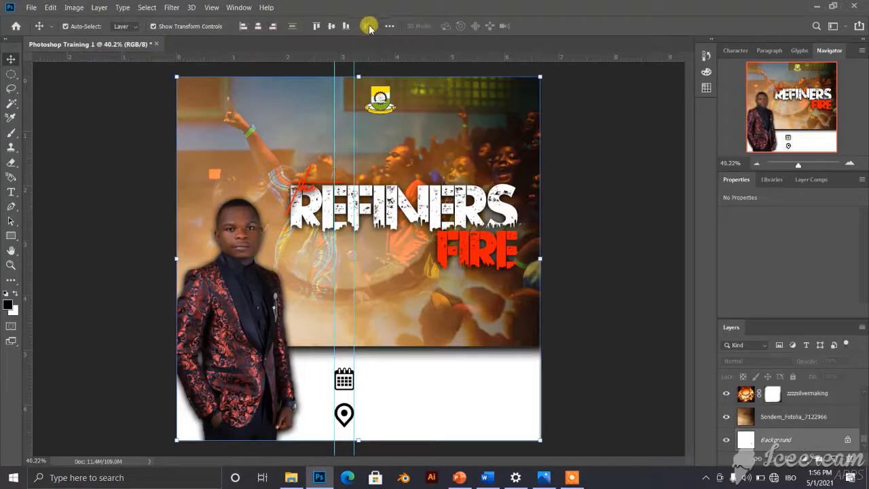
pyautogui.click(256, 26)
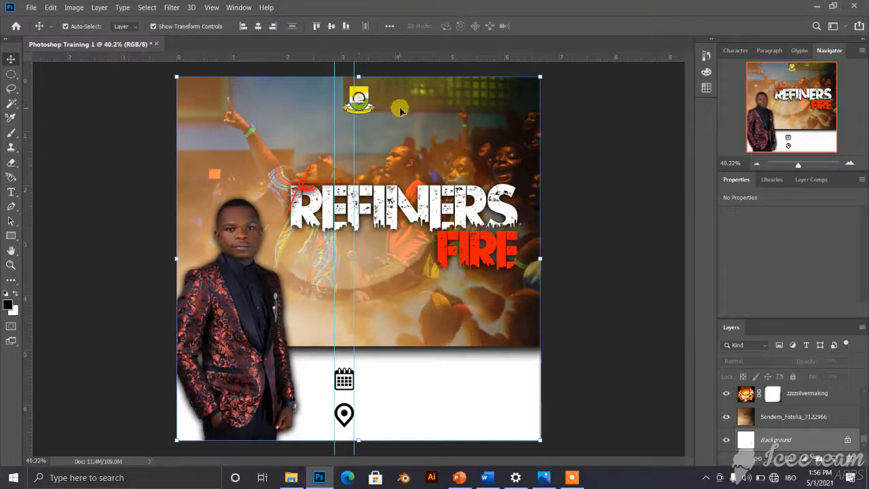
pyautogui.click(561, 122)
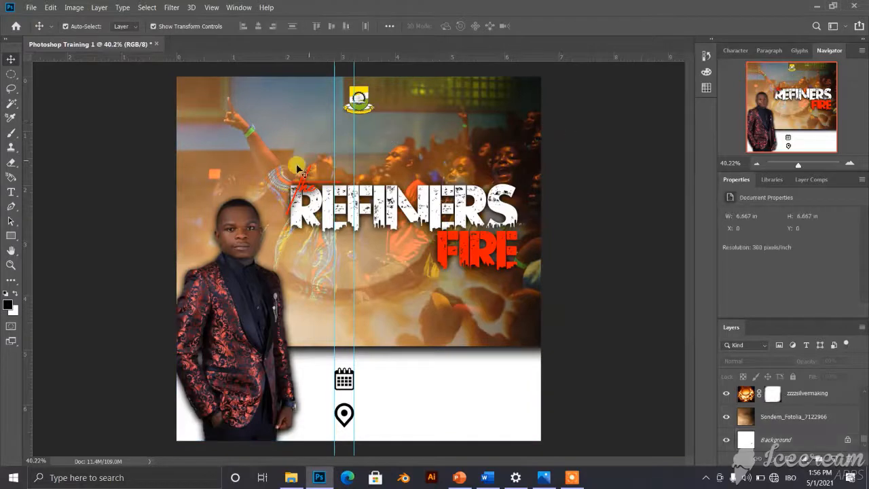
pyautogui.scroll(-1, 298, 168)
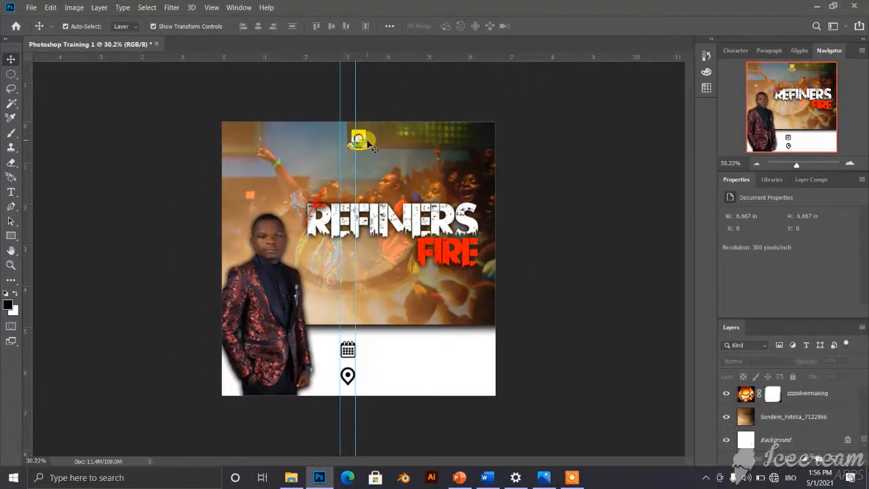
pyautogui.scroll(2, 359, 140)
pyautogui.click(358, 88)
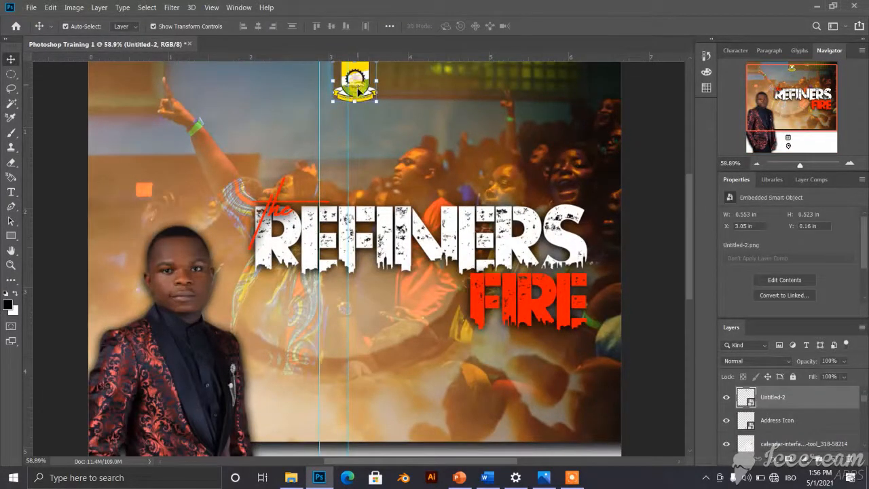
pyautogui.keyDown('shift'); pyautogui.click(820, 433); pyautogui.keyUp('shift')
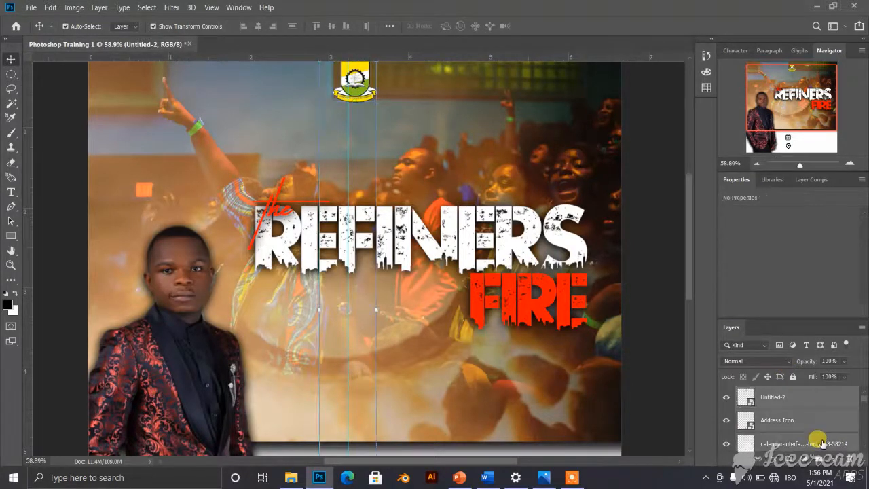
pyautogui.click(641, 229)
pyautogui.scroll(-2, 366, 135)
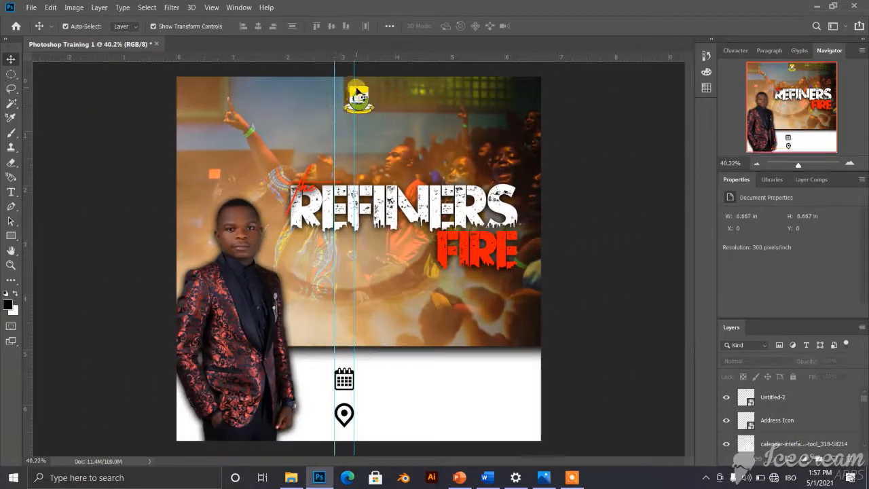
# - Scale the shield logo further down to about 2.03%, keeping it near the poster's upper edge
pyautogui.scroll(2, 358, 102)
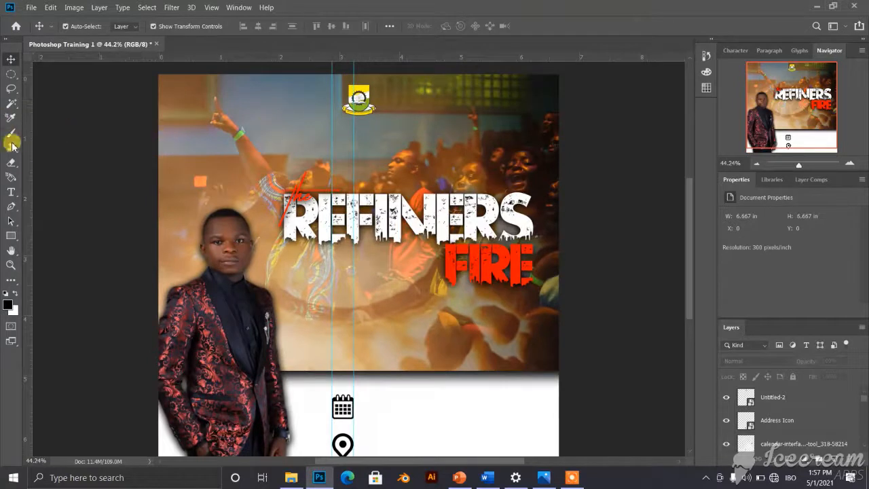
pyautogui.click(359, 99)
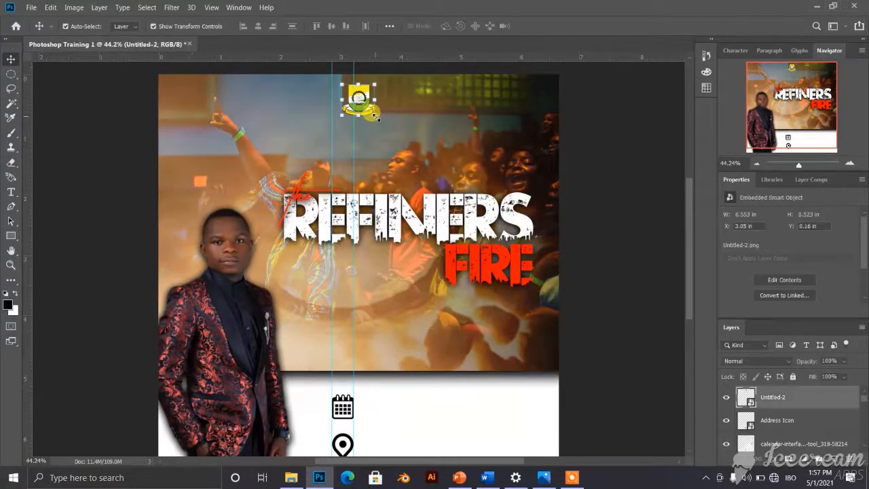
pyautogui.hotkey('ctrl', 't')
pyautogui.moveTo(360, 114); pyautogui.dragTo(371, 109)
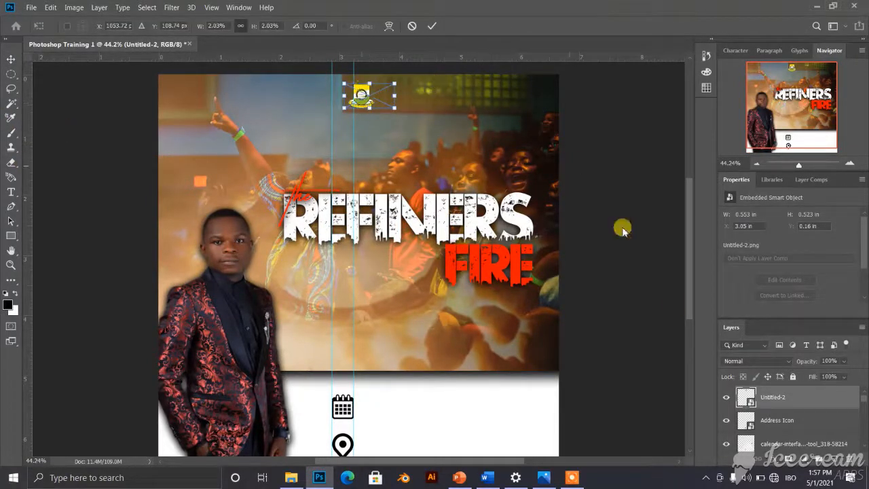
# - Commit the logo's resize and center the smaller logo horizontally on the Background layer again
pyautogui.scroll(-5, 796, 431)
pyautogui.scroll(-4, 796, 430)
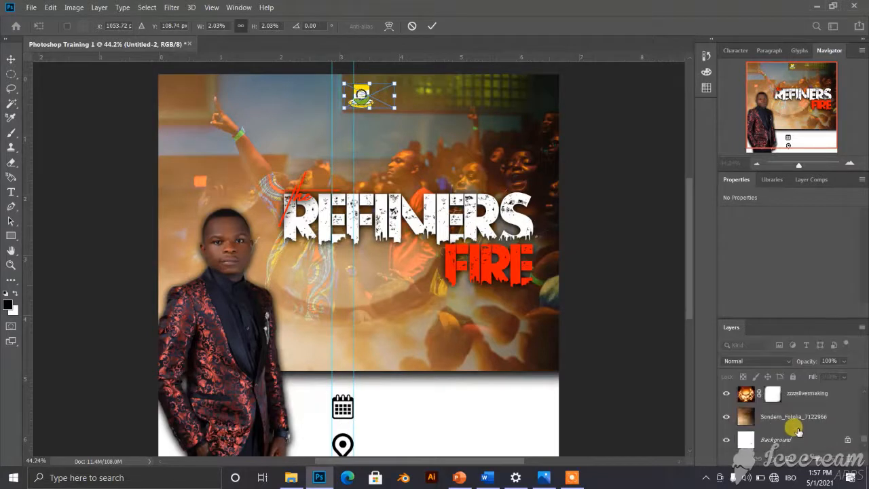
pyautogui.click(795, 440)
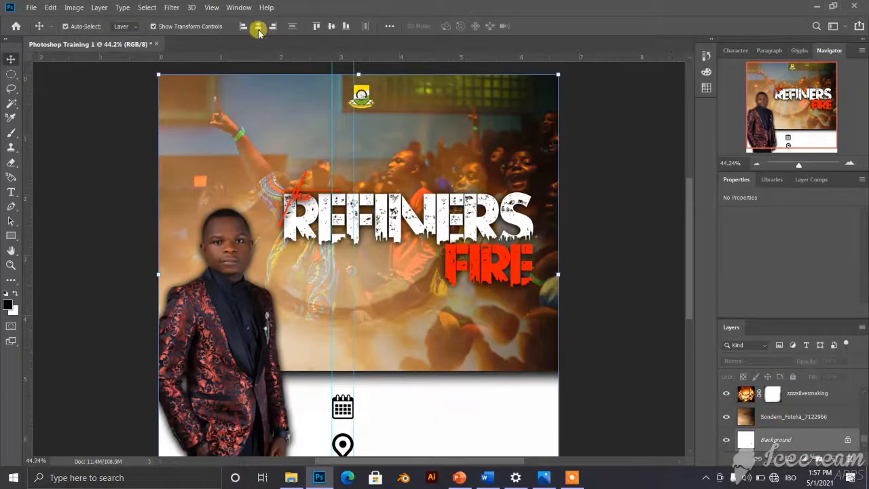
pyautogui.click(256, 27)
pyautogui.click(644, 184)
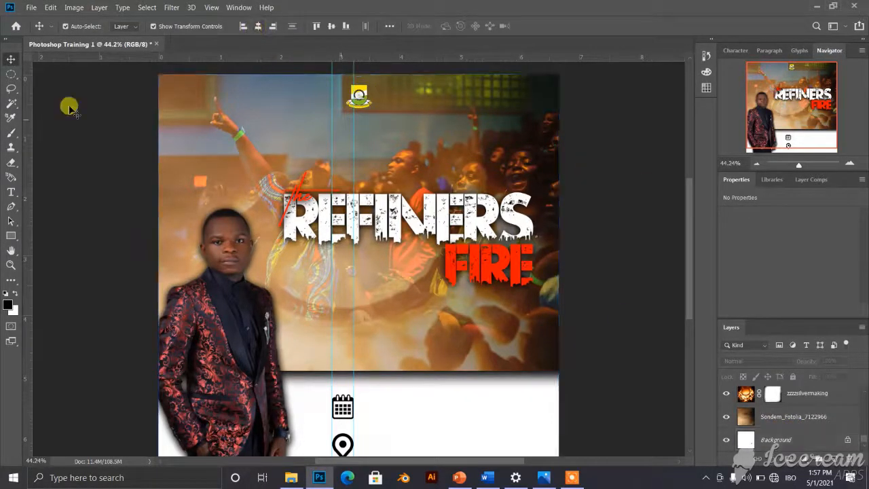
# - Add the text line 'JOINT CHRISTIAN CAMPUS FELLOWSHIP AMAKU' above the Refiners title, below and beside the logo
pyautogui.click(10, 192)
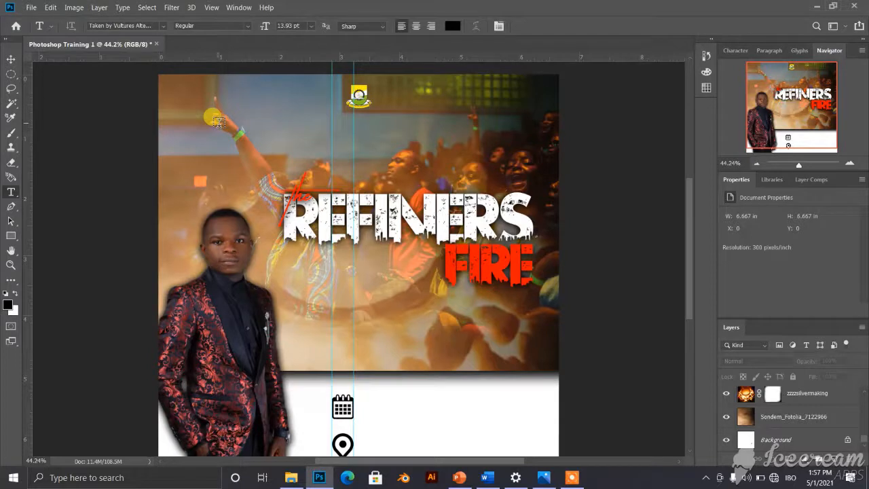
pyautogui.click(254, 124)
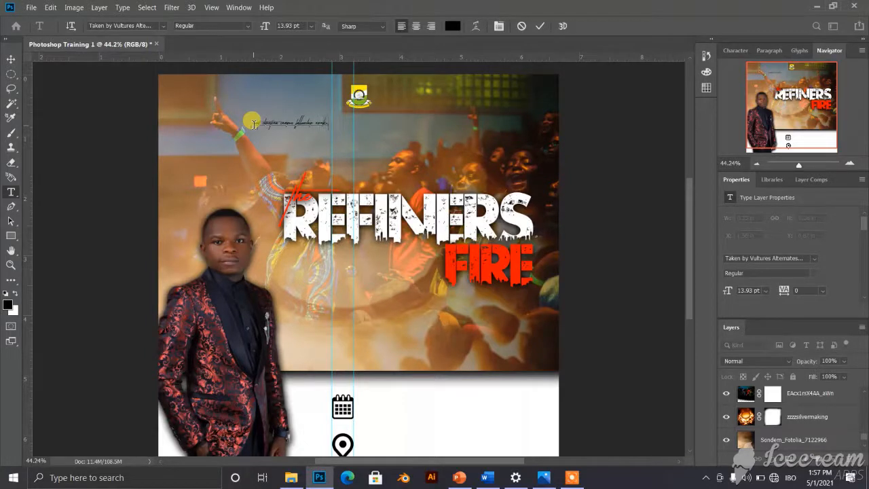
pyautogui.click(540, 26)
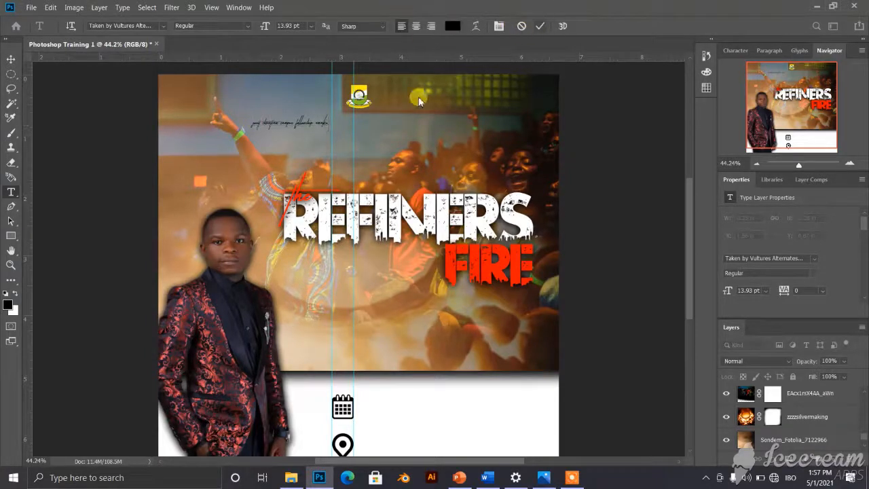
# - Enlarge the fellowship text line to about 288.76%
pyautogui.click(12, 63)
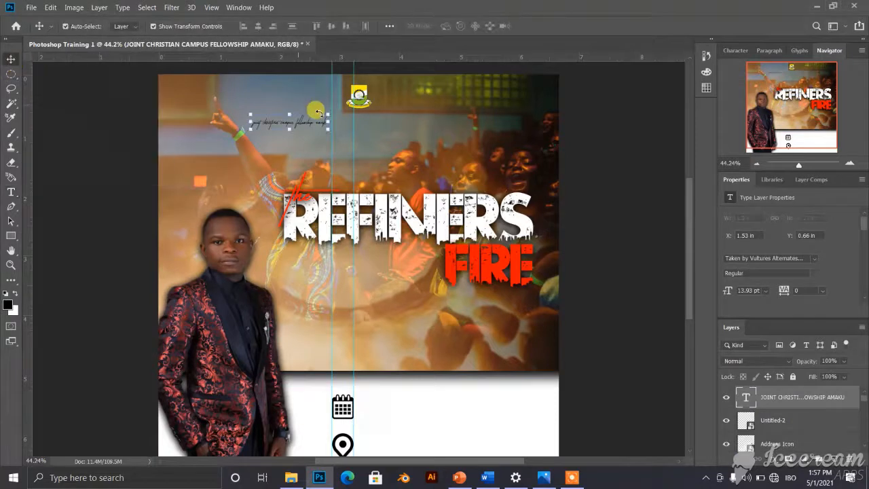
pyautogui.moveTo(327, 129); pyautogui.dragTo(512, 148)
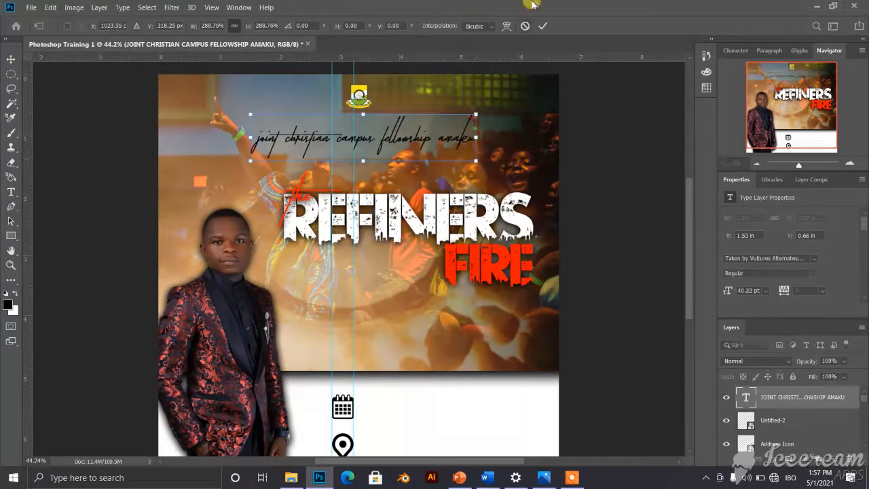
pyautogui.click(543, 26)
# - Change the fellowship text's font to MS Reference Serif Bold
pyautogui.doubleClick(371, 152)
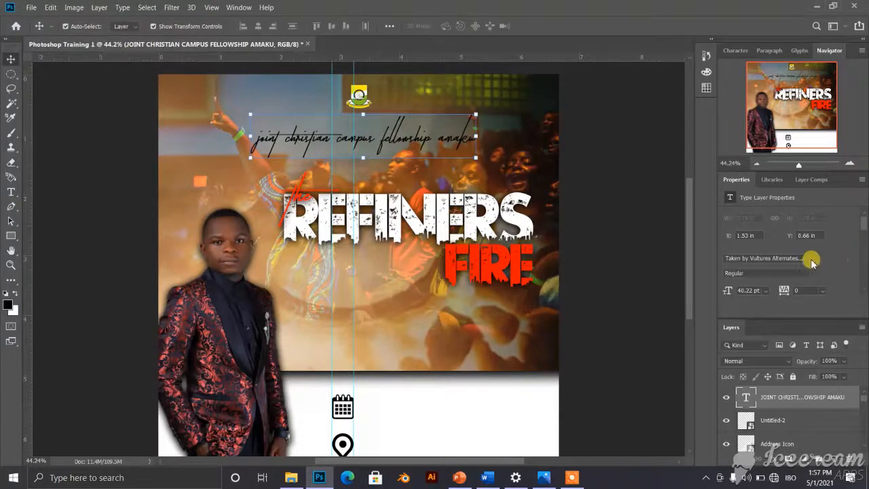
pyautogui.click(777, 258)
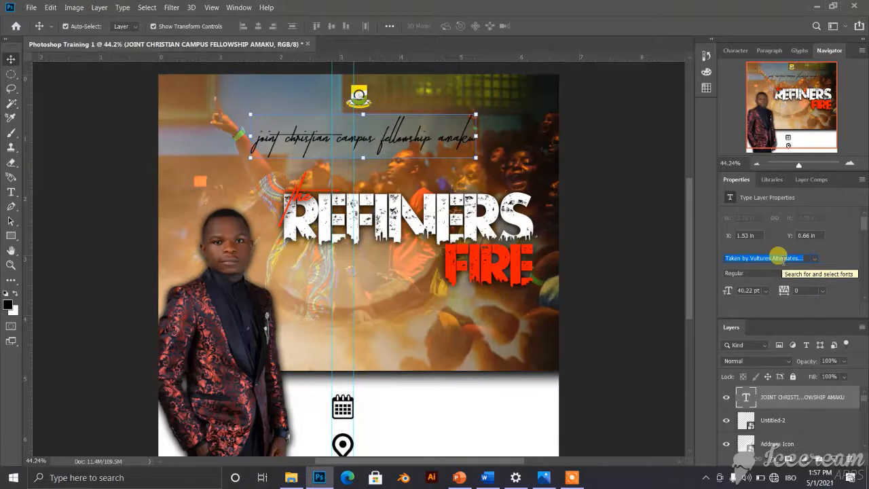
pyautogui.write('MS')
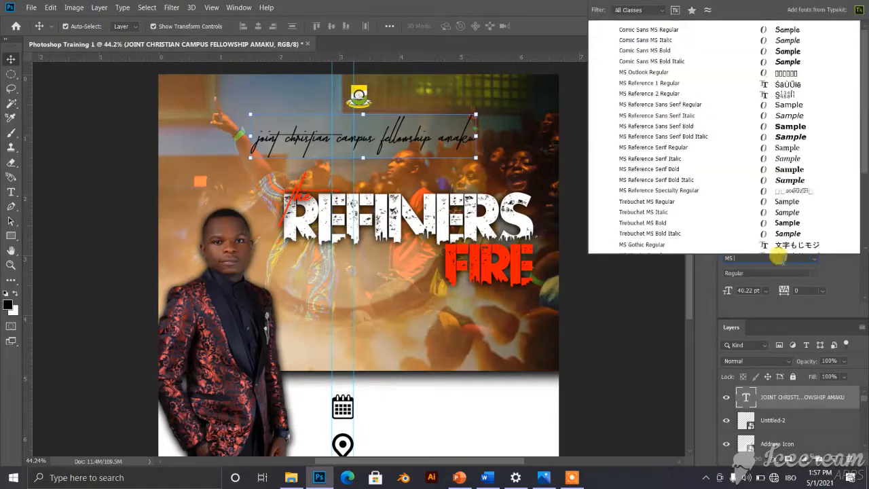
pyautogui.write(' REFE')
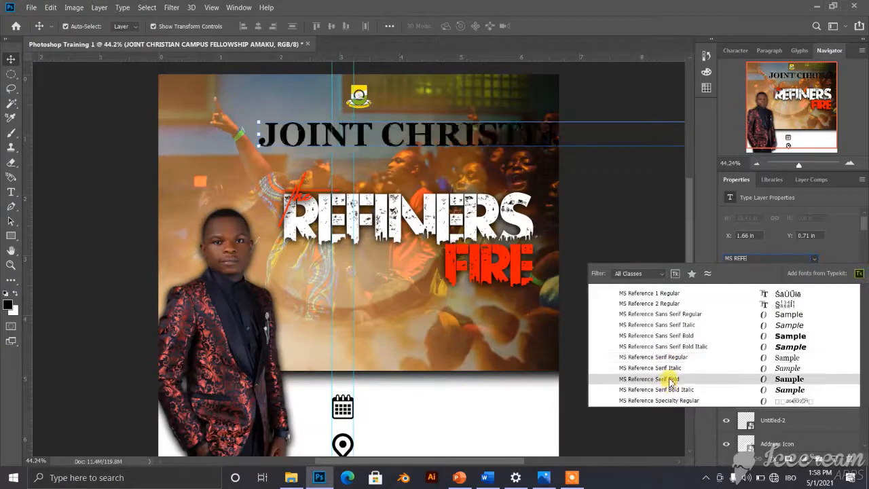
pyautogui.click(669, 381)
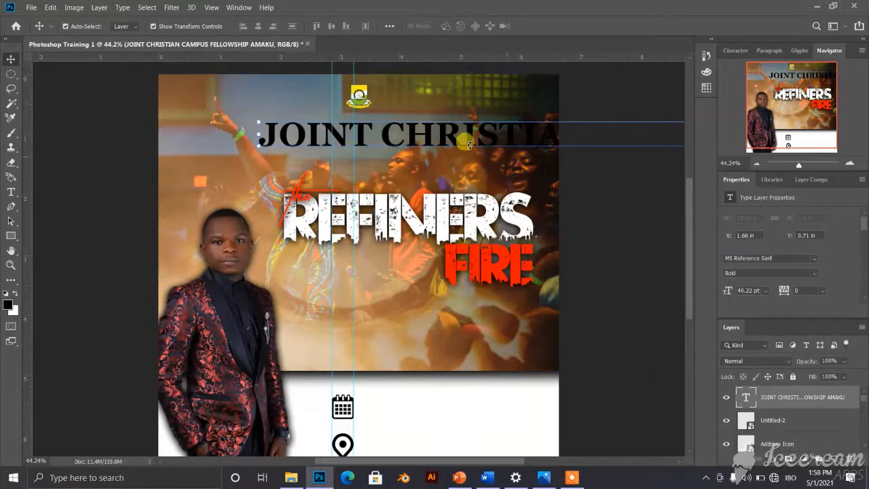
# - Scale the fellowship text down to about 27.03% so the whole line fits within the poster
pyautogui.scroll(-1, 465, 141)
pyautogui.scroll(-10, 503, 129)
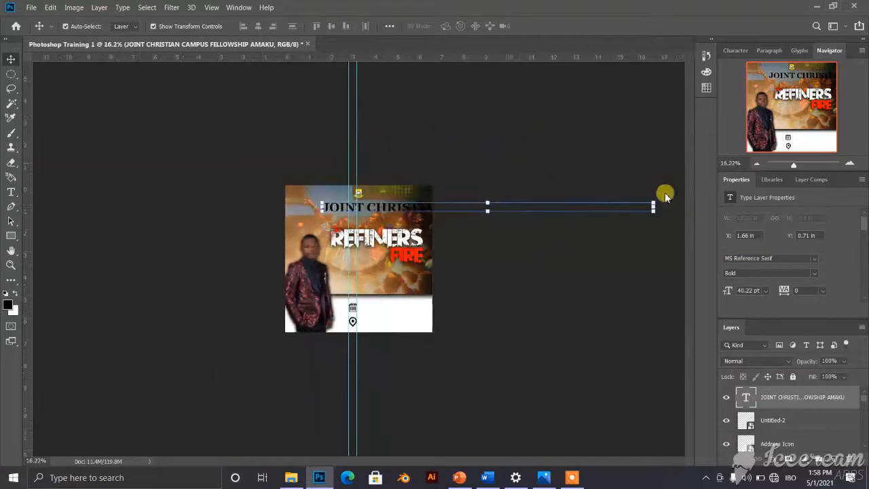
pyautogui.moveTo(653, 202); pyautogui.dragTo(412, 169)
pyautogui.scroll(6, 324, 214)
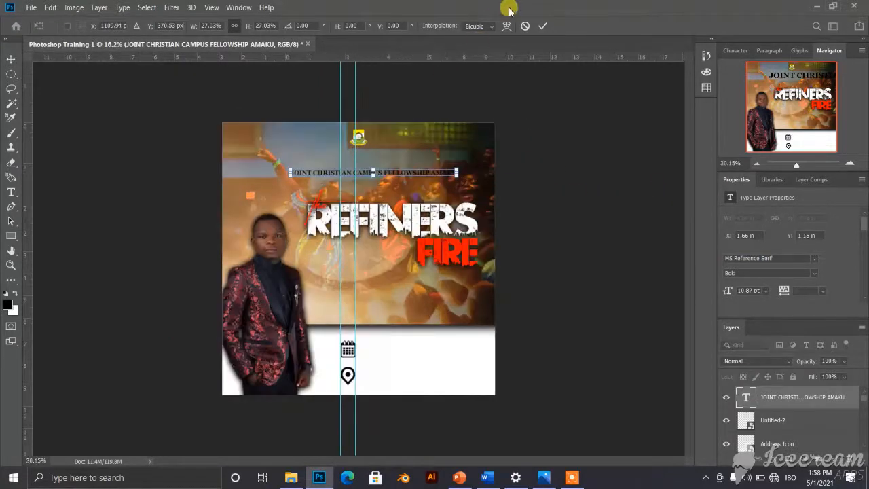
pyautogui.click(543, 25)
# - Move the fellowship text up so it sits centered directly beneath the shield logo
pyautogui.scroll(4, 298, 173)
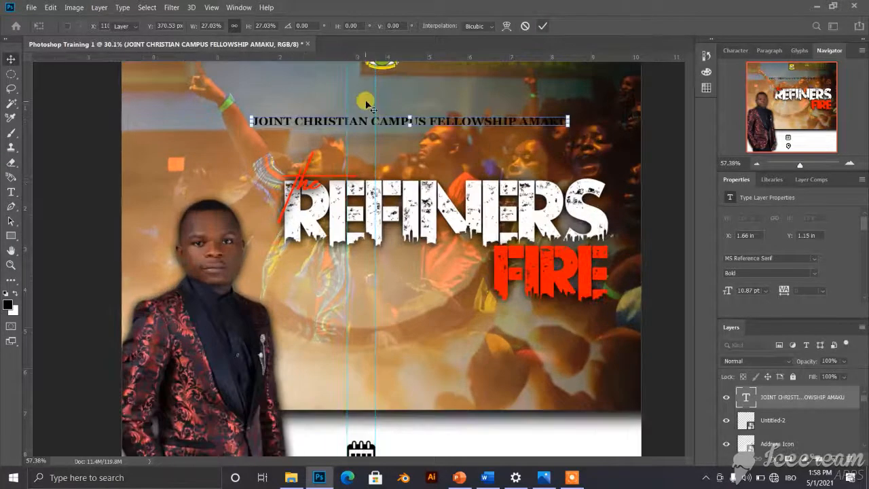
pyautogui.scroll(-1, 370, 105)
pyautogui.moveTo(396, 140); pyautogui.dragTo(372, 110)
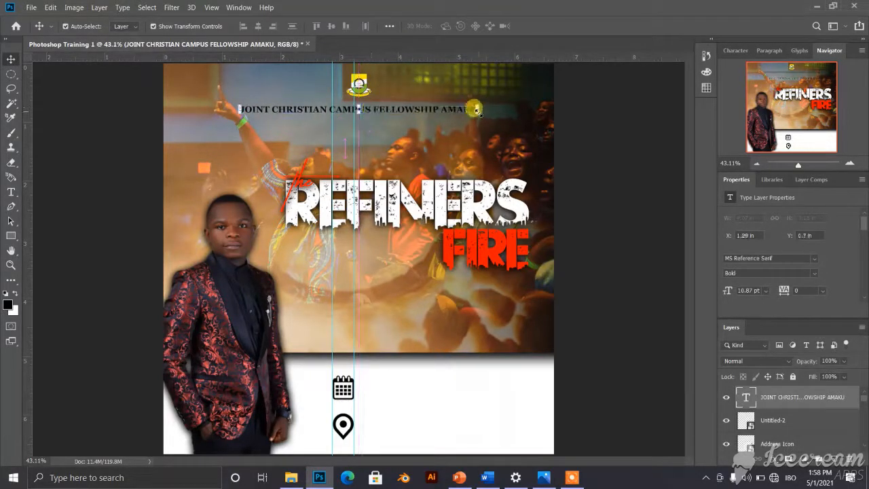
# - Enlarge the fellowship text to about 117.66% and shift it back to center beneath the logo
pyautogui.moveTo(475, 109); pyautogui.dragTo(519, 127)
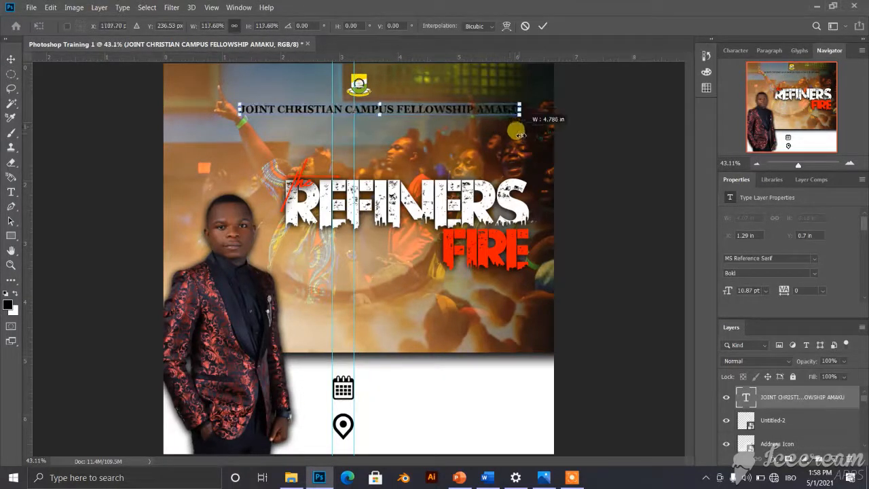
pyautogui.click(545, 26)
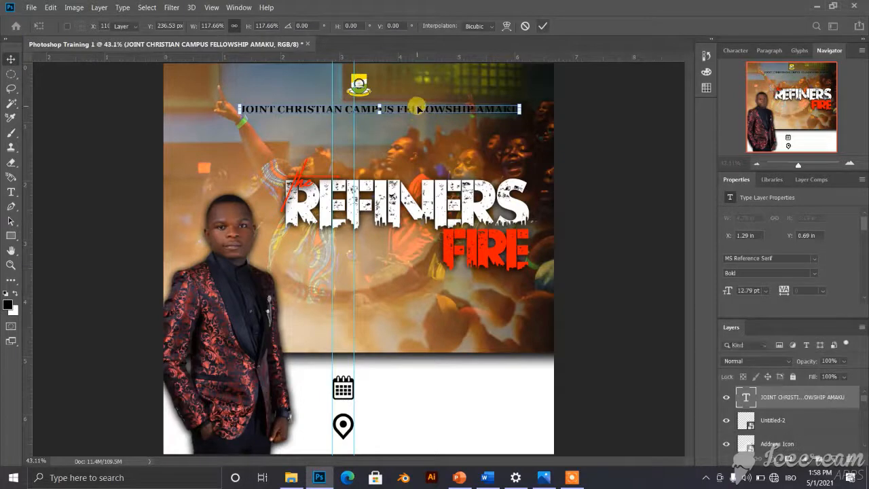
pyautogui.moveTo(410, 108); pyautogui.dragTo(400, 110)
pyautogui.hotkey('ctrl', '-')
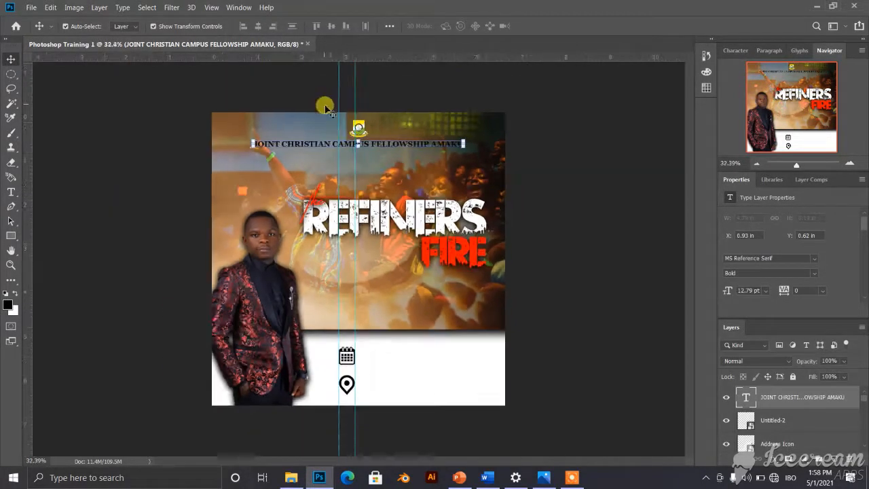
# - Change the fellowship text's color to white (ffffff)
pyautogui.hotkey('ctrl', '0')
pyautogui.scroll(-4, 815, 280)
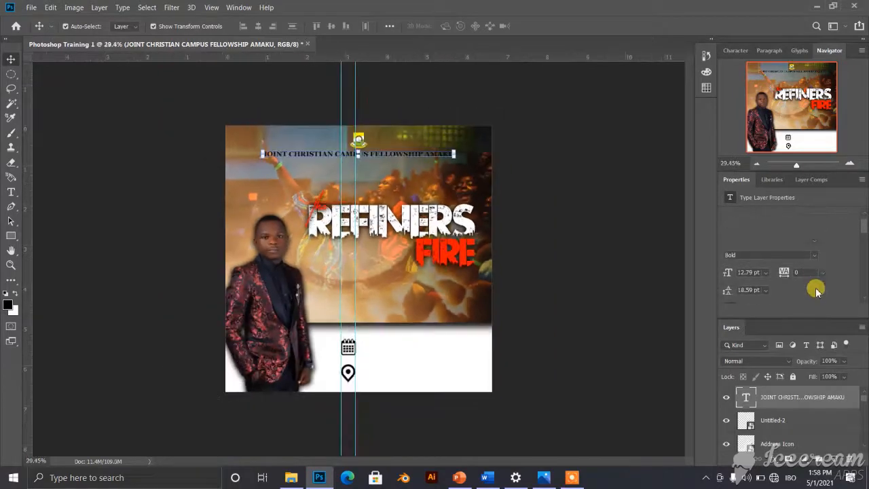
pyautogui.click(805, 291)
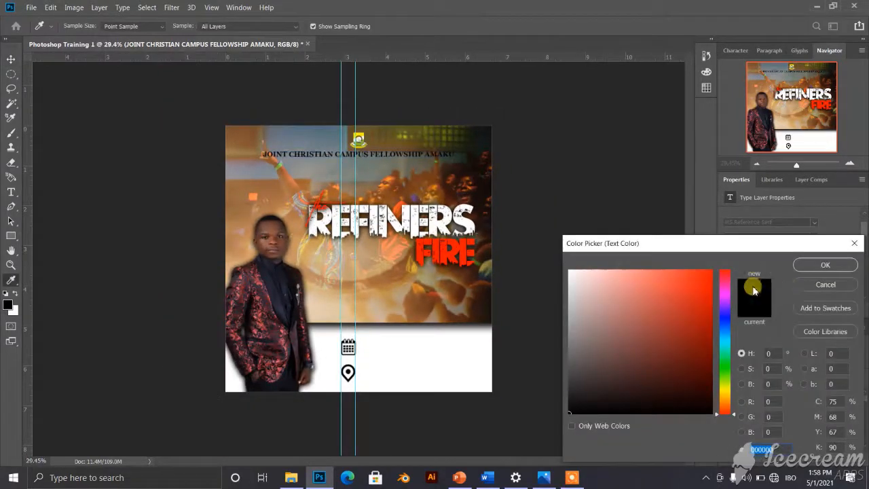
pyautogui.moveTo(613, 302); pyautogui.dragTo(553, 254)
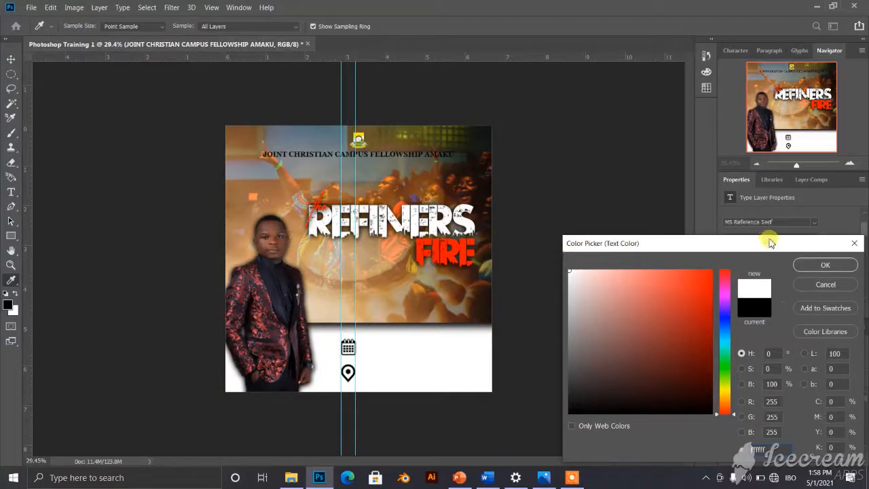
pyautogui.click(824, 265)
pyautogui.hotkey('ctrl', '0')
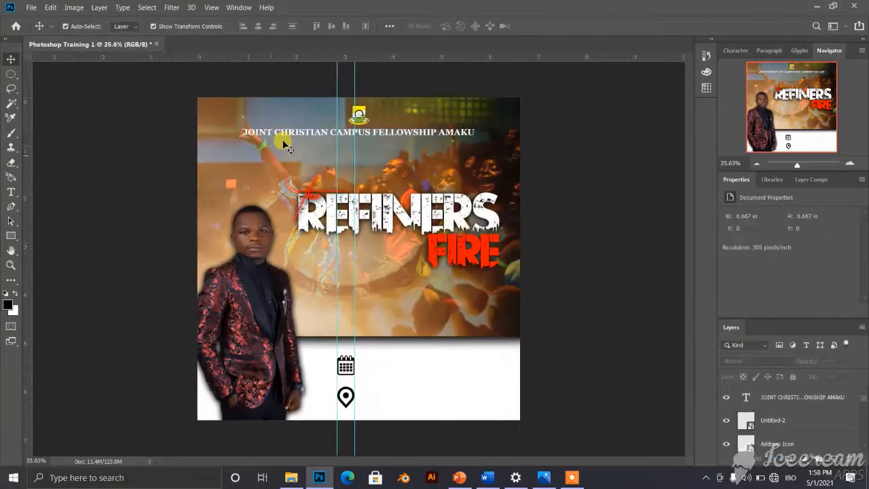
# - Duplicate the fellowship text directly below itself and replace the copy's wording with "ANNUAL CONVENTION"
pyautogui.click(372, 113)
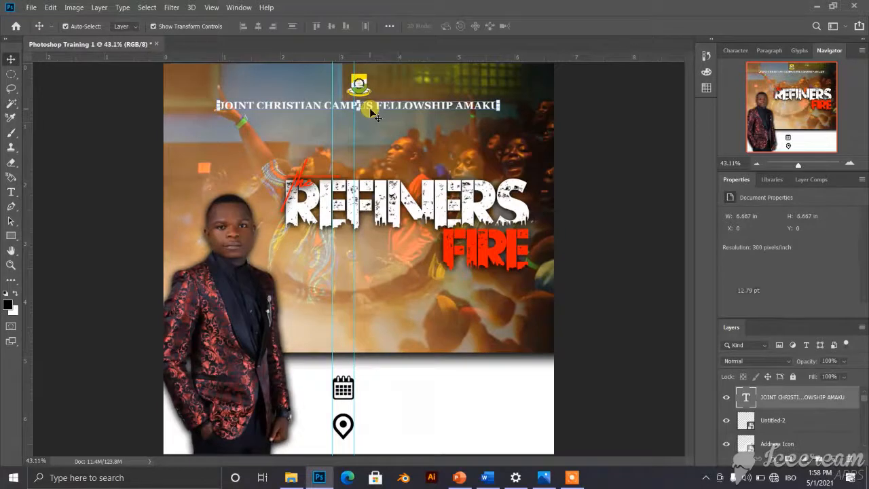
pyautogui.moveTo(373, 113); pyautogui.dragTo(391, 126)
pyautogui.press('t')
pyautogui.click(392, 124)
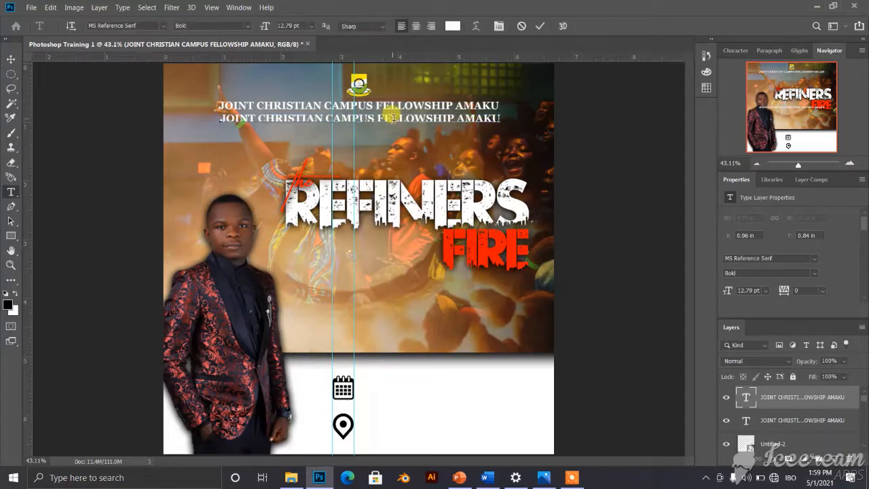
pyautogui.doubleClick(415, 118)
pyautogui.moveTo(504, 121); pyautogui.dragTo(209, 115)
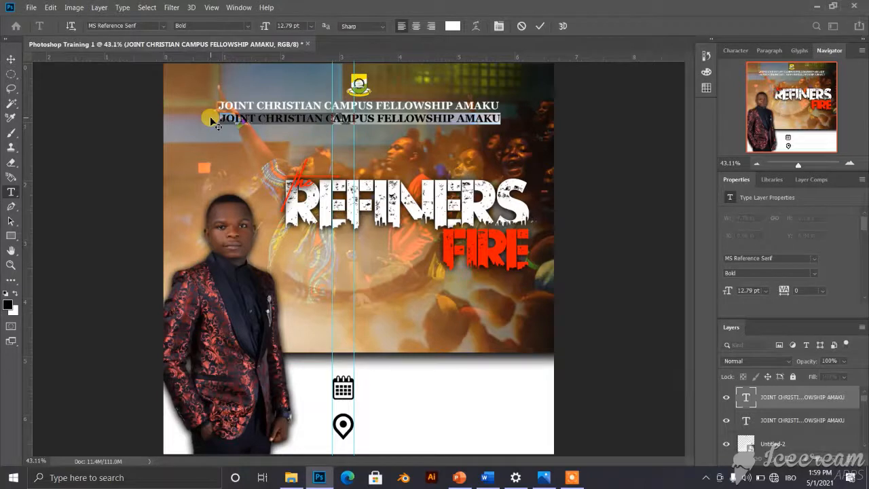
pyautogui.write('ANNUA')
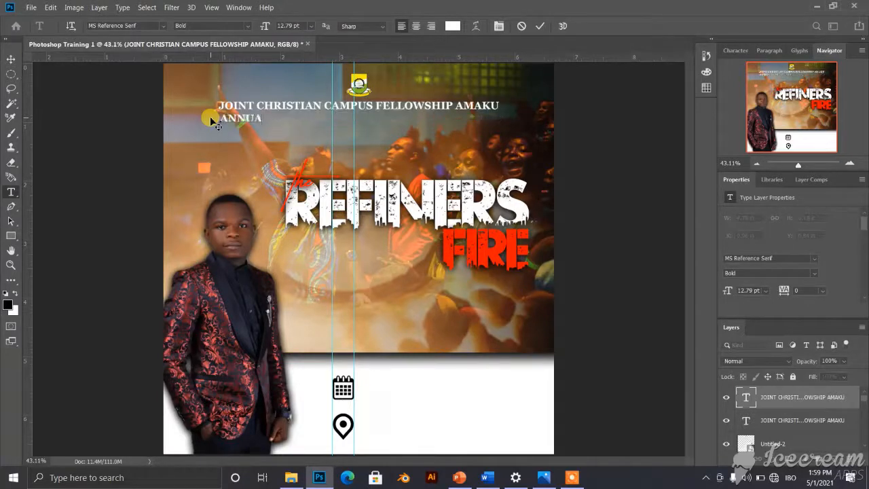
pyautogui.write('L CONVENTION')
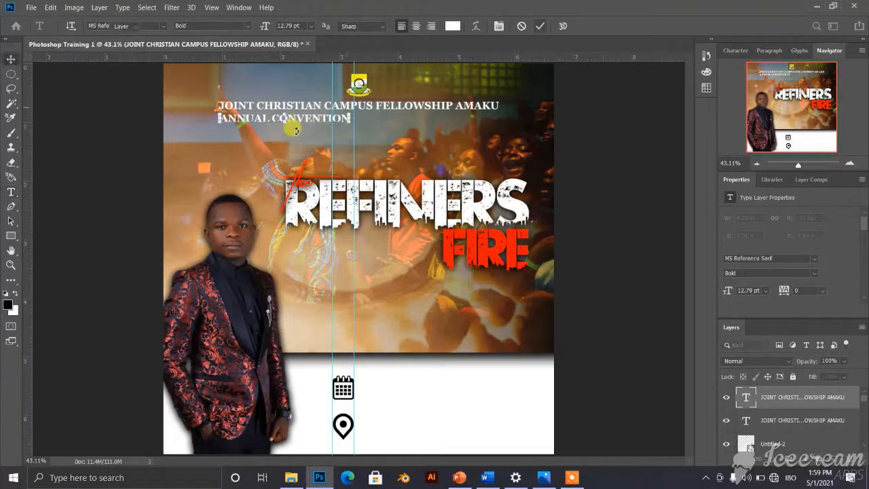
# - Align the horizontal centers of the fellowship and ANNUAL CONVENTION lines and set both to 60% opacity
pyautogui.keyDown('shift'); pyautogui.click(427, 109); pyautogui.keyUp('shift')
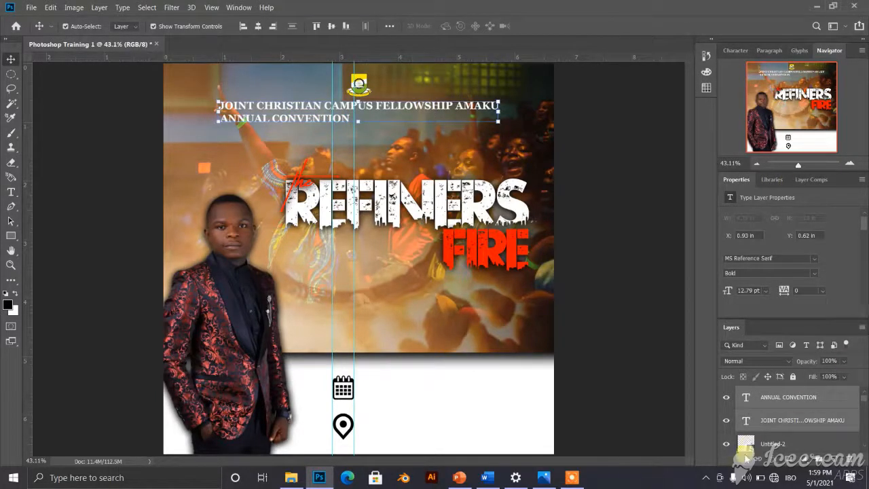
pyautogui.click(259, 27)
pyautogui.press('6')
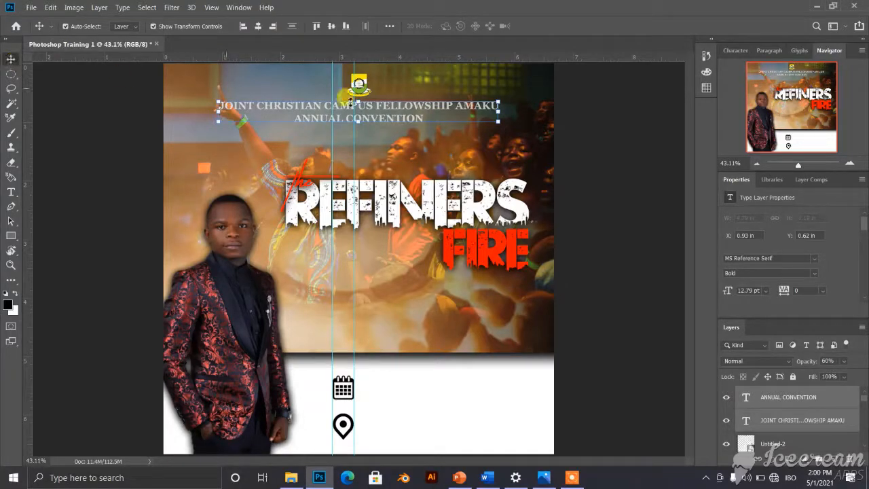
pyautogui.click(588, 129)
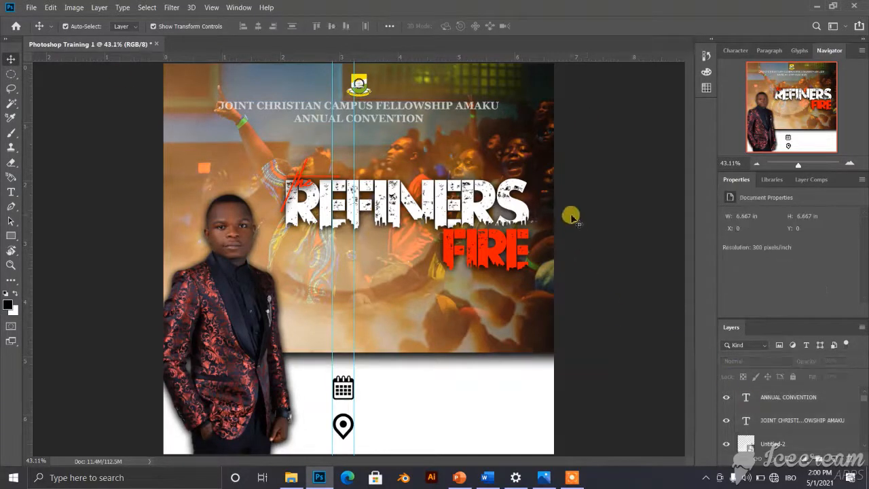
# - Set the opacity of the ANNUAL CONVENTION line and the fellowship line to 100%
pyautogui.click(403, 120)
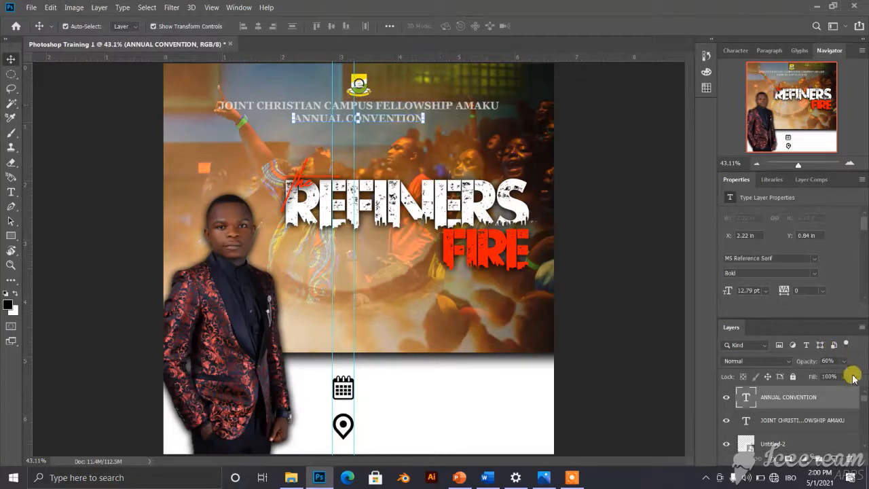
pyautogui.moveTo(847, 367)
pyautogui.mouseDown()
pyautogui.moveTo(838, 369)
pyautogui.moveTo(861, 370)
pyautogui.mouseUp()
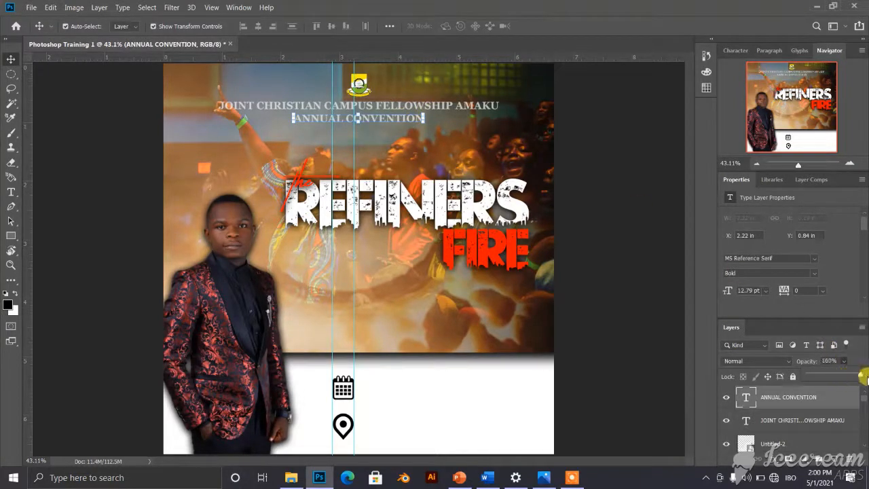
pyautogui.click(451, 103)
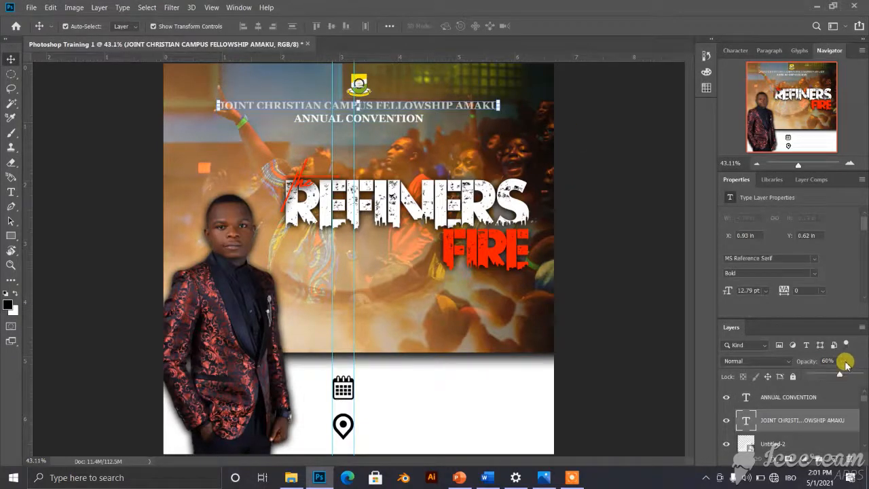
pyautogui.moveTo(845, 365); pyautogui.dragTo(864, 376)
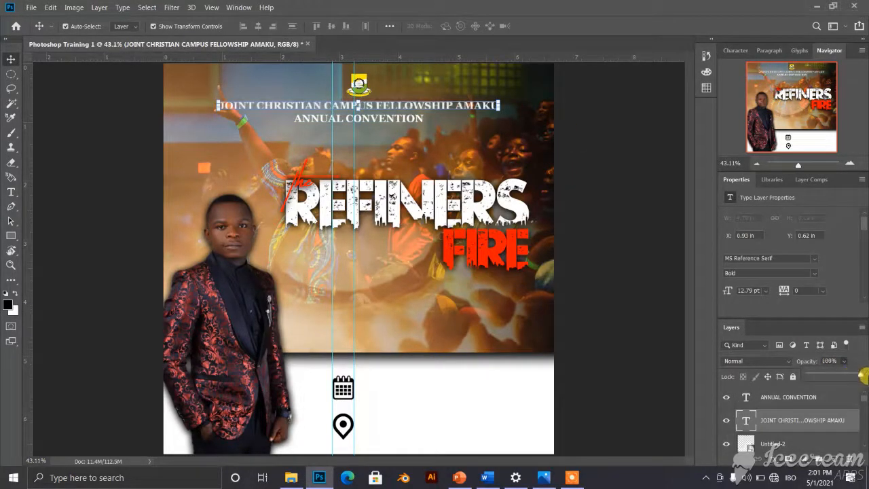
# - Nudge the ANNUAL CONVENTION line up to about Y 0.81 in, tightening the gap beneath the fellowship text
pyautogui.click(403, 116)
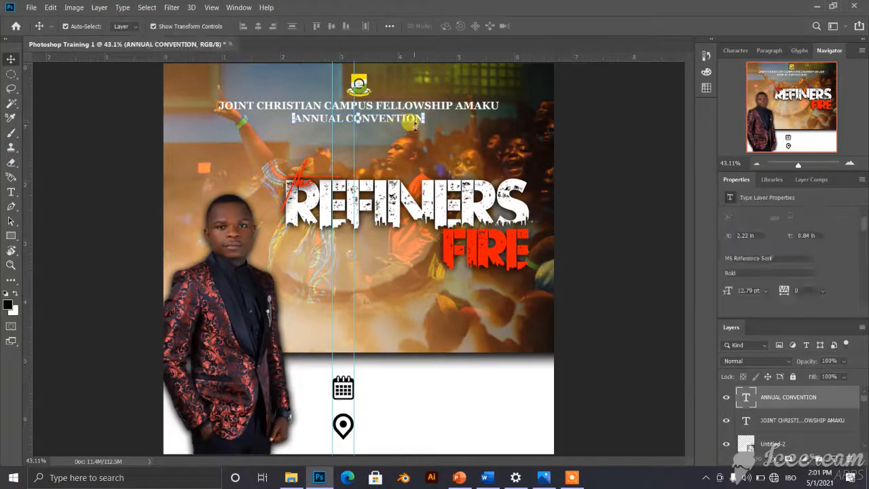
pyautogui.press('Up')
pyautogui.press('Up')
pyautogui.press('Up')
pyautogui.press('Up')
pyautogui.press('Up')
pyautogui.press('Up')
pyautogui.press('Up')
pyautogui.press('Up')
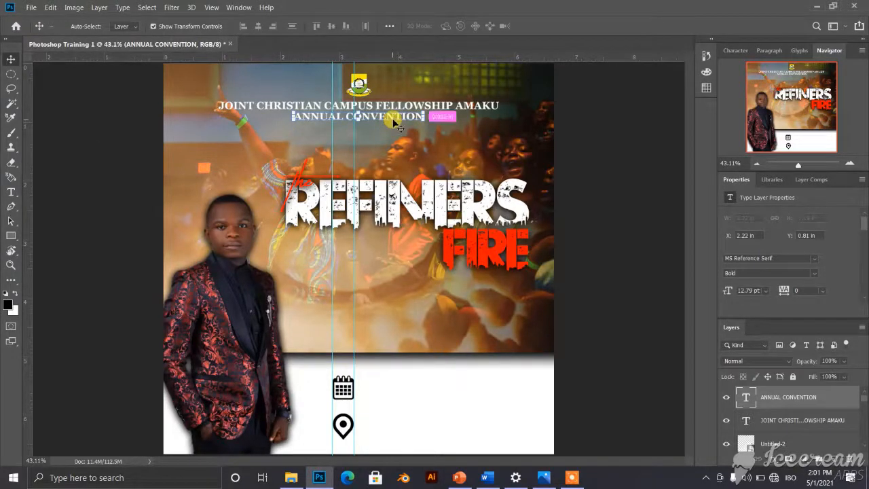
# - Duplicate the ANNUAL CONVENTION line into the space above the title and change the copy's text to "APOSTOLIC INVASION"
pyautogui.hotkey('ctrl', 'j')
pyautogui.moveTo(392, 121); pyautogui.dragTo(390, 139)
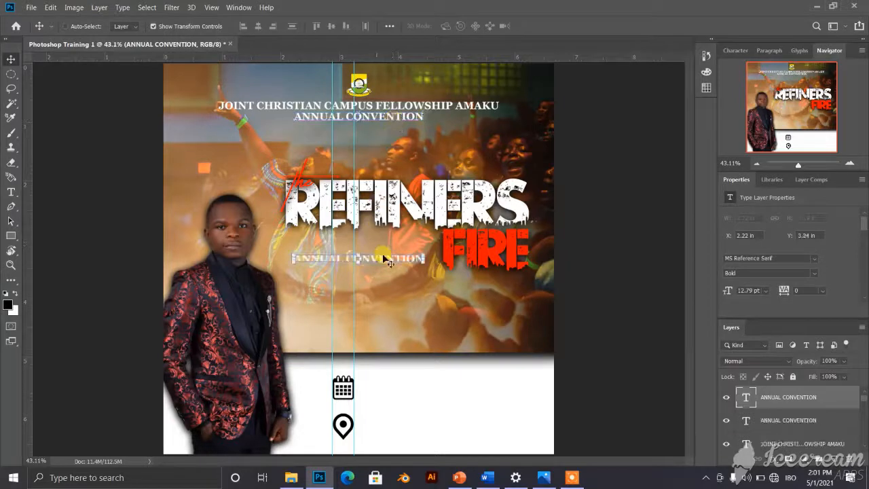
pyautogui.moveTo(385, 258); pyautogui.dragTo(391, 141)
pyautogui.doubleClick(391, 141)
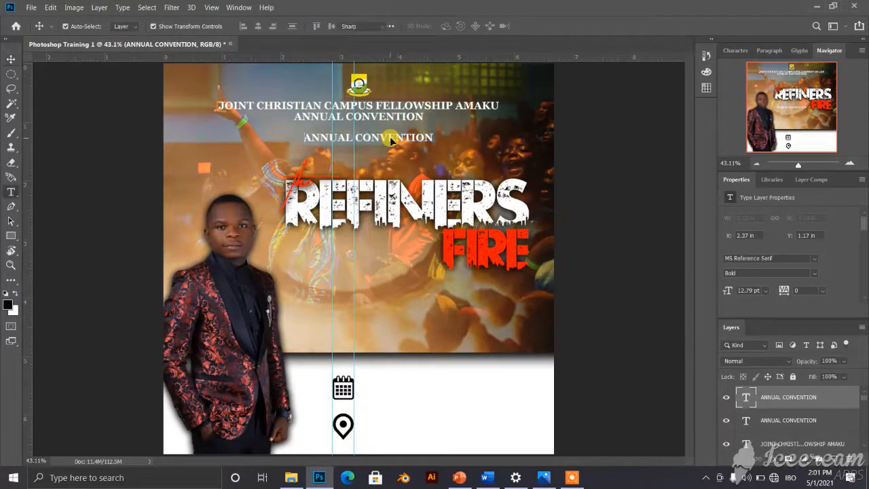
pyautogui.click(391, 136)
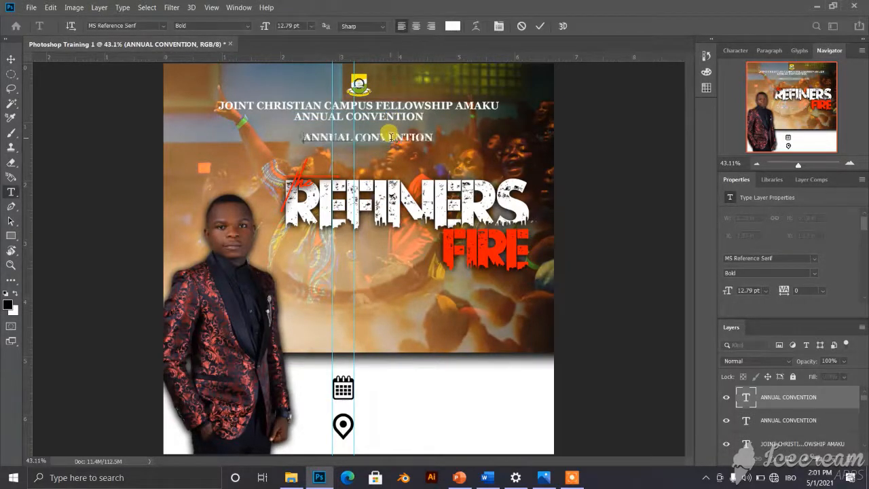
pyautogui.hotkey('ctrl', 'a')
pyautogui.write('APOST')
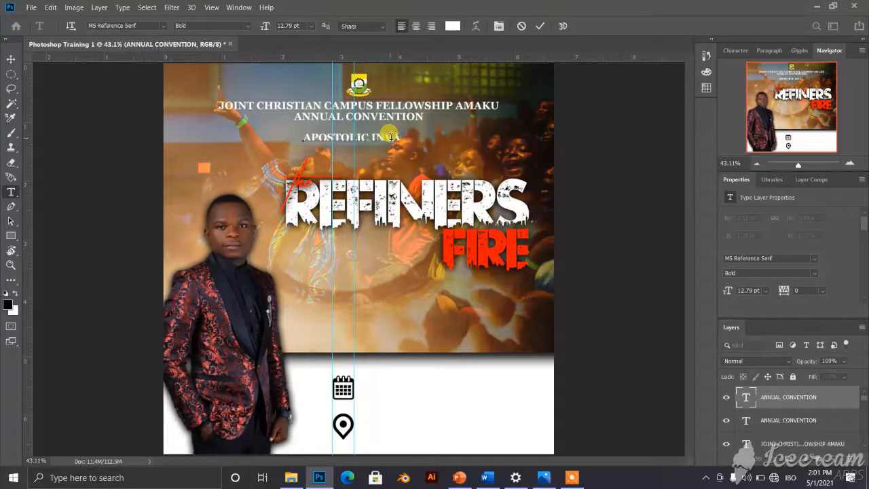
pyautogui.write('OLIC INVASION')
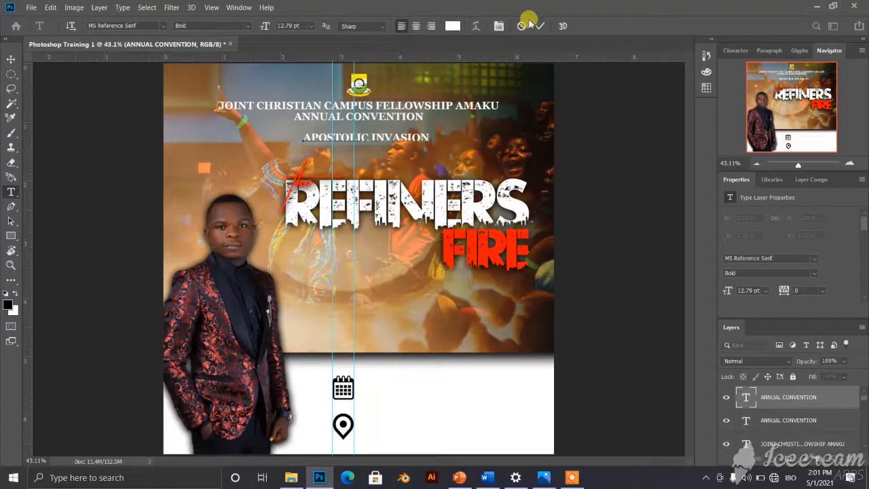
pyautogui.hotkey('ctrl', 'a')
pyautogui.hotkey('ctrl', 'Return')
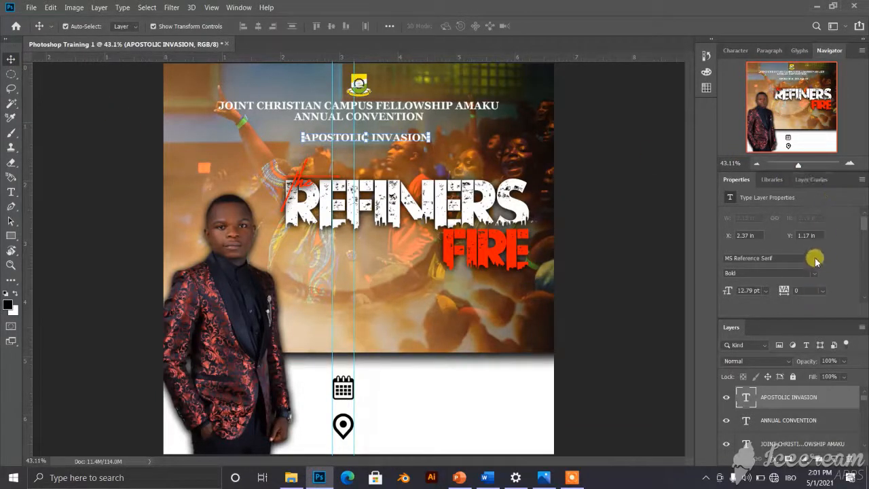
# - Change the APOSTOLIC INVASION text's font to Taken by Vultures Alternates and scale it up to about 266.69%
pyautogui.click(816, 260)
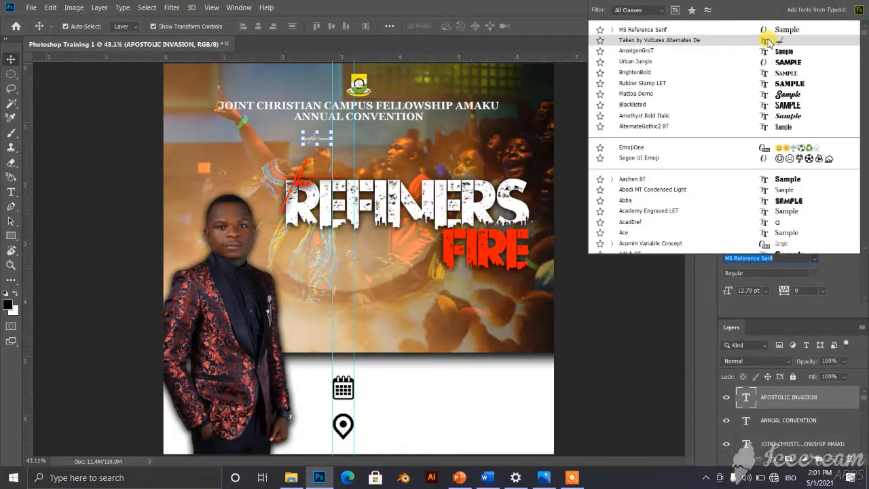
pyautogui.click(768, 41)
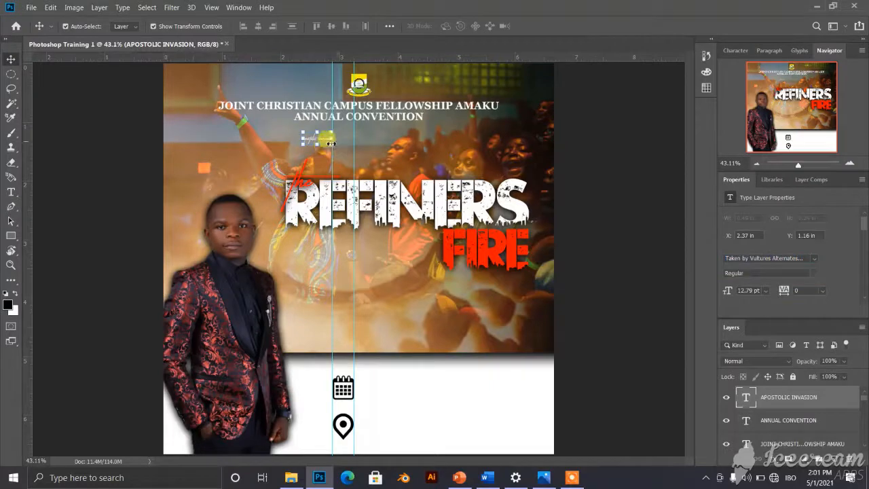
pyautogui.moveTo(329, 146)
pyautogui.mouseDown()
pyautogui.moveTo(426, 156)
pyautogui.moveTo(335, 147)
pyautogui.mouseUp()
pyautogui.moveTo(383, 160); pyautogui.dragTo(380, 144)
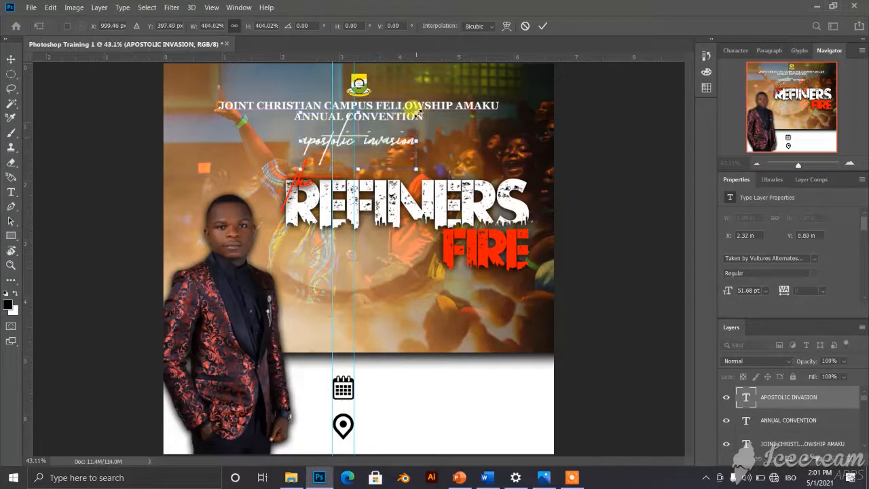
pyautogui.moveTo(416, 113); pyautogui.dragTo(384, 151)
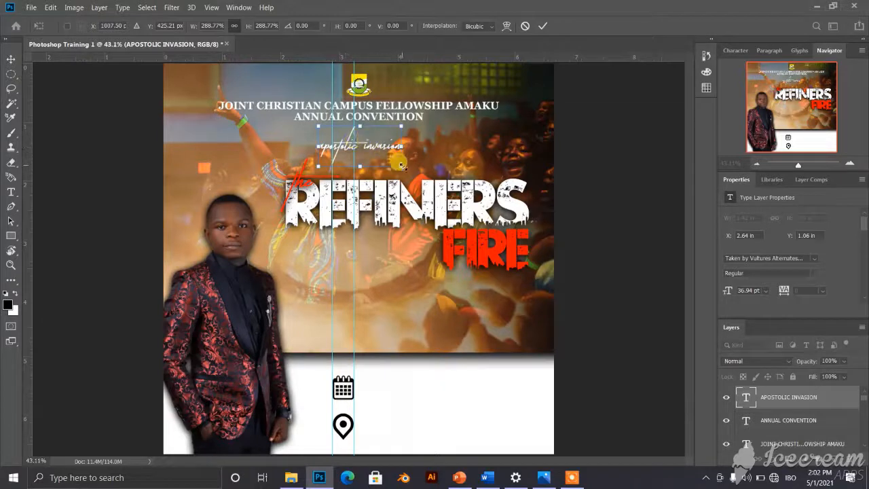
pyautogui.moveTo(400, 165); pyautogui.dragTo(394, 163)
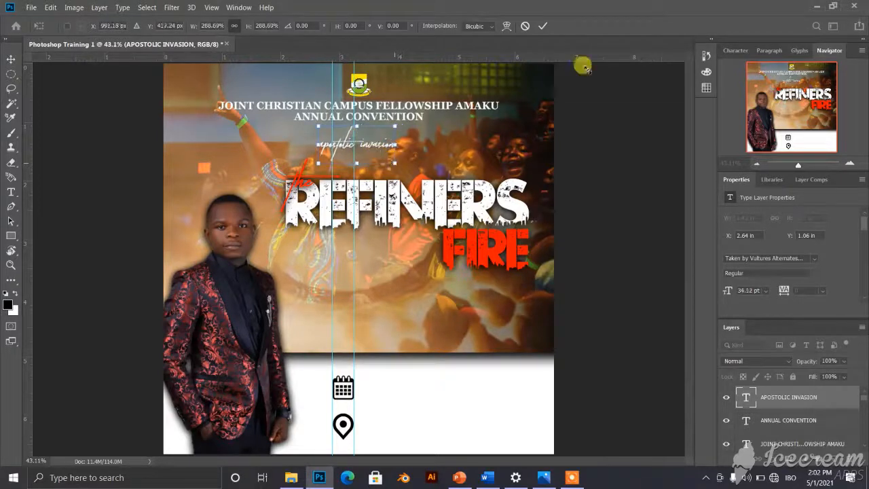
pyautogui.click(540, 26)
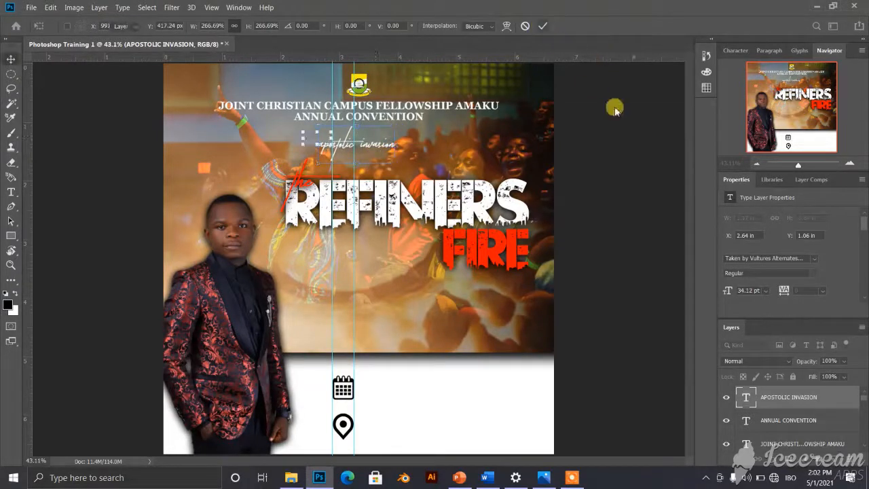
# - Shift the apostolic invasion text slightly right so it sits centered beneath the ANNUAL CONVENTION line
pyautogui.click(377, 149)
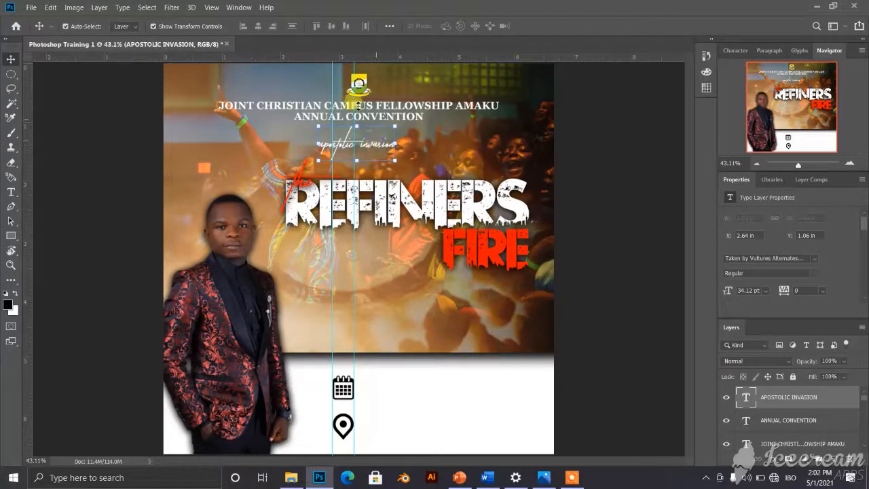
pyautogui.scroll(2, 360, 146)
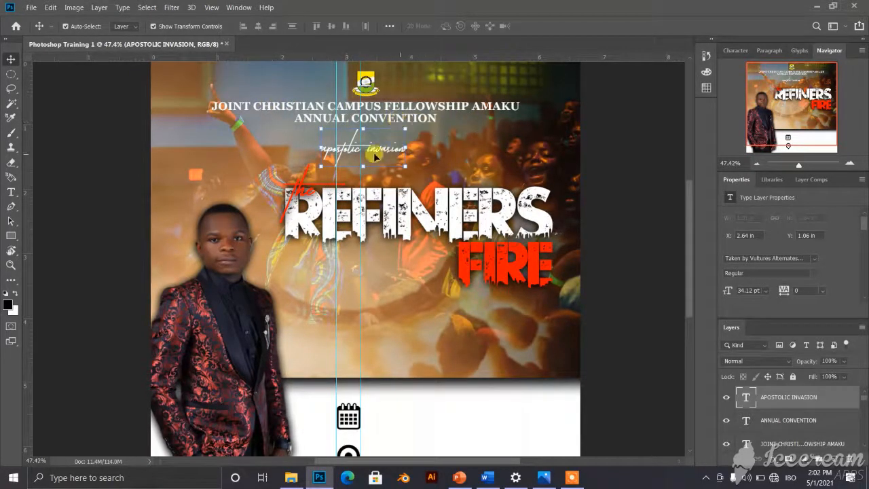
pyautogui.moveTo(379, 150); pyautogui.dragTo(381, 150)
pyautogui.click(412, 155)
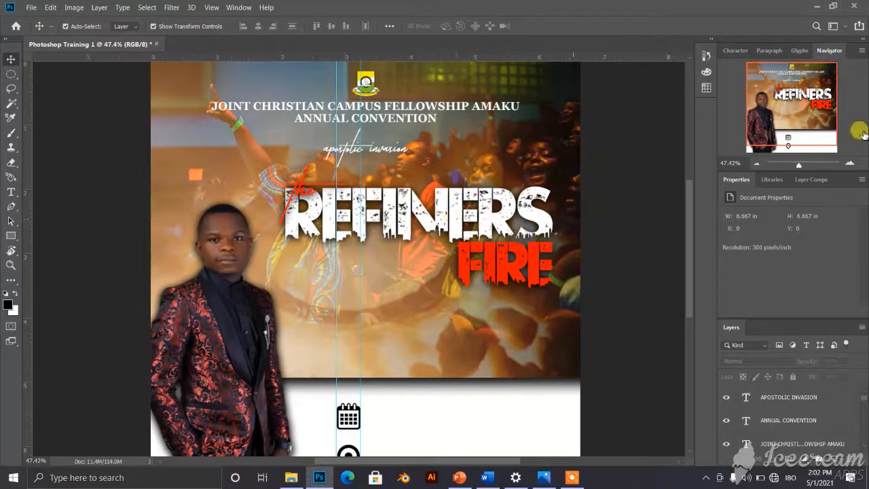
pyautogui.scroll(-3, 788, 121)
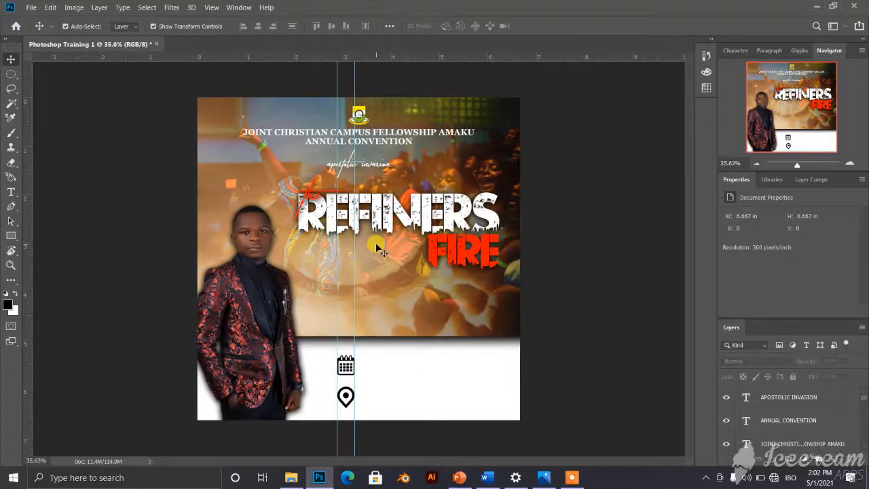
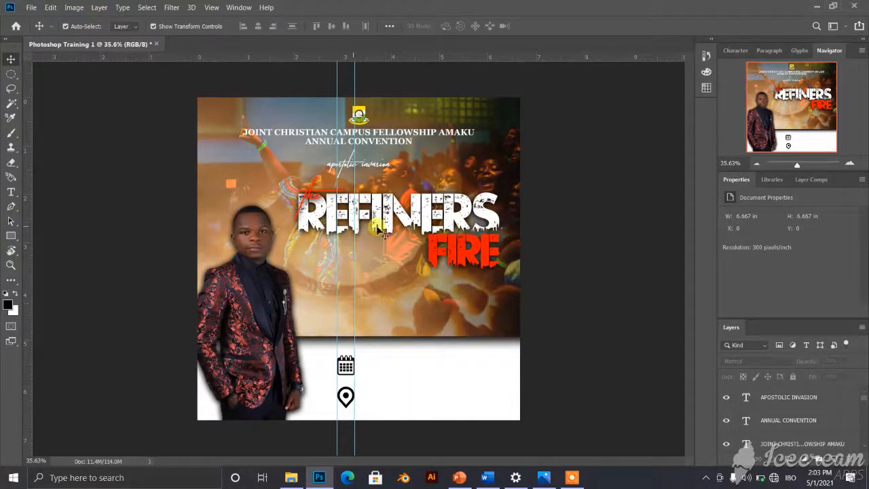
pyautogui.scroll(1, 372, 171)
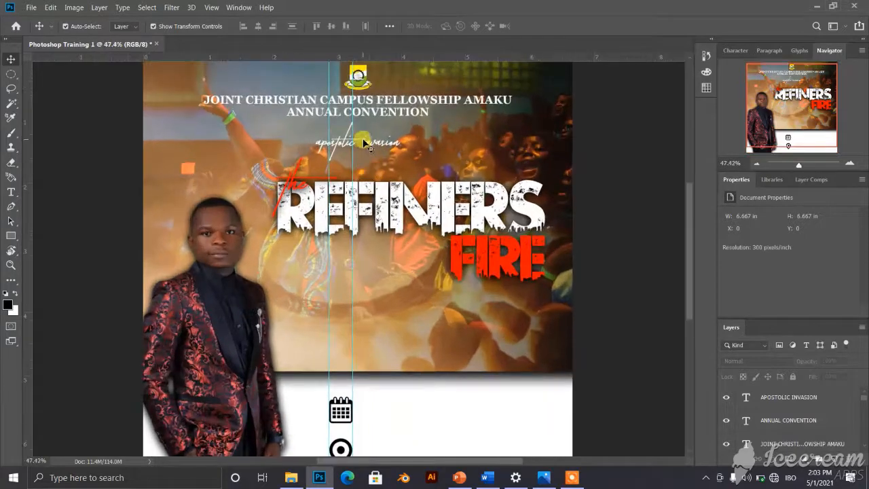
pyautogui.moveTo(365, 144); pyautogui.dragTo(366, 144)
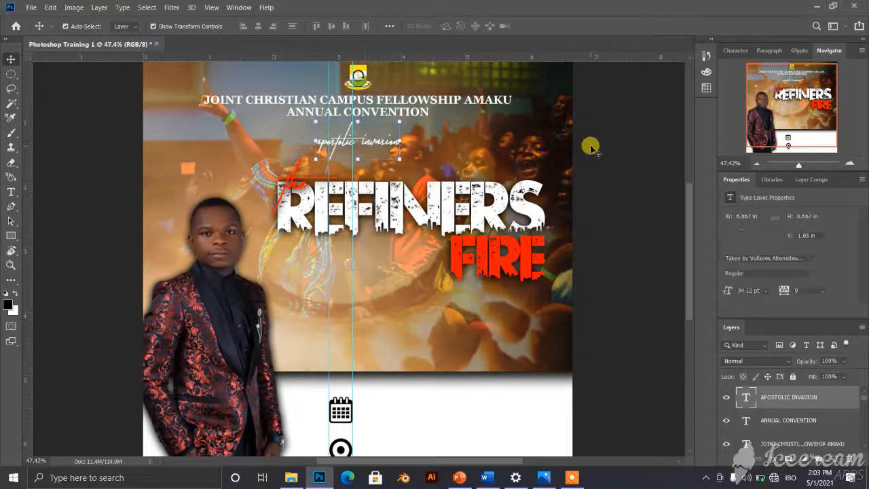
pyautogui.scroll(-1, 334, 237)
pyautogui.scroll(-1, 372, 305)
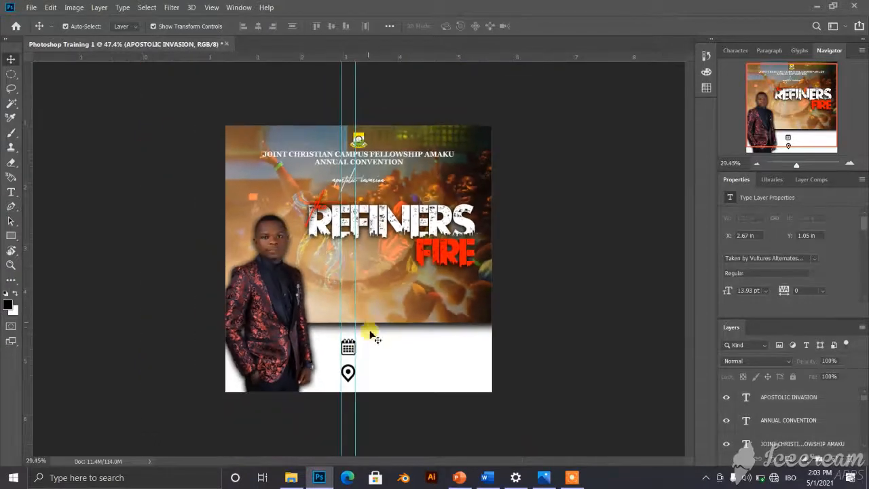
pyautogui.click(359, 293)
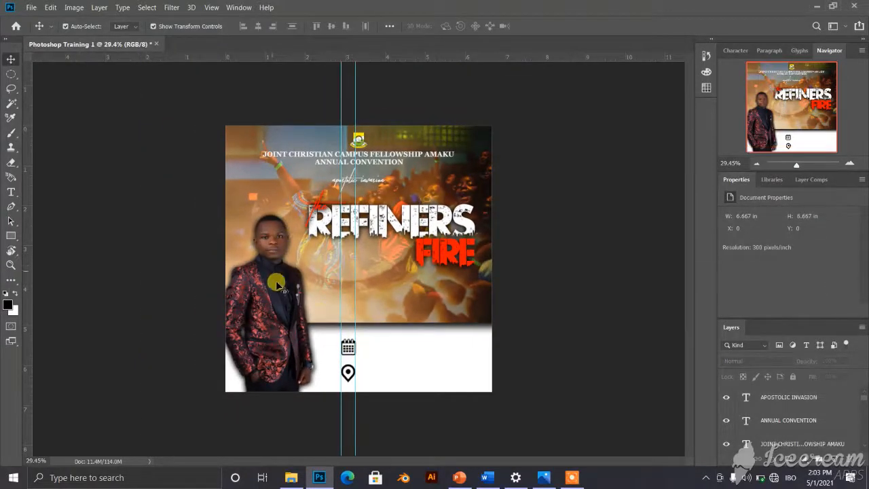
# - Add a white text line reading "APST" in the AnzeigenGroT font below the title, beside the man's face
pyautogui.scroll(2, 299, 293)
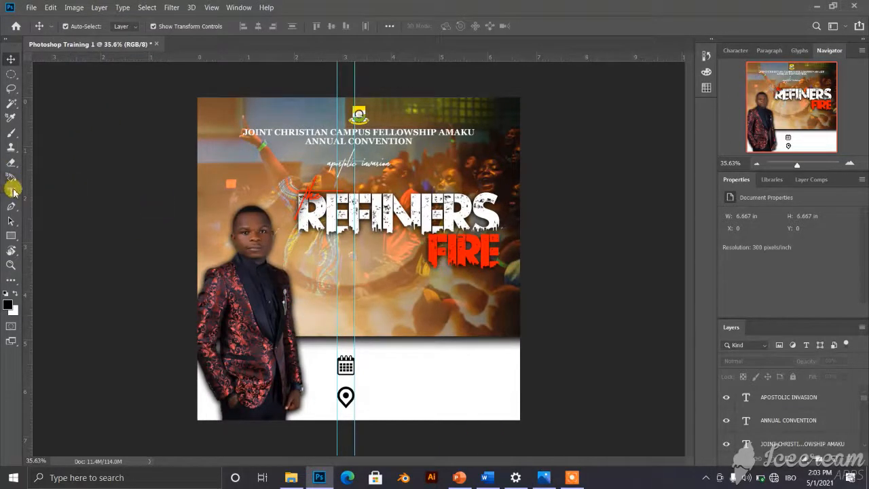
pyautogui.click(11, 192)
pyautogui.click(74, 189)
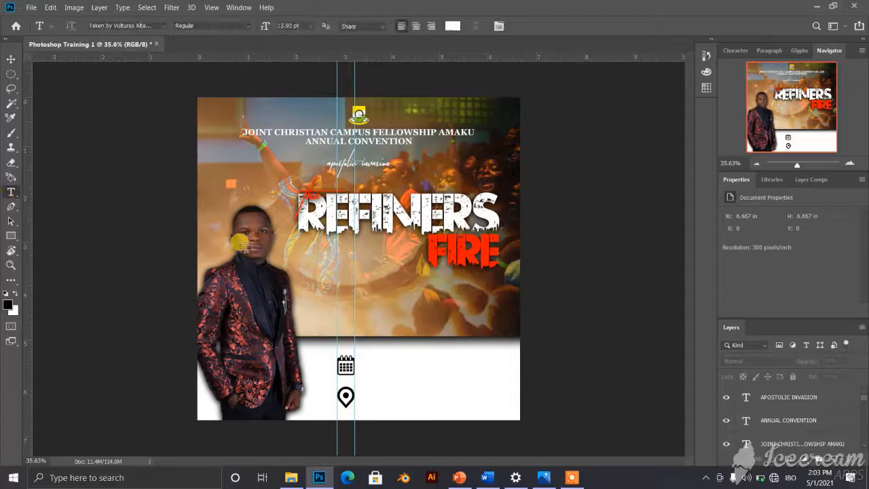
pyautogui.click(303, 264)
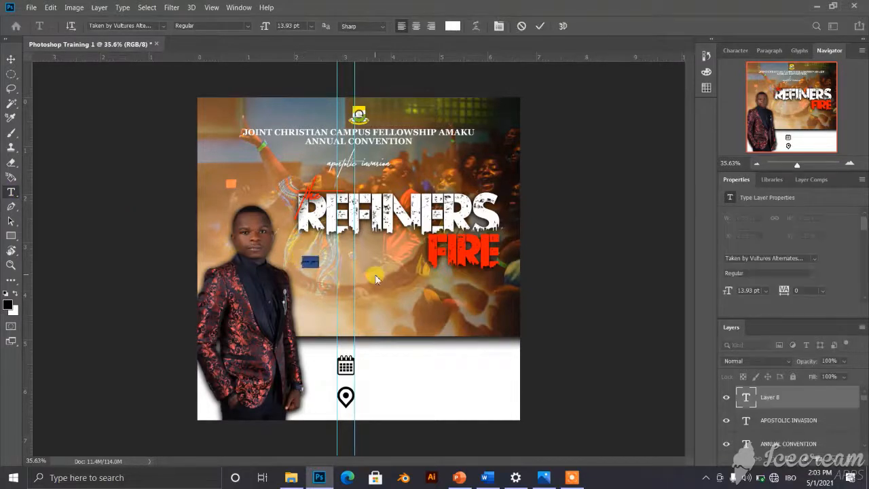
pyautogui.press('BackSpace')
pyautogui.click(761, 258)
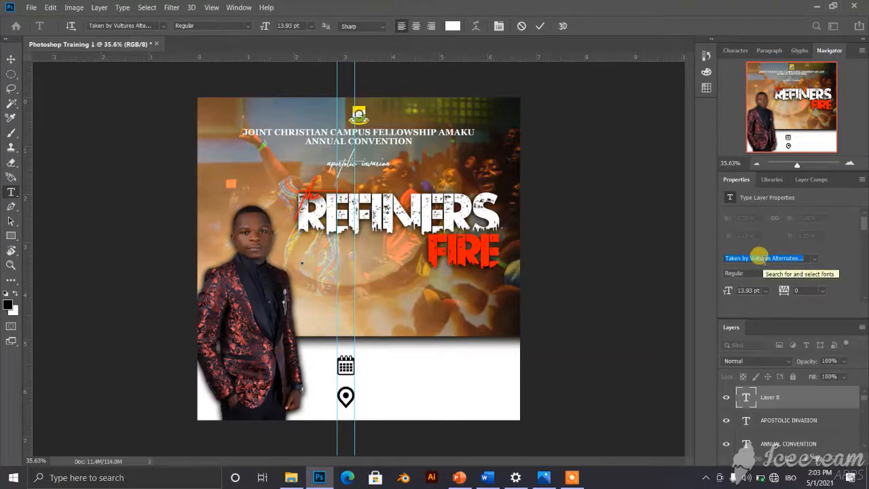
pyautogui.write('ANZE')
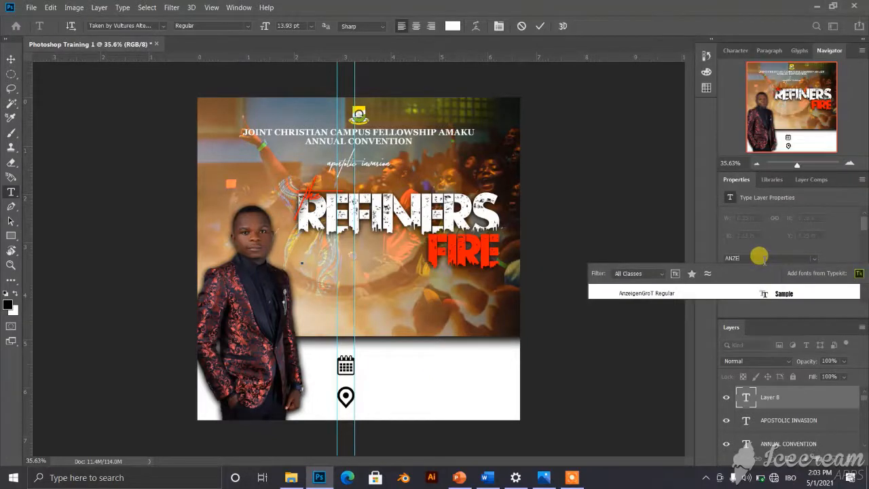
pyautogui.click(662, 297)
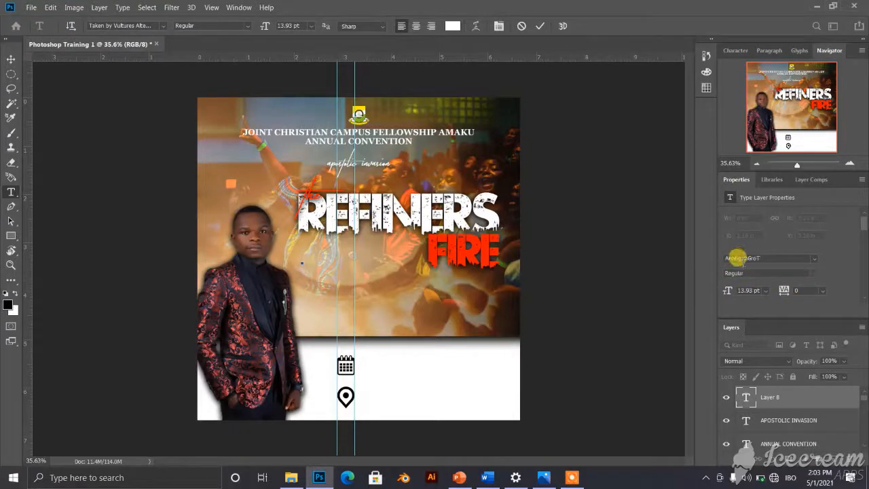
pyautogui.scroll(2, 287, 260)
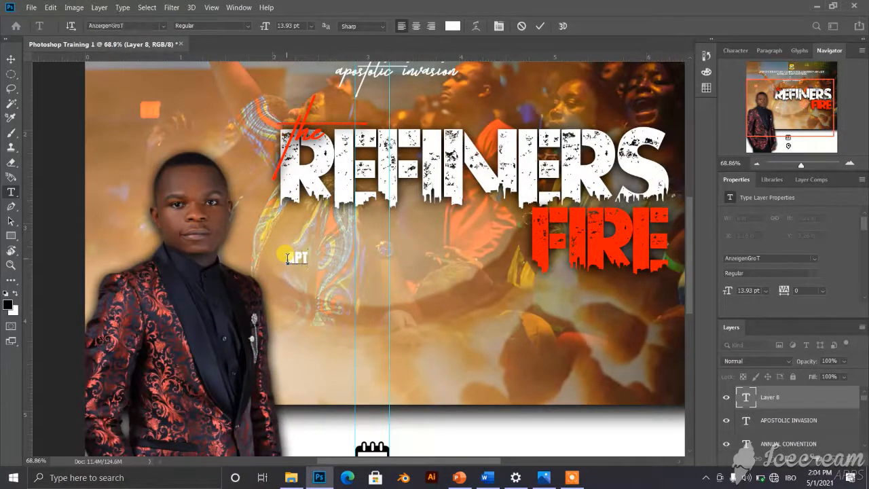
pyautogui.click(541, 26)
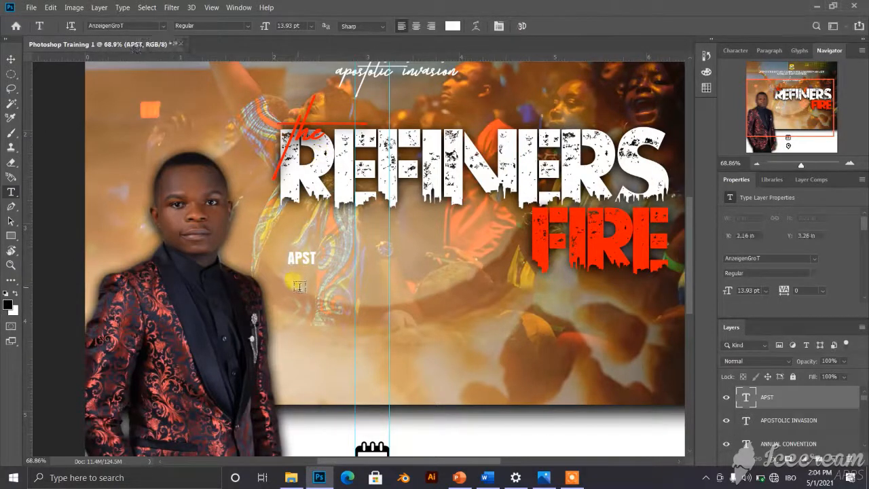
# - Add the speaker's first name and surname as two separate text lines beneath the APST text
pyautogui.click(299, 284)
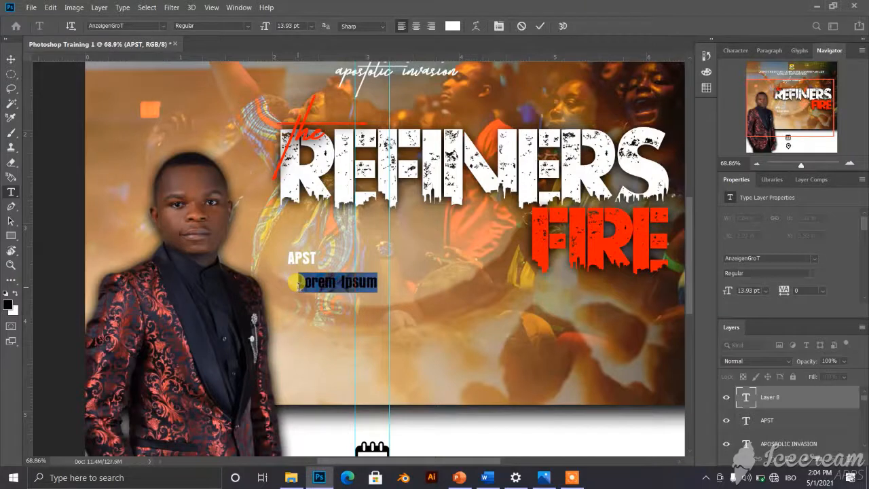
pyautogui.write('JOS')
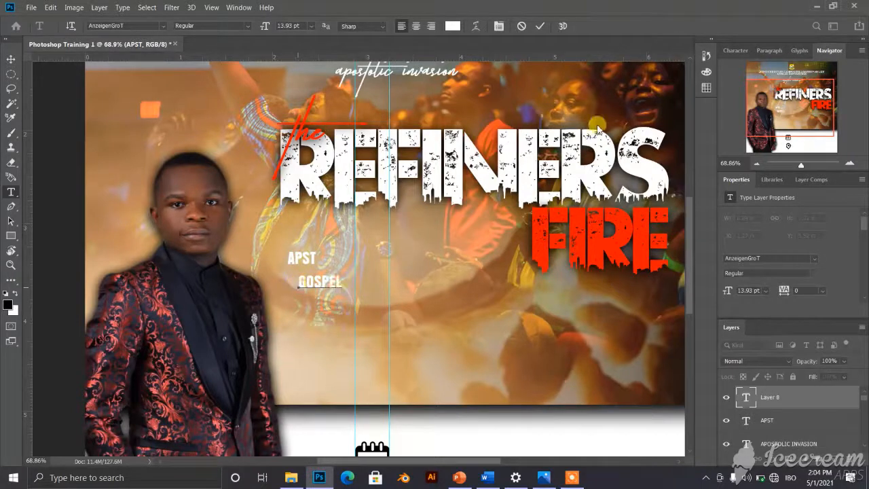
pyautogui.click(540, 26)
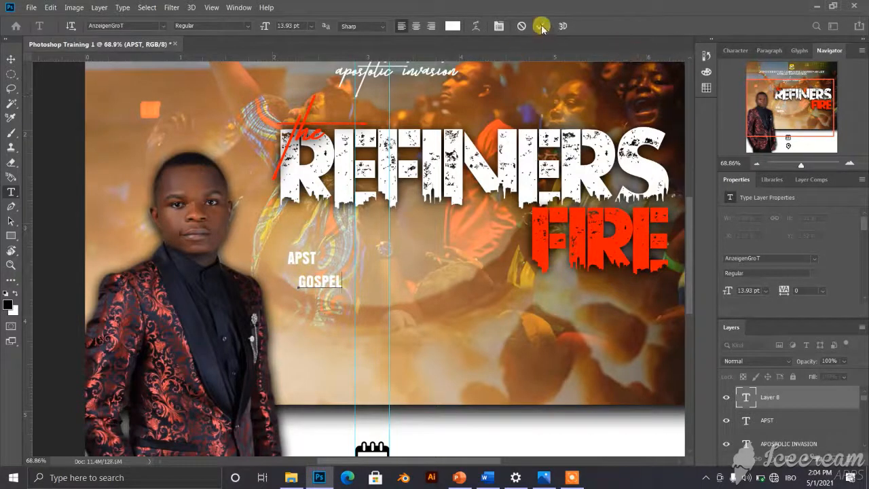
pyautogui.click(288, 306)
pyautogui.press('BackSpace')
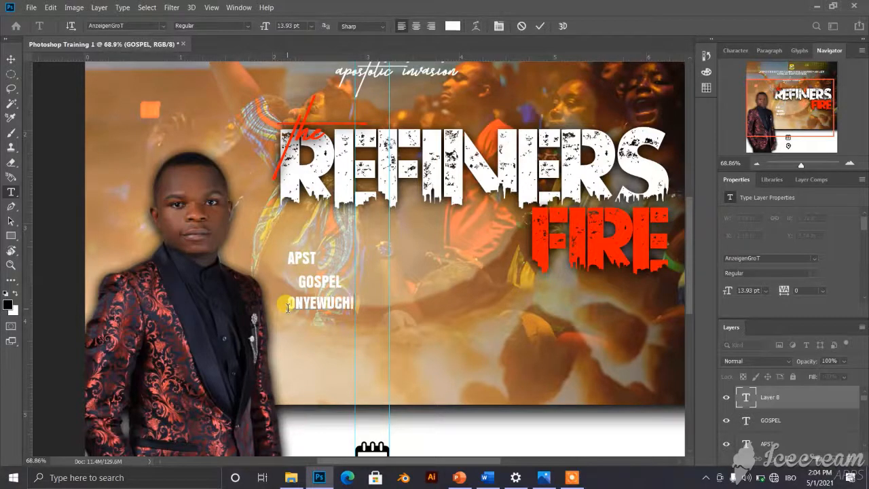
pyautogui.click(540, 26)
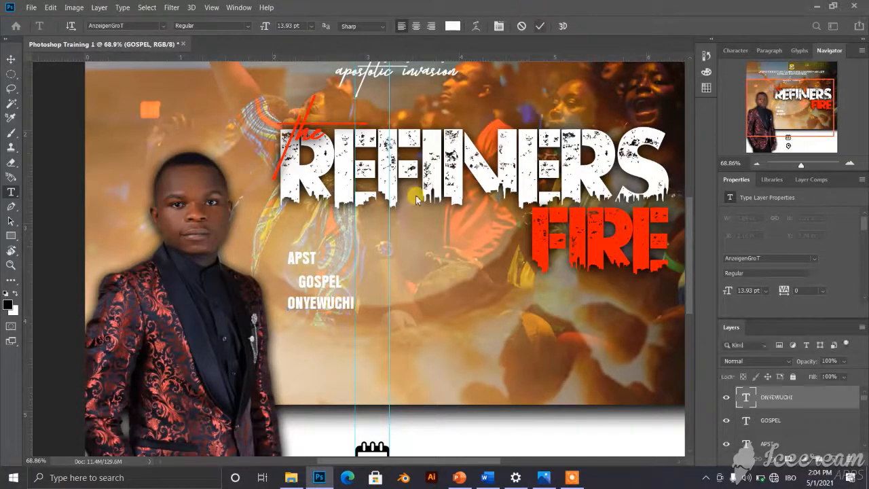
# - Change the APST text's color to red
pyautogui.click(10, 59)
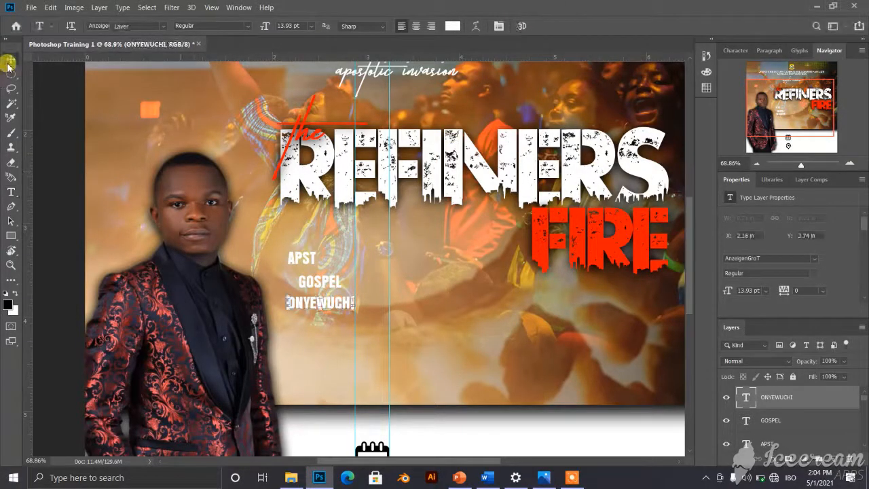
pyautogui.click(298, 262)
pyautogui.scroll(-3, 798, 279)
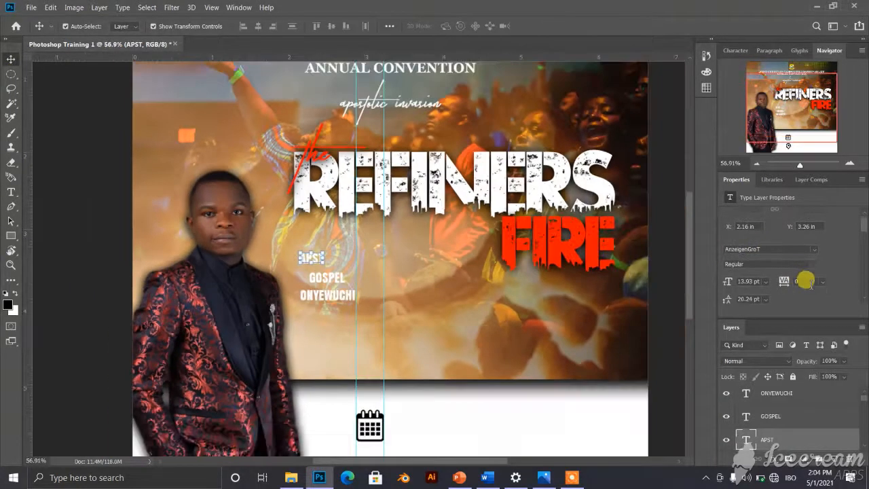
pyautogui.click(803, 299)
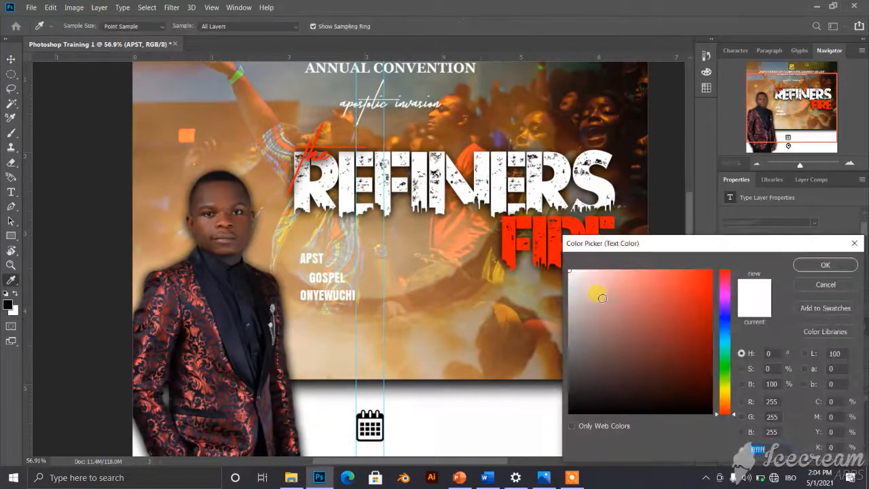
pyautogui.click(825, 264)
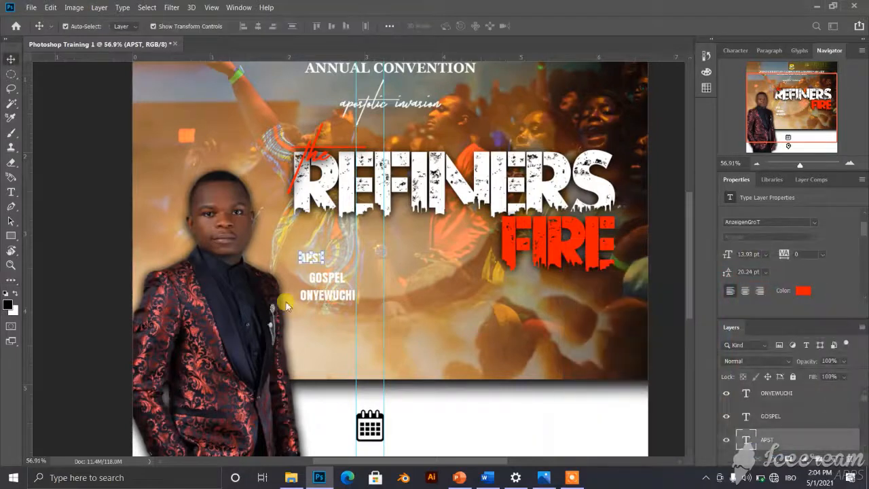
# - Change the speaker's surname text color to pure red (R 255, G 0, B 0)
pyautogui.click(314, 299)
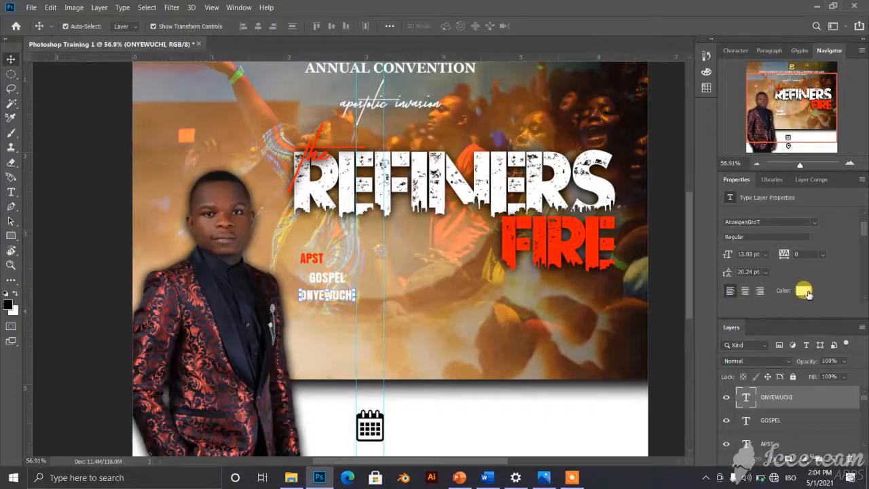
pyautogui.click(803, 290)
pyautogui.click(693, 279)
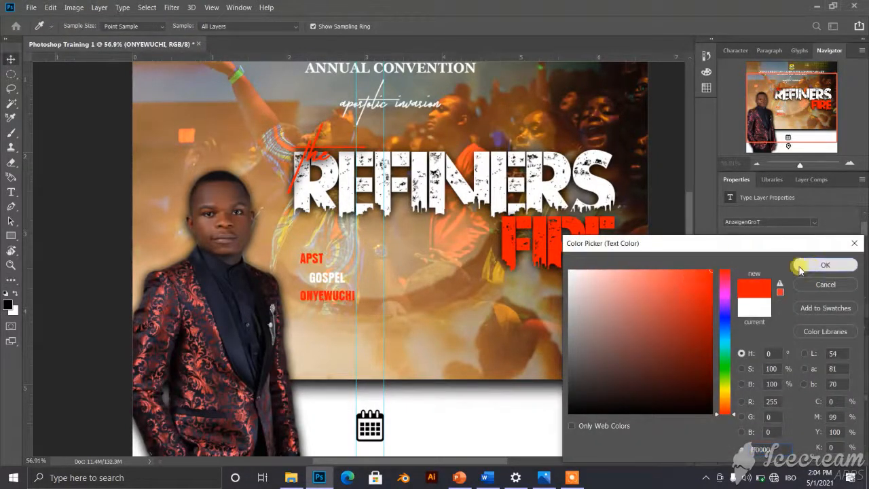
pyautogui.click(825, 264)
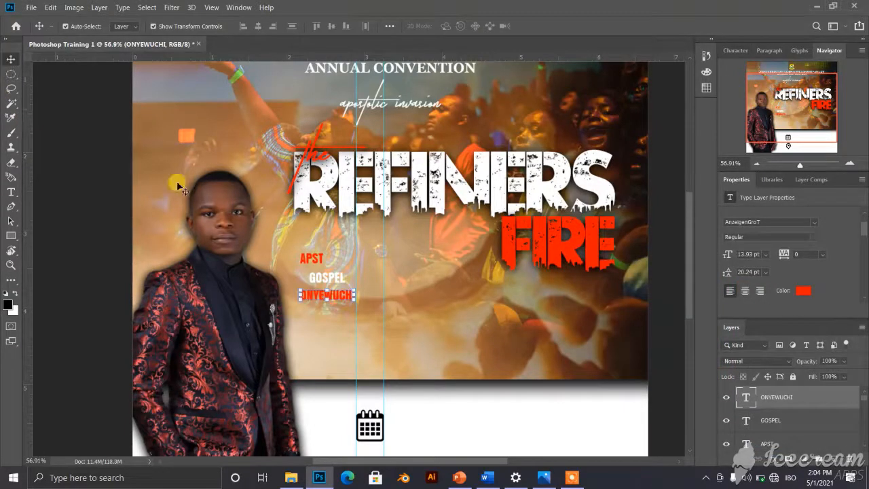
pyautogui.hotkey('ctrl', 't')
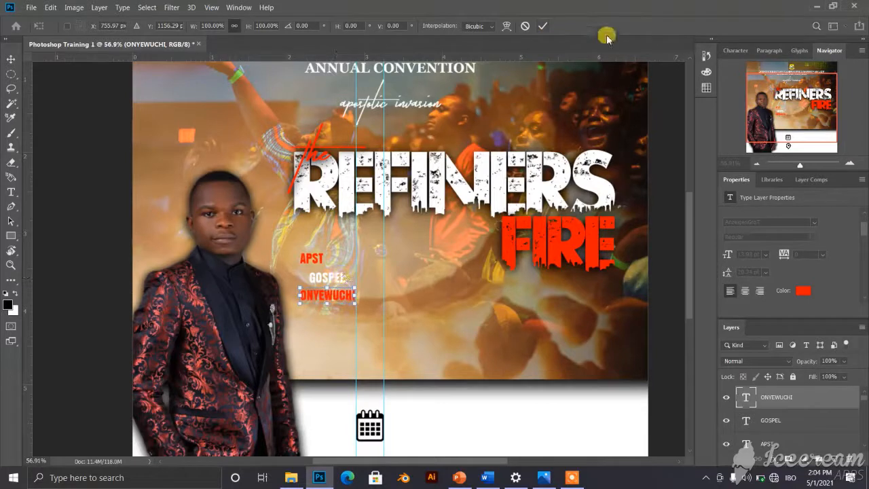
pyautogui.click(542, 26)
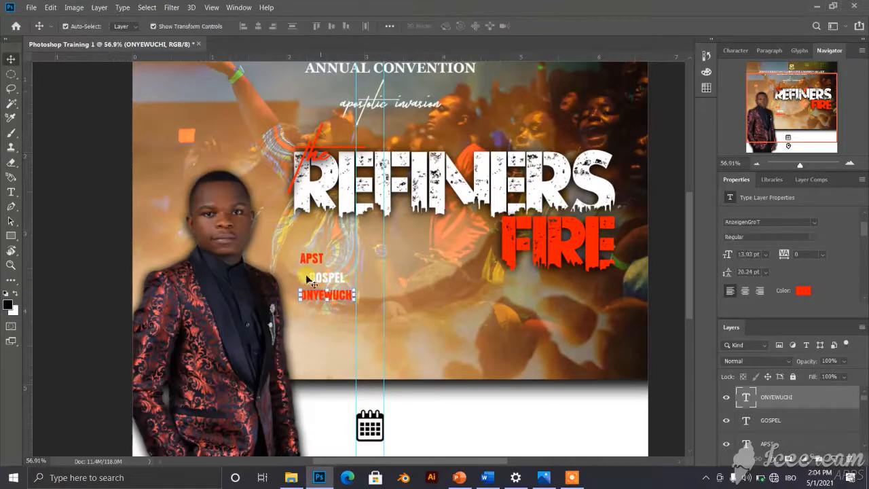
pyautogui.click(95, 239)
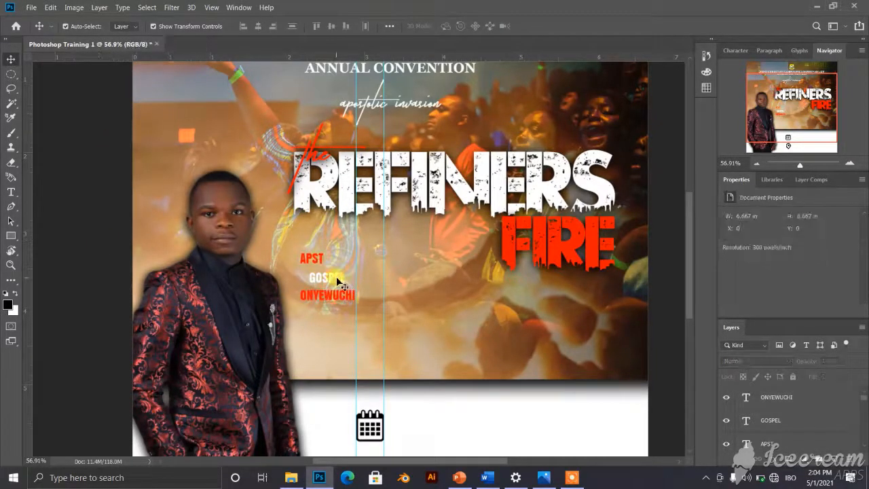
# - Scale the speaker's first-name text up to about 207.84% and stack it directly above the surname, with both moved down from APST
pyautogui.click(336, 277)
pyautogui.hotkey('ctrl', 't')
pyautogui.moveTo(349, 271); pyautogui.dragTo(384, 254)
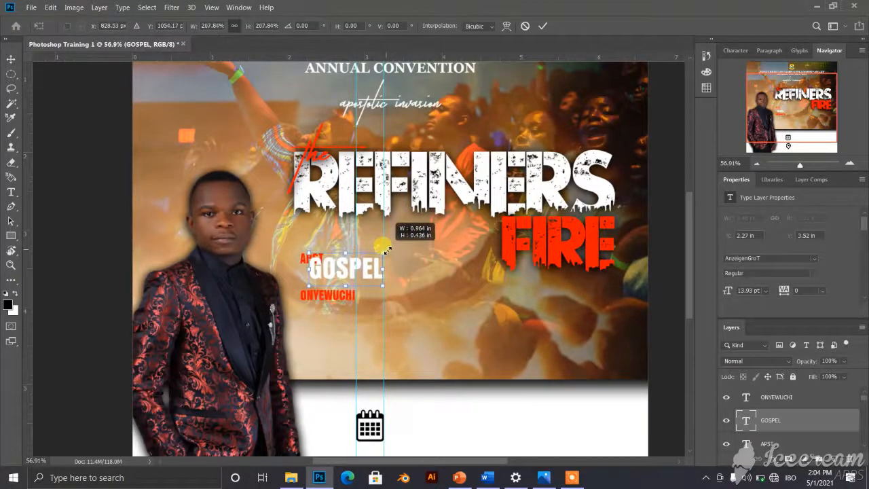
pyautogui.click(543, 26)
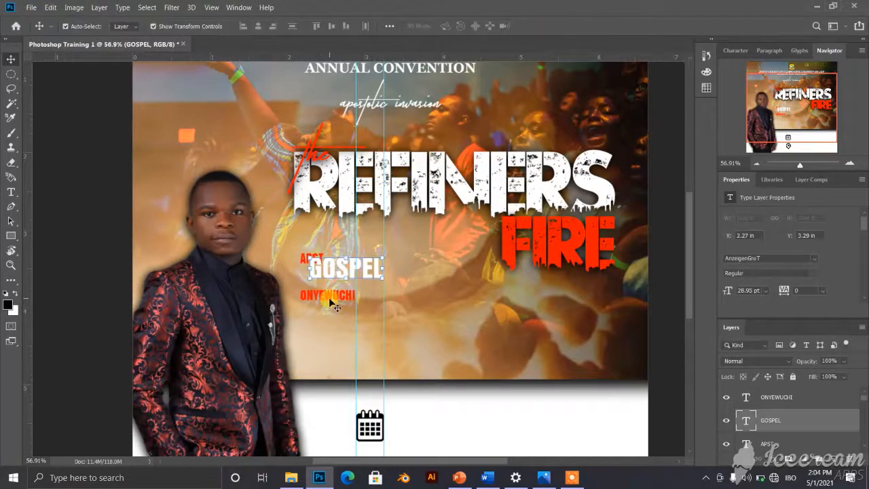
pyautogui.moveTo(330, 301); pyautogui.dragTo(331, 322)
pyautogui.moveTo(341, 273); pyautogui.dragTo(339, 302)
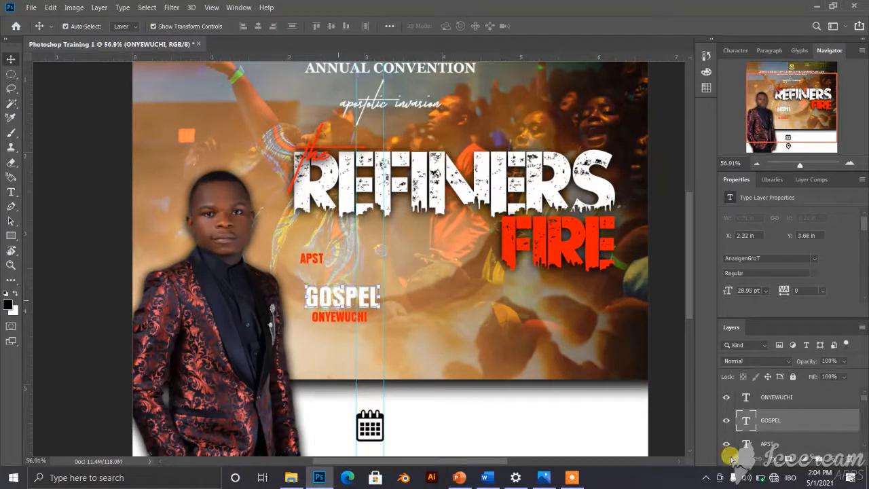
# - Set the font size of the APST text to 12 pt
pyautogui.click(571, 477)
pyautogui.hotkey('ctrl', '0')
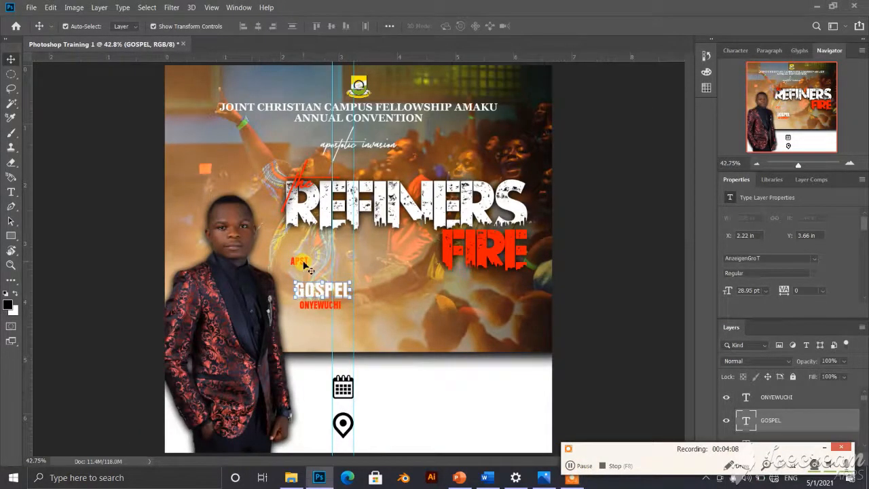
pyautogui.scroll(4, 304, 265)
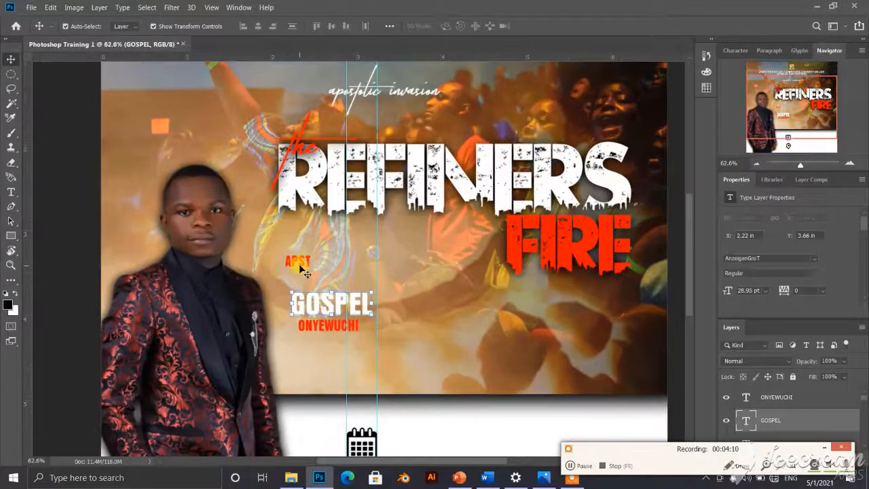
pyautogui.click(300, 263)
pyautogui.click(305, 263)
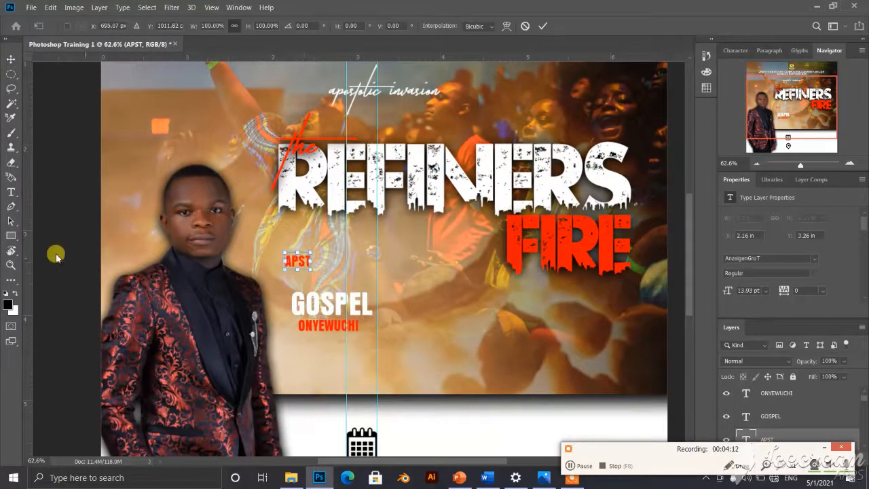
pyautogui.click(83, 236)
pyautogui.doubleClick(296, 262)
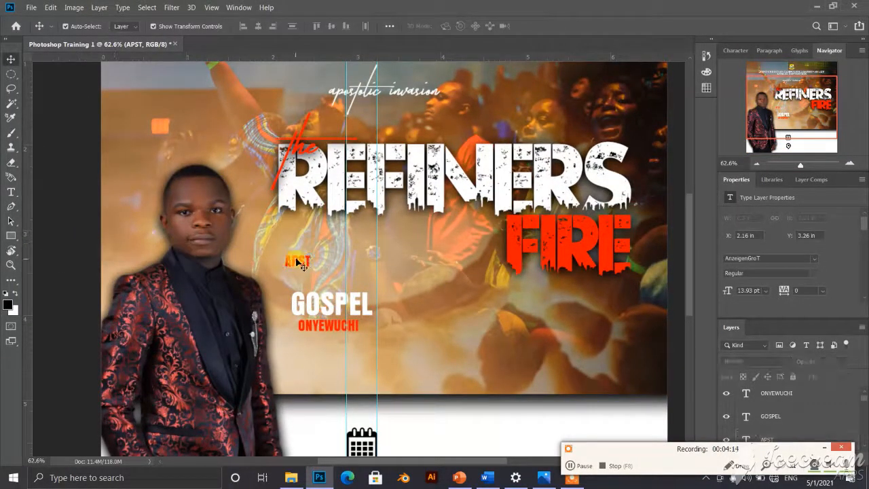
pyautogui.click(755, 288)
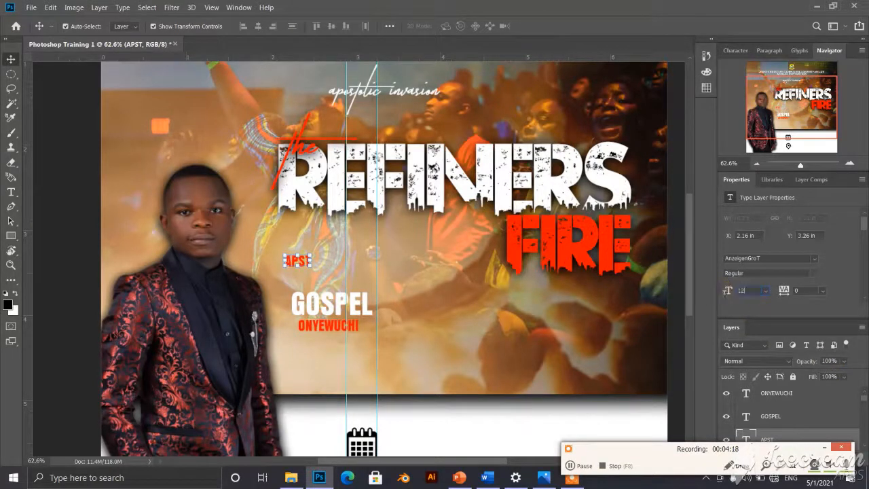
pyautogui.click(727, 292)
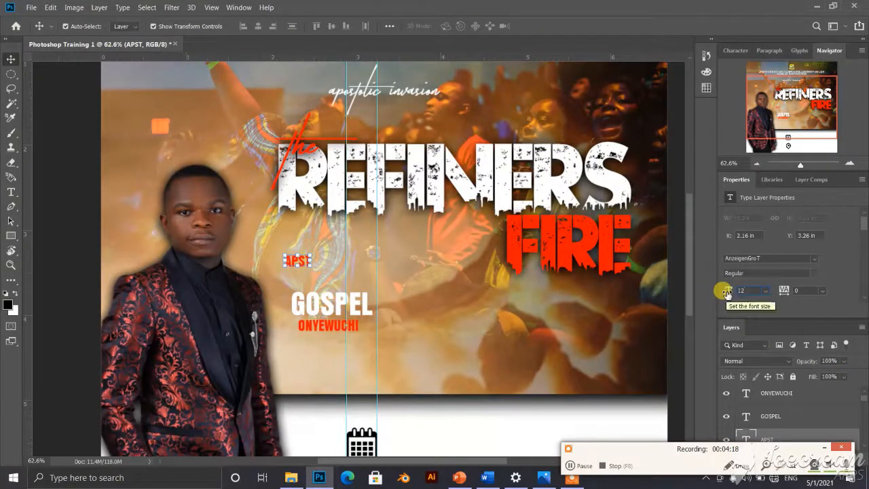
# - Set the font size of the speaker's surname text to 12 pt
pyautogui.click(334, 326)
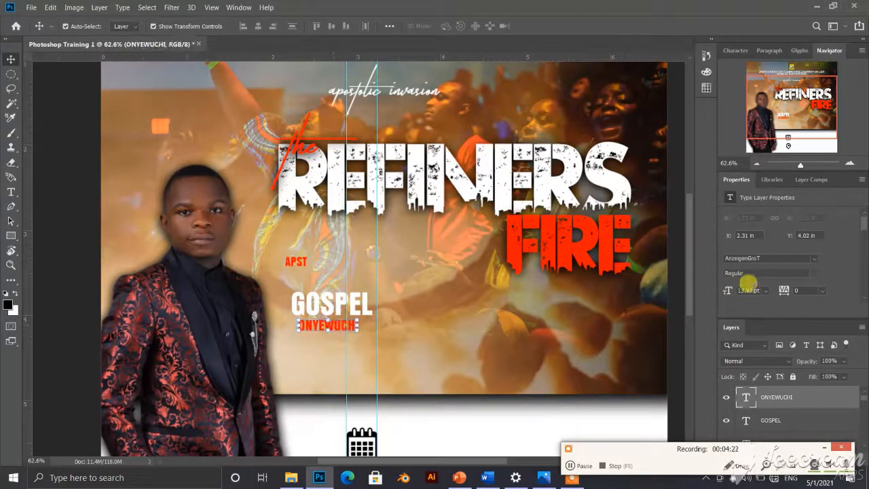
pyautogui.click(732, 290)
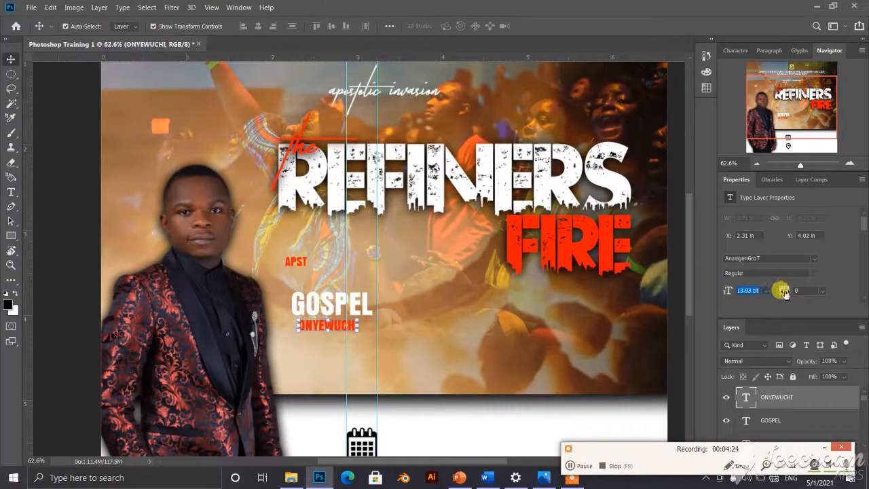
pyautogui.write('12')
pyautogui.press('Return')
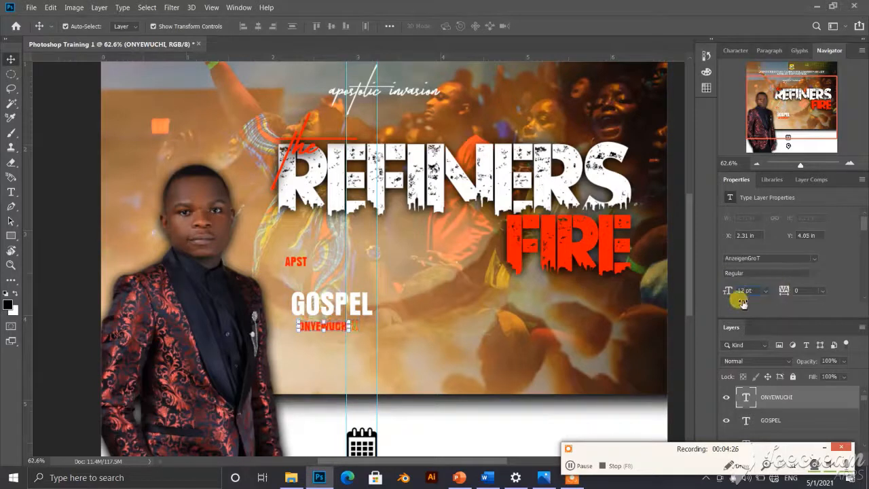
# - Move APST directly above the speaker's first name and shift the surname slightly sideways to sit centrally beneath it
pyautogui.moveTo(303, 266); pyautogui.dragTo(331, 284)
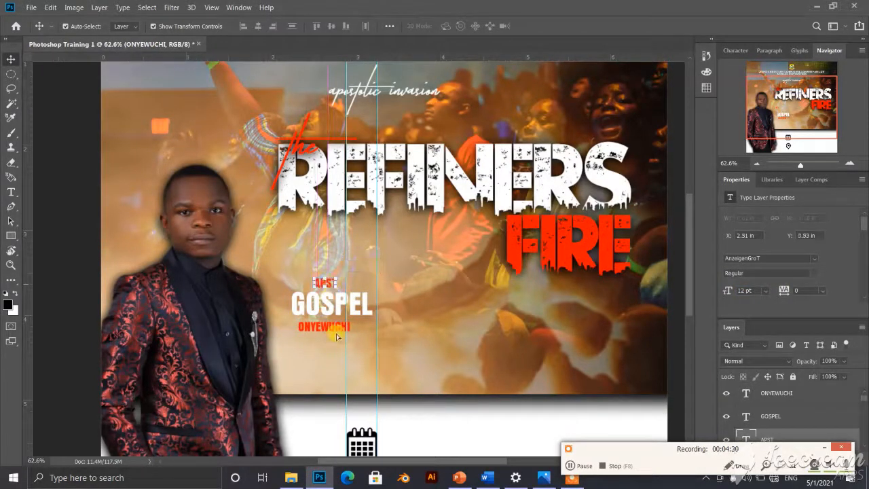
pyautogui.moveTo(340, 326); pyautogui.dragTo(345, 325)
pyautogui.click(62, 271)
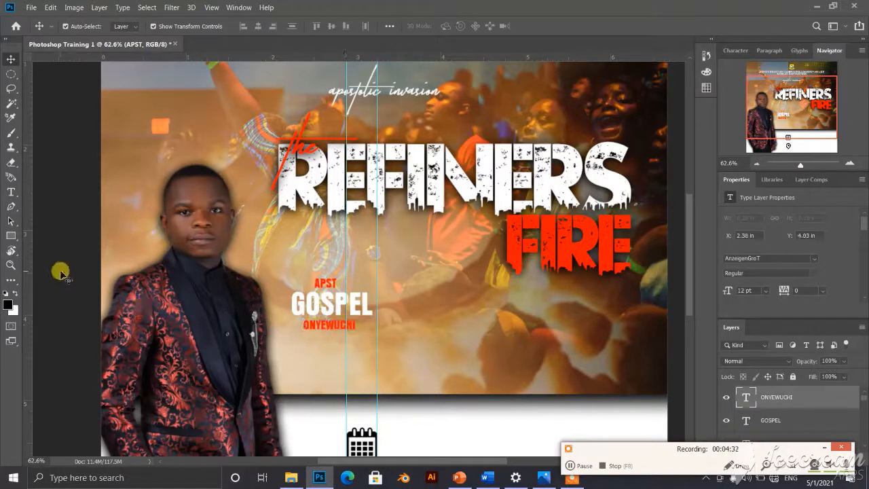
# - Align the APST, first-name and surname text layers on their horizontal centers
pyautogui.click(315, 328)
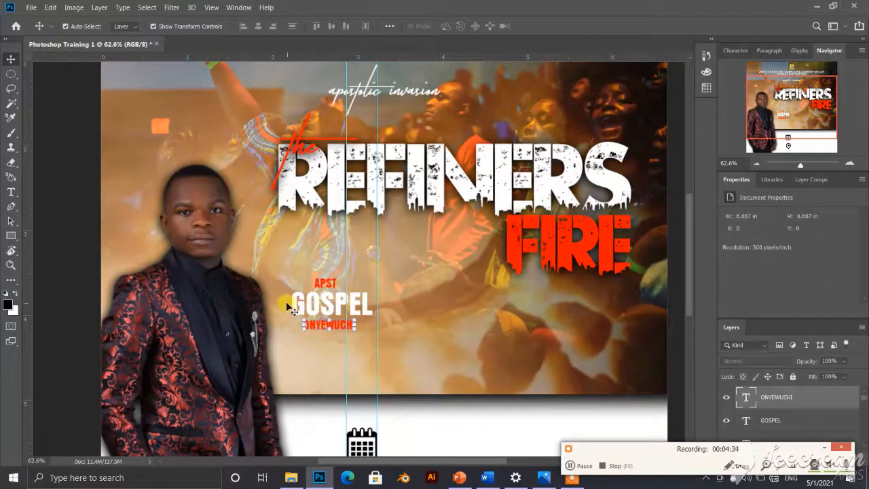
pyautogui.keyDown('shift'); pyautogui.click(302, 304); pyautogui.keyUp('shift')
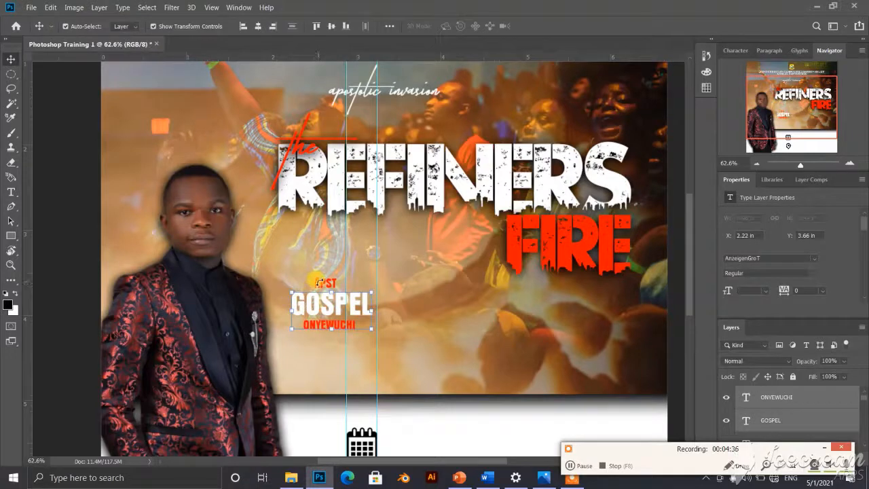
pyautogui.scroll(5, 324, 283)
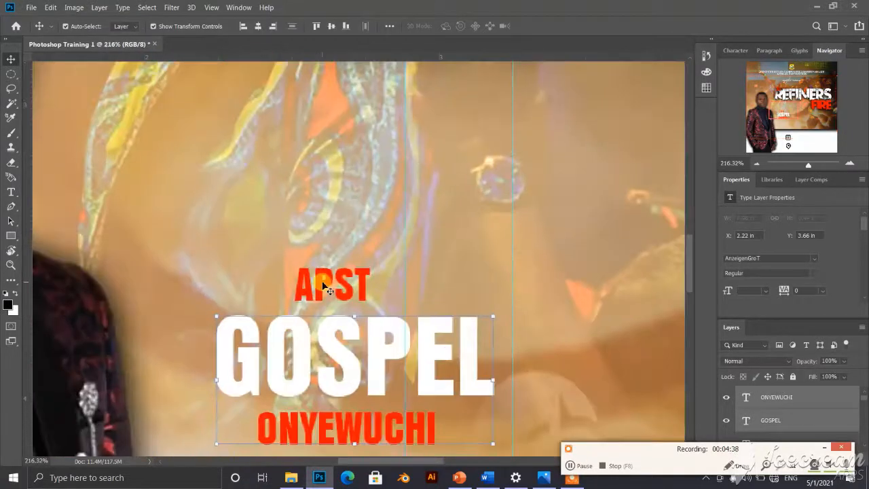
pyautogui.keyDown('shift'); pyautogui.click(319, 271); pyautogui.keyUp('shift')
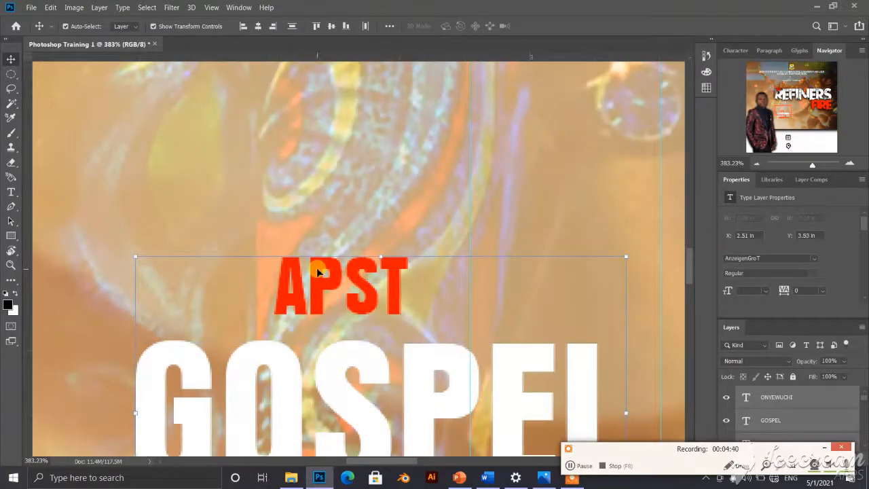
pyautogui.scroll(-3, 319, 272)
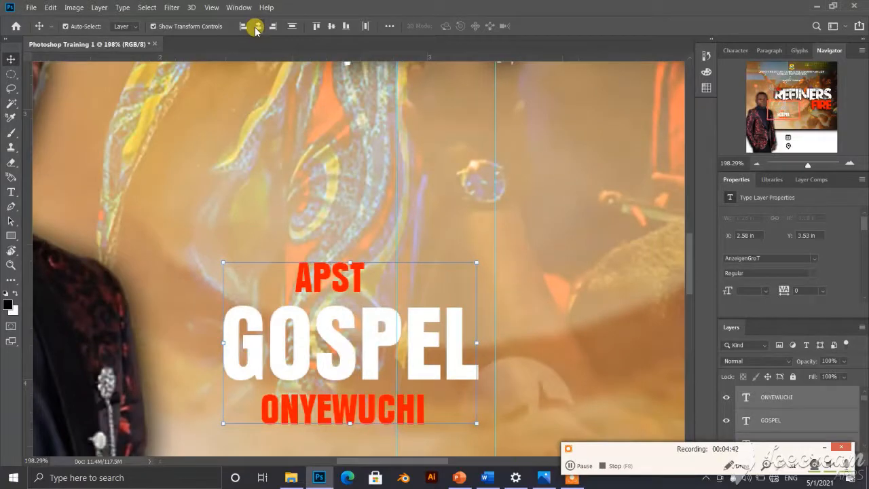
pyautogui.click(256, 27)
# - Move the three-line name block down beside the portrait's jacket, with the first name at about X 2.05 in, Y 4.26 in
pyautogui.scroll(-6, 382, 319)
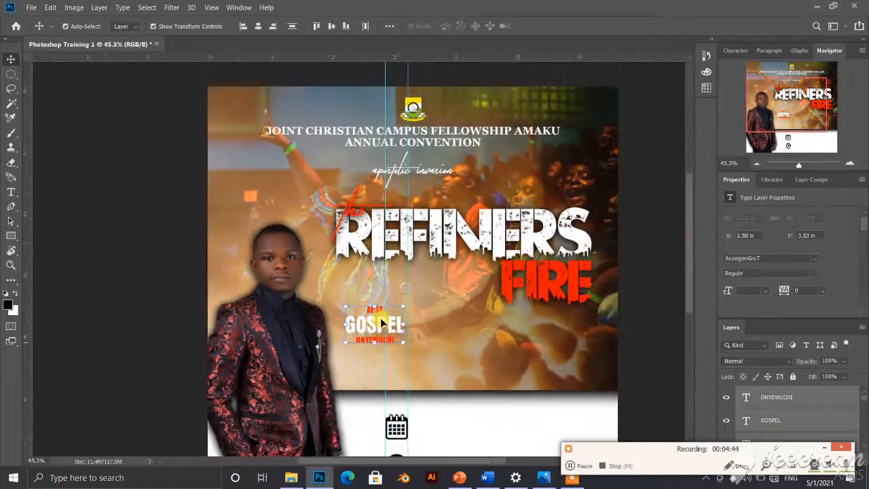
pyautogui.moveTo(382, 323); pyautogui.dragTo(366, 364)
pyautogui.click(172, 332)
# - Apply a drop shadow with a size of 12 px to the speaker's first-name text layer
pyautogui.scroll(6, 360, 367)
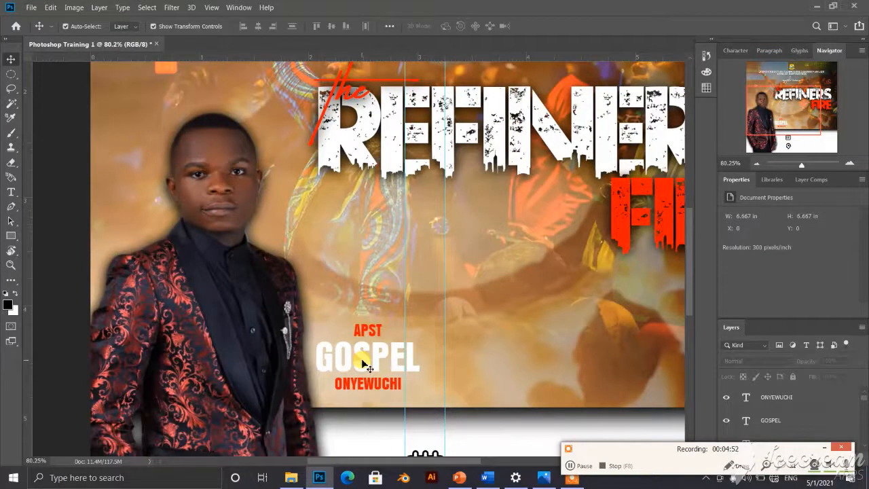
pyautogui.click(363, 367)
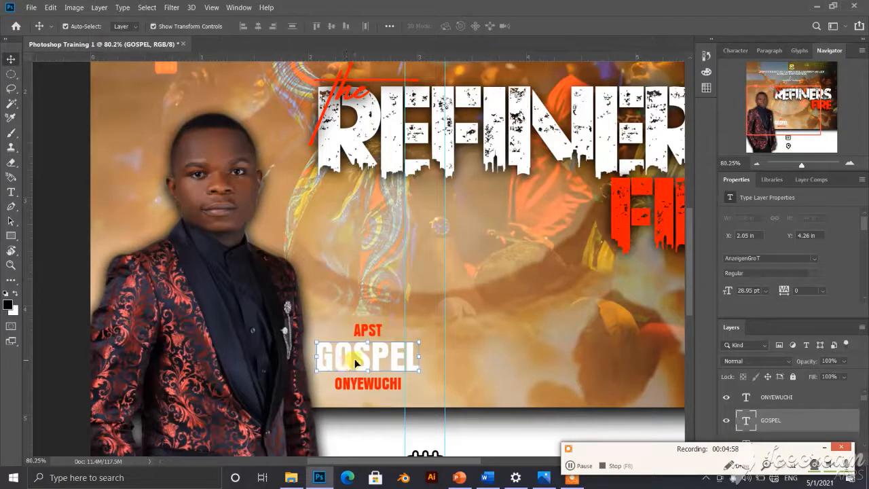
pyautogui.scroll(3, 357, 362)
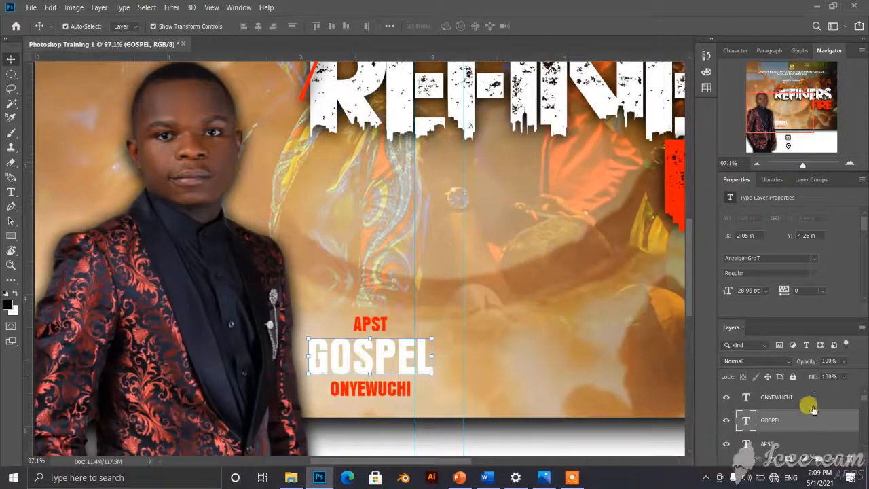
pyautogui.rightClick(768, 425)
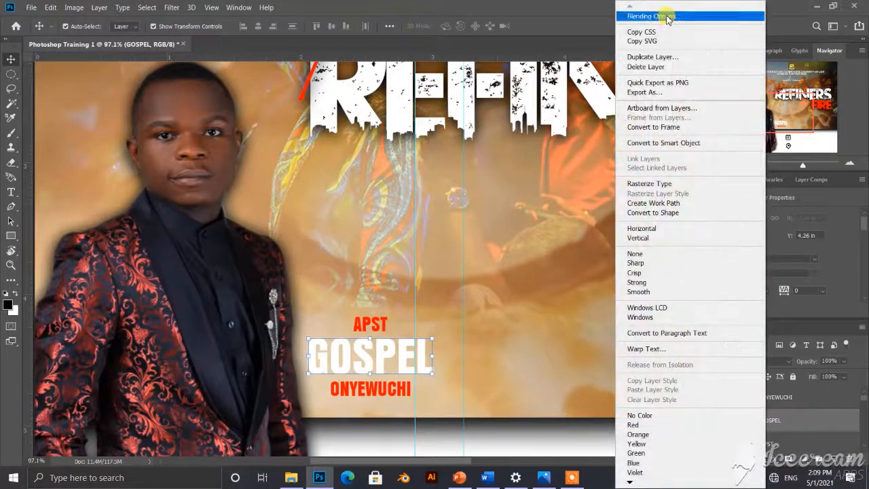
pyautogui.click(669, 17)
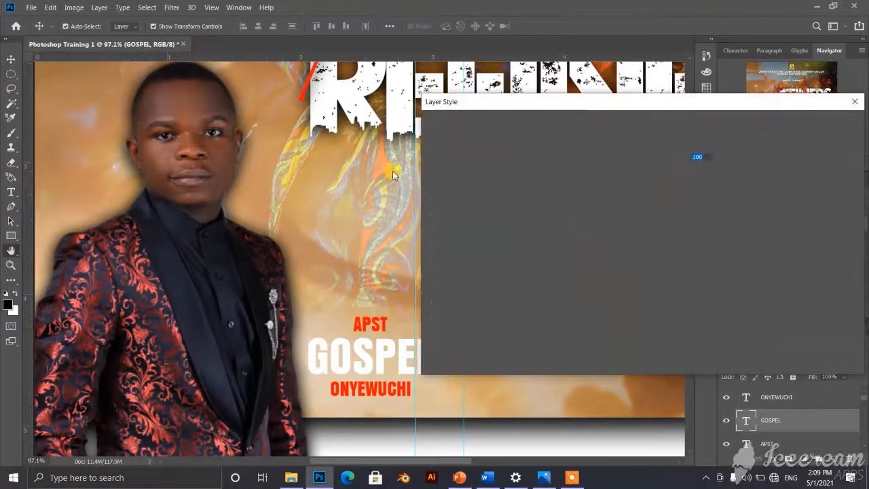
pyautogui.click(435, 317)
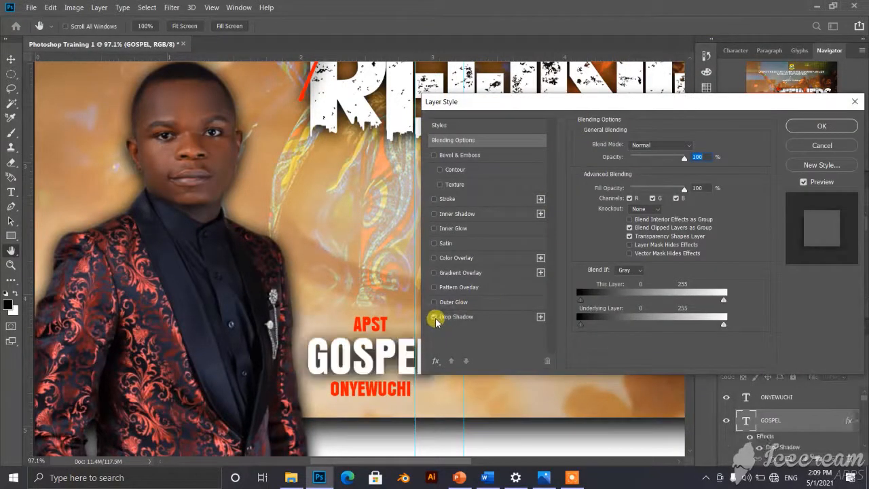
pyautogui.click(464, 318)
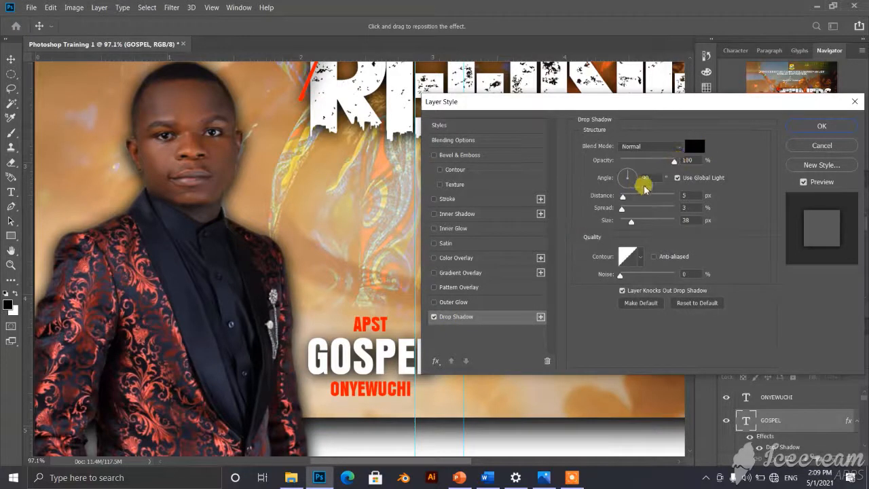
pyautogui.moveTo(631, 220); pyautogui.dragTo(627, 226)
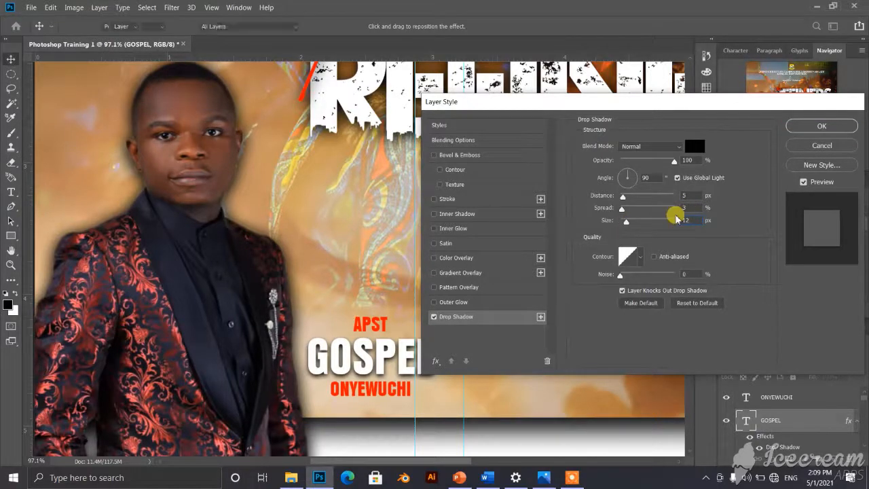
pyautogui.press('Return')
pyautogui.scroll(-3, 137, 273)
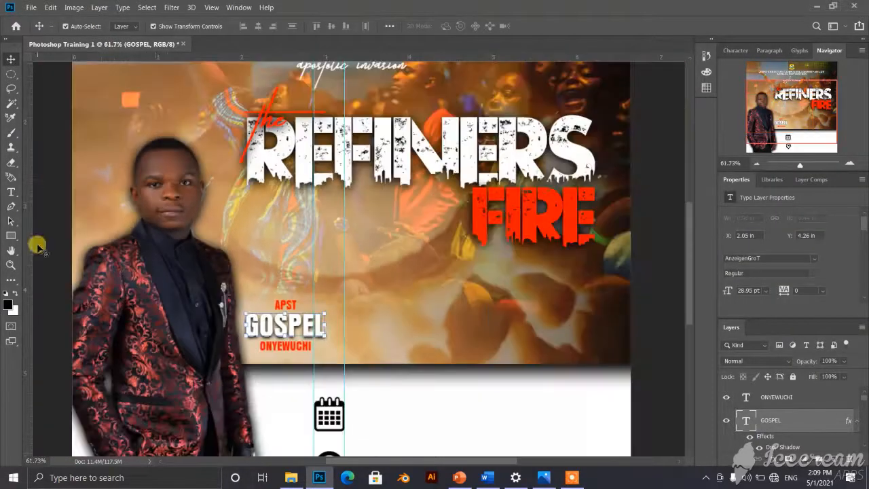
pyautogui.click(285, 330)
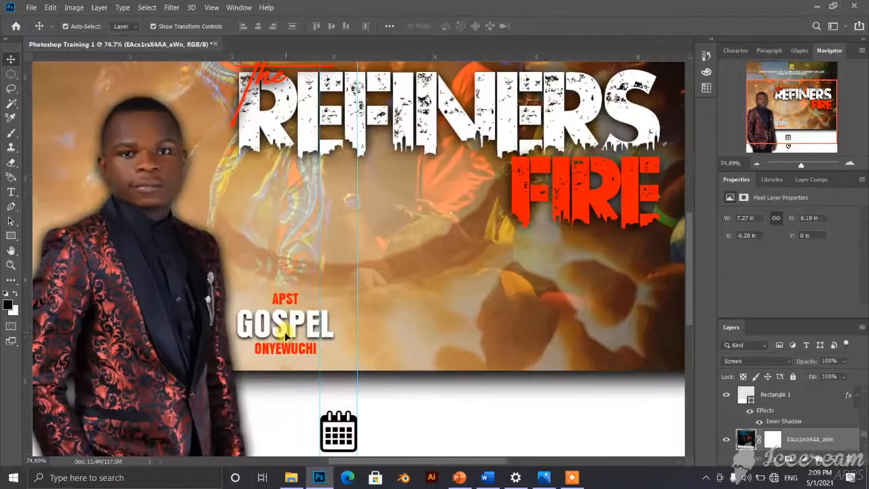
pyautogui.scroll(2, 284, 329)
pyautogui.scroll(-4, 285, 328)
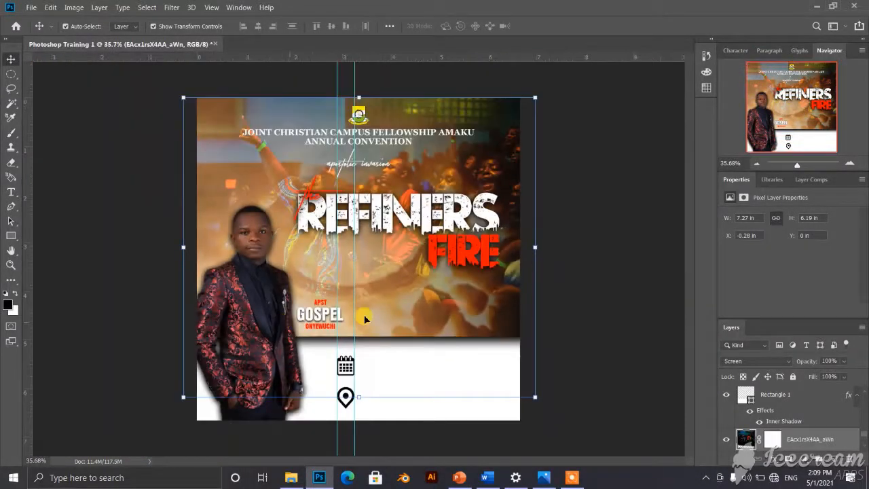
pyautogui.click(569, 279)
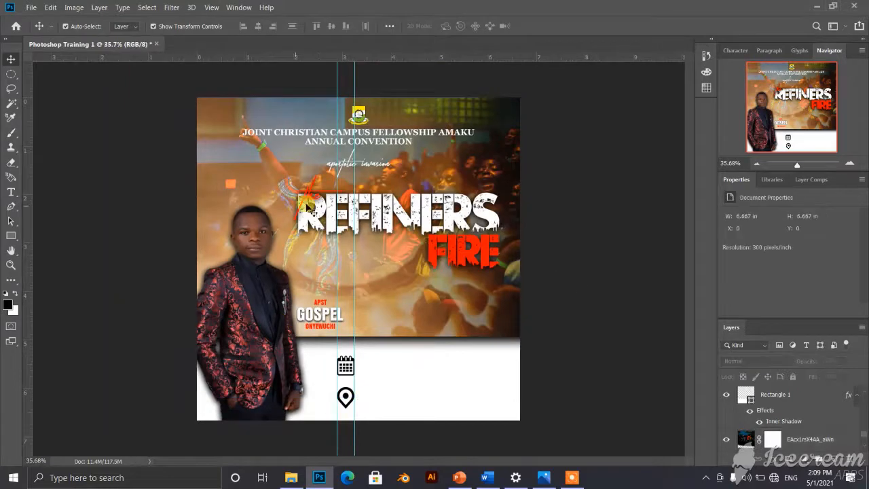
pyautogui.scroll(-2, 348, 185)
pyautogui.scroll(2, 348, 185)
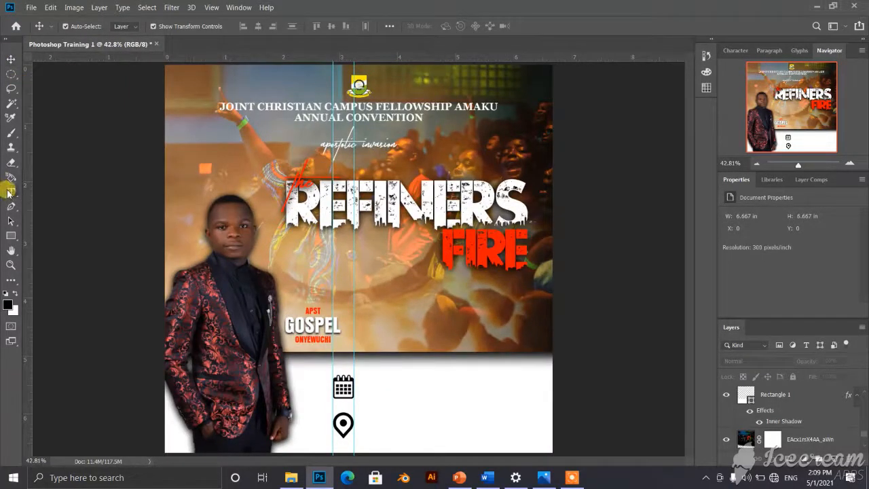
# - Add the white text "Malachi 3:3" below the FIRE title, on the open area beside the speaker's name block
pyautogui.click(10, 192)
pyautogui.click(590, 239)
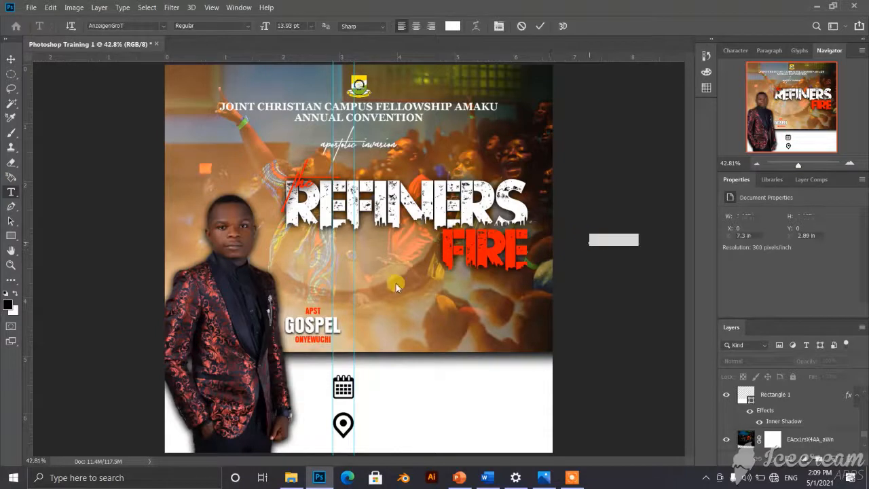
pyautogui.press('BackSpace')
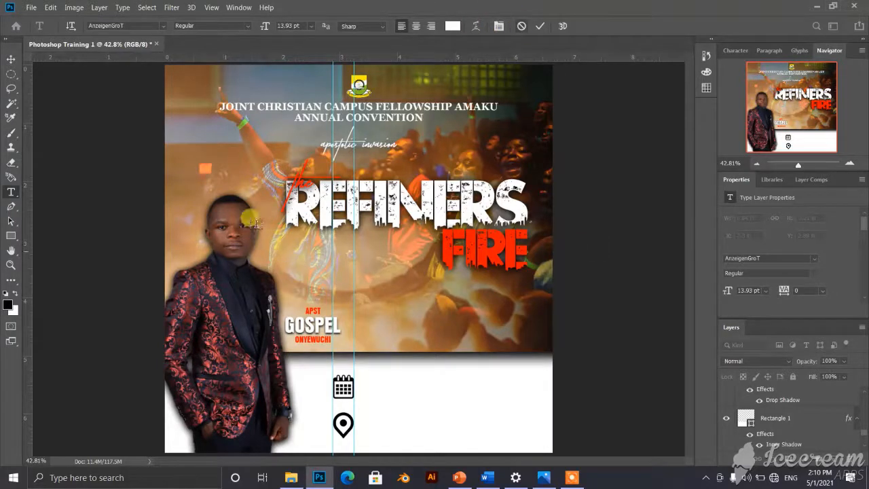
pyautogui.click(394, 301)
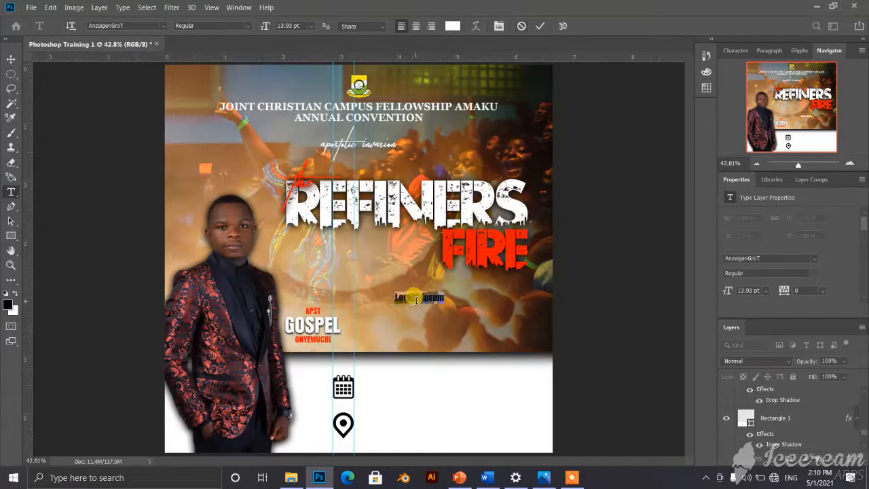
pyautogui.click(417, 300)
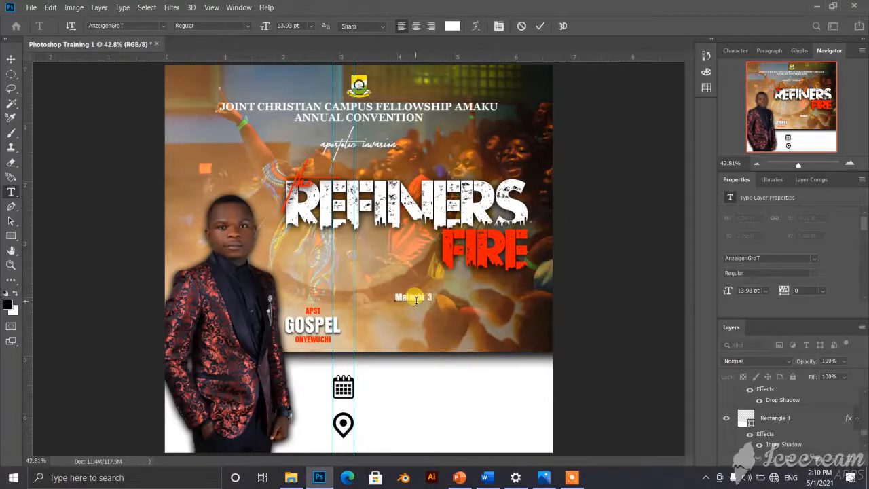
pyautogui.click(540, 26)
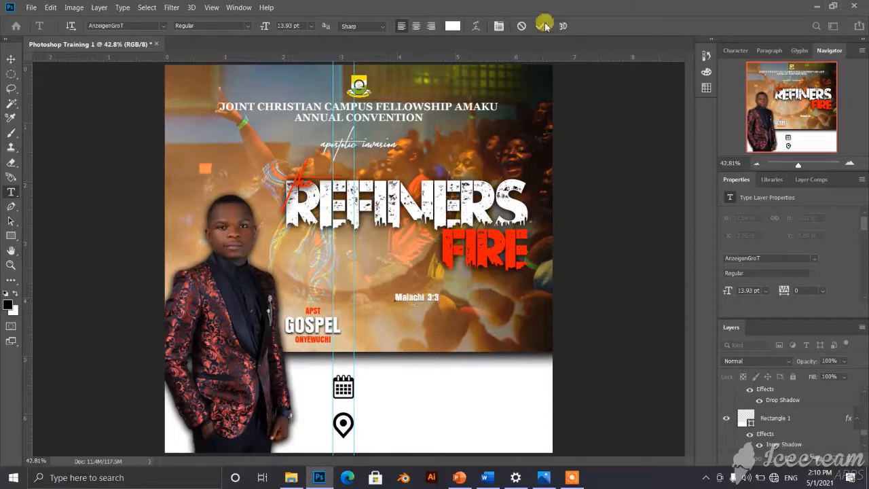
# - Set the "Malachi 3:3" text in Amethyst Bold Italic and move it directly under the FIRE title, at about X 4.99 in, Y 3.5 in
pyautogui.click(815, 258)
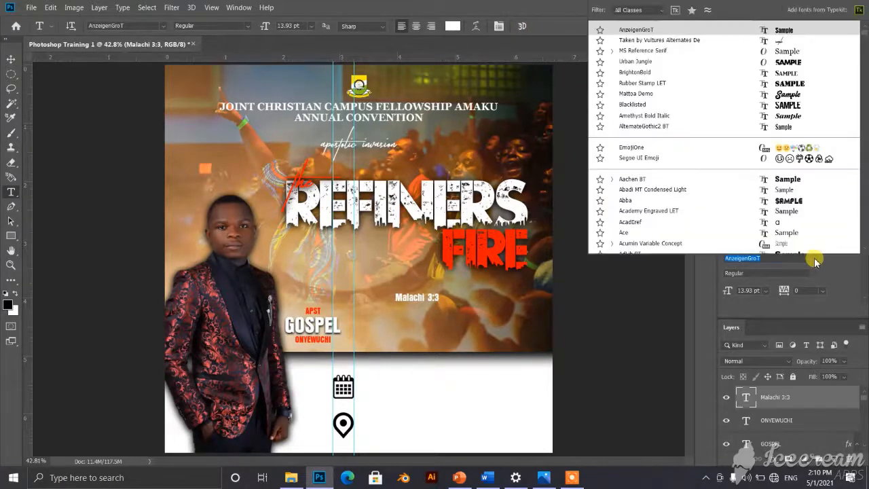
pyautogui.click(798, 116)
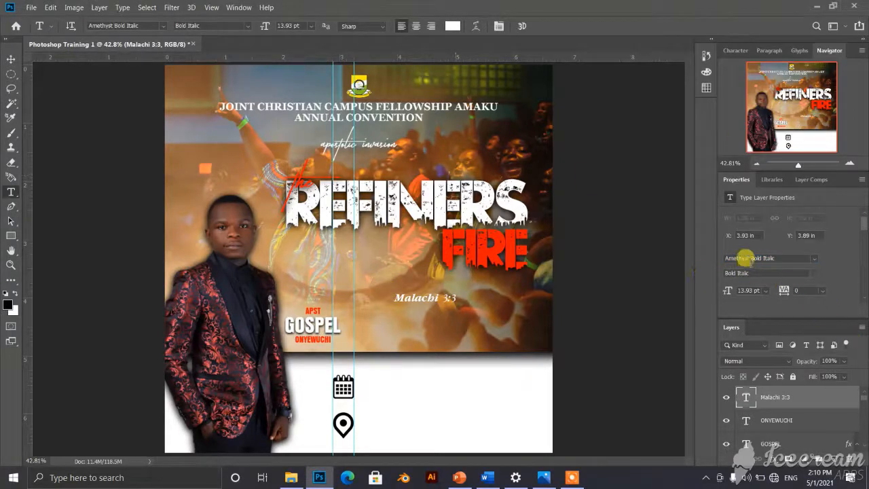
pyautogui.click(11, 59)
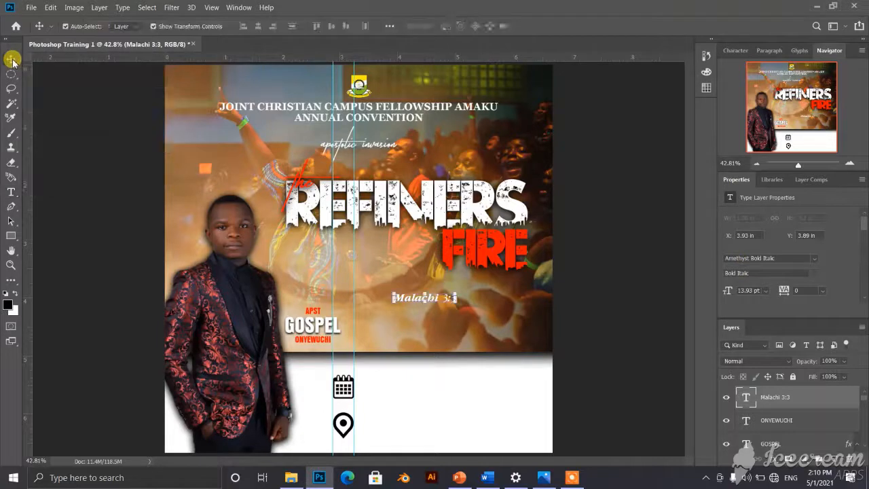
pyautogui.moveTo(431, 292); pyautogui.dragTo(479, 284)
pyautogui.click(578, 278)
pyautogui.scroll(2, 480, 277)
pyautogui.scroll(1, 480, 280)
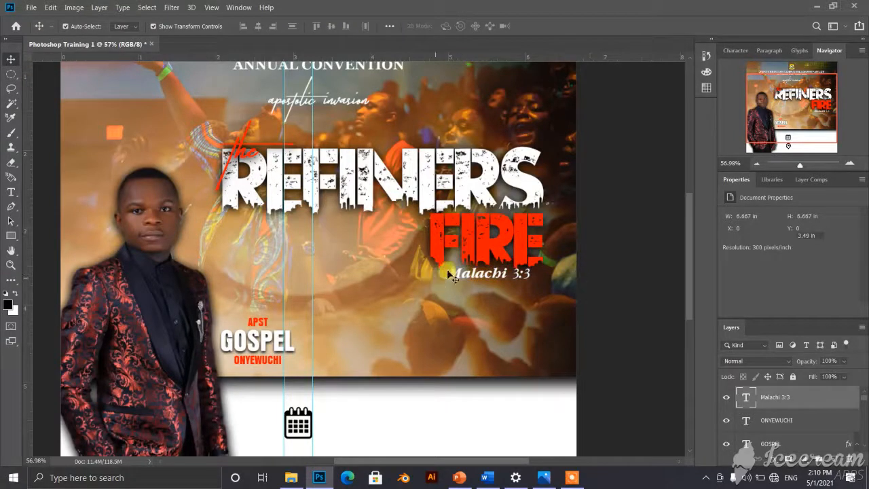
pyautogui.click(478, 275)
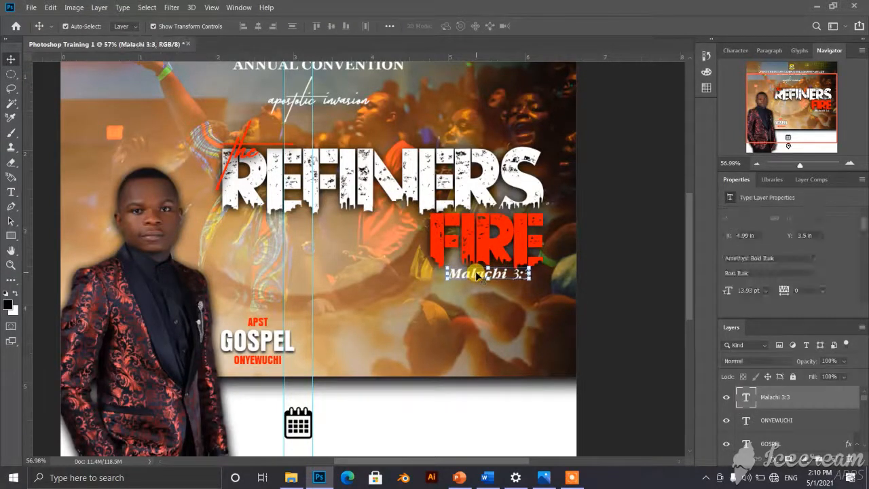
pyautogui.click(597, 287)
pyautogui.scroll(-3, 264, 214)
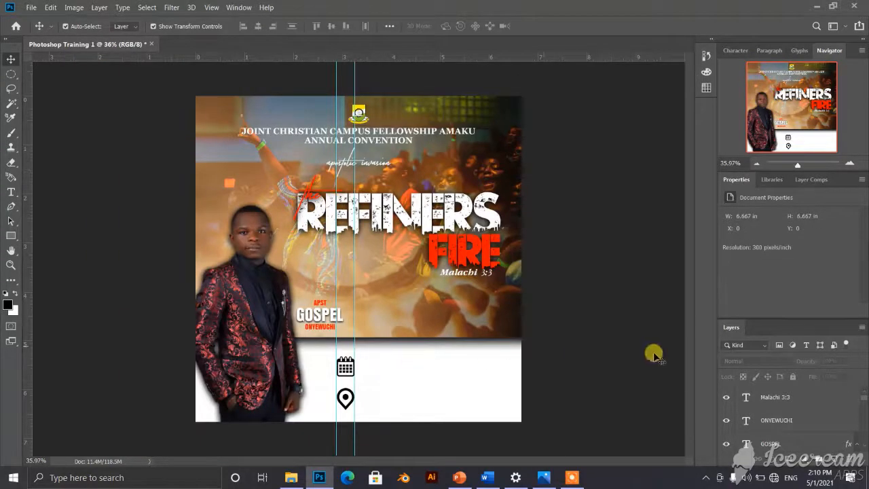
pyautogui.scroll(1, 381, 397)
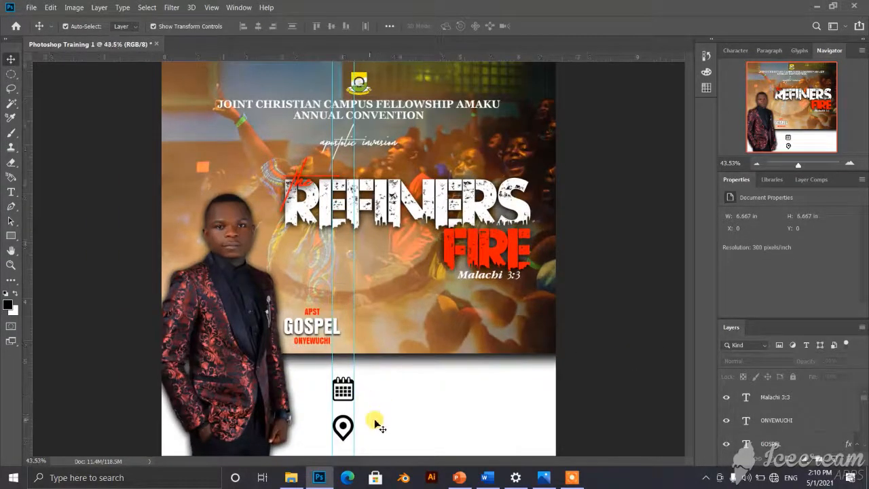
pyautogui.scroll(-1, 381, 414)
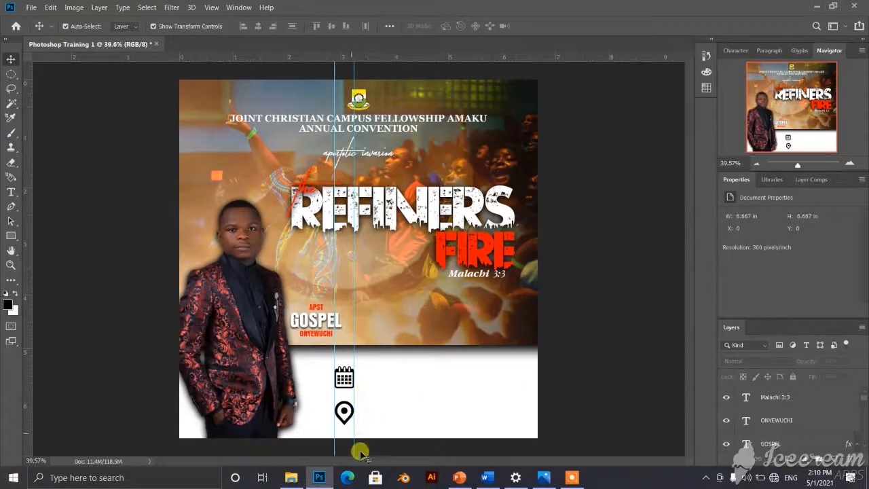
# - Check the reference flyer in Photos and add the two-line text "College Building ground floor inside the hospital" beside the calendar icon in Photoshop
pyautogui.click(544, 477)
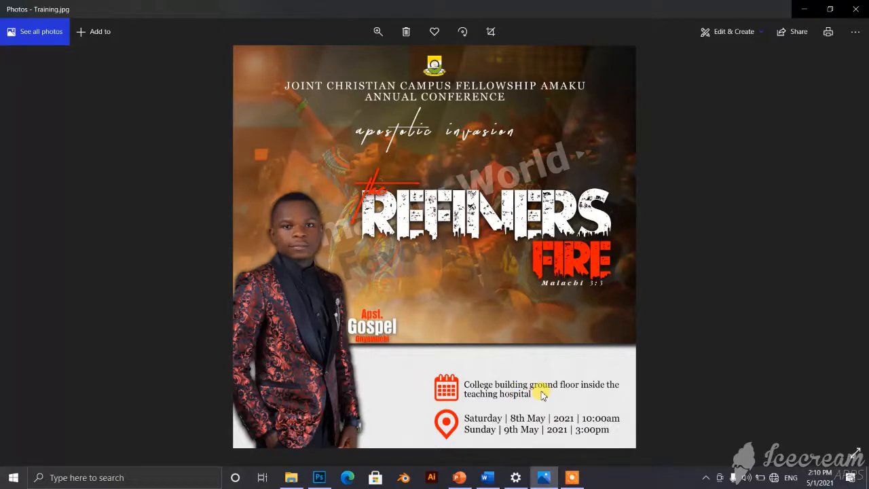
pyautogui.click(319, 477)
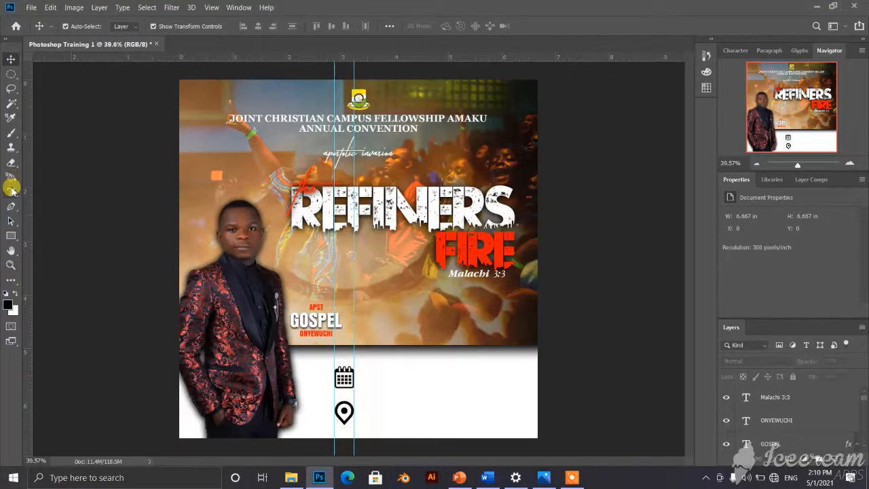
pyautogui.click(11, 191)
pyautogui.click(68, 191)
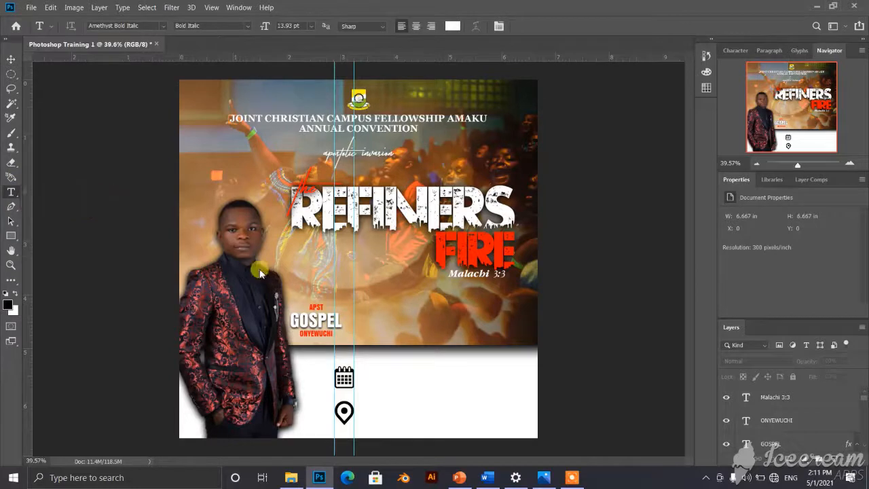
pyautogui.click(381, 381)
pyautogui.press('BackSpace')
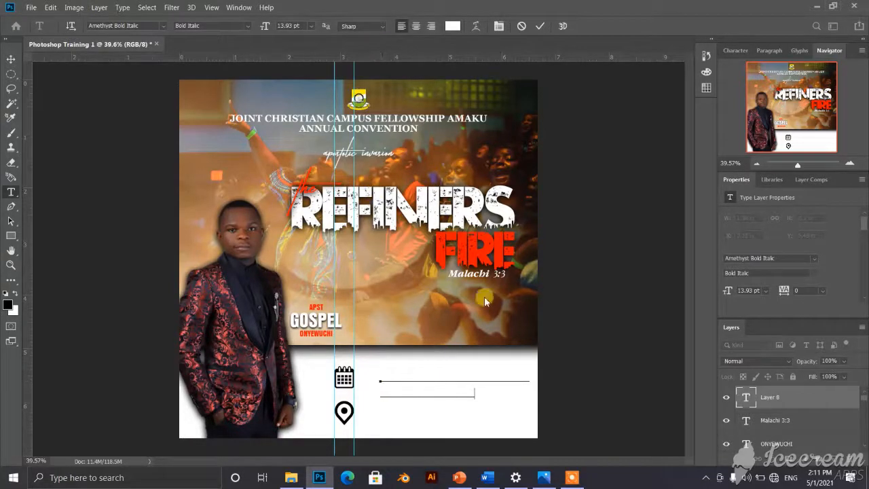
pyautogui.click(540, 26)
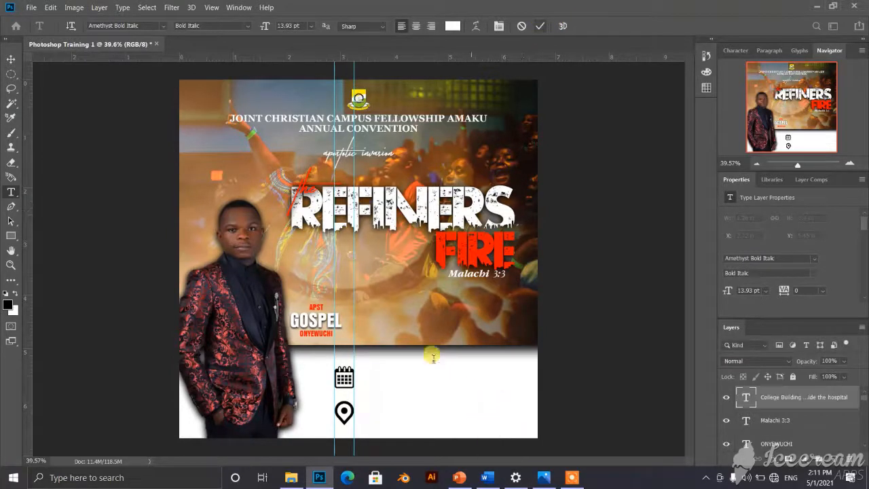
# - Change the venue text's colour to black
pyautogui.click(9, 59)
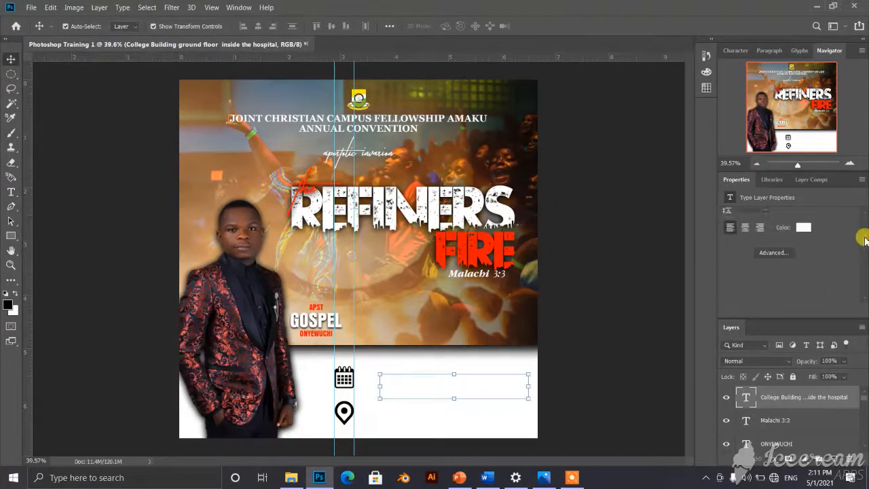
pyautogui.click(804, 227)
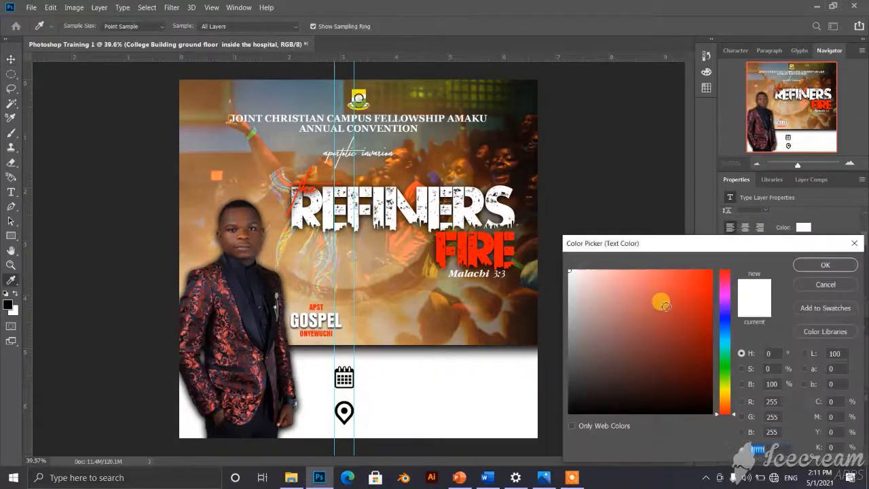
pyautogui.click(825, 265)
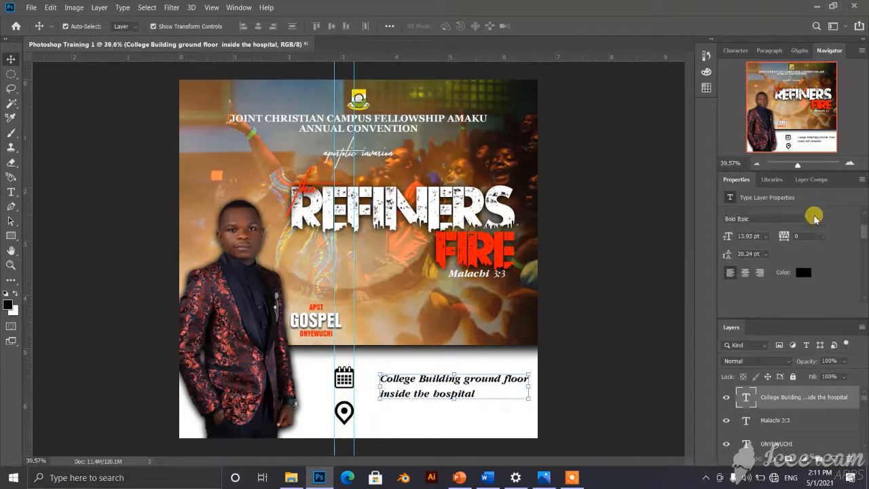
# - Set the venue text's font to MS Reference Serif in the Regular style
pyautogui.click(815, 214)
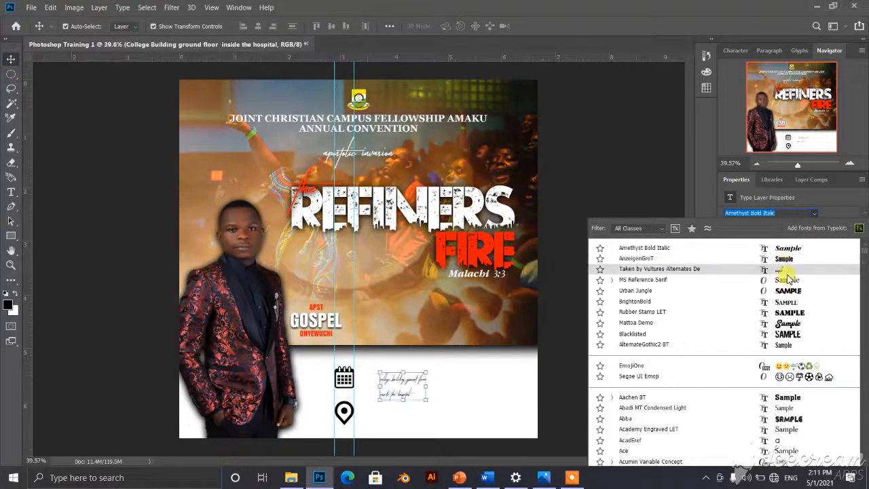
pyautogui.click(787, 279)
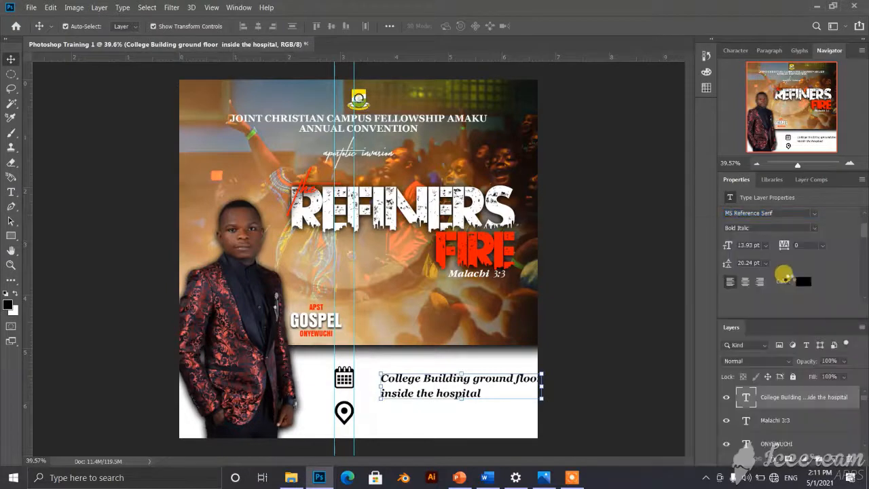
pyautogui.click(817, 229)
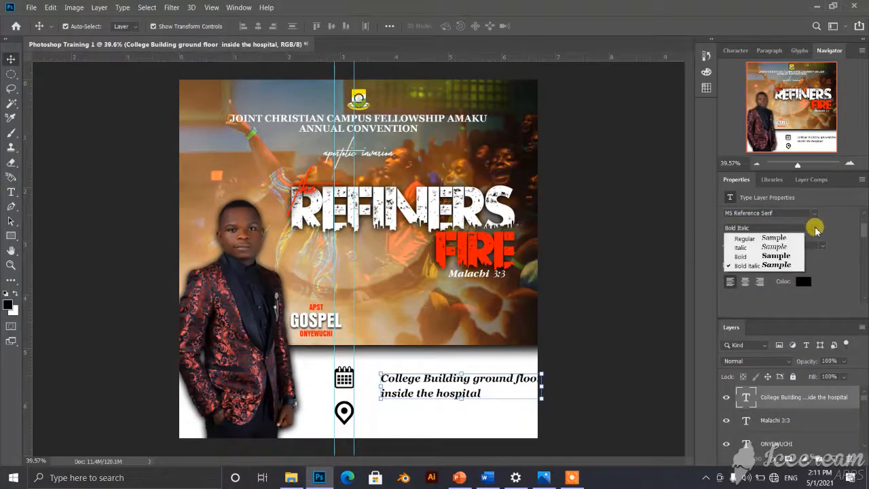
pyautogui.click(781, 240)
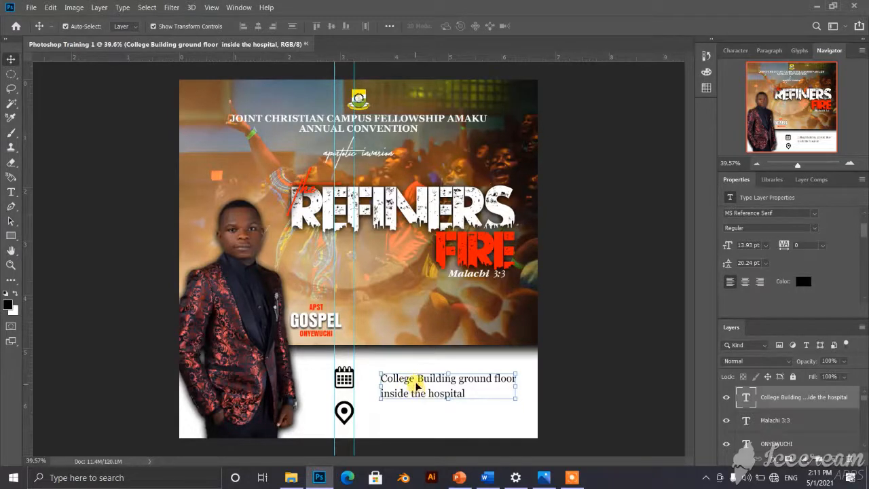
# - Set the venue text's leading to 16 pt and move the two lines up closer to the calendar icon
pyautogui.click(766, 263)
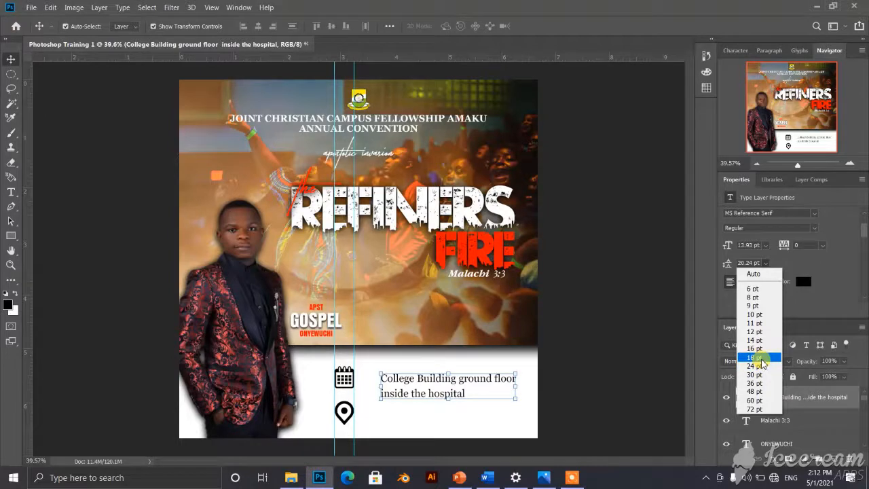
pyautogui.click(759, 358)
pyautogui.click(766, 263)
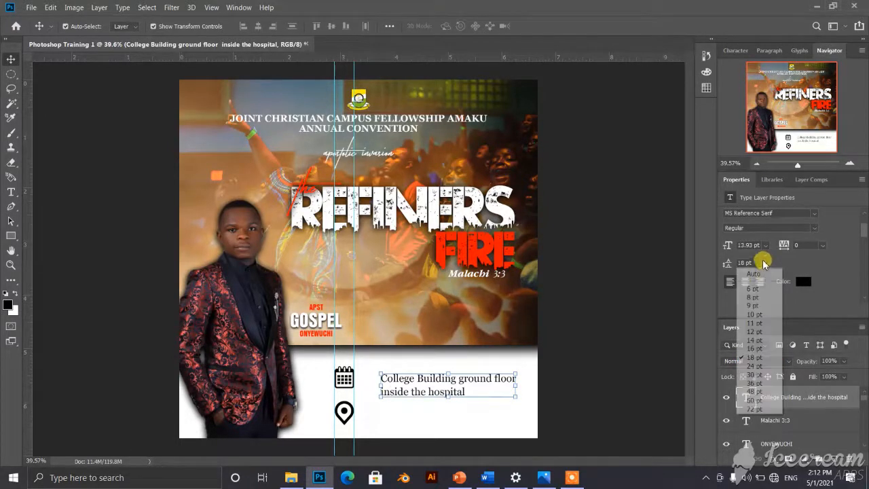
pyautogui.click(762, 349)
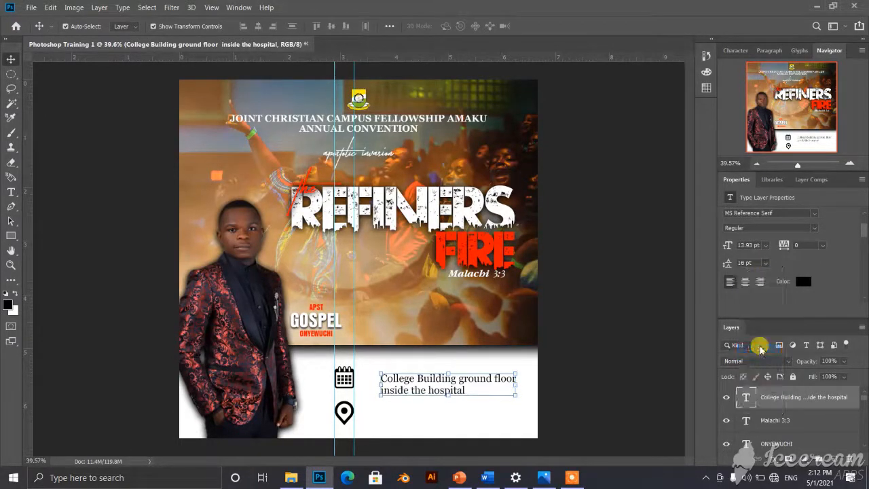
pyautogui.moveTo(421, 377)
pyautogui.mouseDown()
pyautogui.moveTo(410, 363)
pyautogui.moveTo(407, 370)
pyautogui.mouseUp()
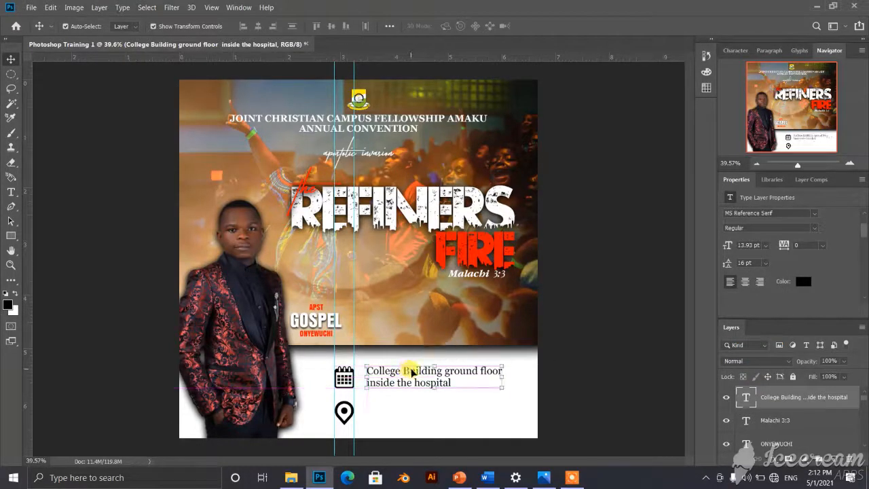
# - Duplicate the venue text beside the location pin and, checking the reference flyer in Photos, replace the copy's wording with "Saturday | 8th May | 2021| 10:00am"
pyautogui.press('ctrl')
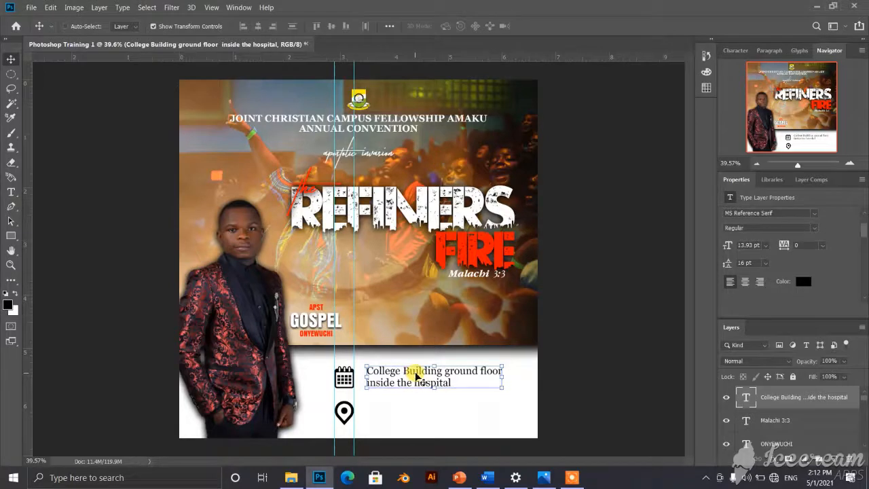
pyautogui.moveTo(416, 375); pyautogui.dragTo(442, 409)
pyautogui.press('t')
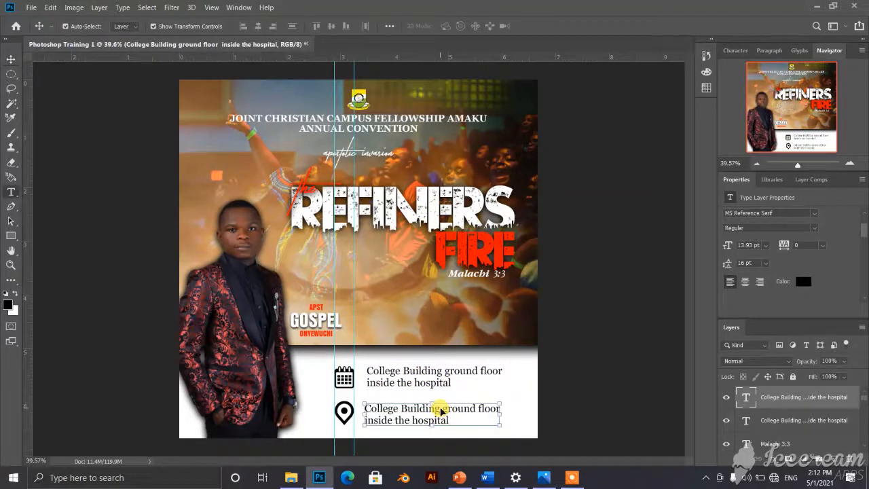
pyautogui.click(440, 410)
pyautogui.hotkey('ctrl', 'a')
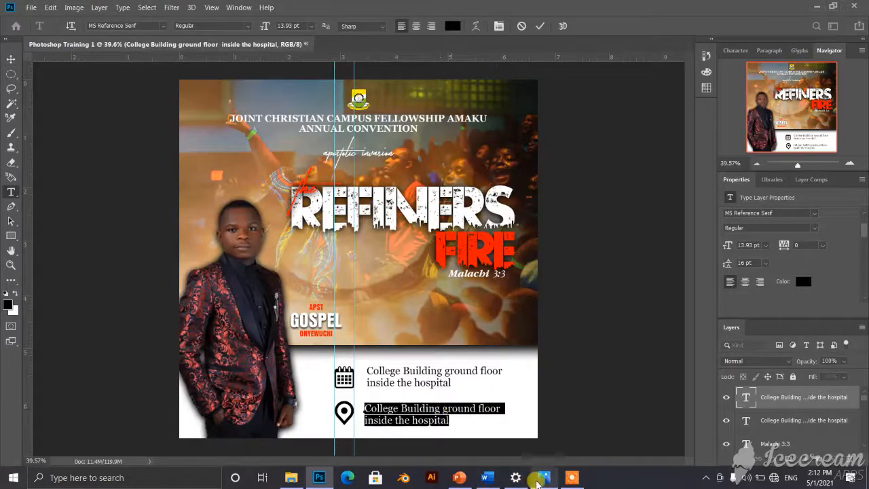
pyautogui.moveTo(544, 477)
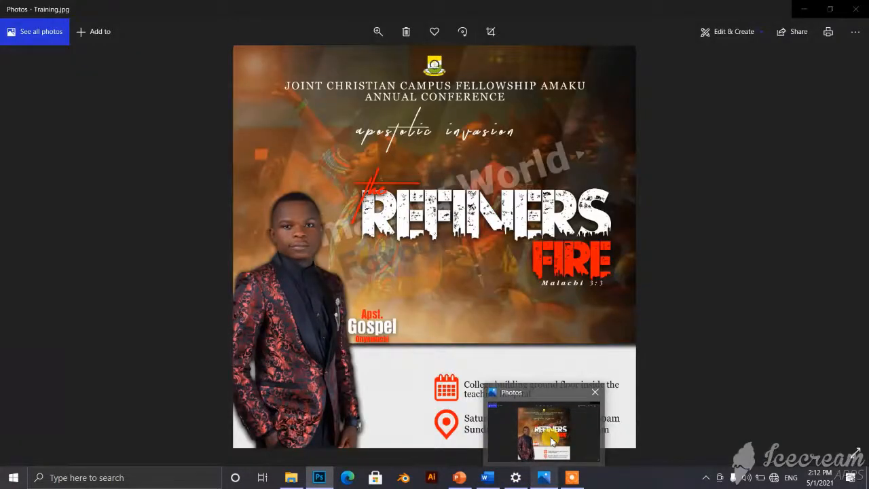
pyautogui.click(552, 441)
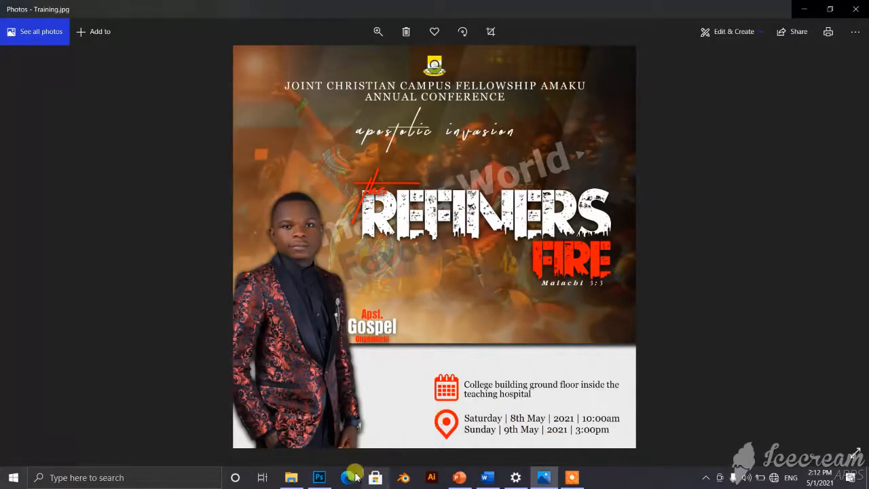
pyautogui.moveTo(291, 475)
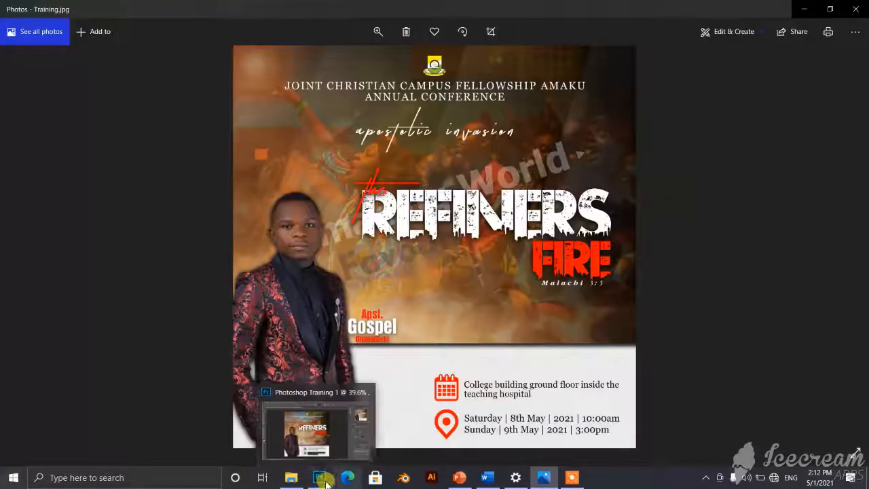
pyautogui.click(319, 478)
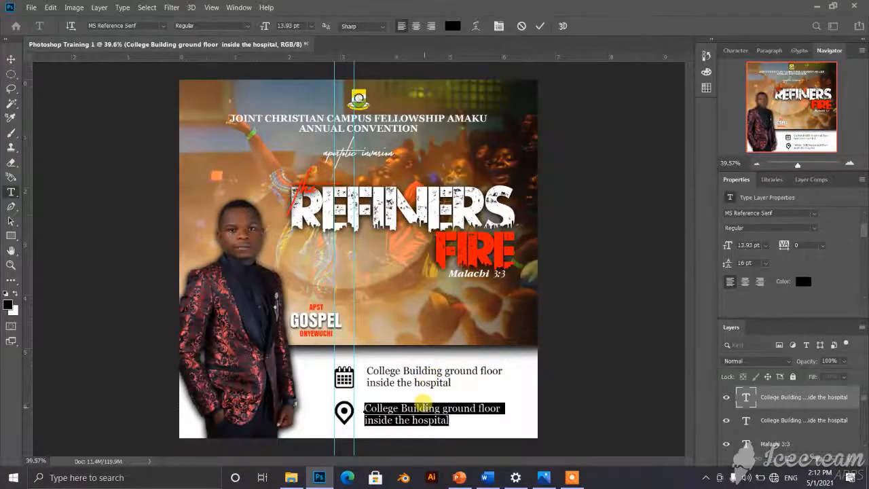
pyautogui.write('Sa')
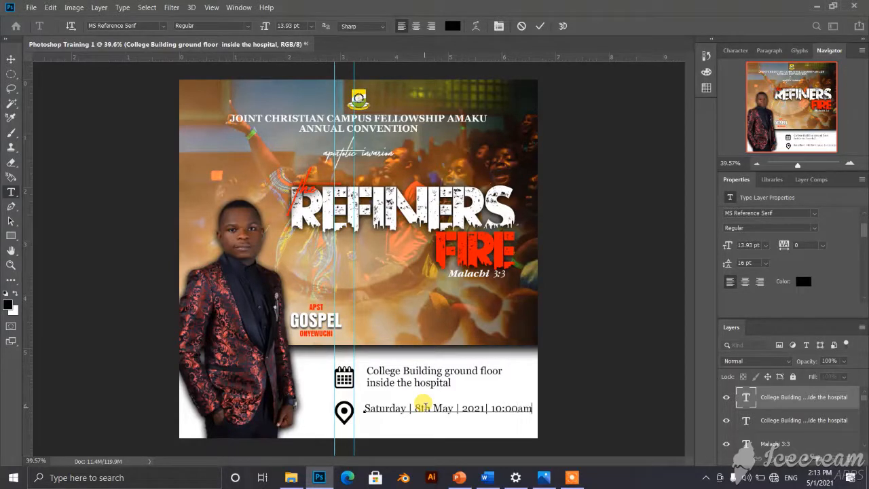
pyautogui.click(540, 26)
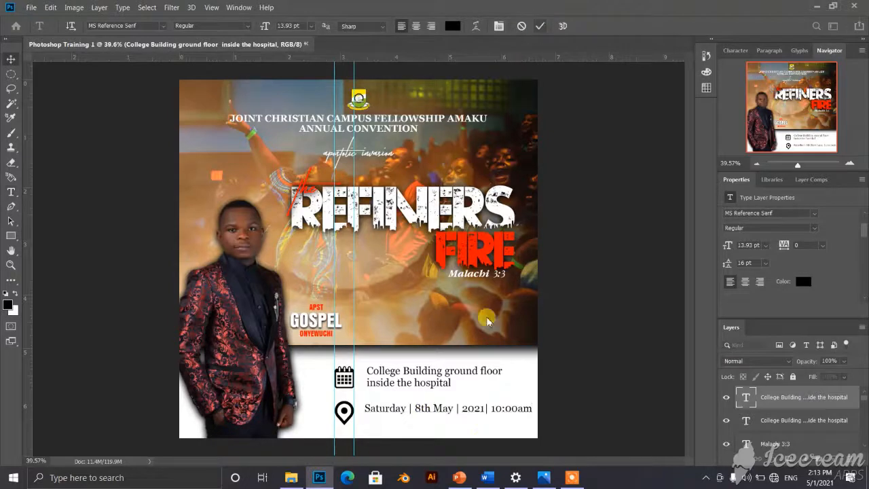
# - Duplicate the Saturday date line just below itself and reword the copy as "Sunday | 9th May | 2021| 3:00pm"
pyautogui.press('v')
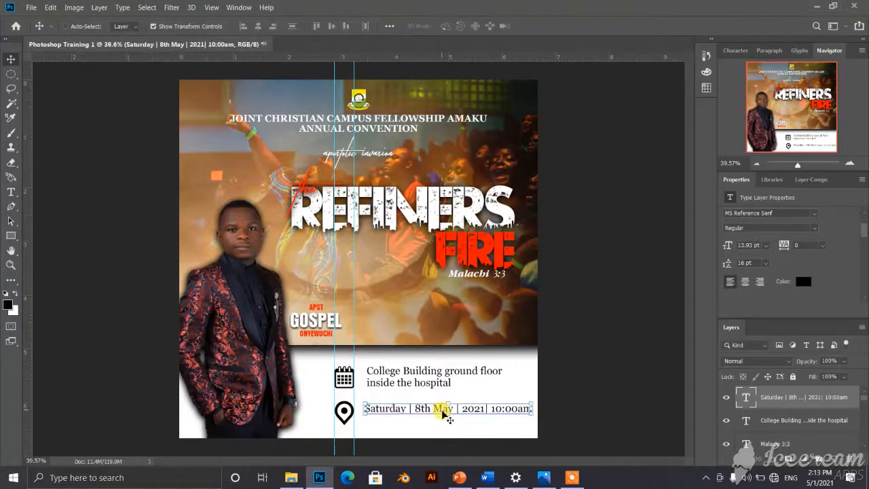
pyautogui.moveTo(449, 419); pyautogui.dragTo(466, 423)
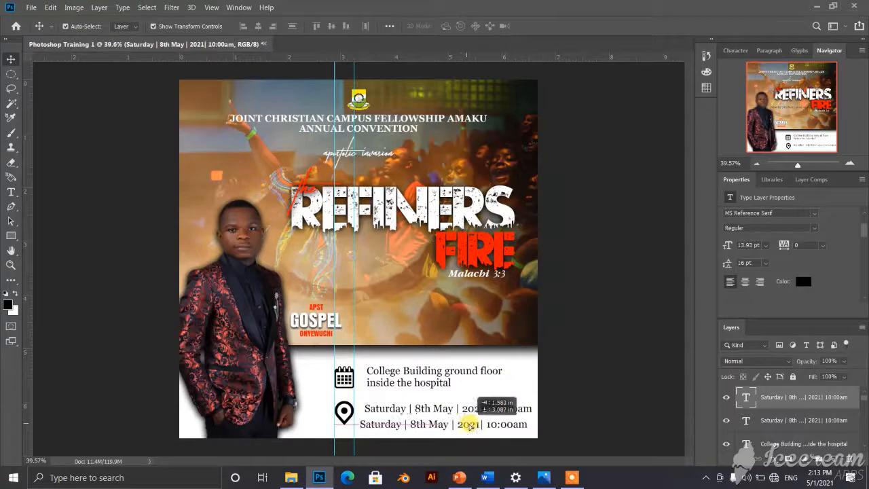
pyautogui.doubleClick(403, 422)
pyautogui.moveTo(404, 422); pyautogui.dragTo(366, 421)
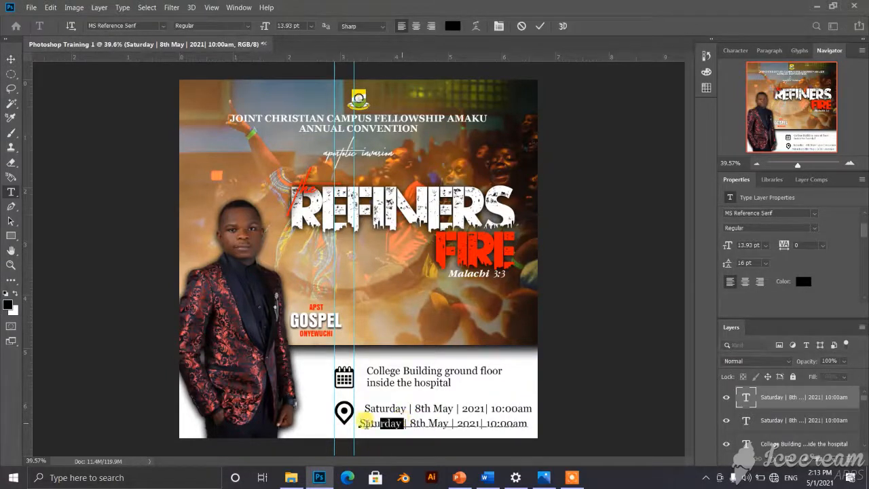
pyautogui.write('Sunday')
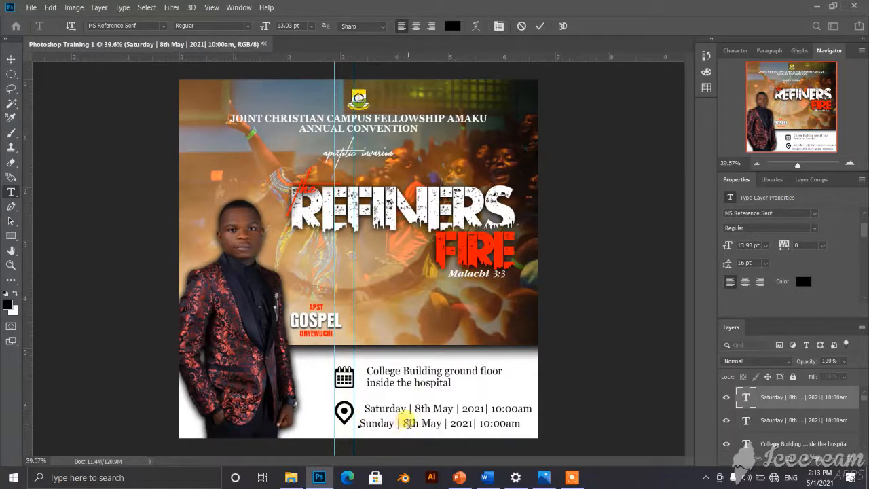
pyautogui.press('BackSpace')
pyautogui.write('9')
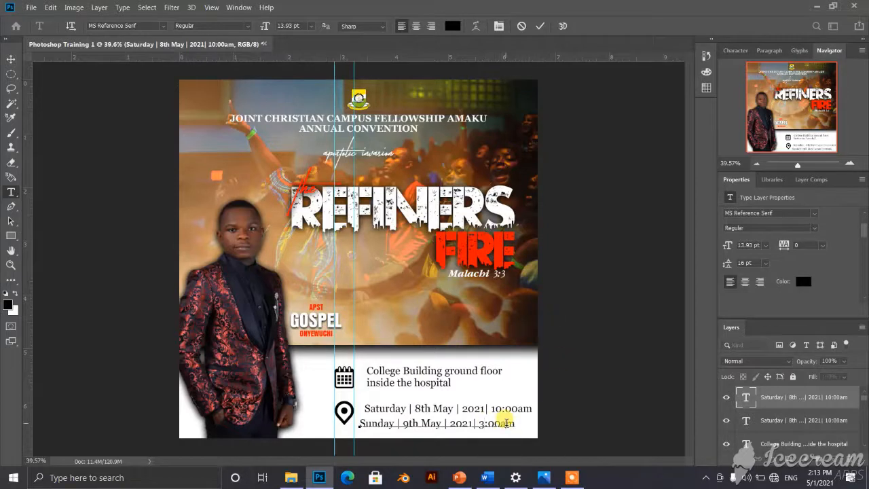
pyautogui.press('BackSpace')
pyautogui.write('p')
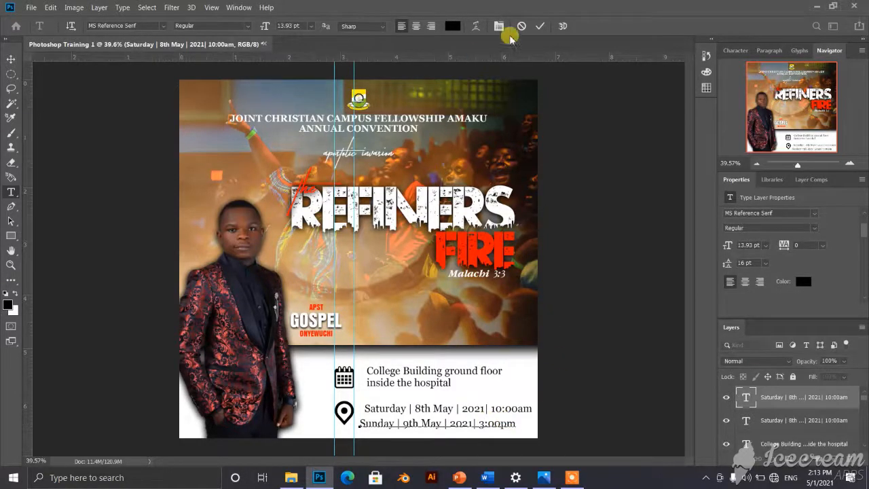
pyautogui.click(540, 26)
# - Move the Sunday line up close beneath the Saturday line, lining up their starting edges beside the location pin
pyautogui.moveTo(416, 425); pyautogui.dragTo(422, 421)
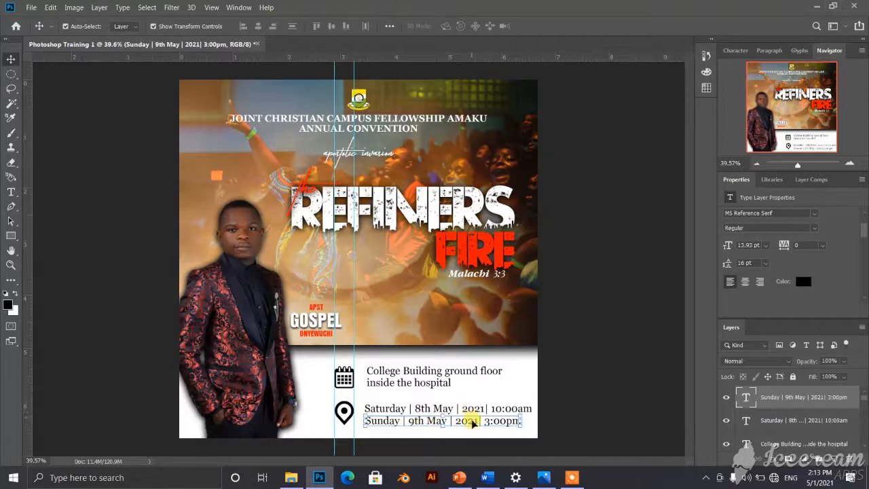
pyautogui.scroll(5, 444, 415)
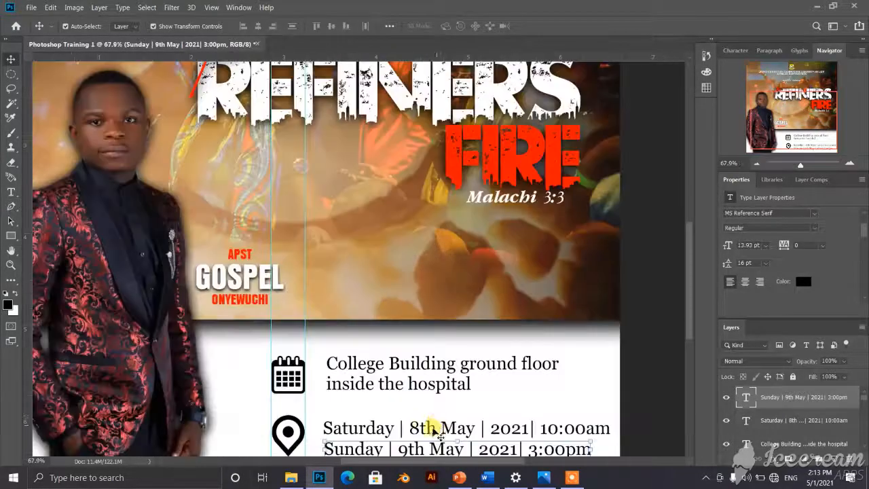
pyautogui.scroll(-5, 433, 426)
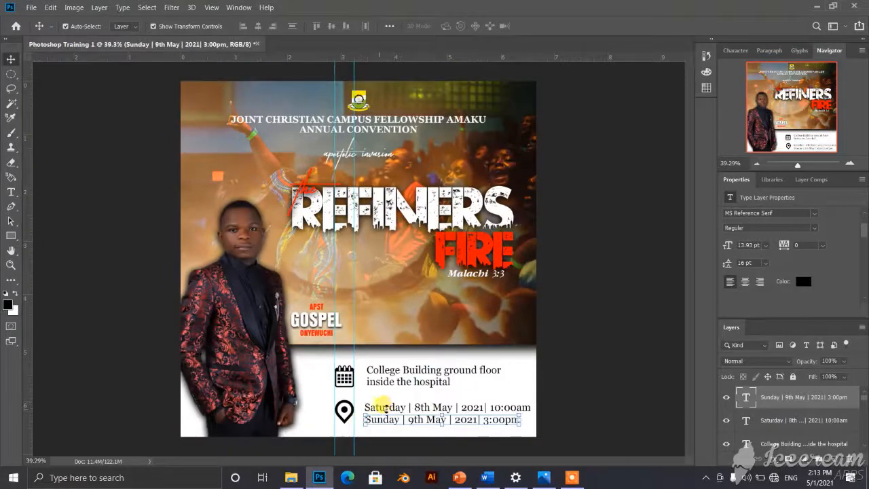
pyautogui.scroll(1, 386, 408)
pyautogui.click(627, 386)
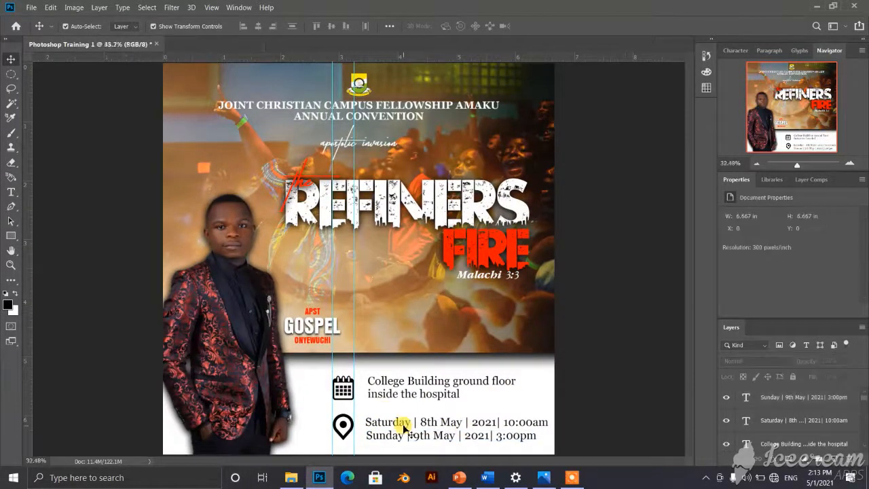
pyautogui.scroll(-1, 404, 428)
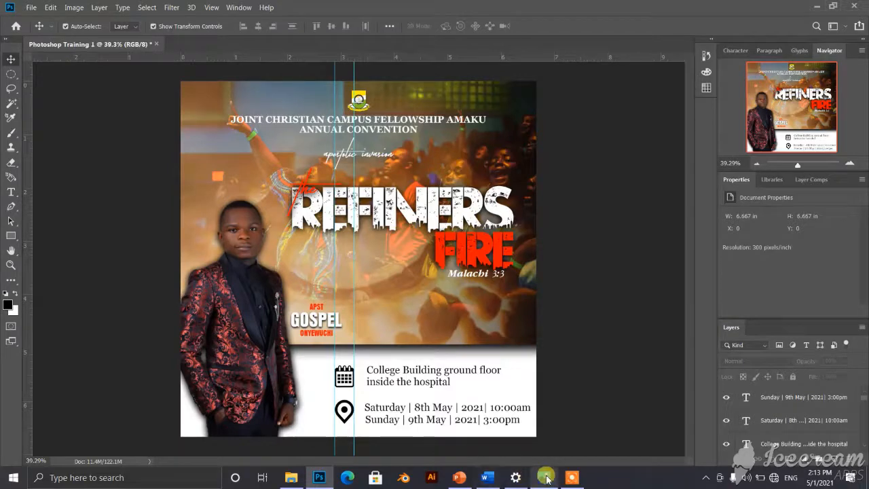
pyautogui.click(834, 6)
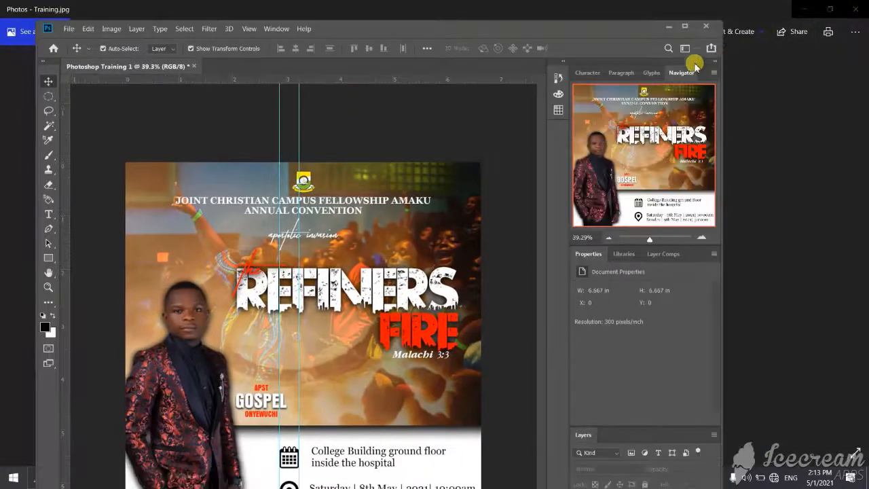
pyautogui.click(804, 8)
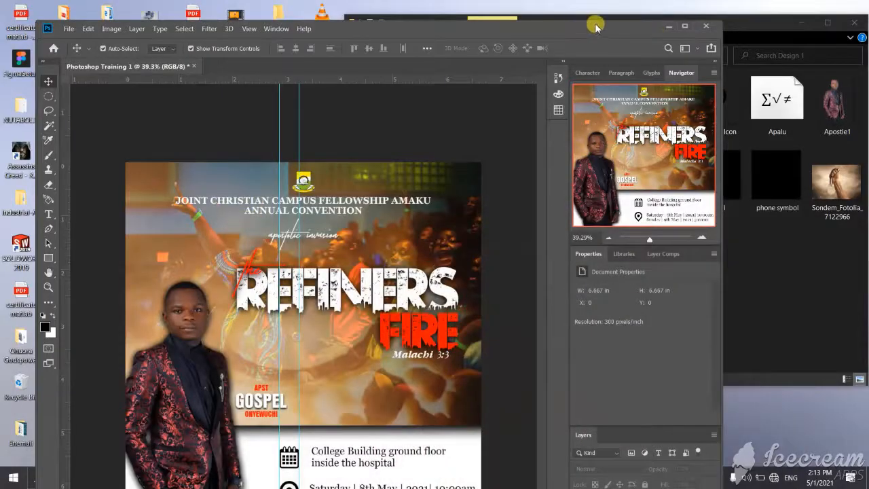
pyautogui.click(801, 22)
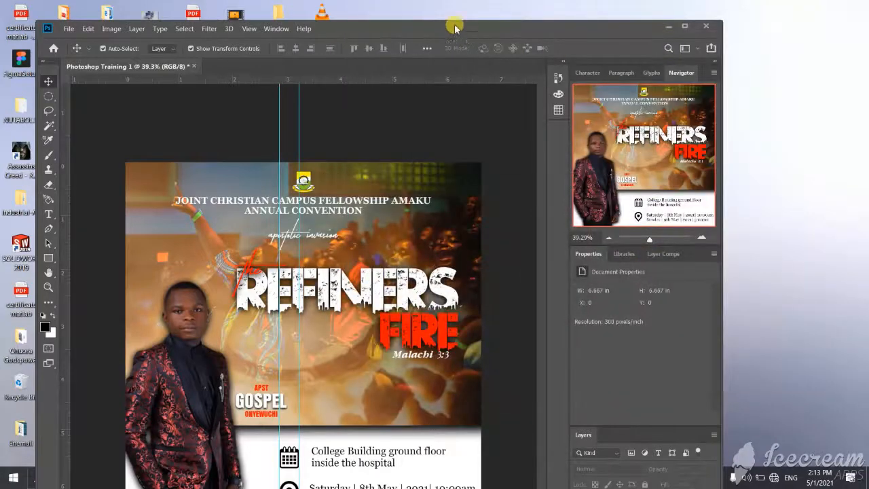
pyautogui.moveTo(454, 27); pyautogui.dragTo(410, 12)
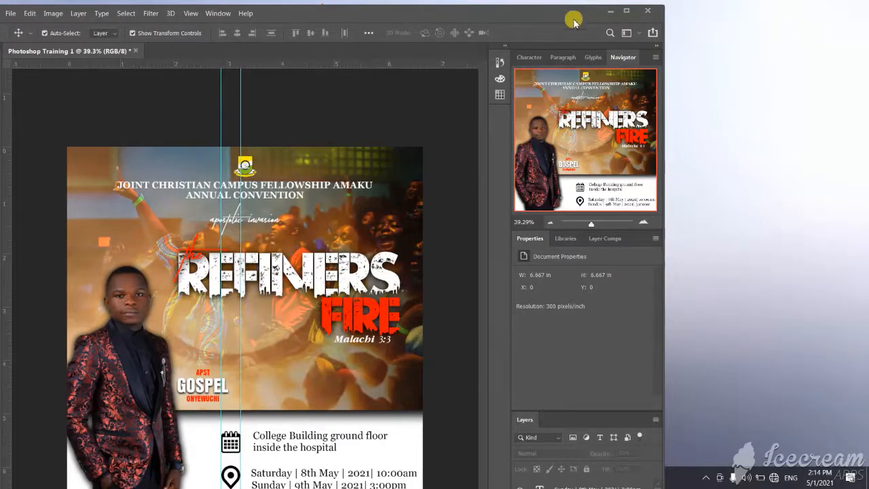
pyautogui.moveTo(574, 18); pyautogui.dragTo(733, 20)
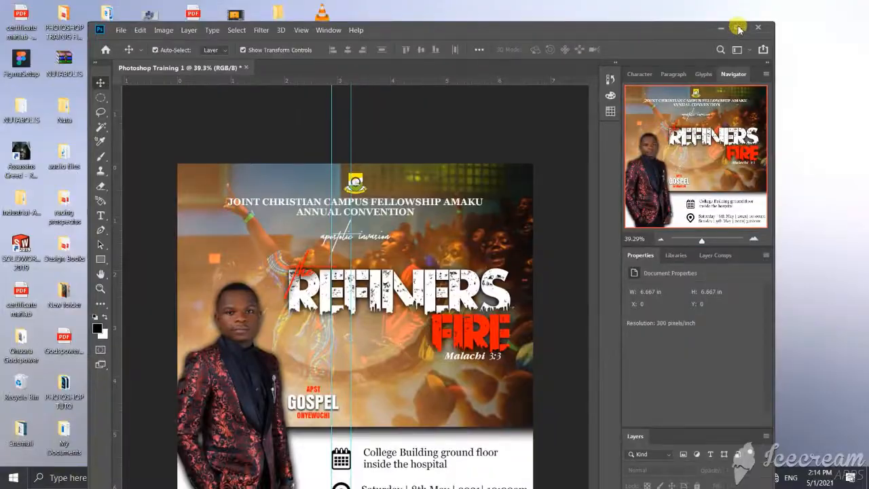
pyautogui.click(739, 29)
# - Switch to Photos to compare the reference flyer Training.jpg with the design, then return to Photoshop
pyautogui.click(547, 478)
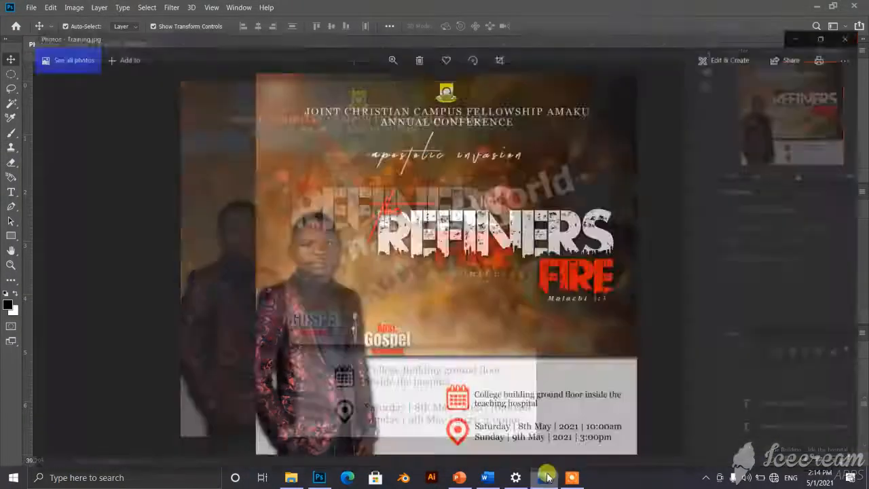
pyautogui.click(823, 8)
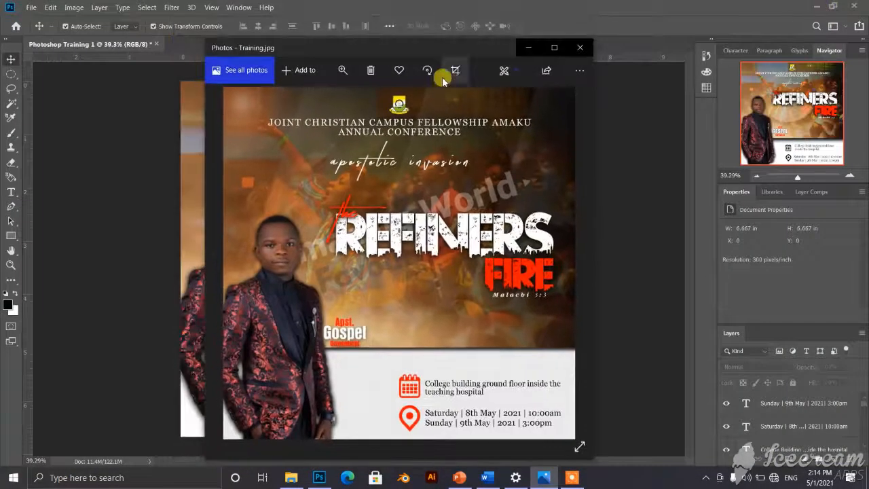
pyautogui.moveTo(434, 47); pyautogui.dragTo(769, 55)
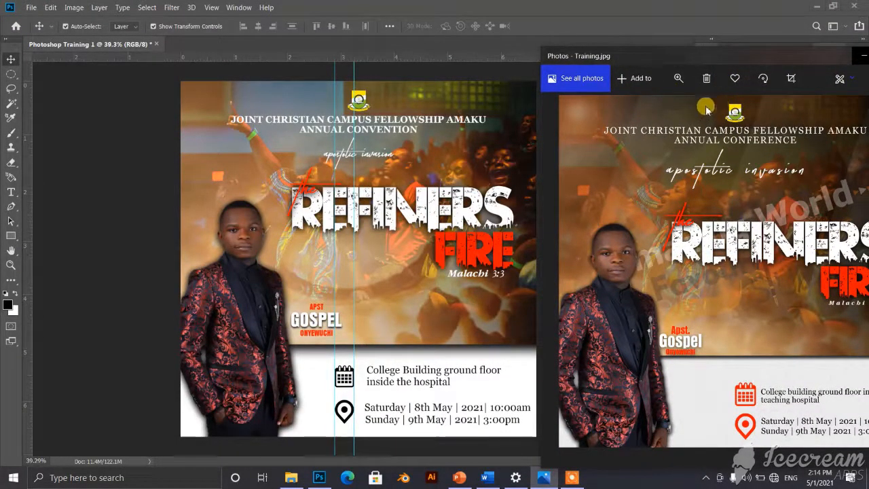
pyautogui.moveTo(752, 57); pyautogui.dragTo(394, 47)
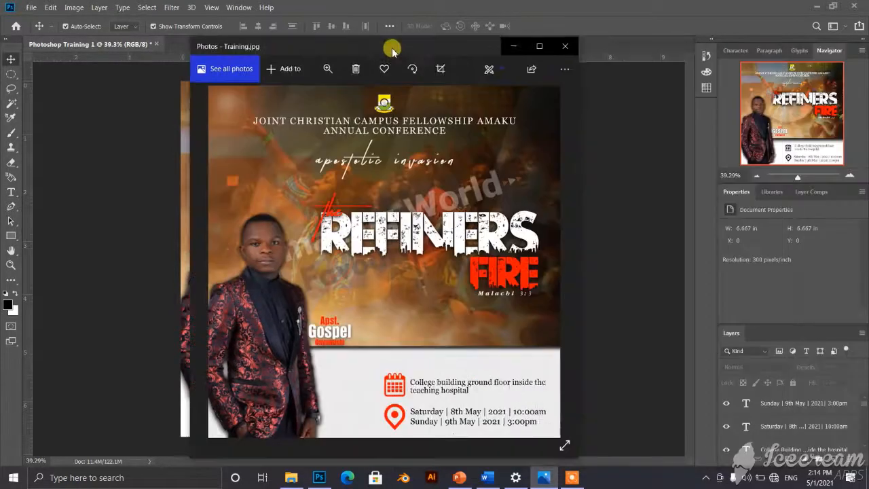
pyautogui.click(504, 45)
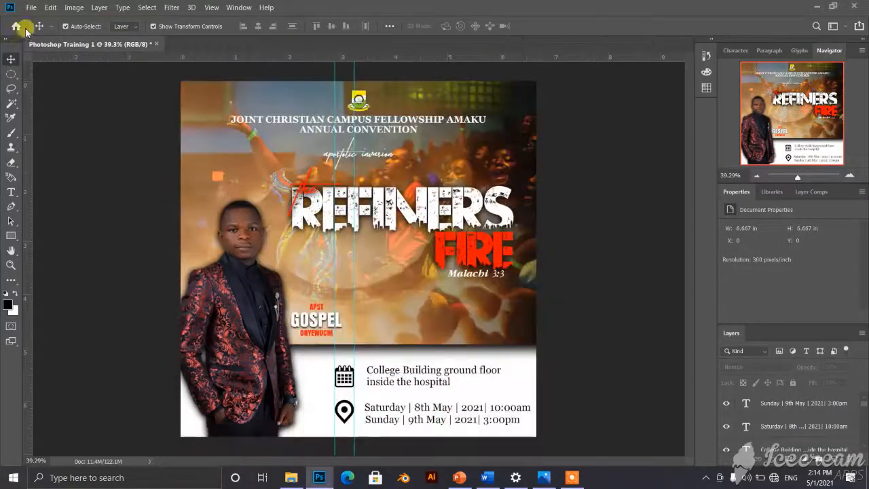
# - Place the 2020 YOUTH WEEK light-beam image from the Design 1 folder in File Explorer onto the flyer
pyautogui.click(292, 478)
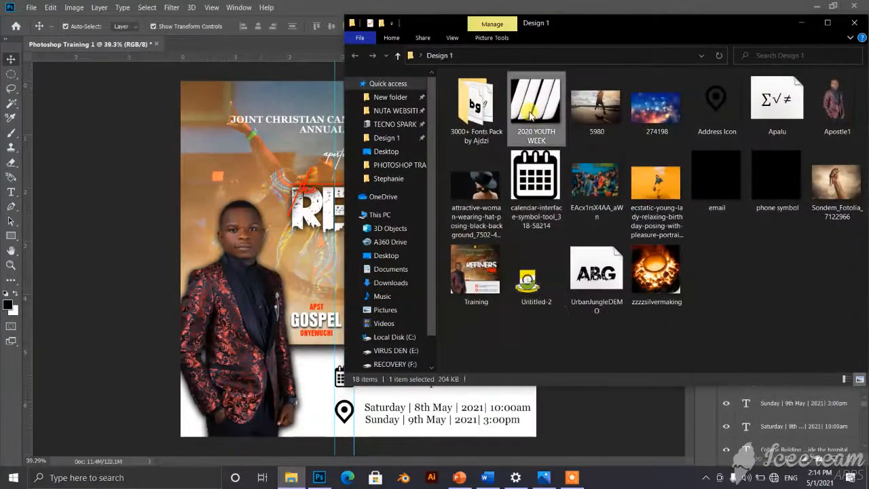
pyautogui.moveTo(534, 114); pyautogui.dragTo(256, 168)
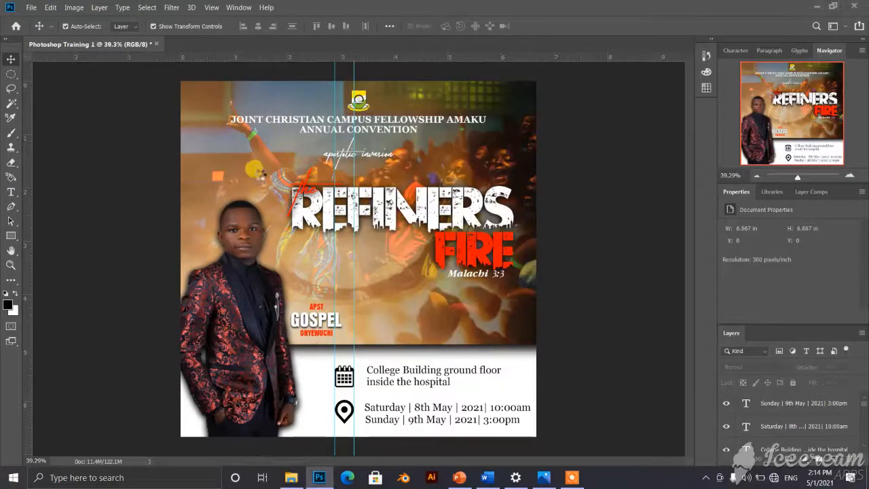
pyautogui.moveTo(357, 197); pyautogui.dragTo(349, 196)
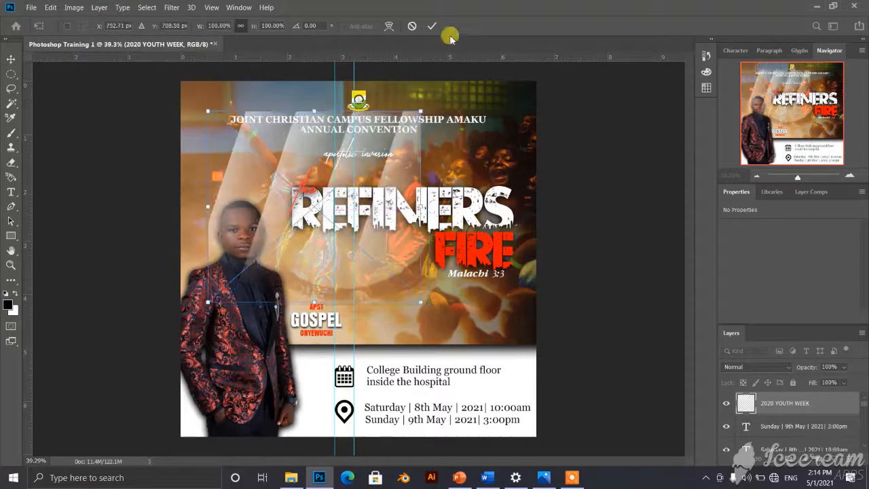
pyautogui.click(427, 25)
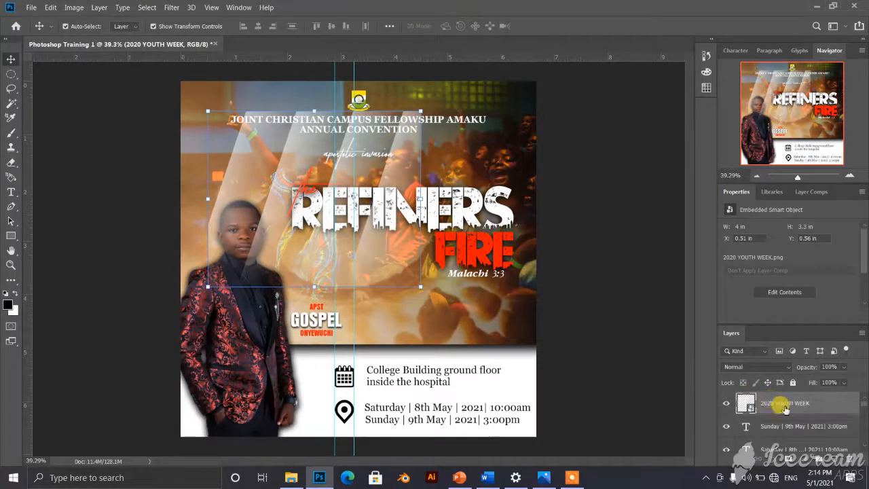
# - Move the 2020 YOUTH WEEK layer down the stack to directly above the EAcx1rsX4AA_aWn crowd photo and leave it selected
pyautogui.moveTo(787, 403); pyautogui.dragTo(788, 433)
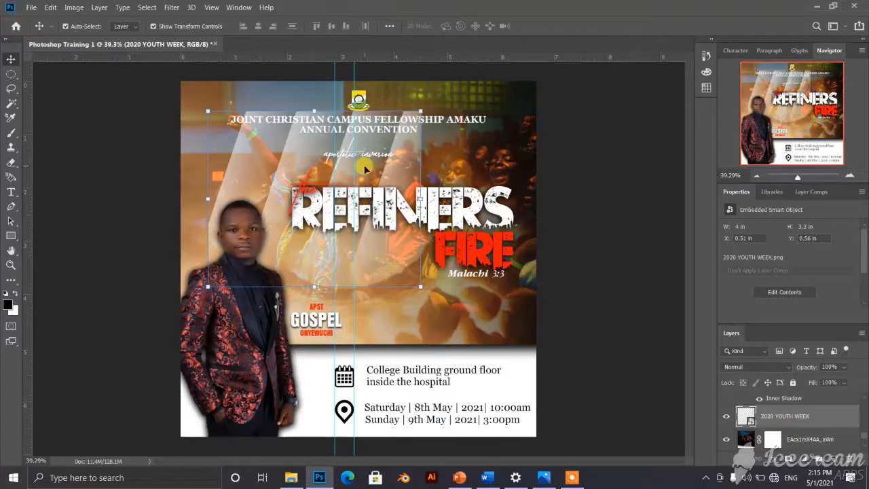
pyautogui.moveTo(358, 171)
pyautogui.mouseDown()
pyautogui.moveTo(407, 155)
pyautogui.moveTo(360, 163)
pyautogui.mouseUp()
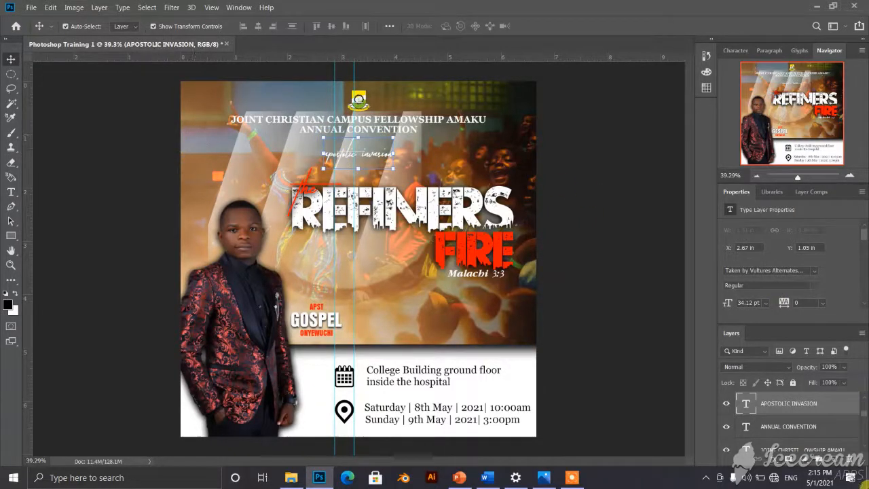
pyautogui.scroll(-5, 811, 435)
pyautogui.scroll(-3, 805, 432)
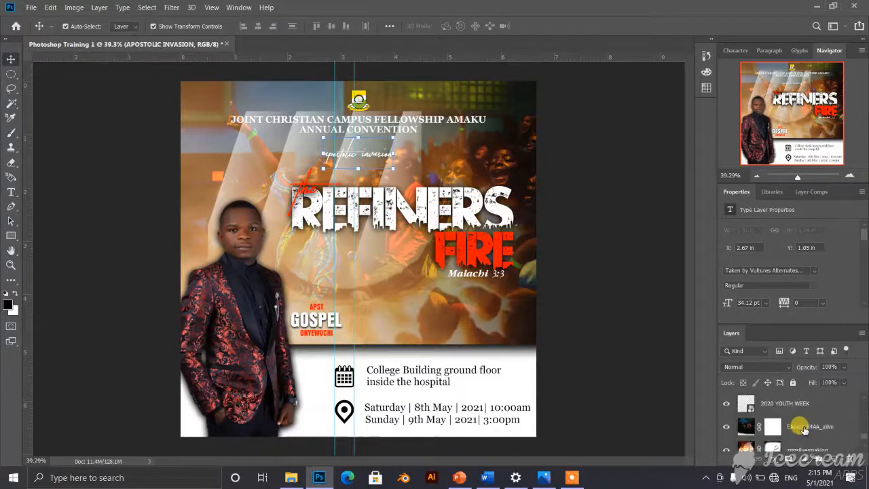
pyautogui.click(793, 403)
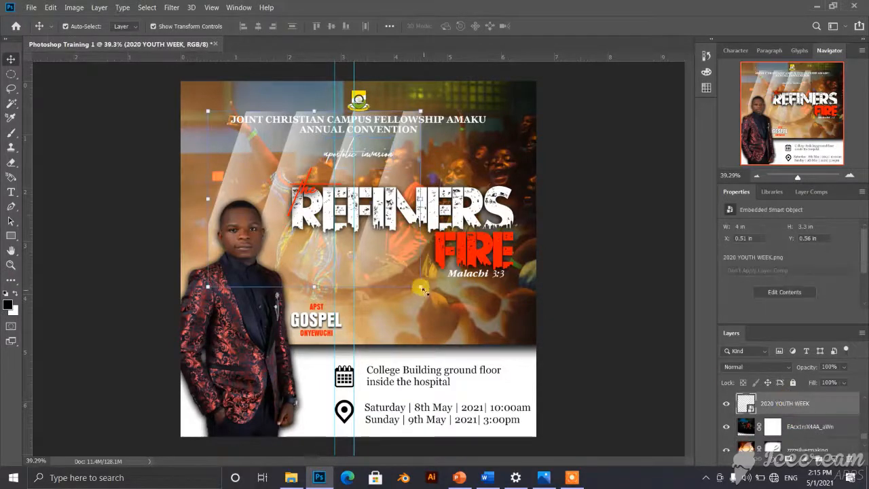
# - Scale the light-beam image proportionally to about 207% and position it so the beams cover the full width of the flyer's background
pyautogui.hotkey('ctrl', 't')
pyautogui.moveTo(499, 353); pyautogui.dragTo(545, 402)
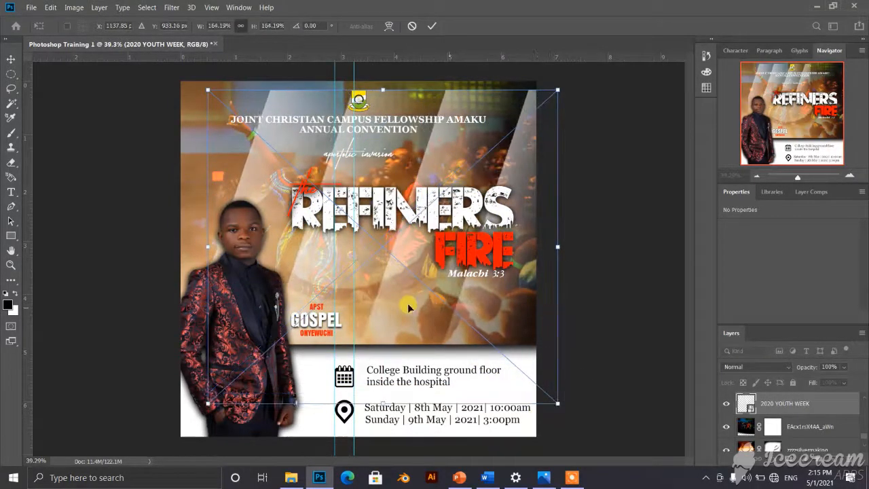
pyautogui.moveTo(407, 304); pyautogui.dragTo(326, 279)
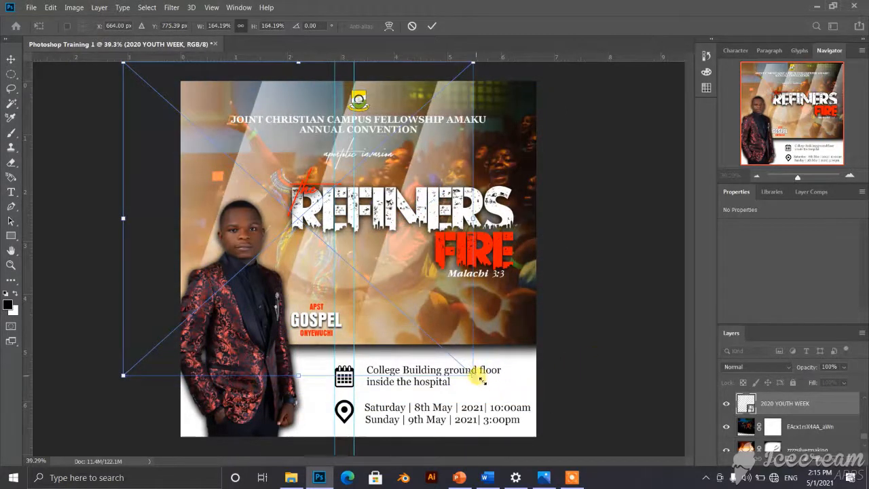
pyautogui.moveTo(475, 376); pyautogui.dragTo(547, 426)
pyautogui.moveTo(459, 319); pyautogui.dragTo(436, 308)
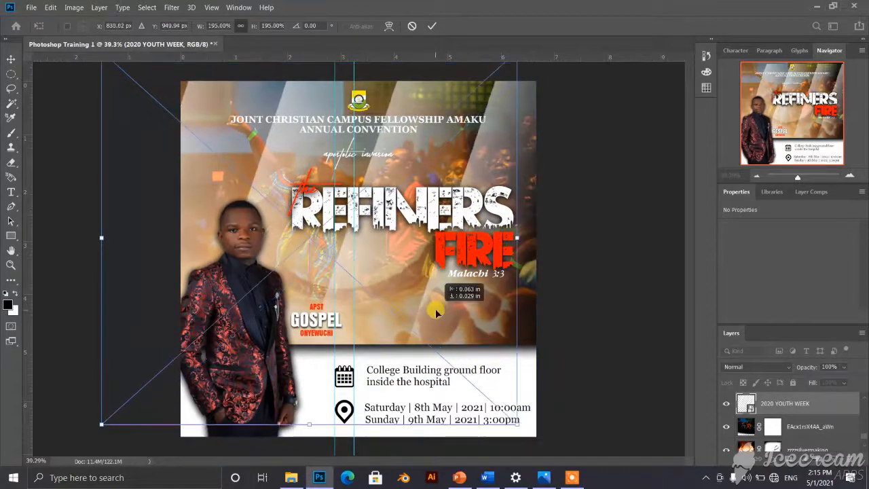
pyautogui.moveTo(520, 422); pyautogui.dragTo(544, 446)
pyautogui.moveTo(487, 328); pyautogui.dragTo(488, 347)
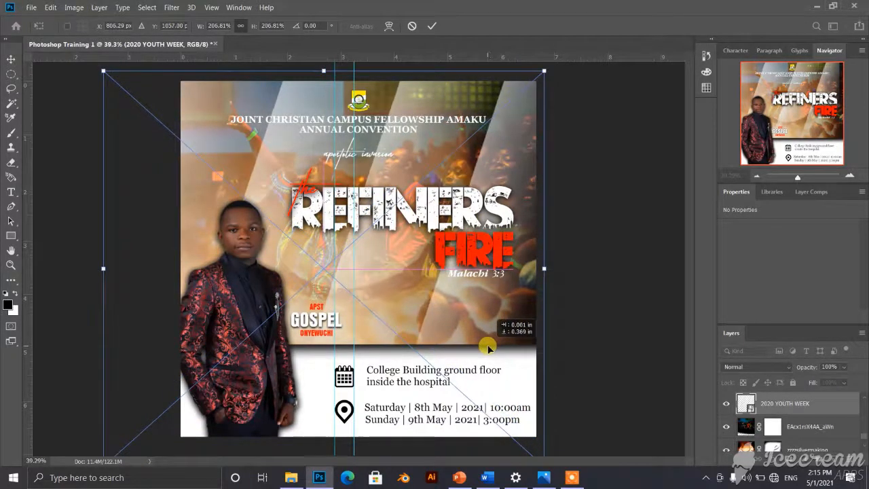
pyautogui.click(431, 27)
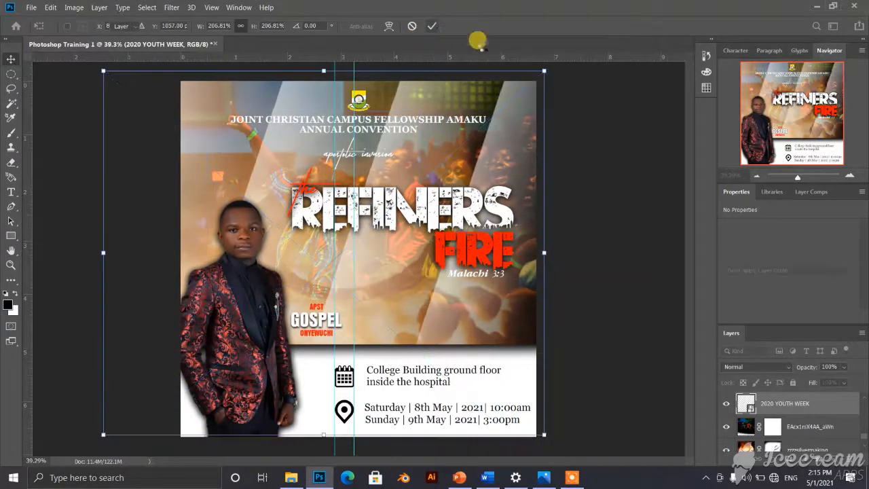
# - Lower the opacity of the 2020 YOUTH WEEK layer to 30%
pyautogui.click(844, 366)
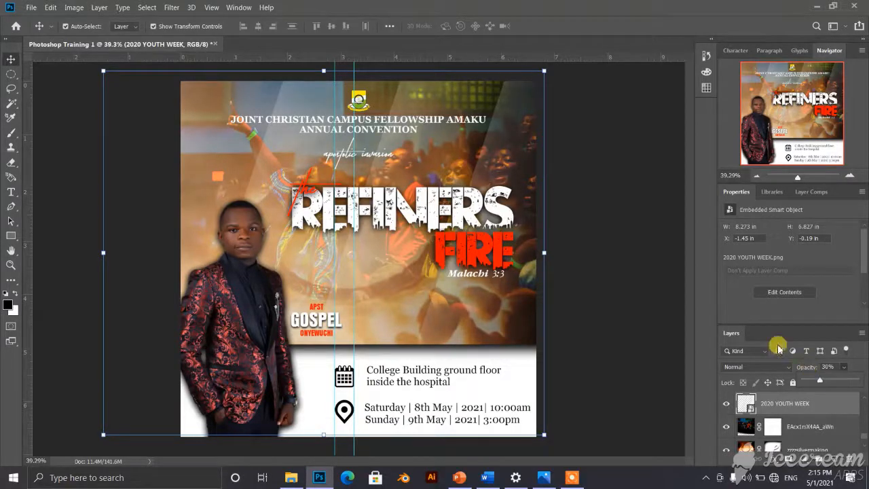
# - Add a drop shadow to the 'apostolic invasion' text layer
pyautogui.click(618, 239)
pyautogui.scroll(-2, 359, 258)
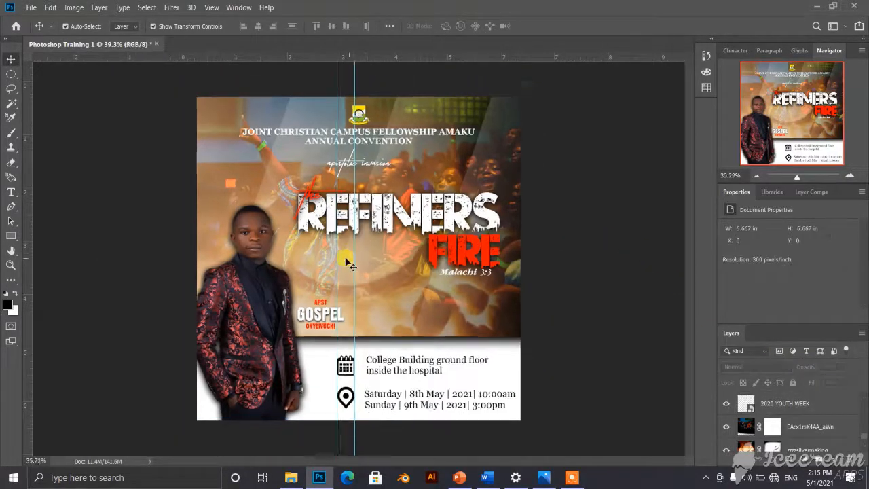
pyautogui.scroll(3, 326, 266)
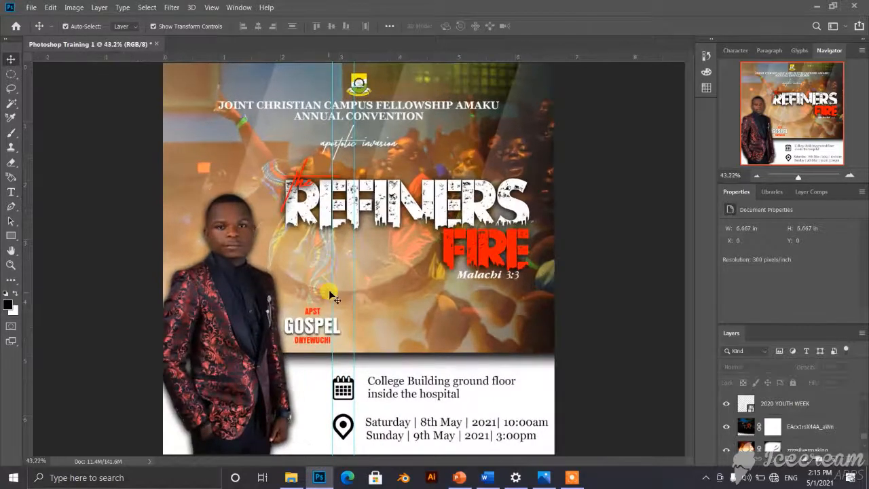
pyautogui.click(352, 140)
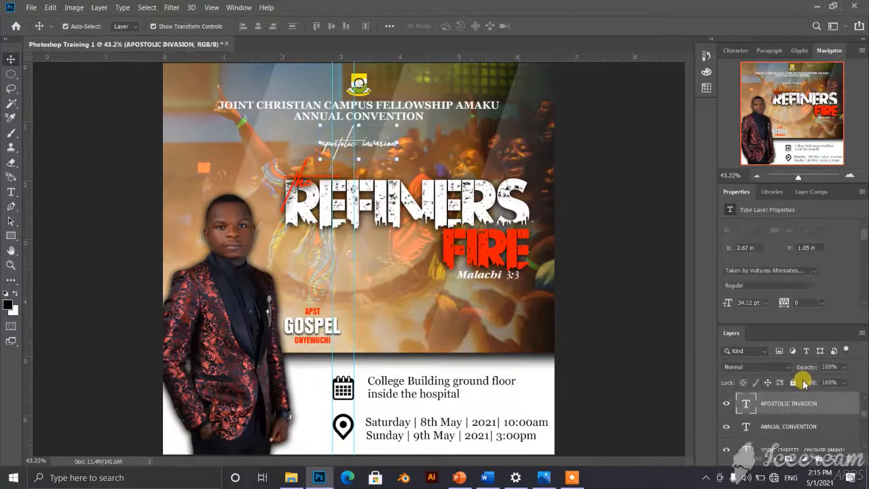
pyautogui.rightClick(793, 405)
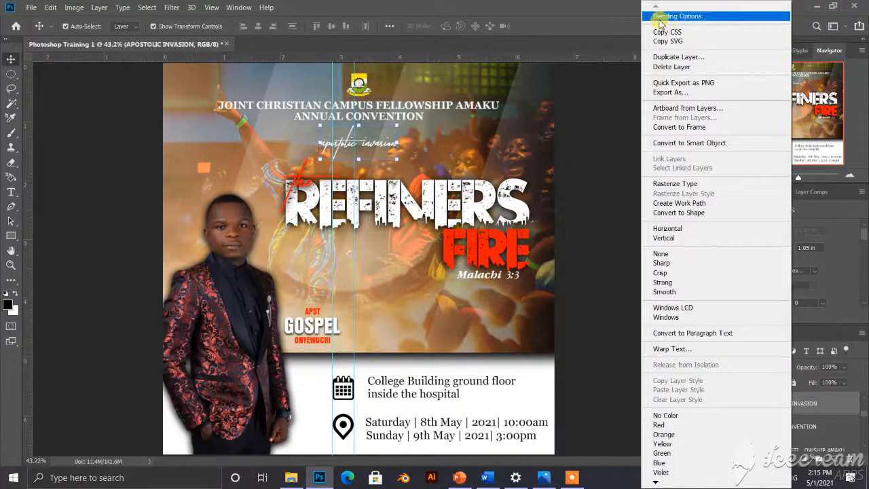
pyautogui.click(664, 17)
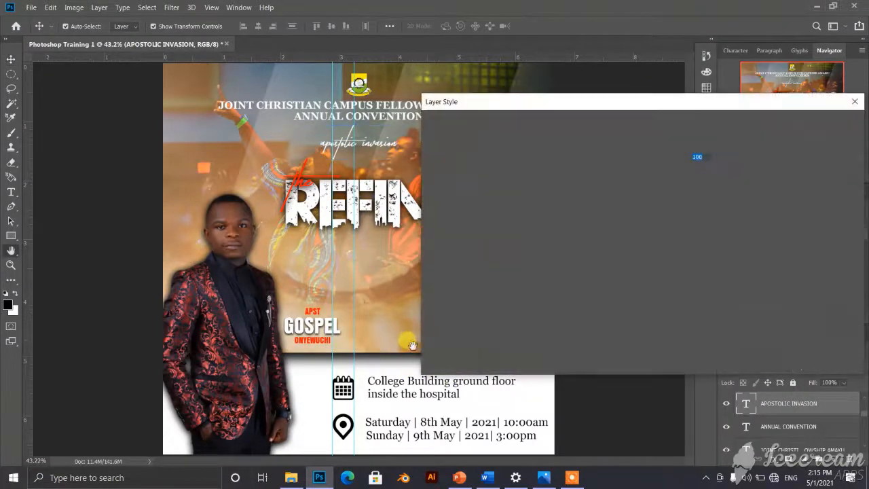
pyautogui.click(434, 317)
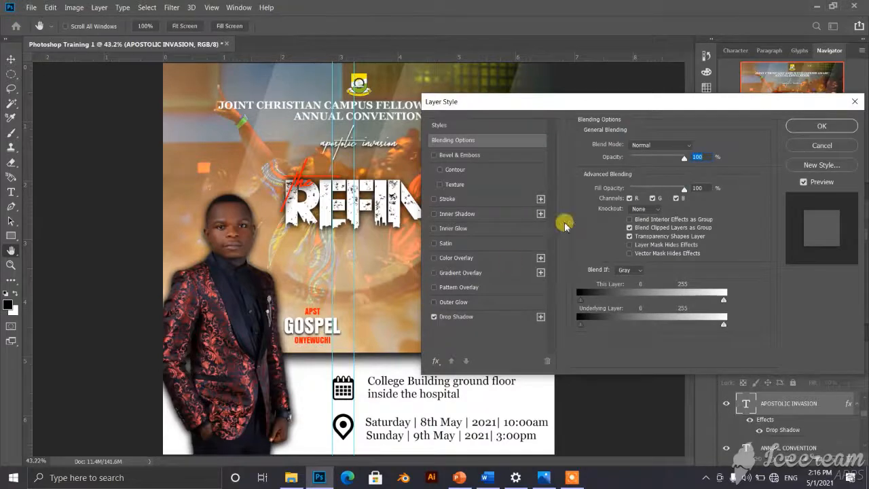
pyautogui.click(815, 126)
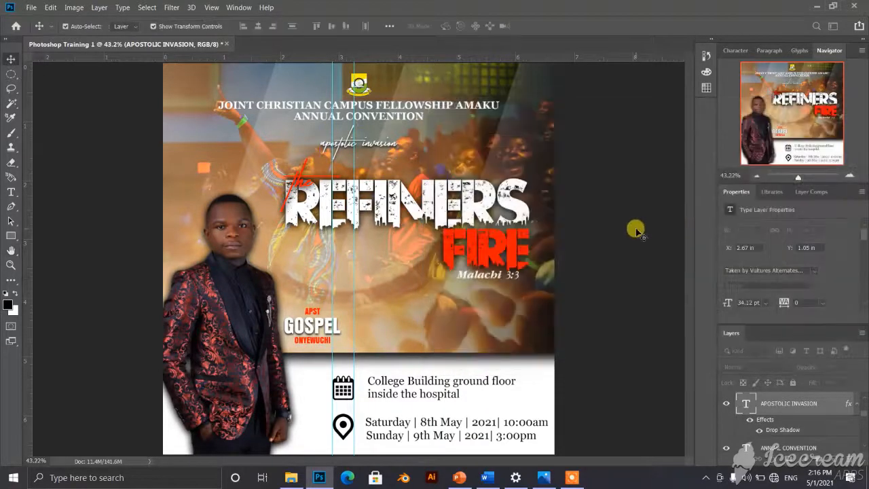
# - Add a drop shadow to the ANNUAL CONVENTION text layer
pyautogui.click(355, 150)
pyautogui.scroll(3, 392, 122)
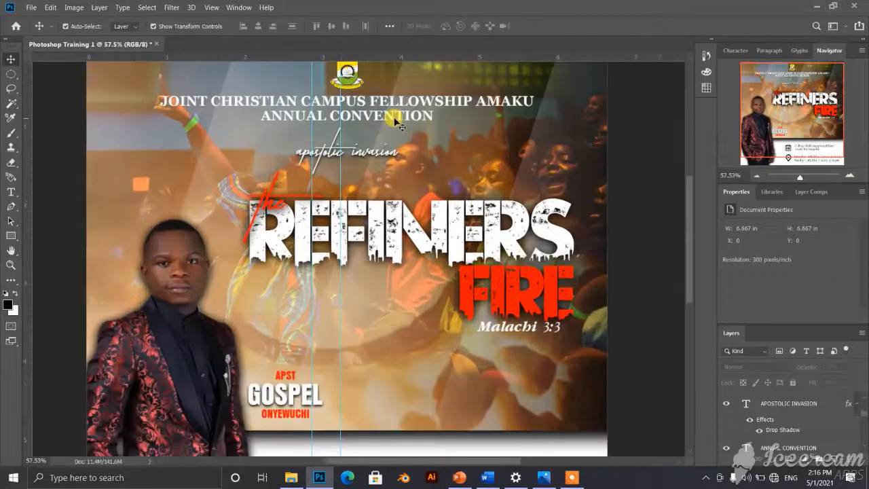
pyautogui.click(394, 116)
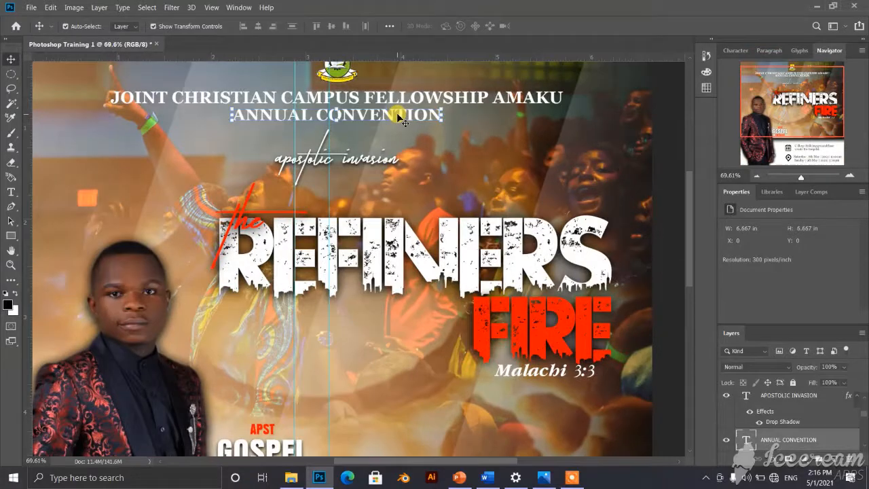
pyautogui.rightClick(790, 440)
pyautogui.click(687, 17)
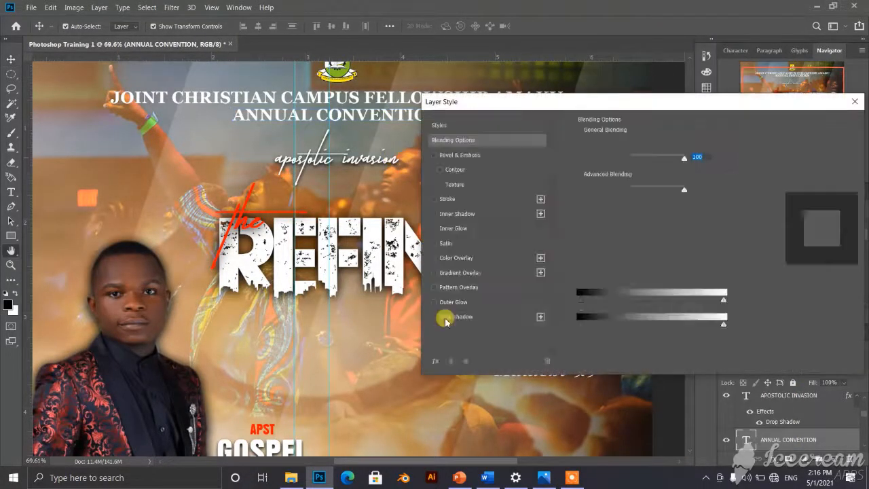
pyautogui.click(436, 317)
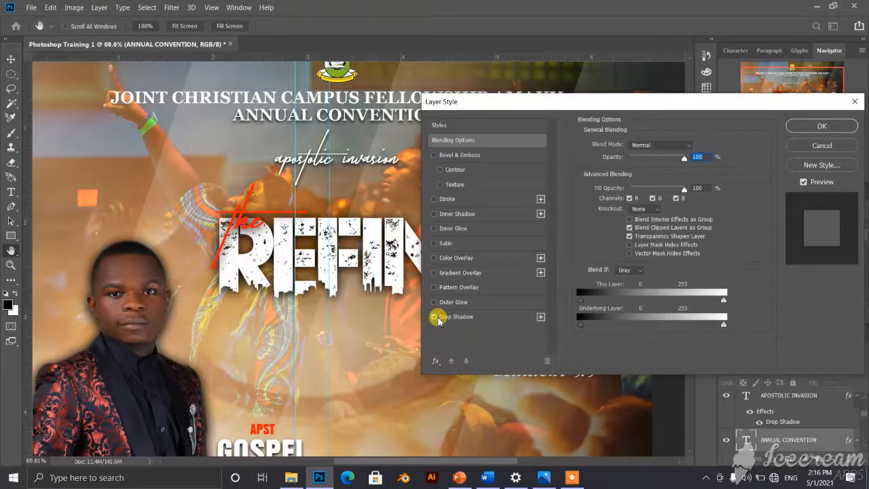
pyautogui.click(818, 126)
pyautogui.press('v')
pyautogui.scroll(2, 365, 128)
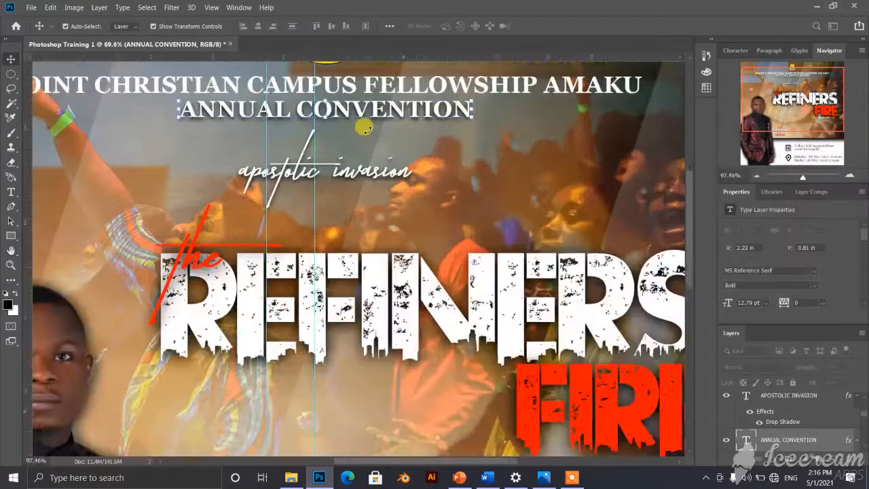
# - Add a drop shadow to the JOINT CHRISTIAN CAMPUS FELLOWSHIP AMAKU heading, leaving no layer selected
pyautogui.scroll(-4, 365, 128)
pyautogui.click(473, 103)
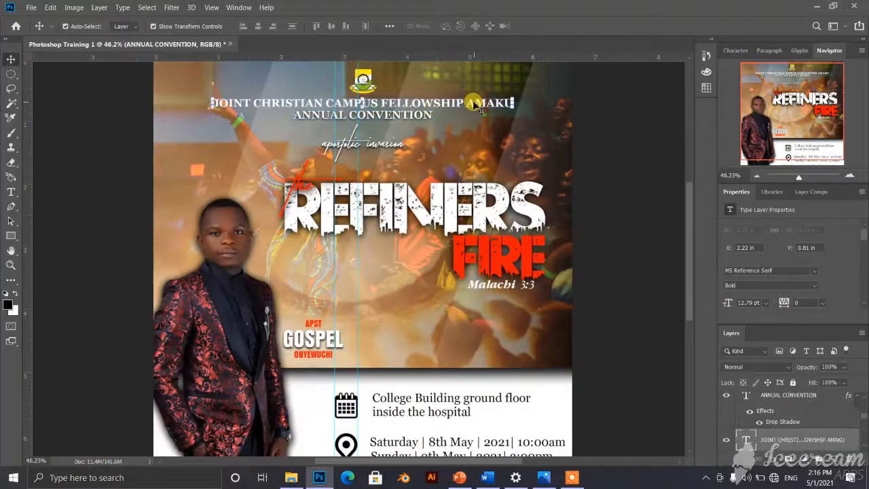
pyautogui.rightClick(799, 440)
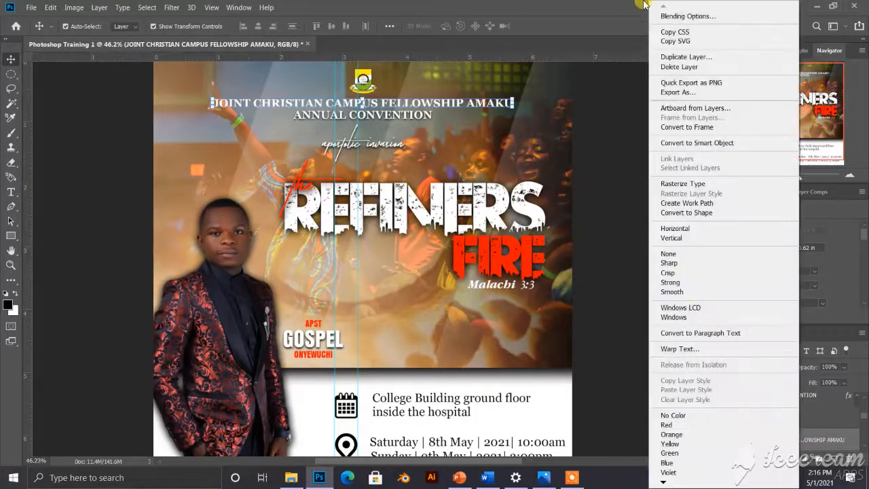
pyautogui.click(675, 16)
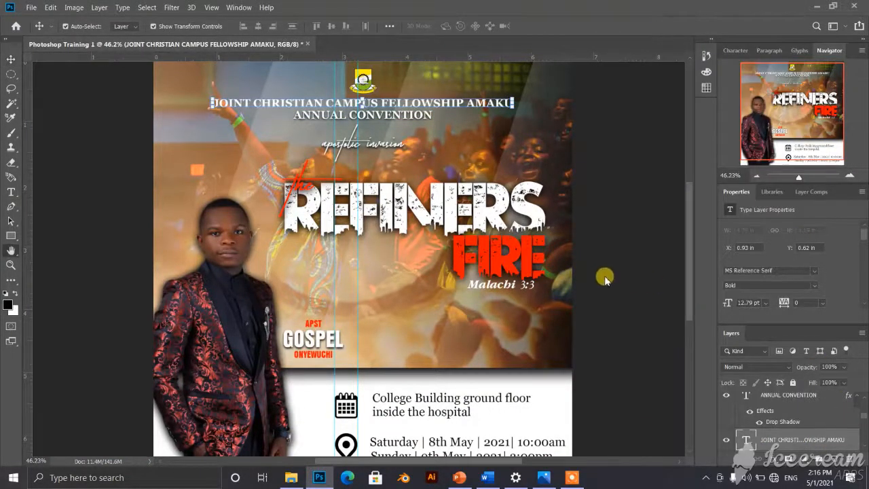
pyautogui.click(434, 317)
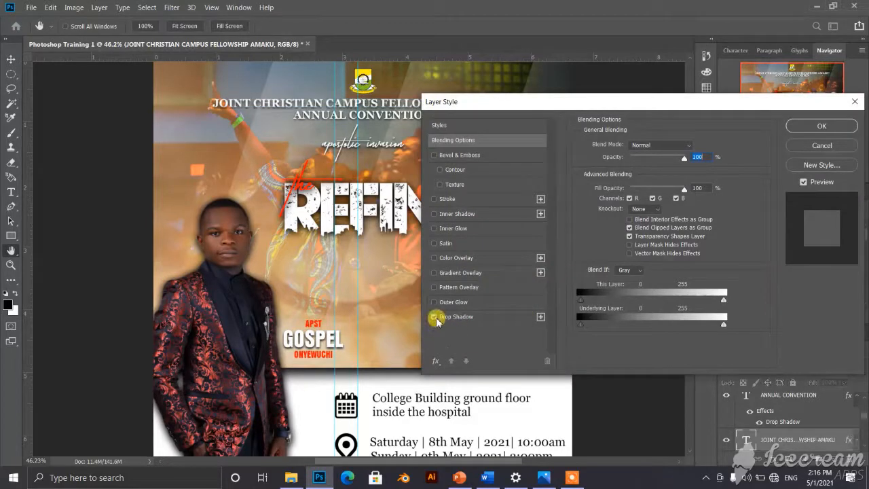
pyautogui.click(814, 125)
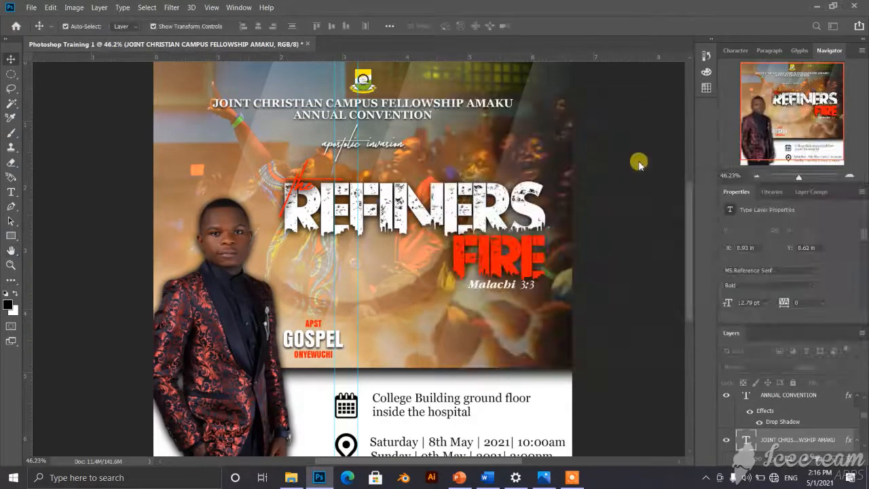
pyautogui.click(599, 156)
pyautogui.scroll(-3, 382, 169)
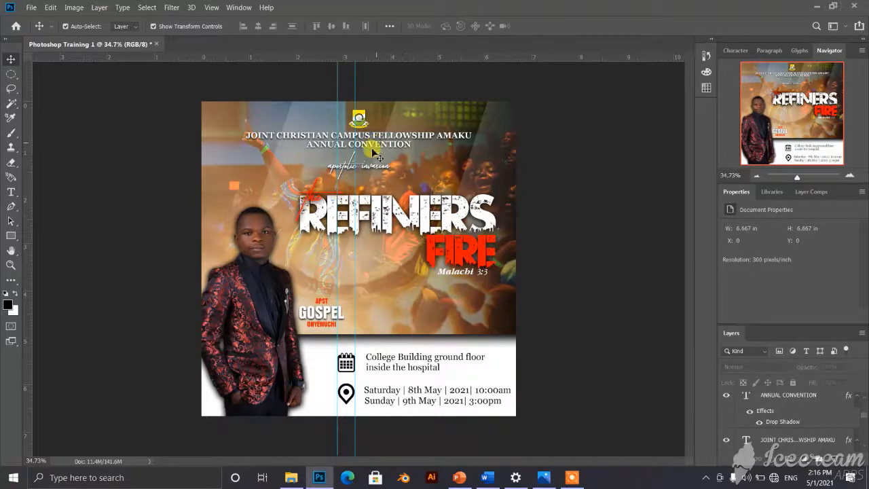
pyautogui.click(396, 365)
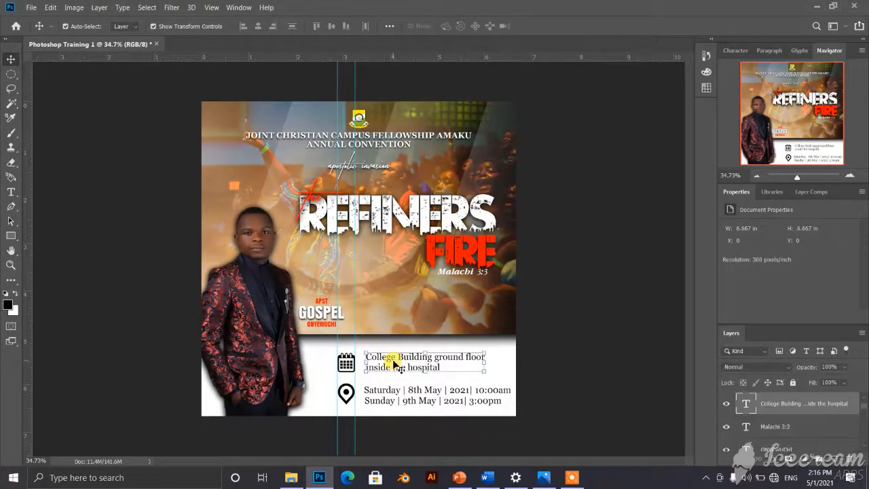
pyautogui.click(317, 326)
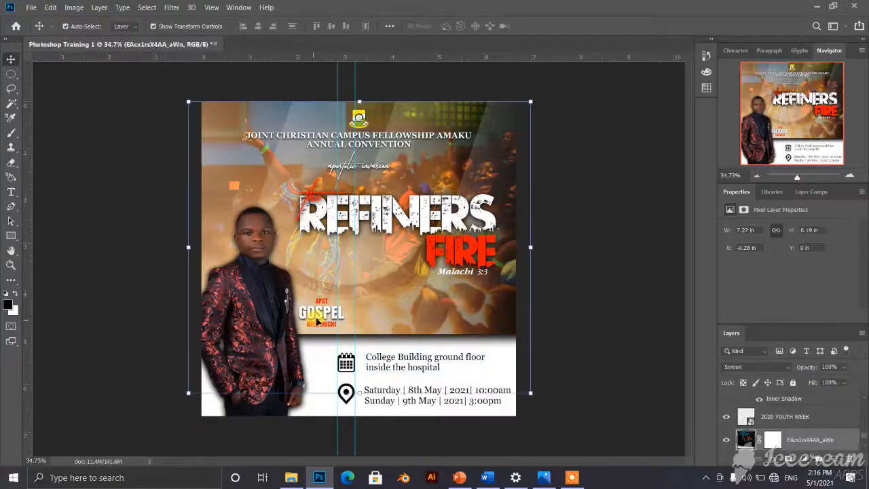
pyautogui.click(318, 318)
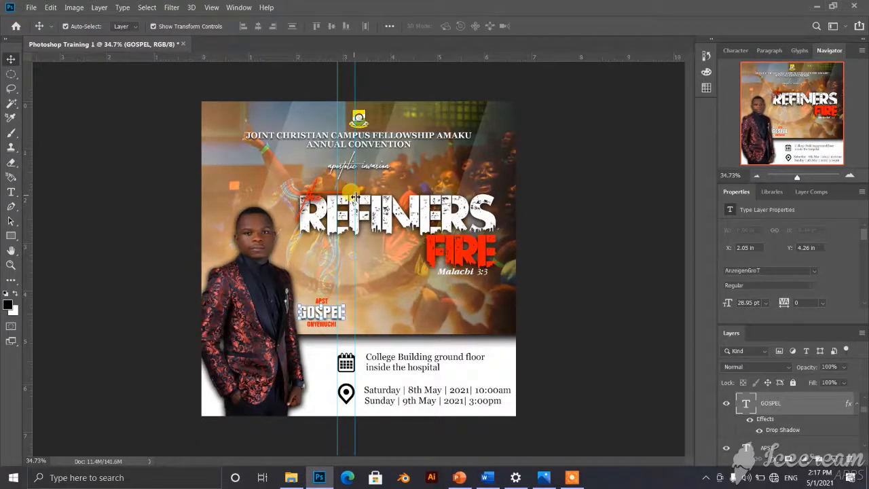
# - Remove both vertical guides from the flyer
pyautogui.click(580, 183)
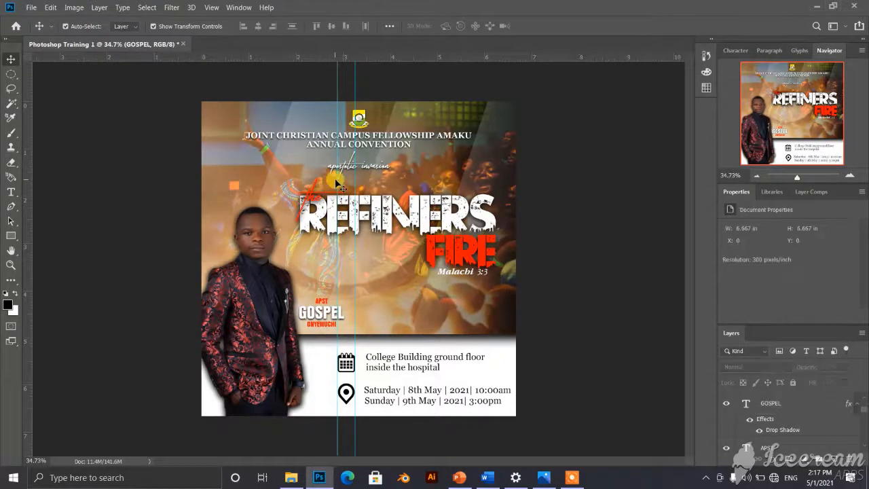
pyautogui.moveTo(336, 182); pyautogui.dragTo(31, 184)
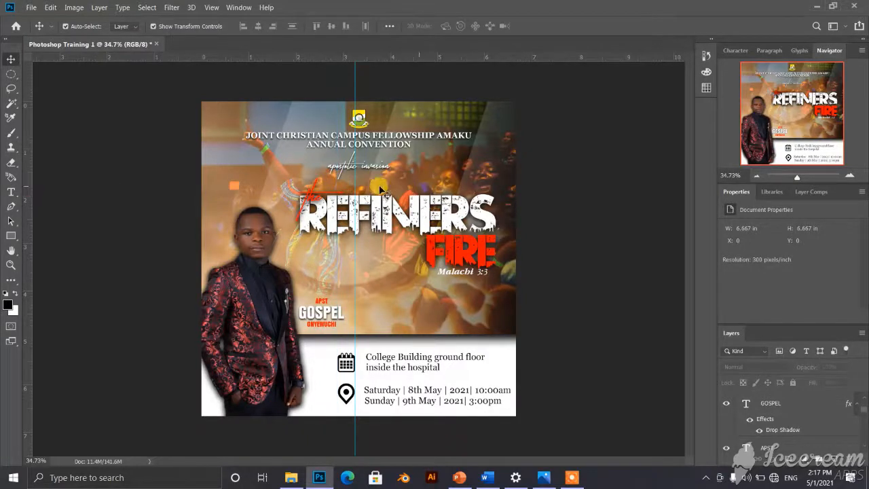
pyautogui.moveTo(355, 180); pyautogui.dragTo(12, 213)
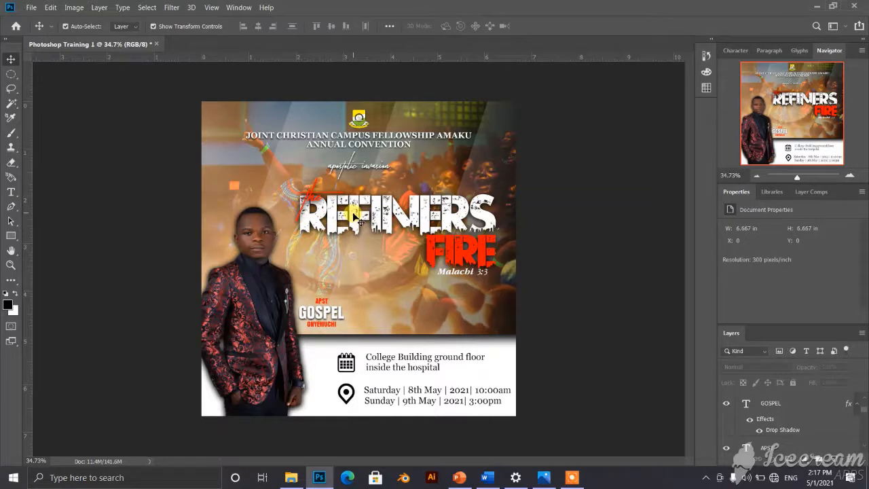
# - Try the Taken by Vultures Alternates font on the REFINERS title, scaled to about 292%, and undo both changes
pyautogui.click(433, 228)
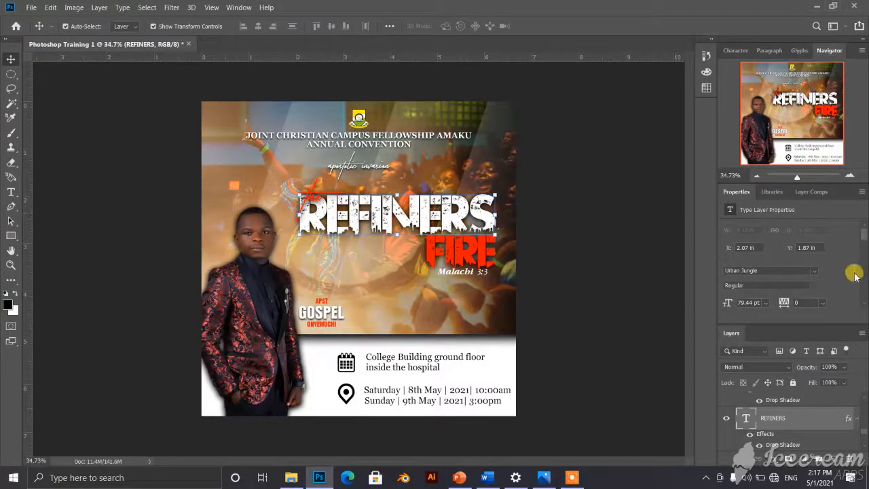
pyautogui.click(814, 270)
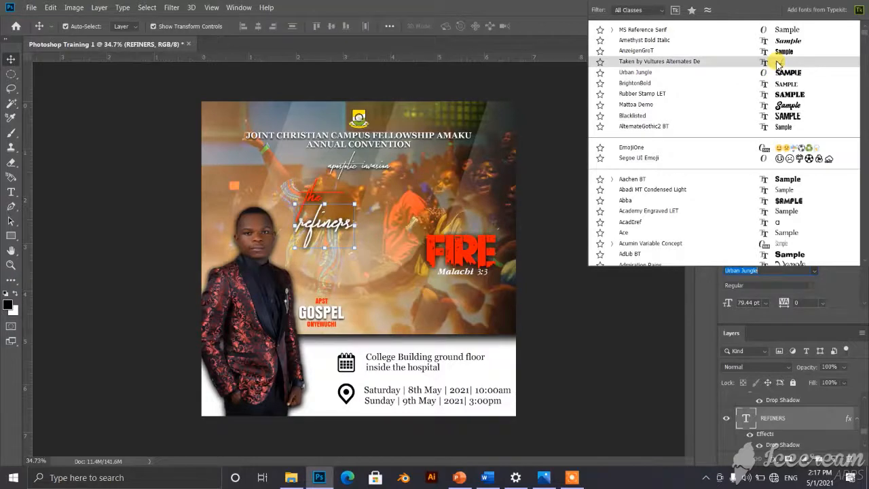
pyautogui.click(777, 62)
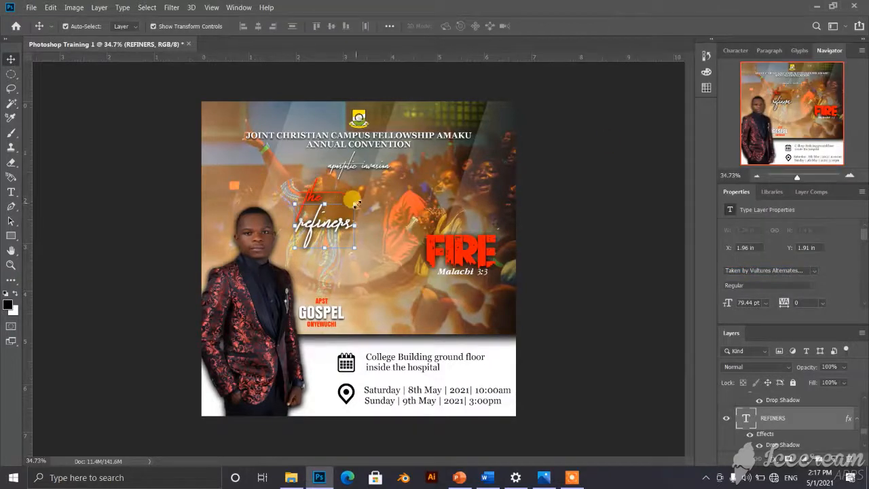
pyautogui.moveTo(355, 204); pyautogui.dragTo(476, 156)
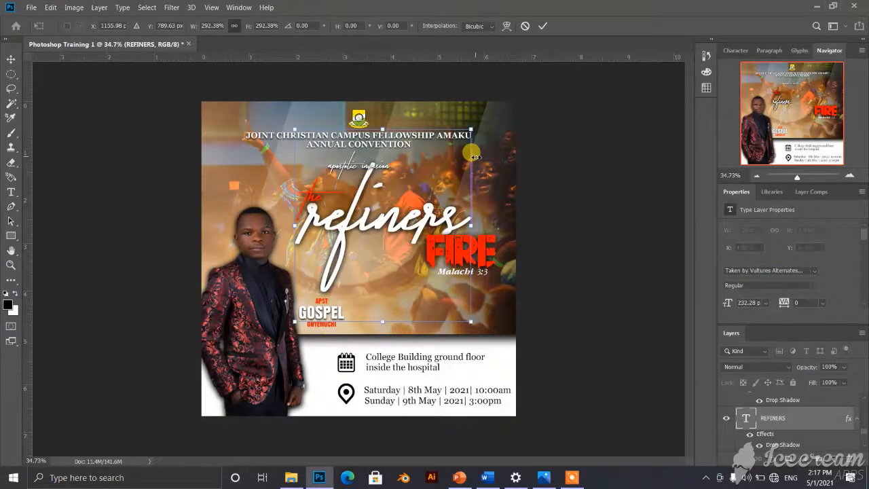
pyautogui.click(545, 26)
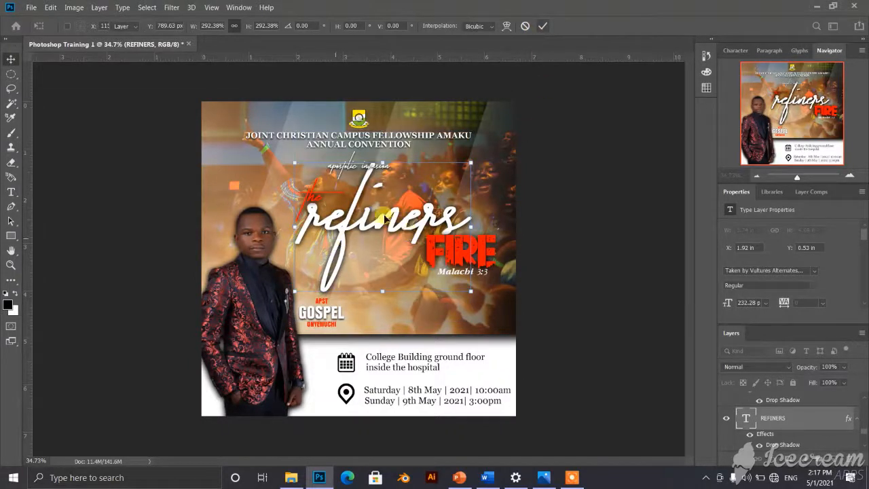
pyautogui.click(321, 237)
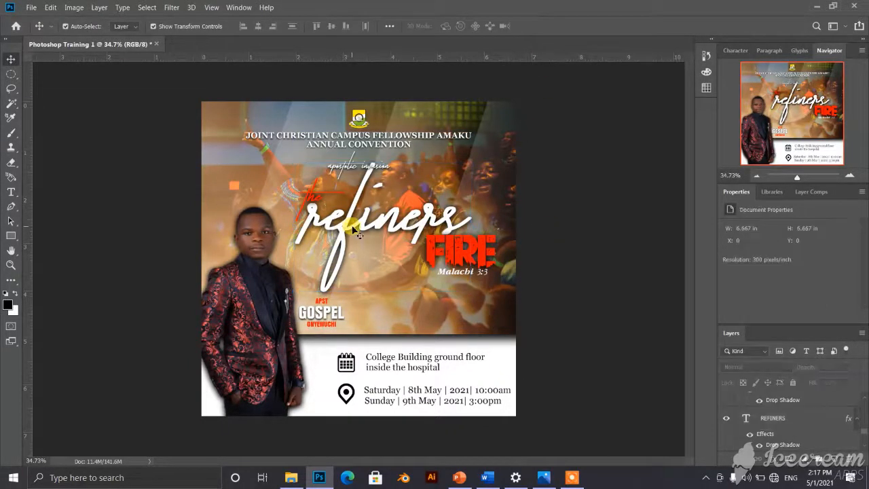
pyautogui.hotkey('ctrl', 'z')
pyautogui.hotkey('ctrl', 'z')
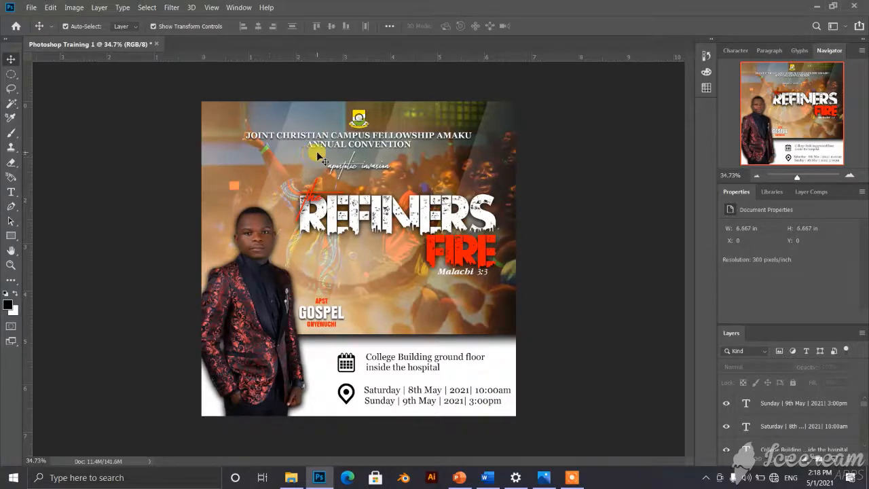
pyautogui.click(483, 155)
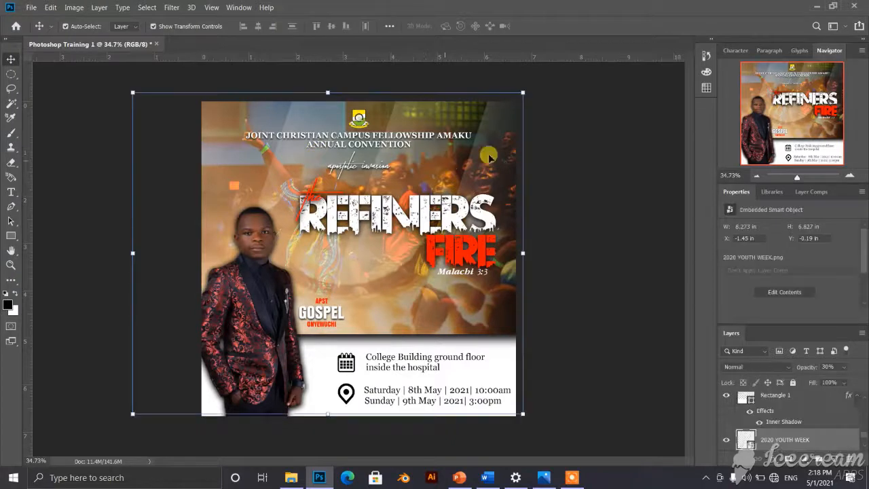
pyautogui.click(530, 87)
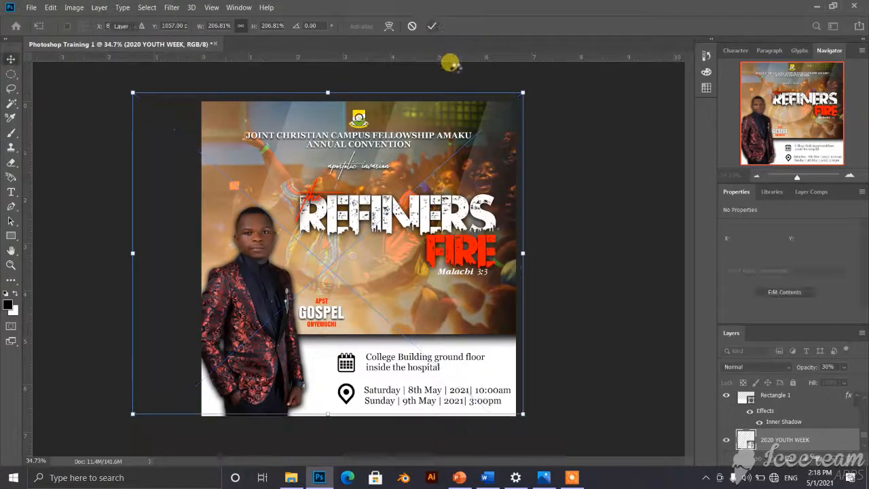
pyautogui.click(518, 82)
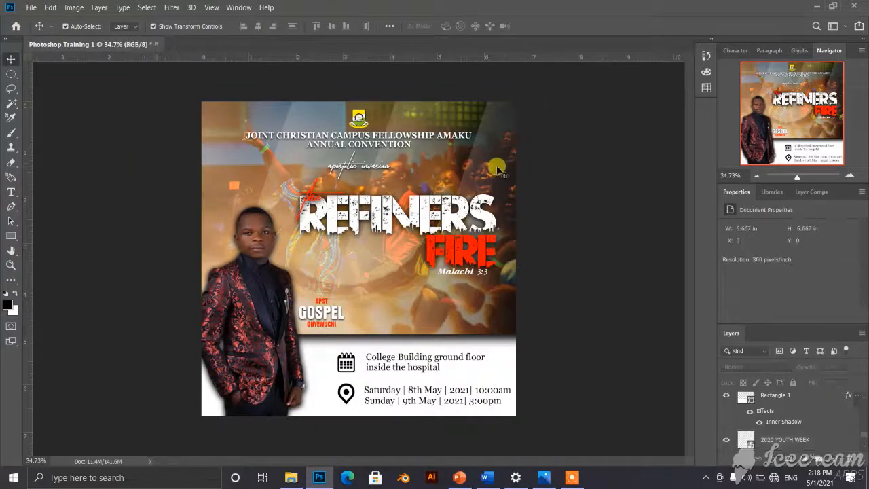
pyautogui.click(403, 185)
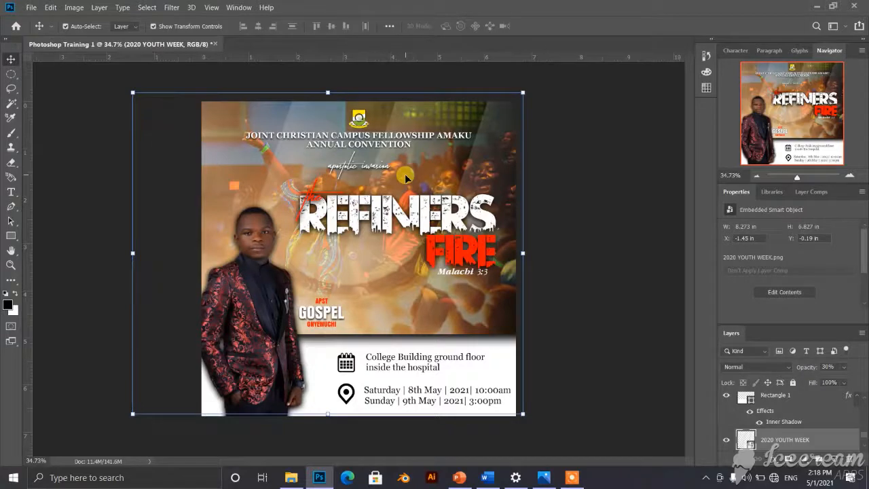
pyautogui.click(618, 187)
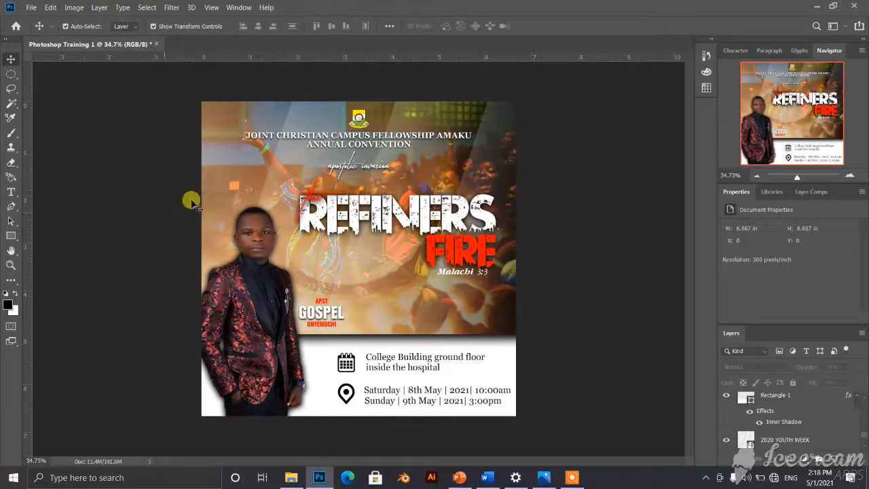
pyautogui.scroll(-2, 353, 184)
pyautogui.scroll(4, 352, 207)
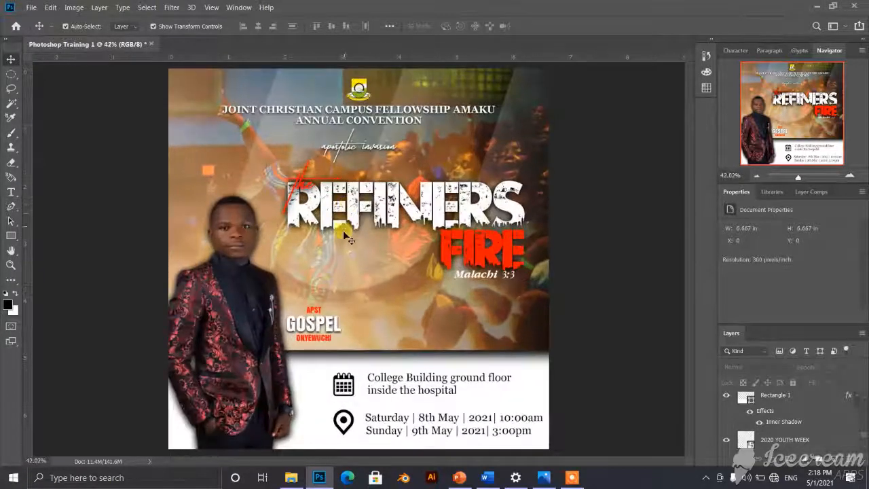
pyautogui.scroll(-2, 343, 230)
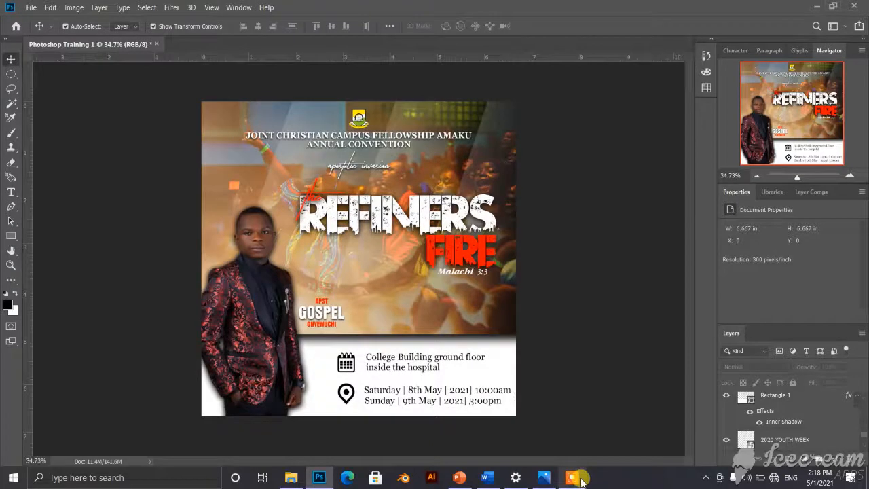
pyautogui.moveTo(581, 481)
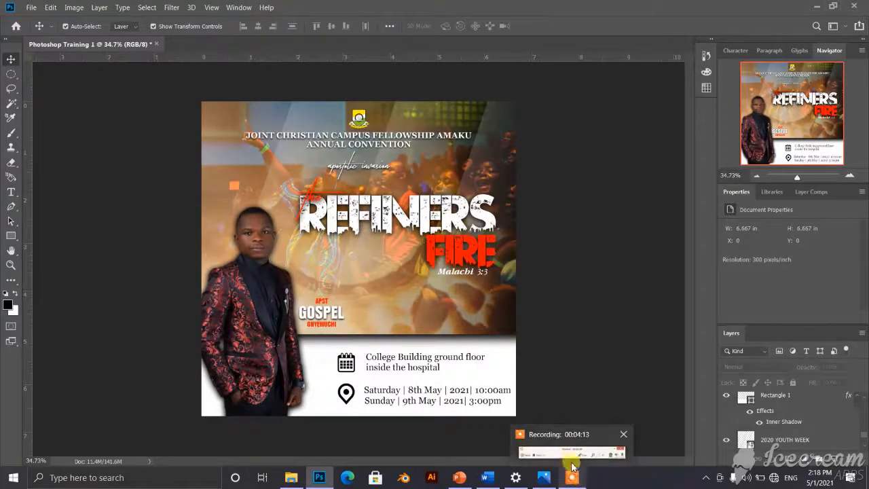
pyautogui.click(65, 26)
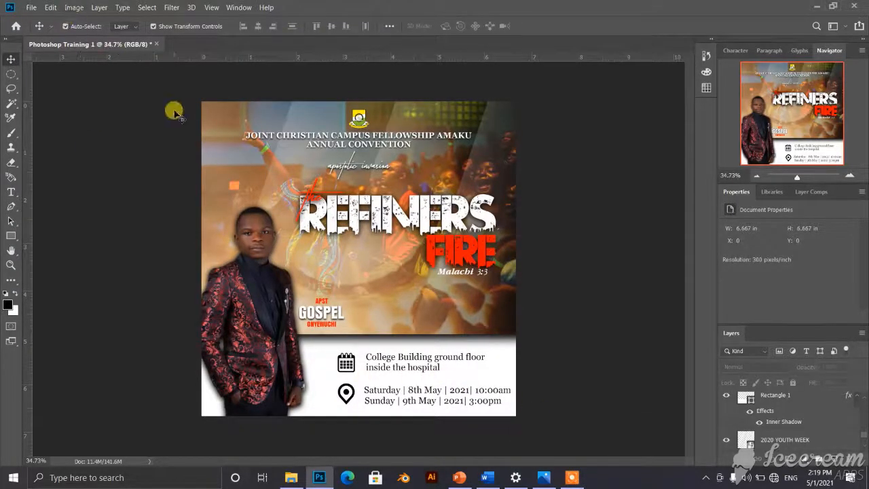